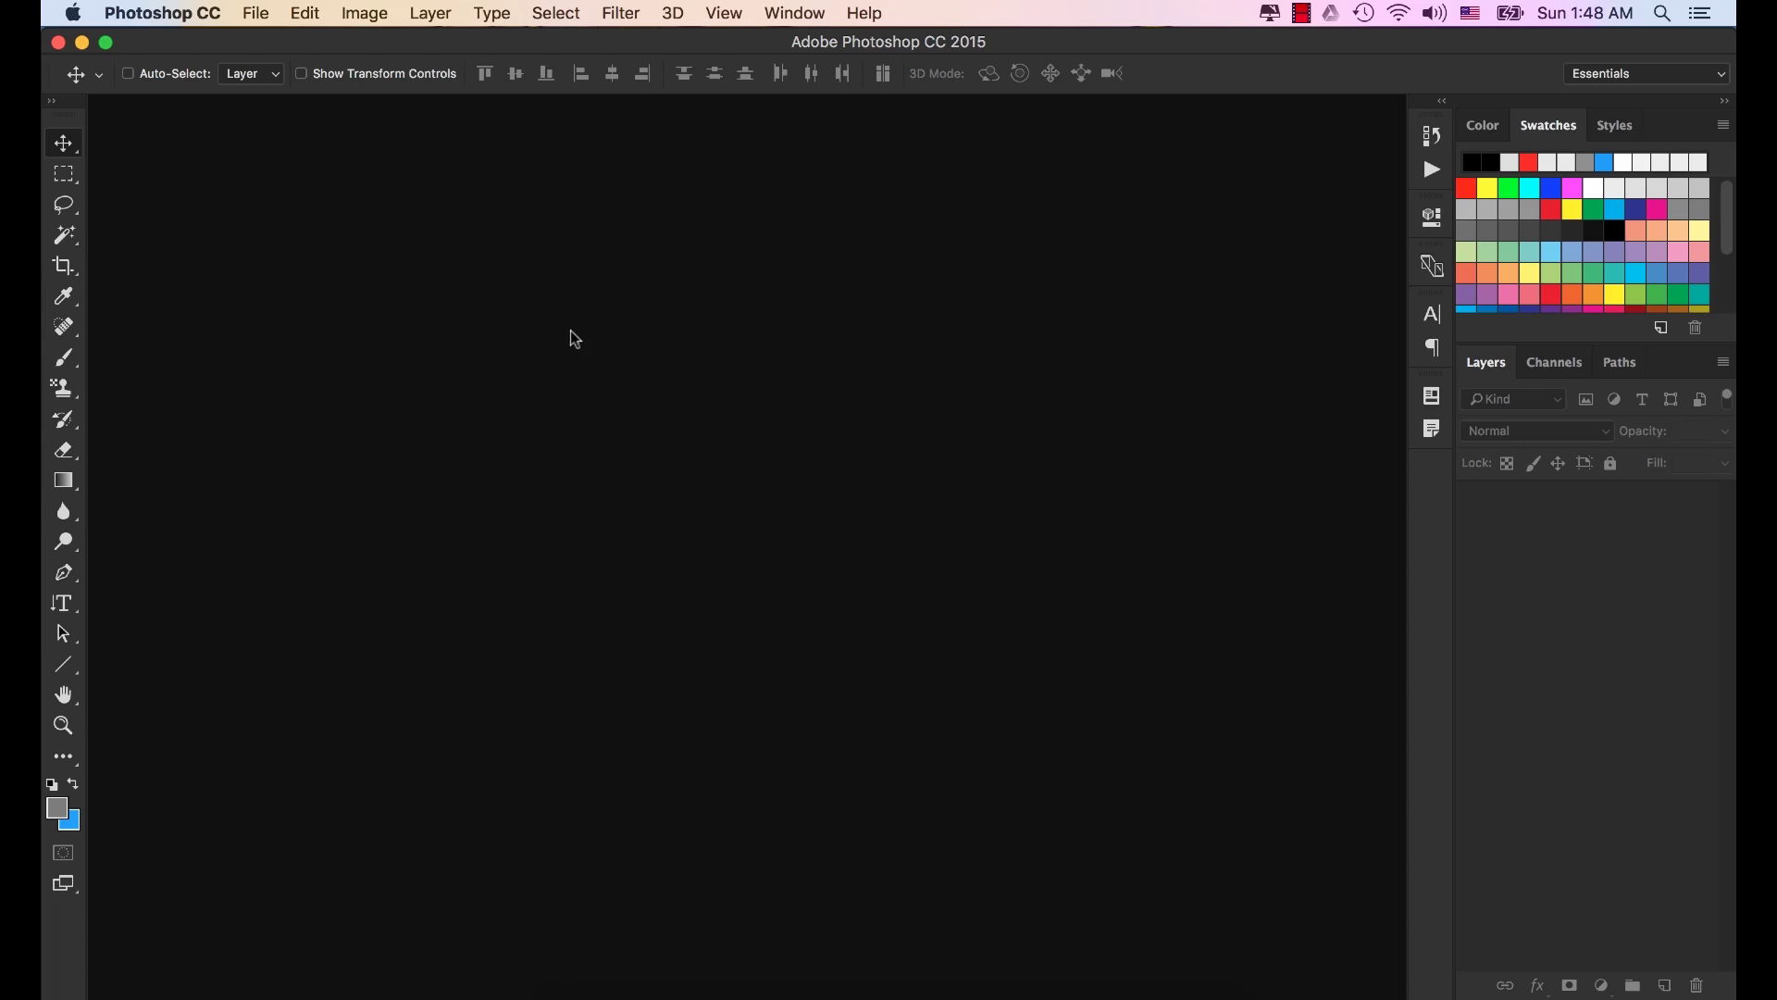
# Create a new 750 × 1334 px document named 'FB Messenger Chat'.
pyautogui.click(262, 15)
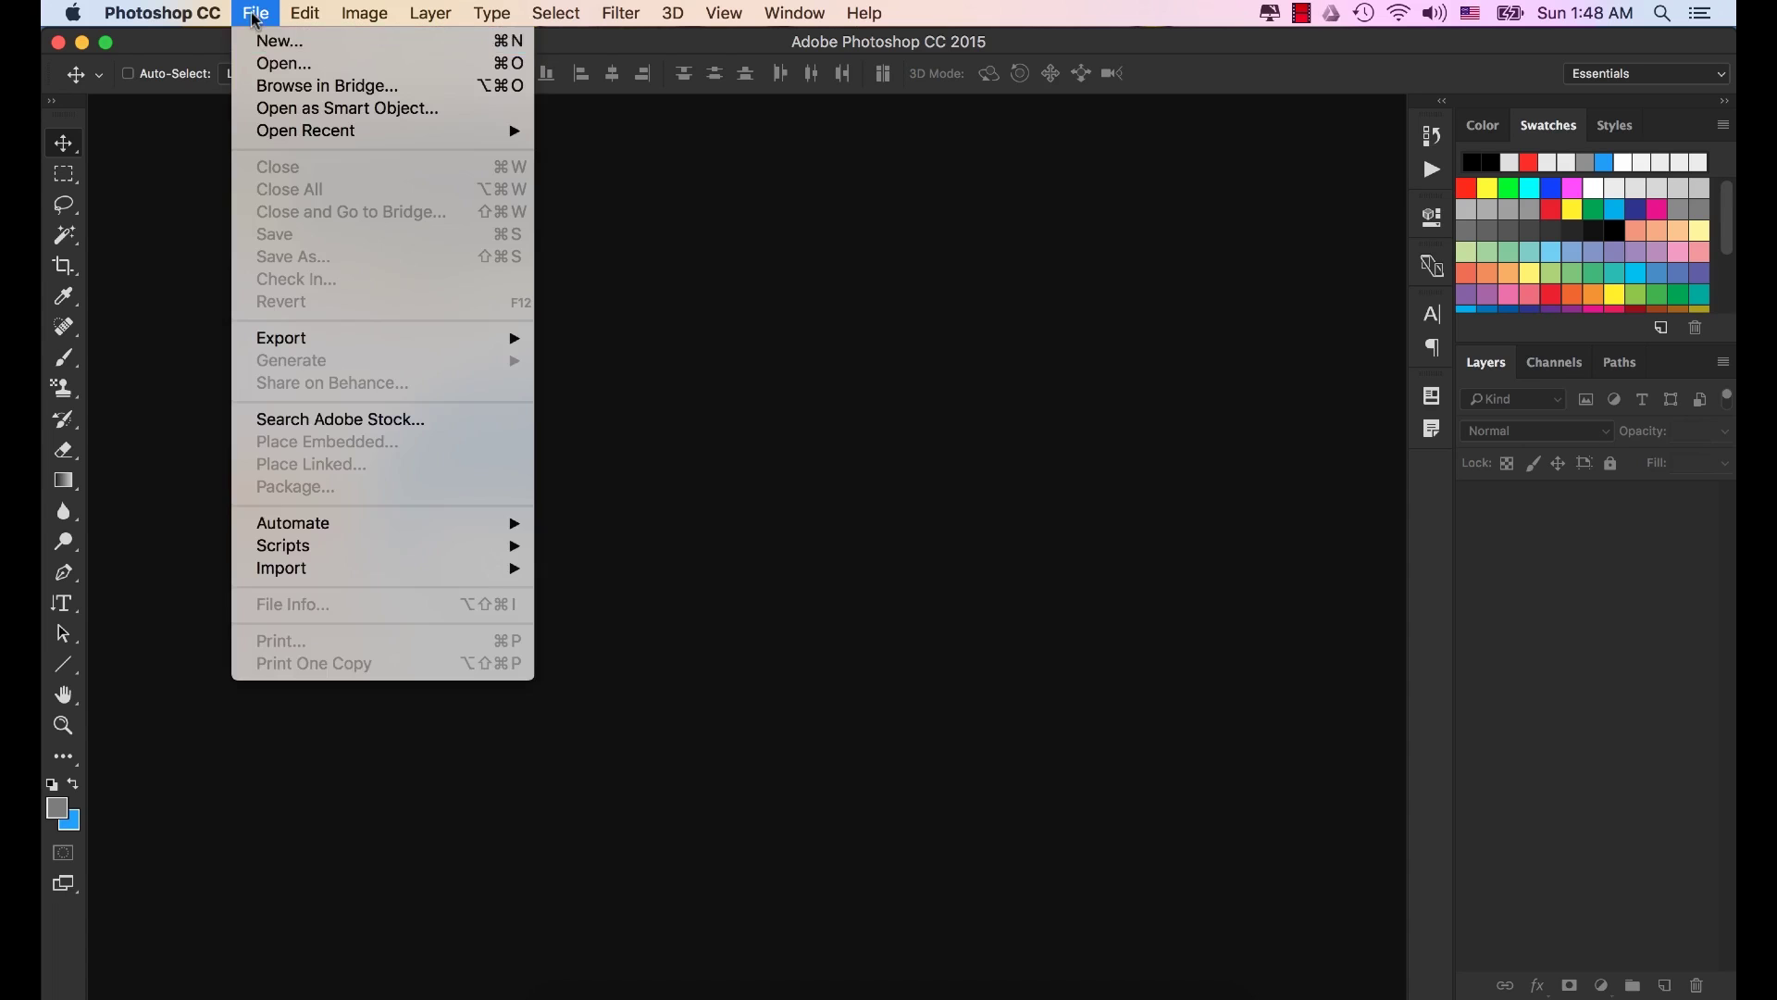
pyautogui.click(271, 41)
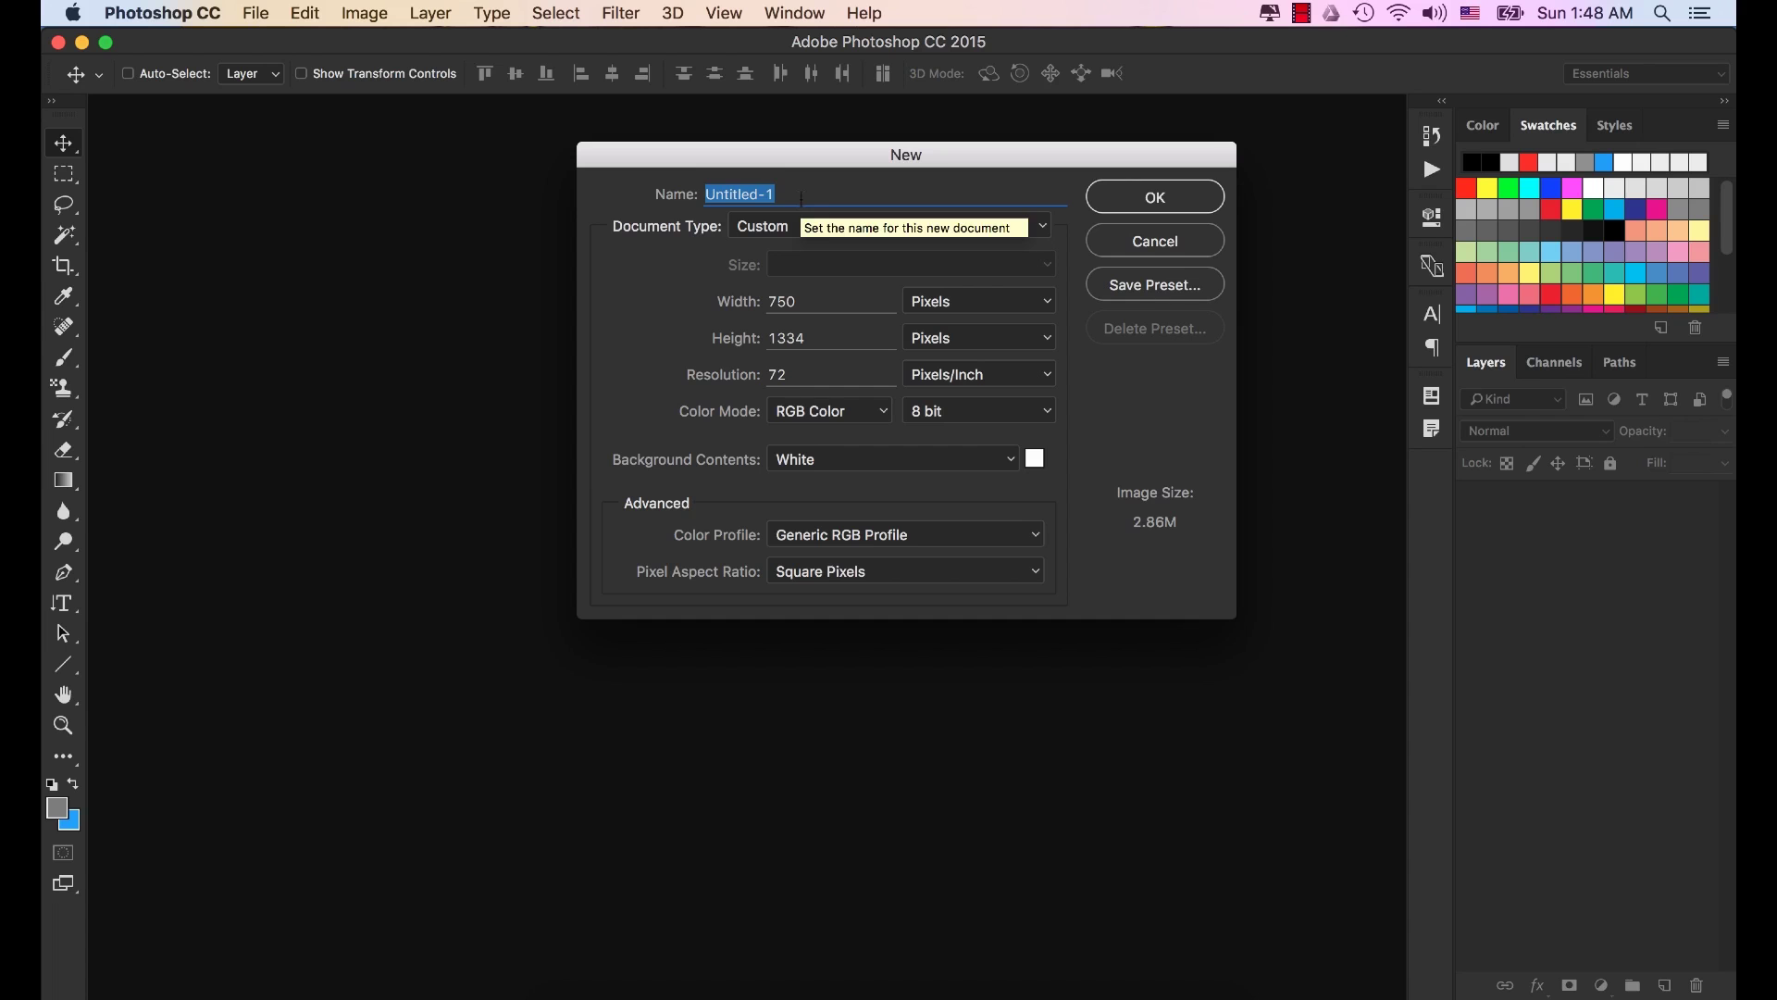
pyautogui.write('FB Messenger Chat')
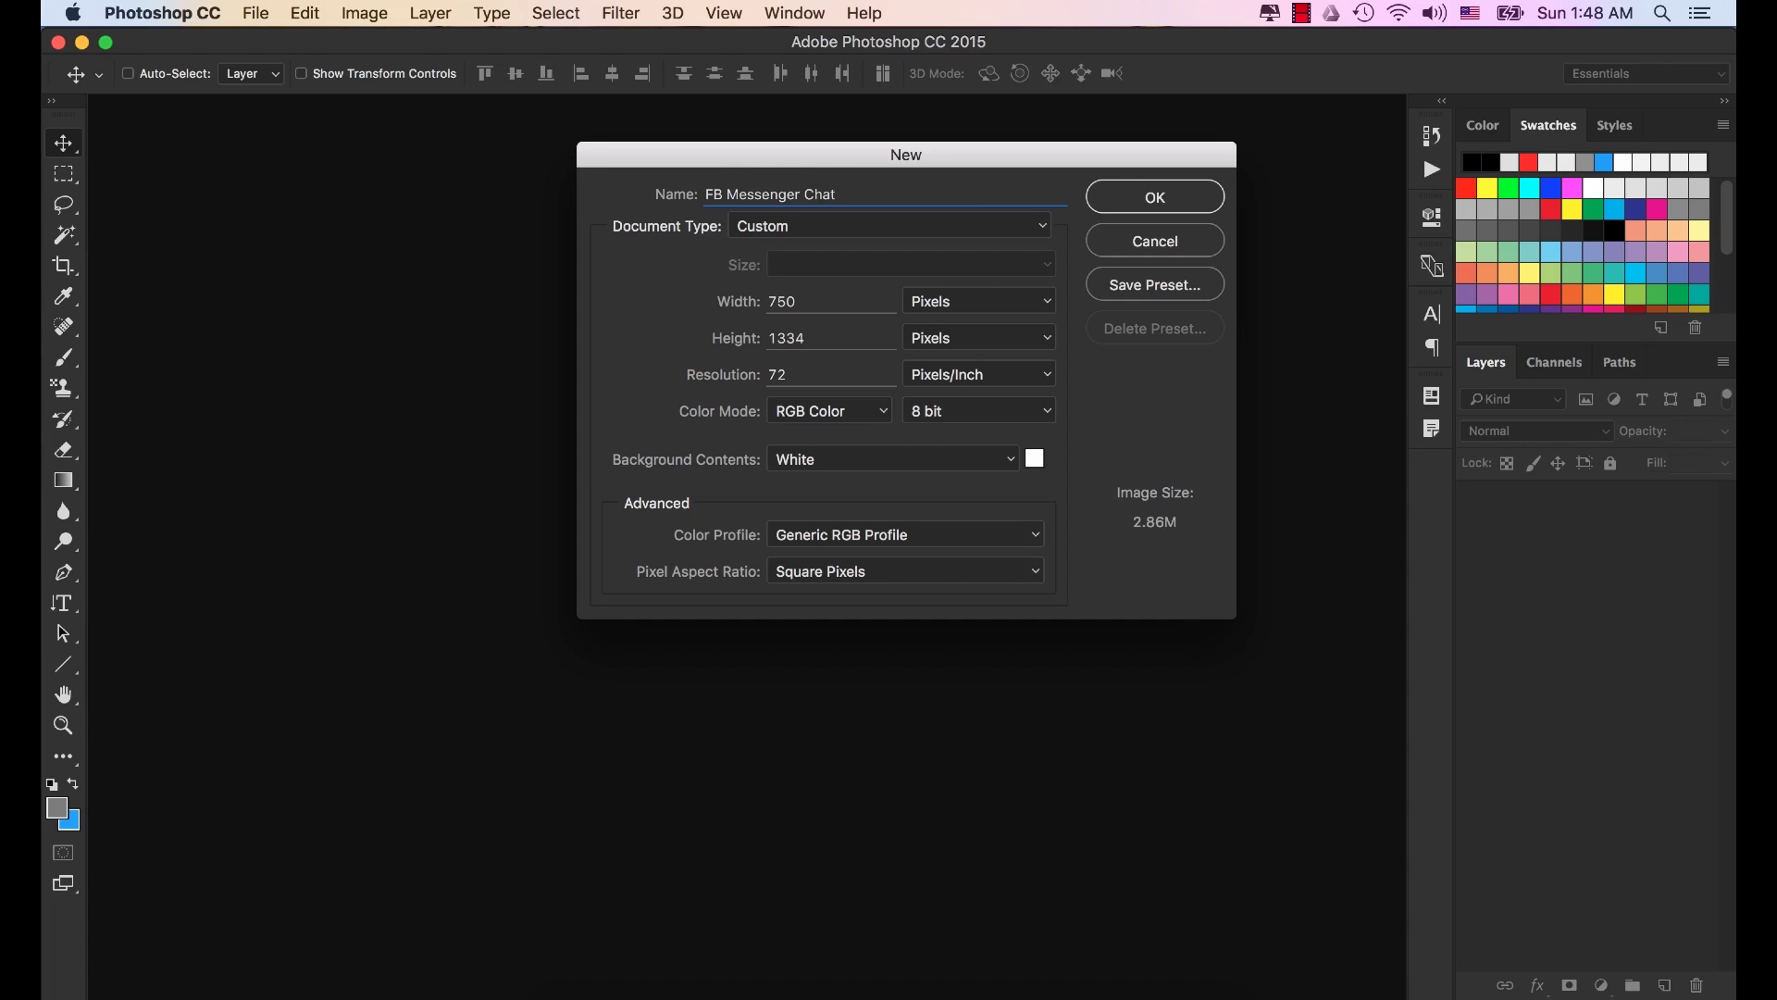
pyautogui.press('Tab')
pyautogui.press('Tab')
pyautogui.click(1190, 210)
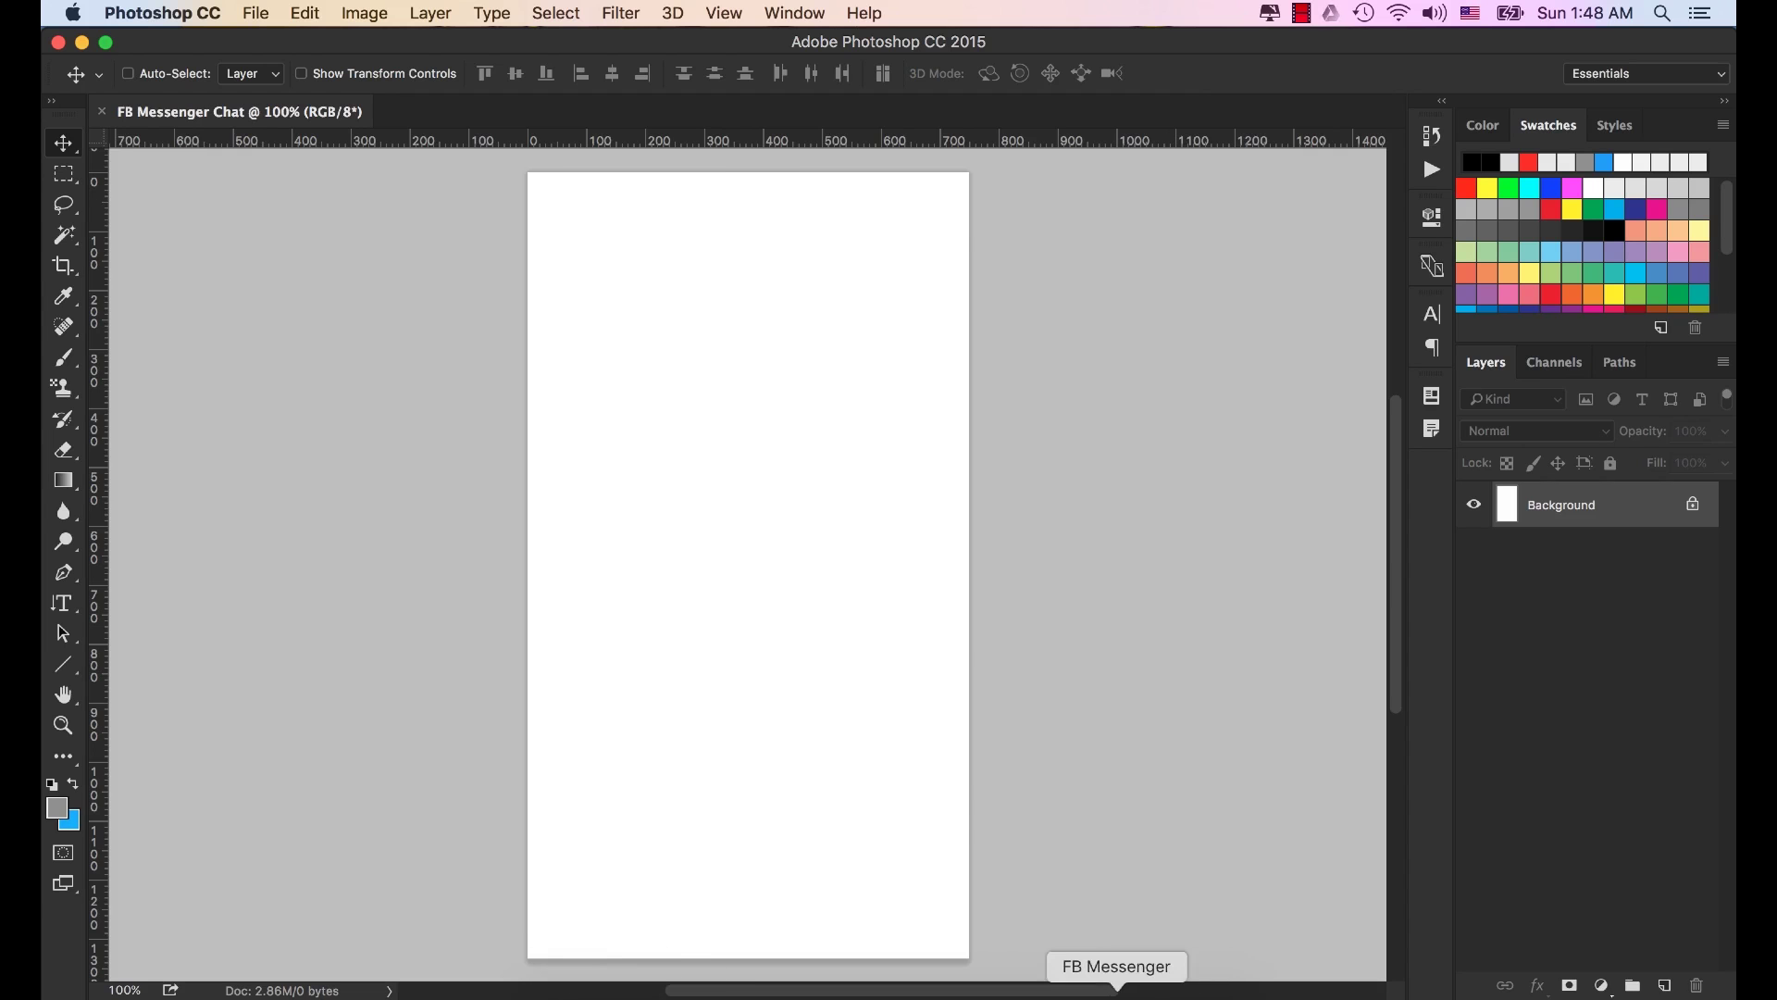
# Open Status bar .png from the FB Messenger assets folder in Photoshop.
pyautogui.click(1141, 989)
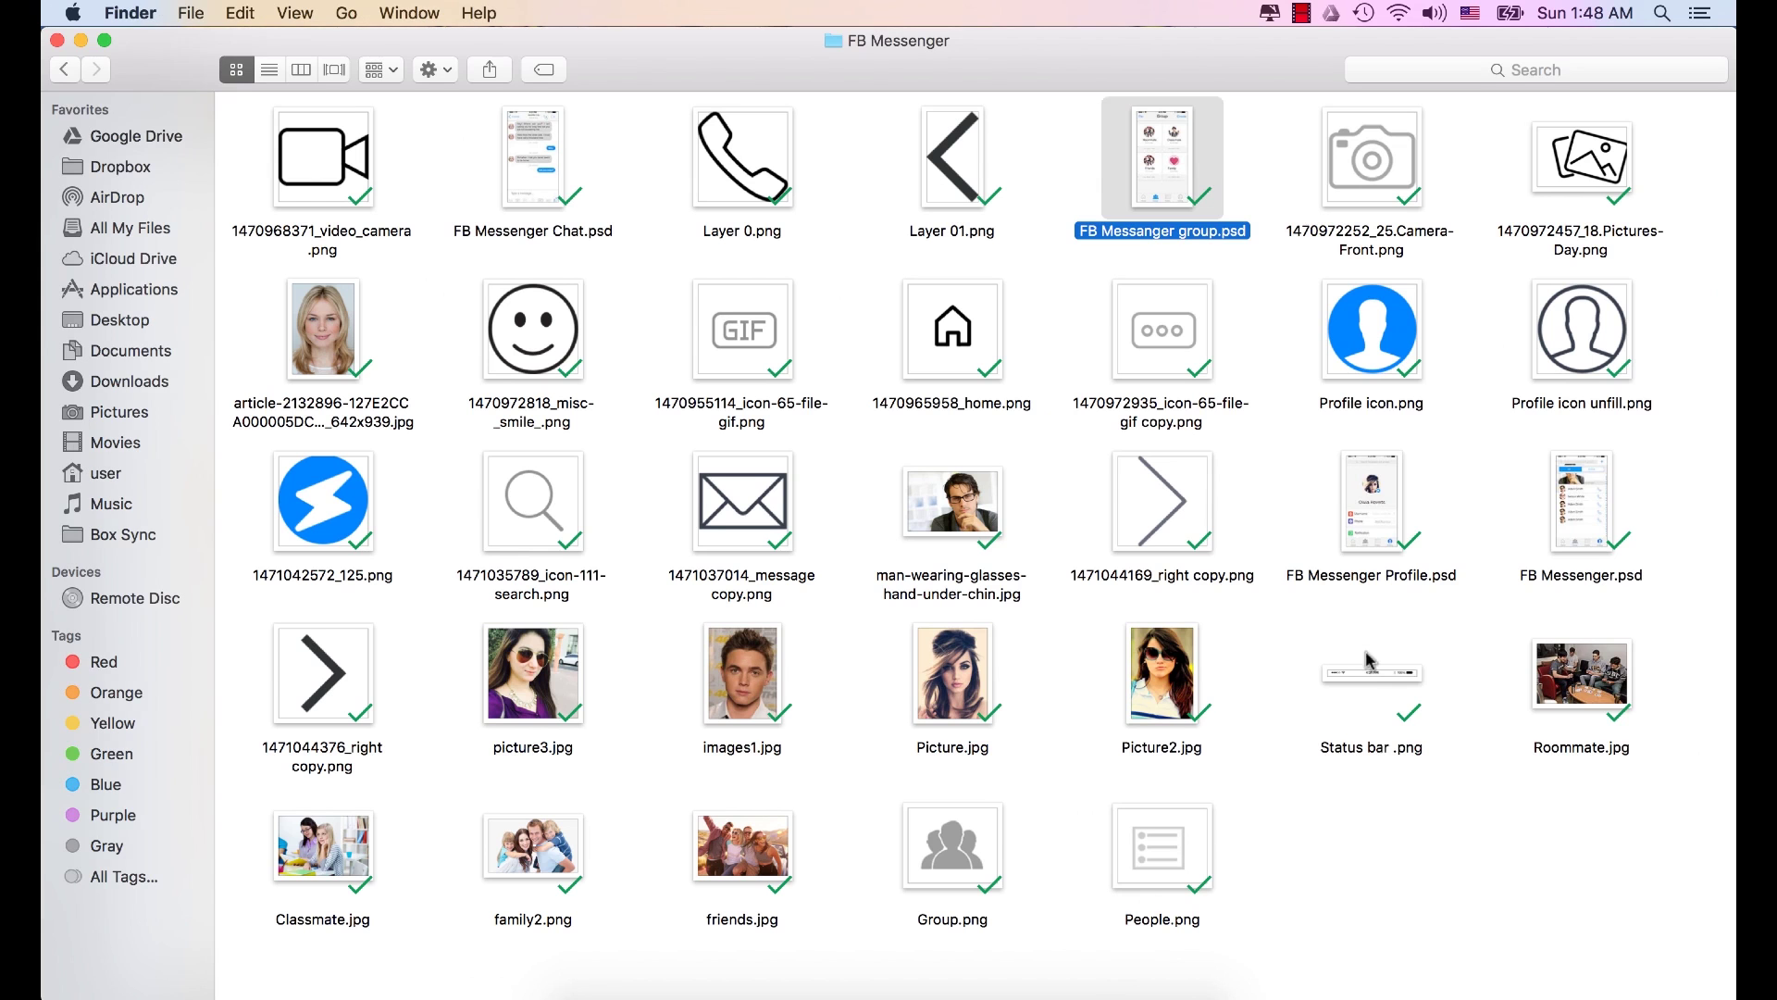
pyautogui.rightClick(1364, 678)
pyautogui.moveTo(1448, 424)
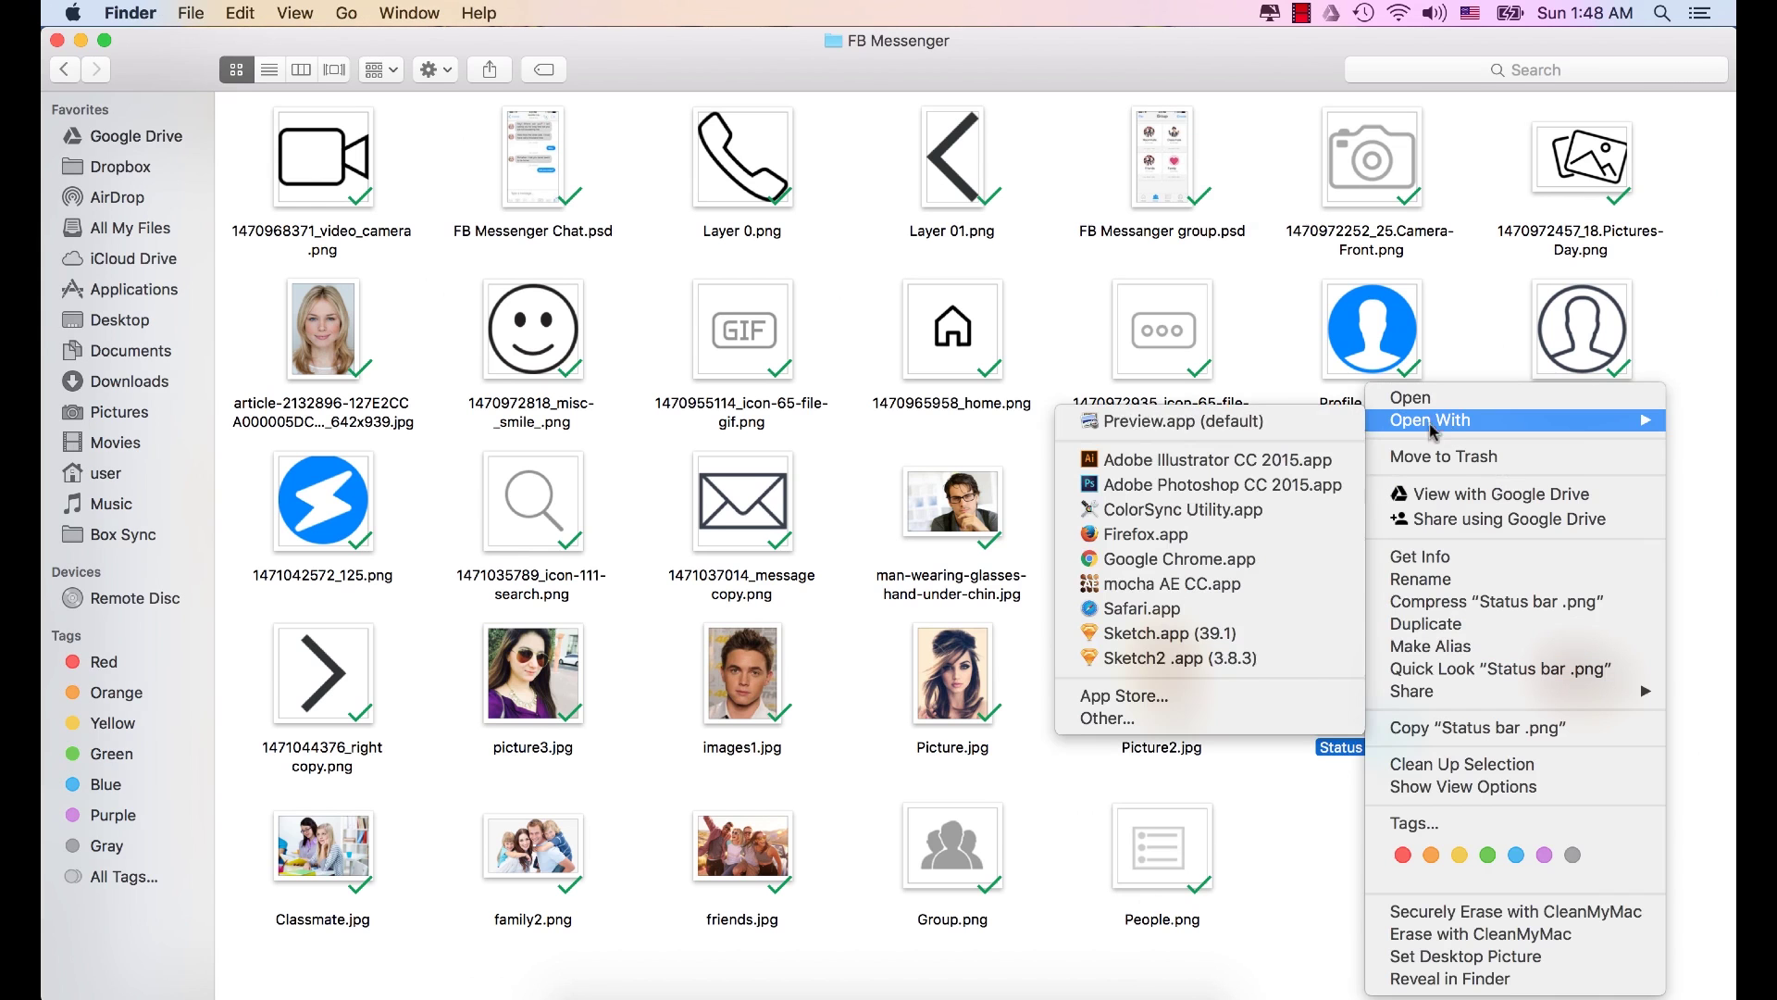
pyautogui.click(1230, 486)
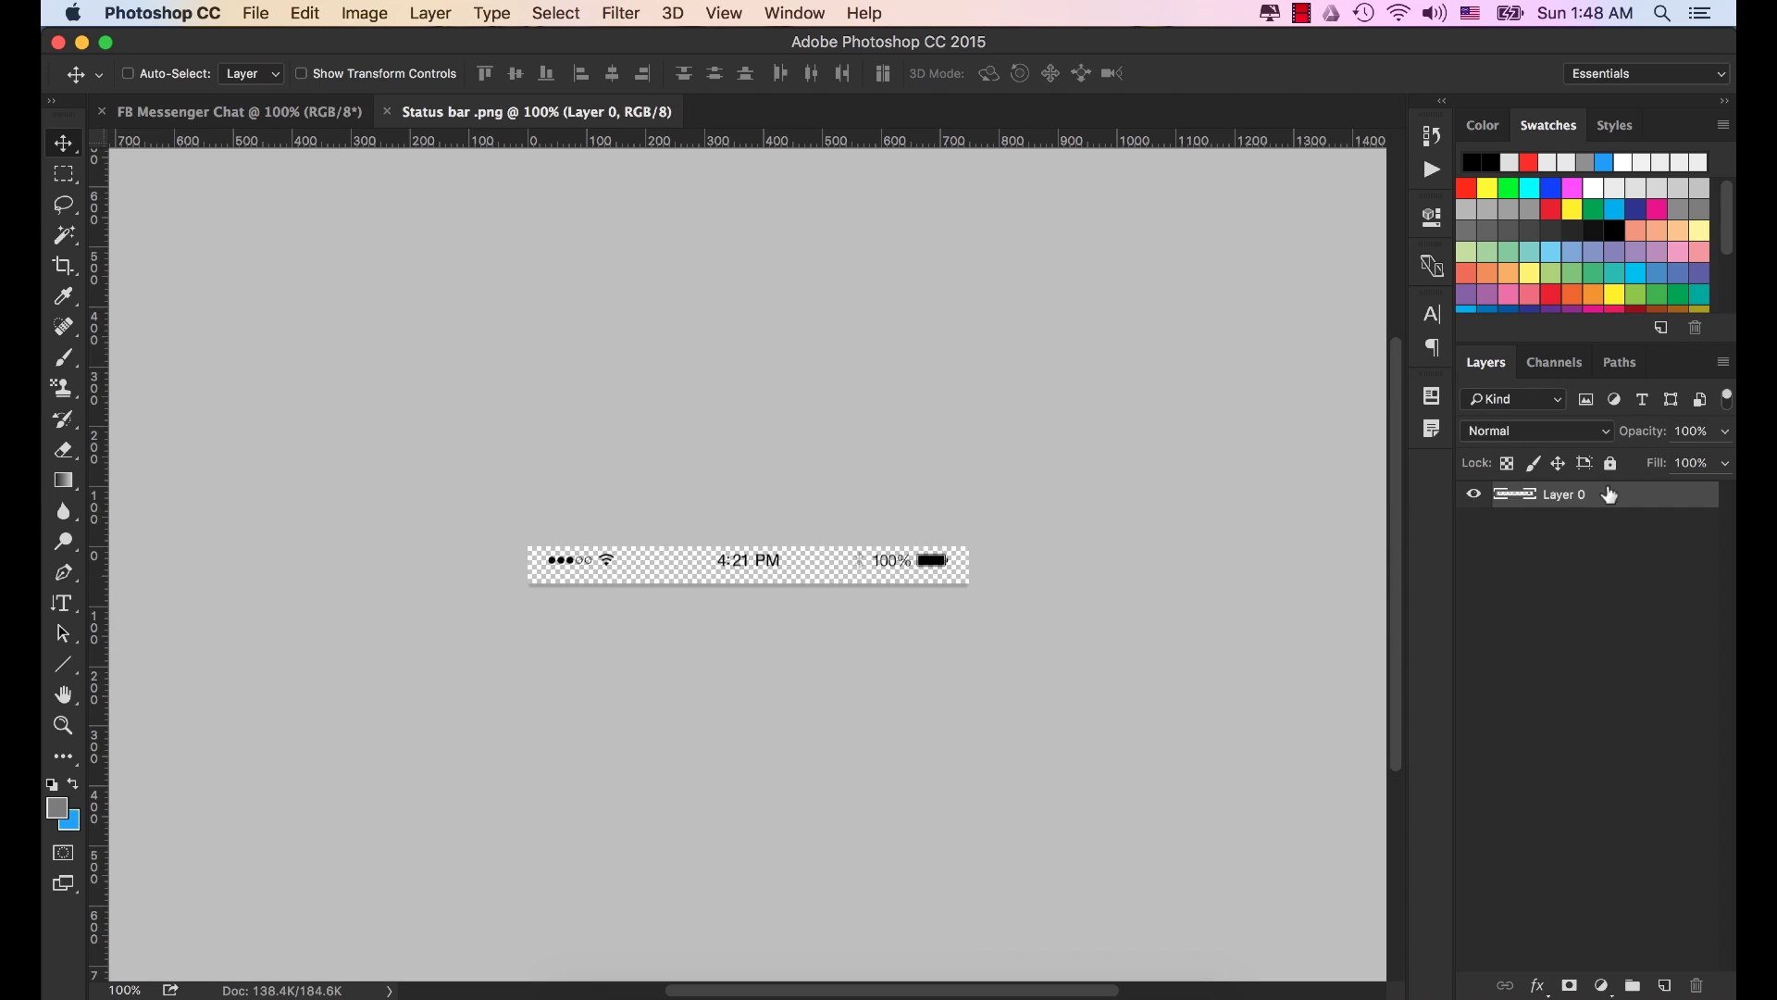
# Drag the status bar into FB Messenger Chat as Layer 1 and nudge it flush to the top.
pyautogui.moveTo(845, 567); pyautogui.dragTo(772, 326)
pyautogui.press('Up')
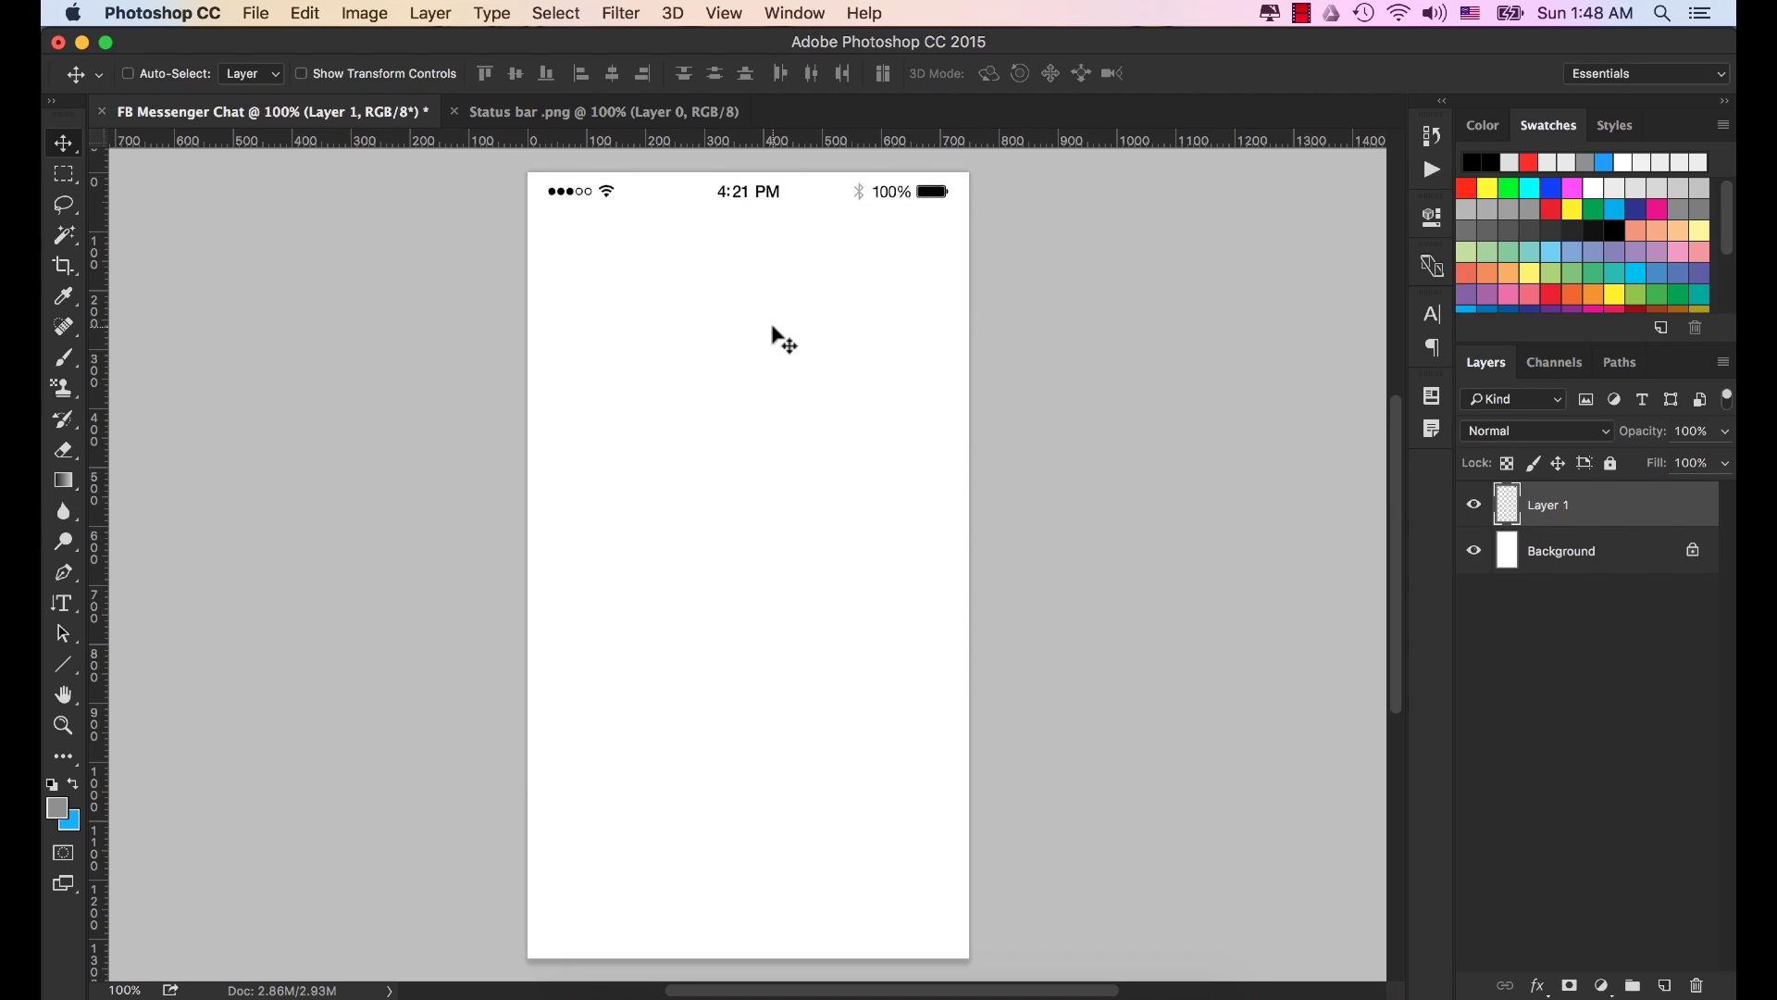
pyautogui.press('Up')
pyautogui.press('Up')
pyautogui.press('Up')
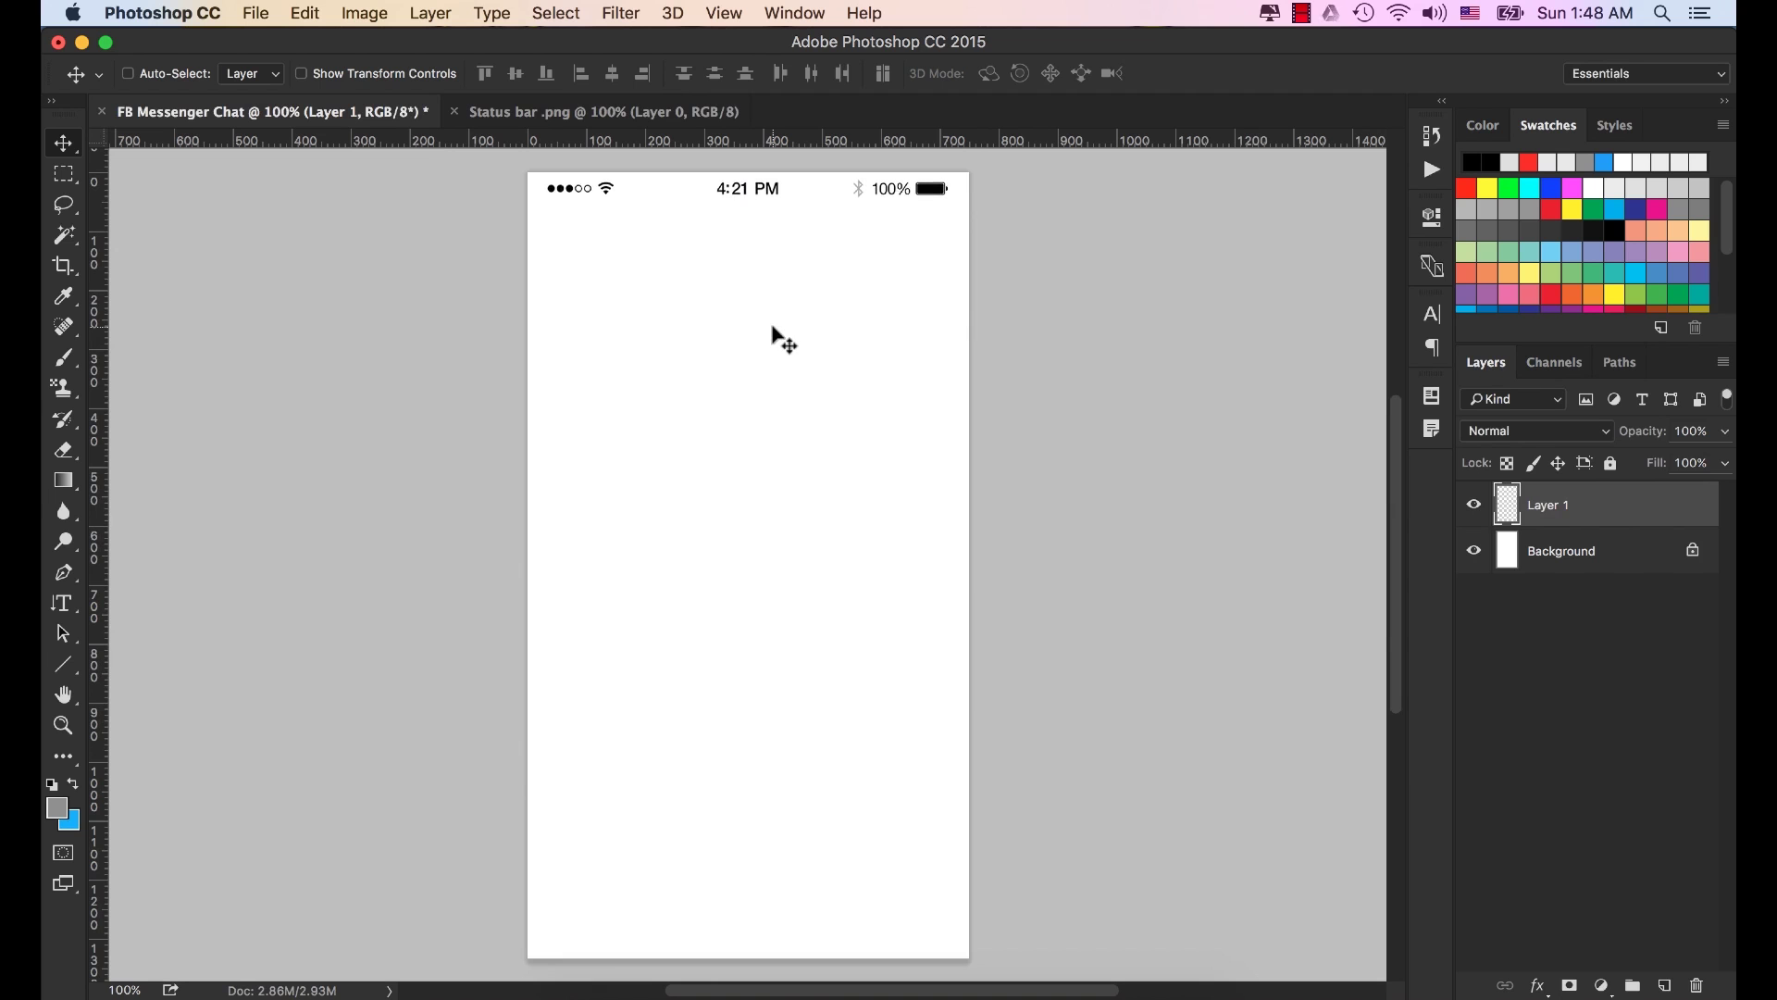
pyautogui.press('Down')
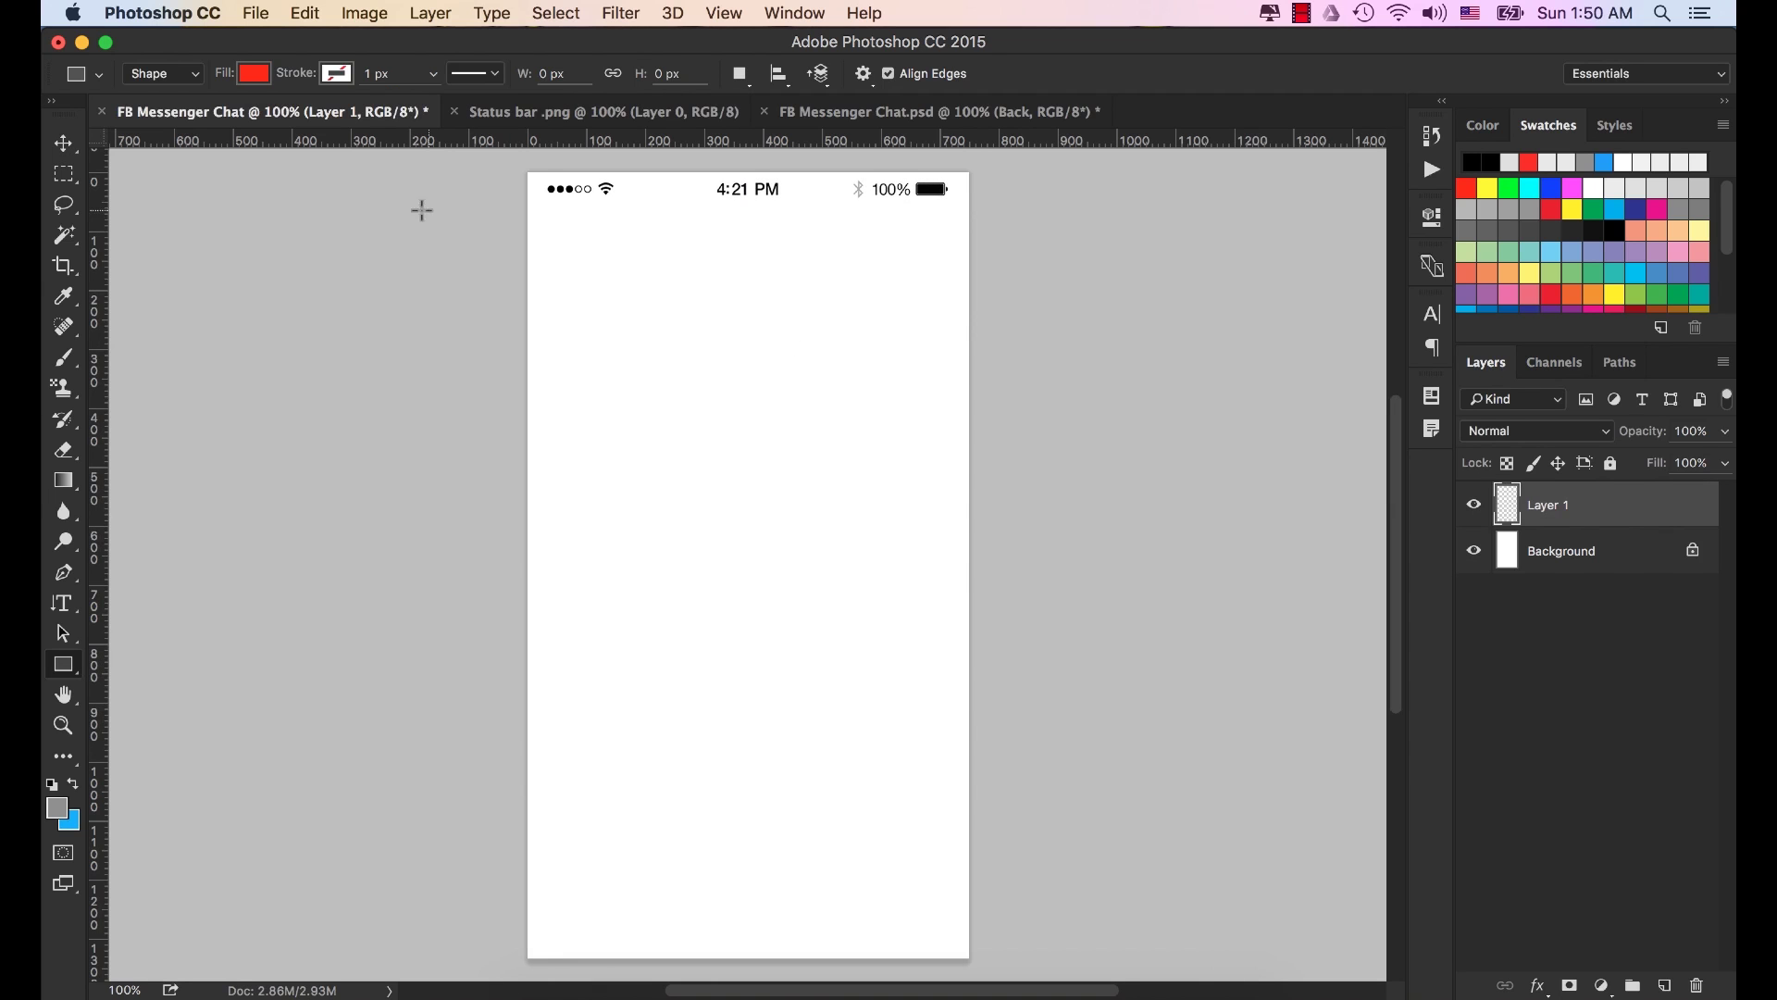
# Draw a 750 × 150 px Rectangle 1 shape below the status bar with the Rectangle Tool.
pyautogui.click(58, 676)
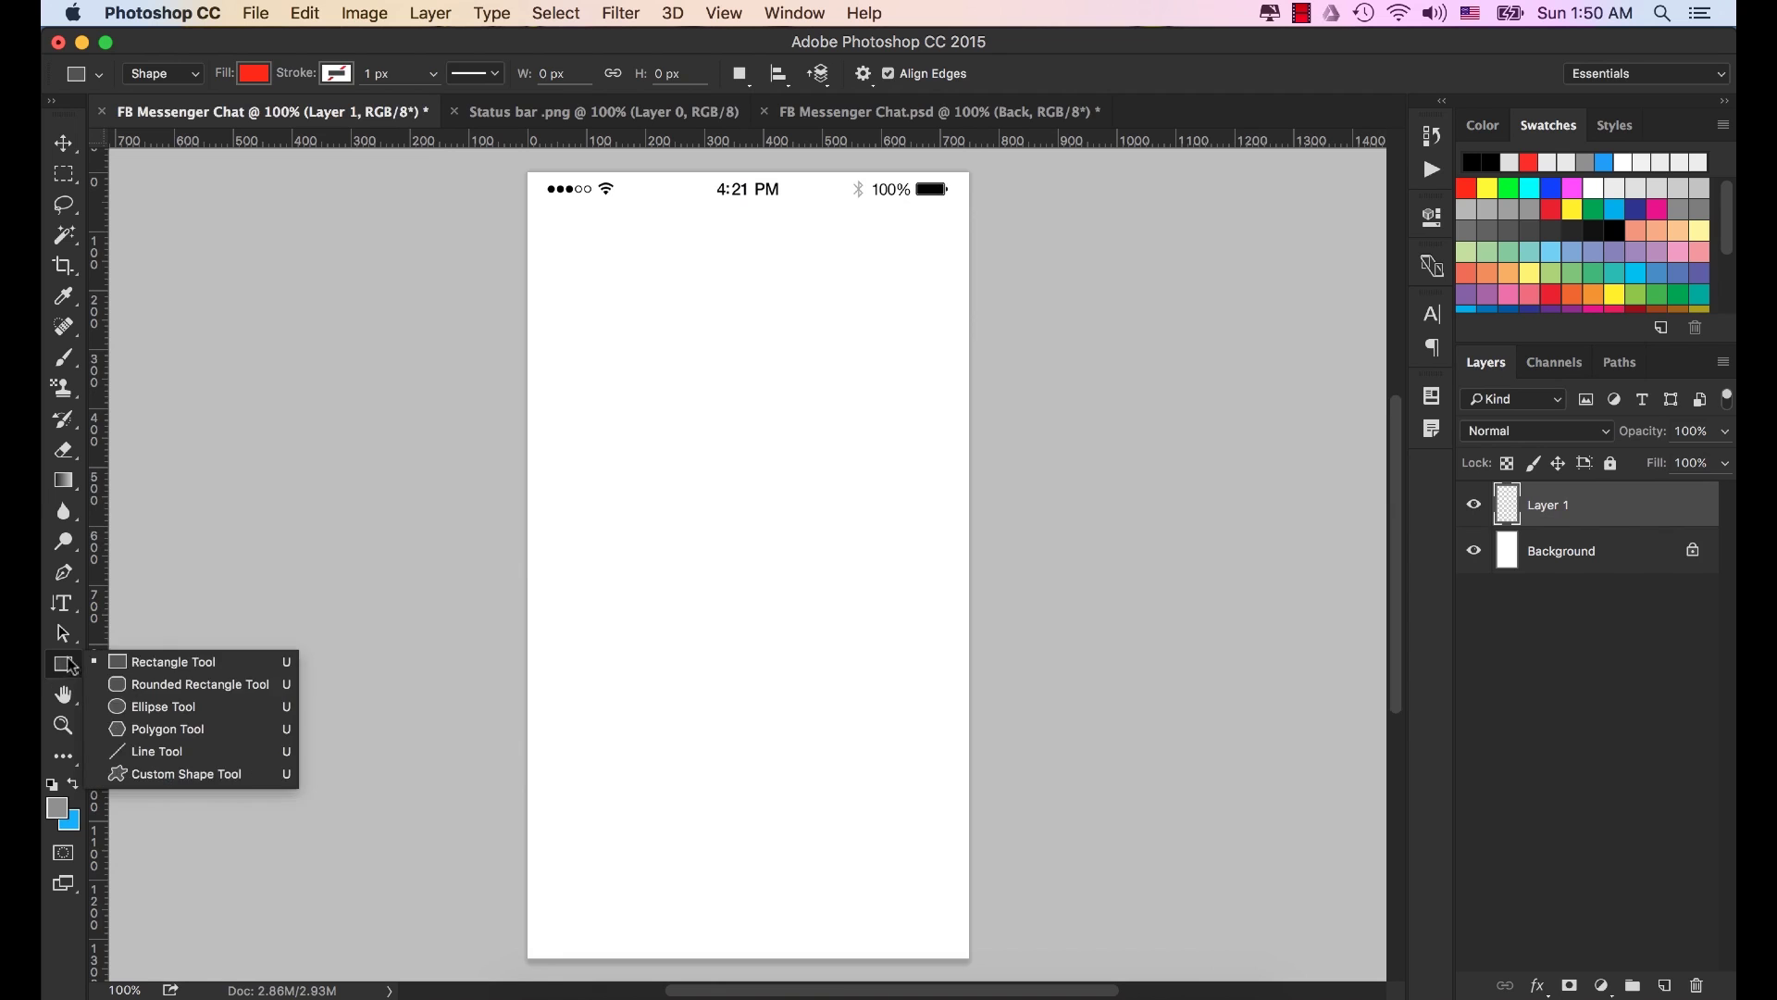
pyautogui.click(162, 659)
pyautogui.click(660, 273)
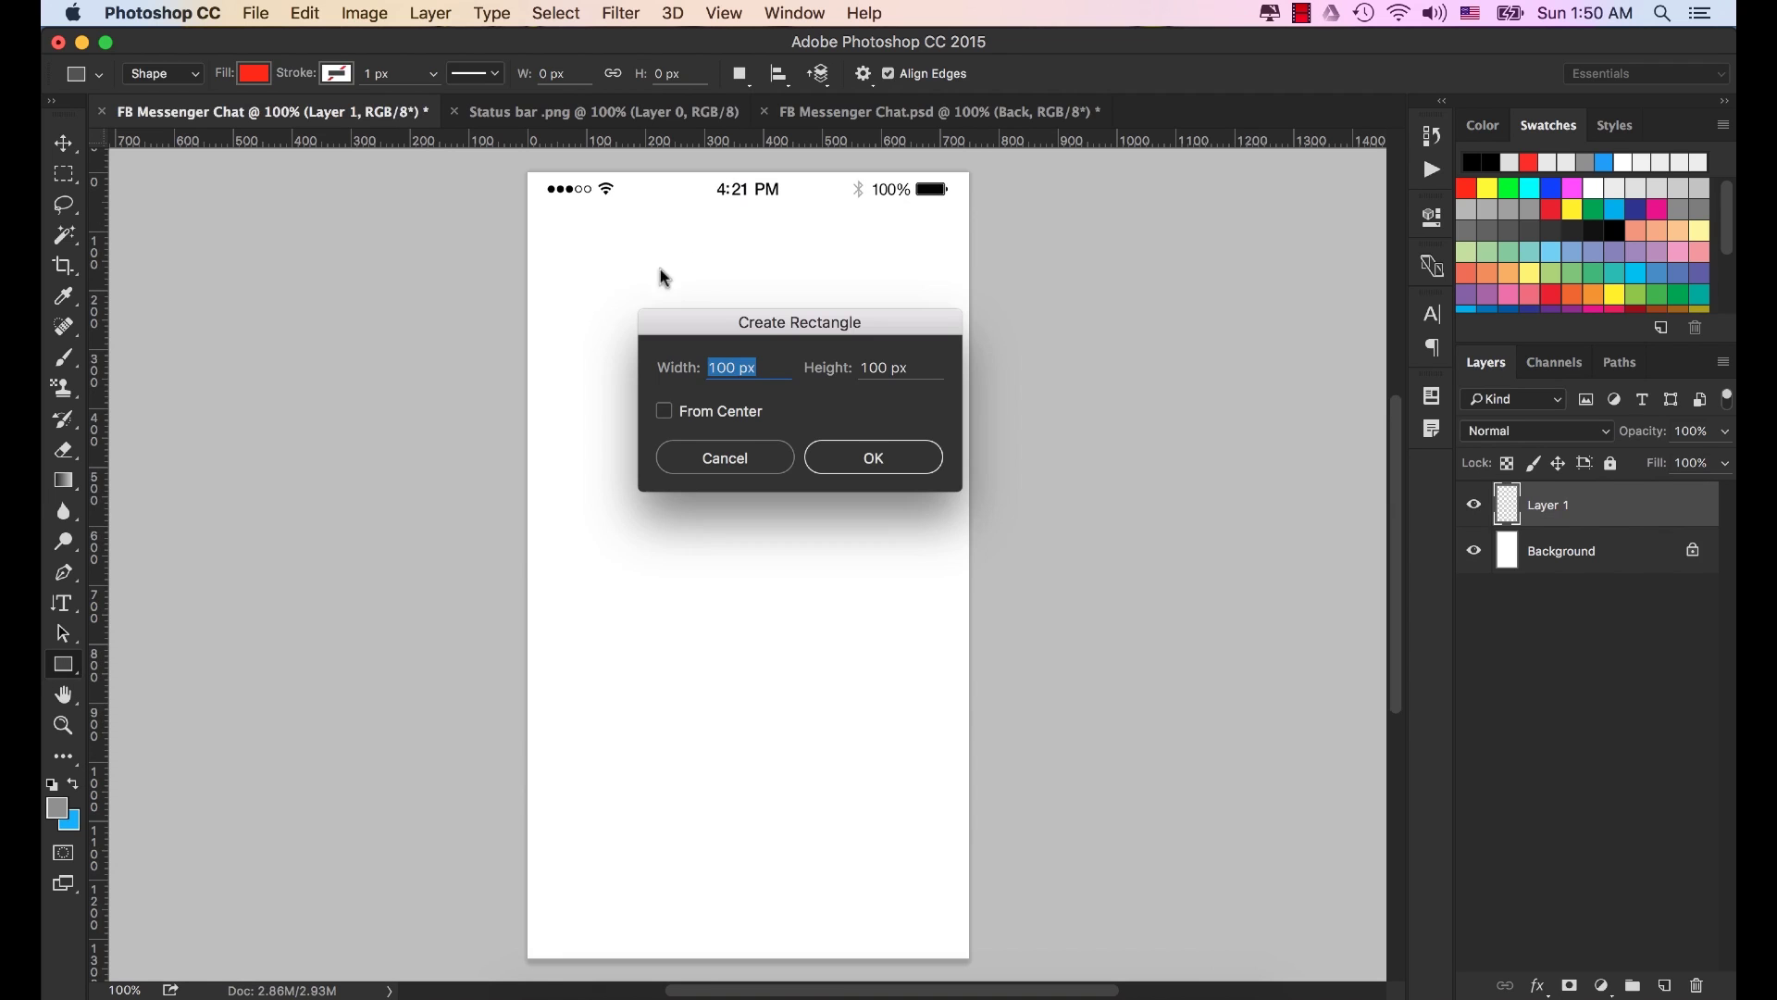
pyautogui.click(767, 368)
pyautogui.press('Tab')
pyautogui.write('150')
pyautogui.press('Tab')
pyautogui.write('7')
pyautogui.click(889, 467)
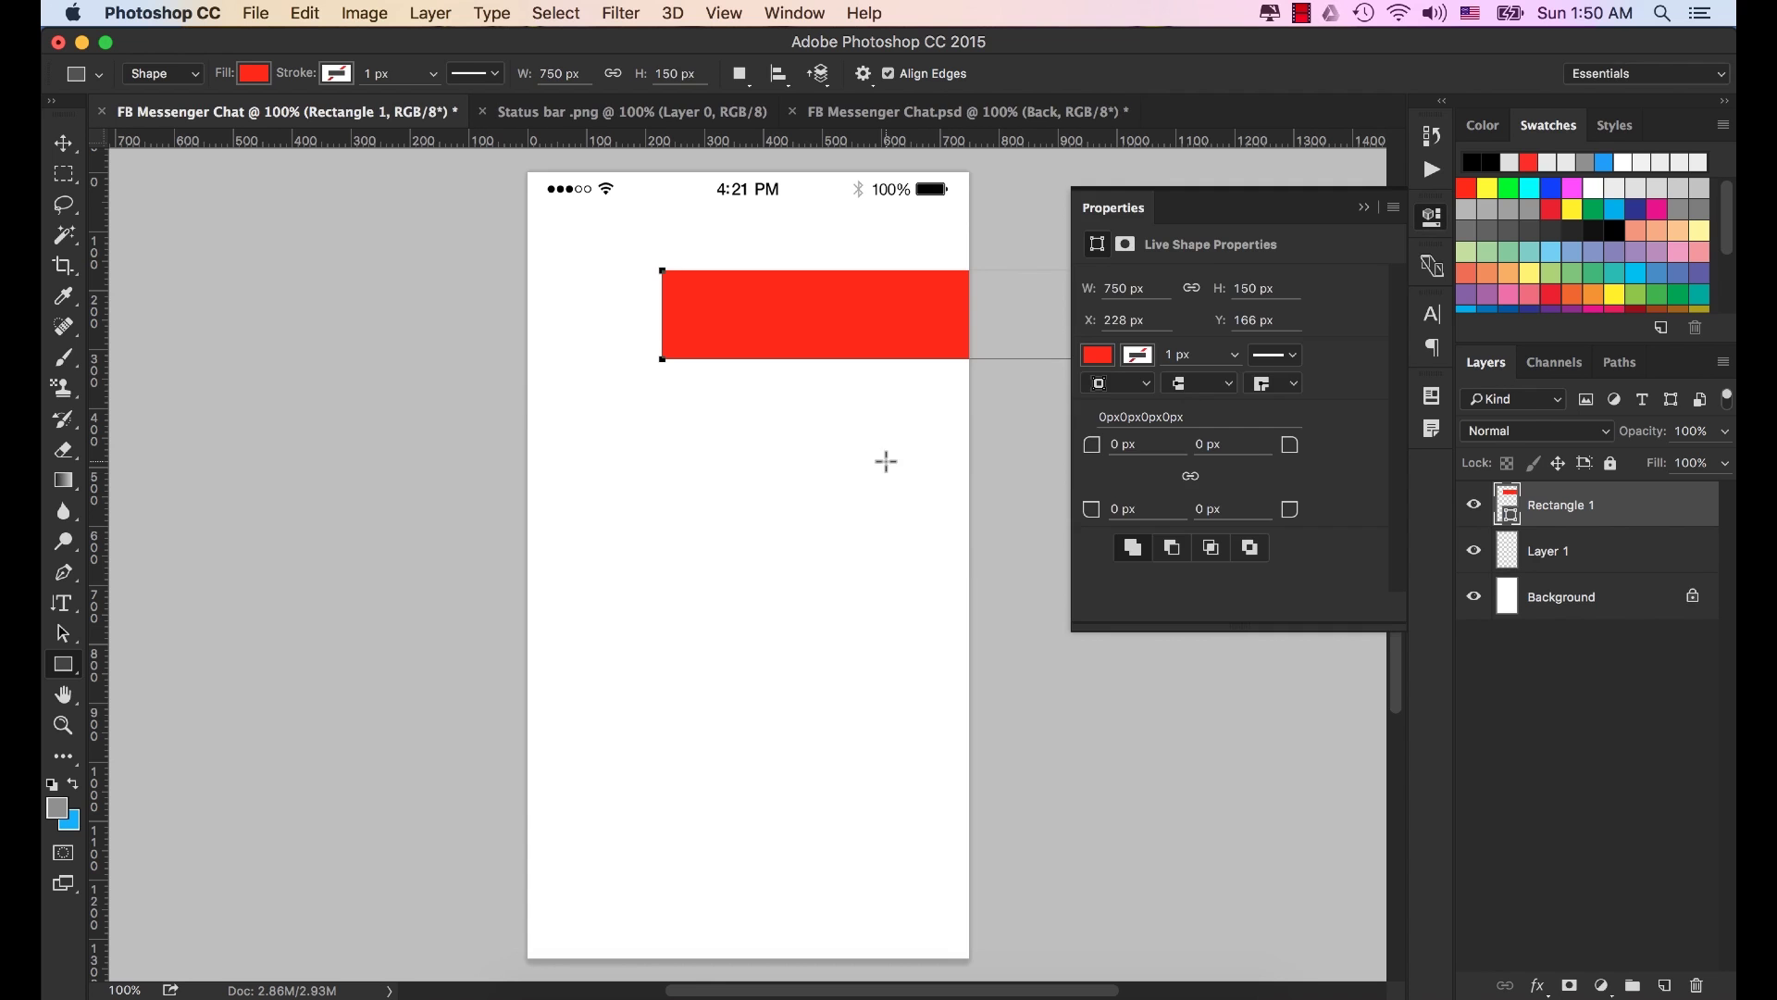
pyautogui.click(1365, 207)
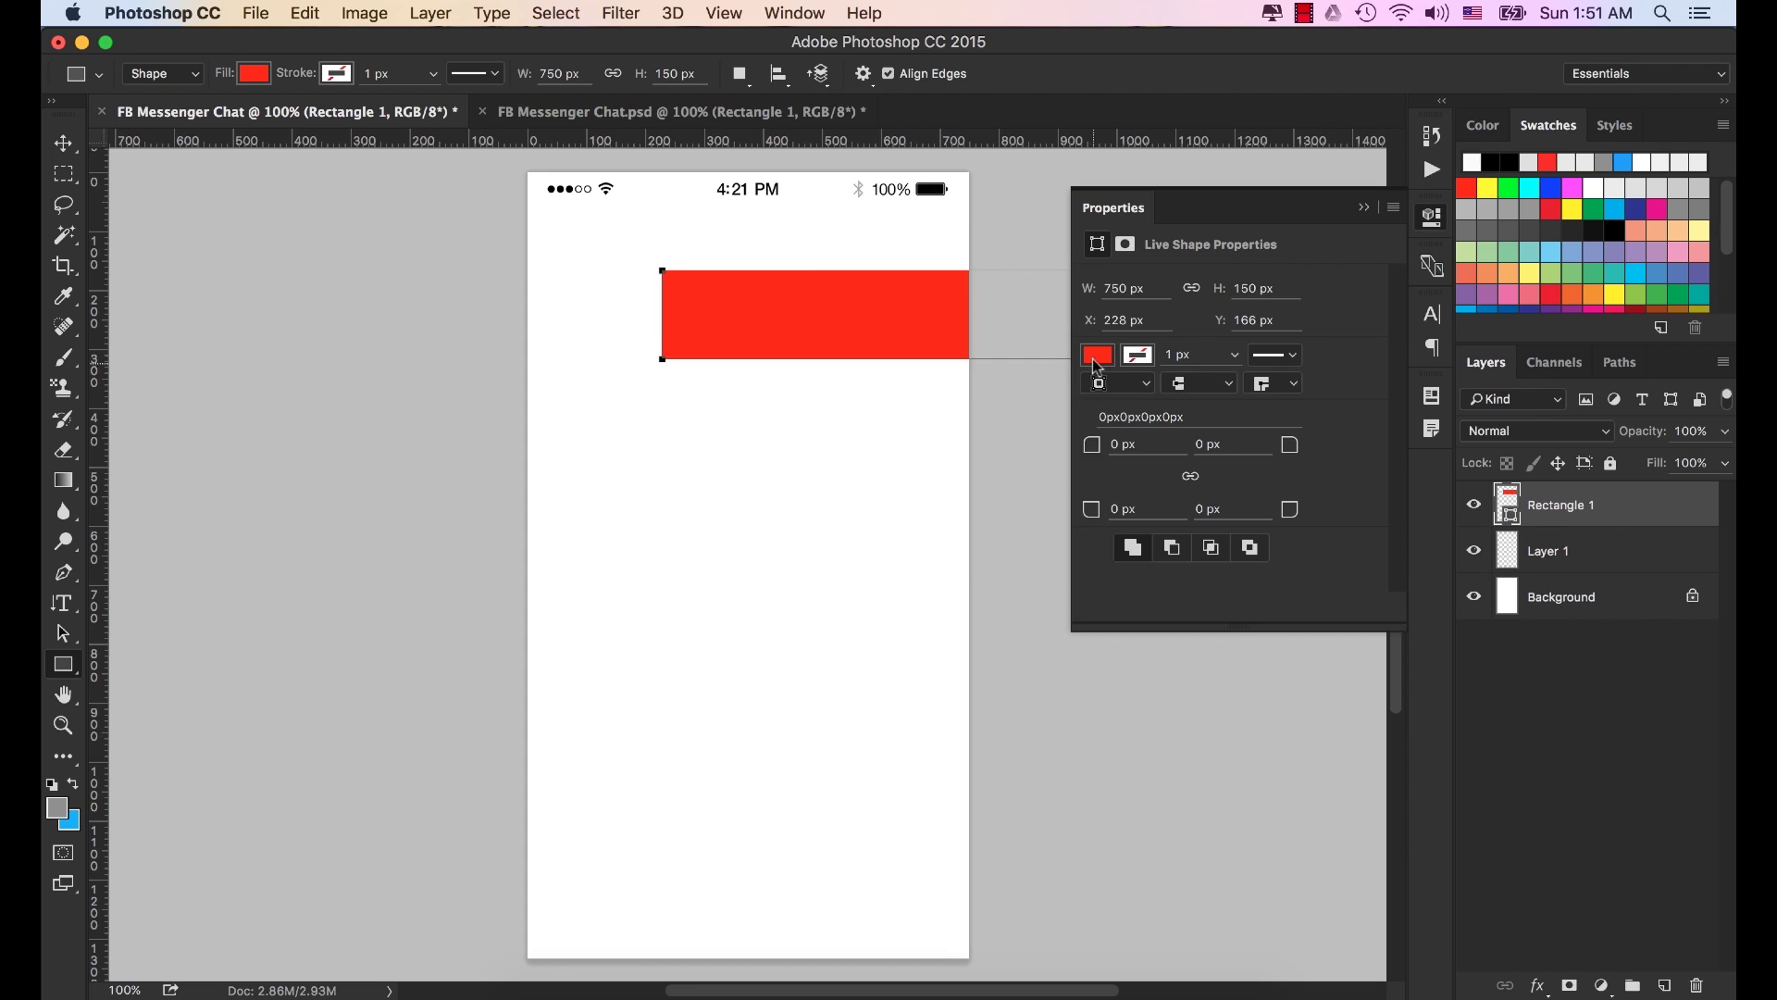
# Set Rectangle 1's fill colour to #f8f8f8.
pyautogui.click(1099, 358)
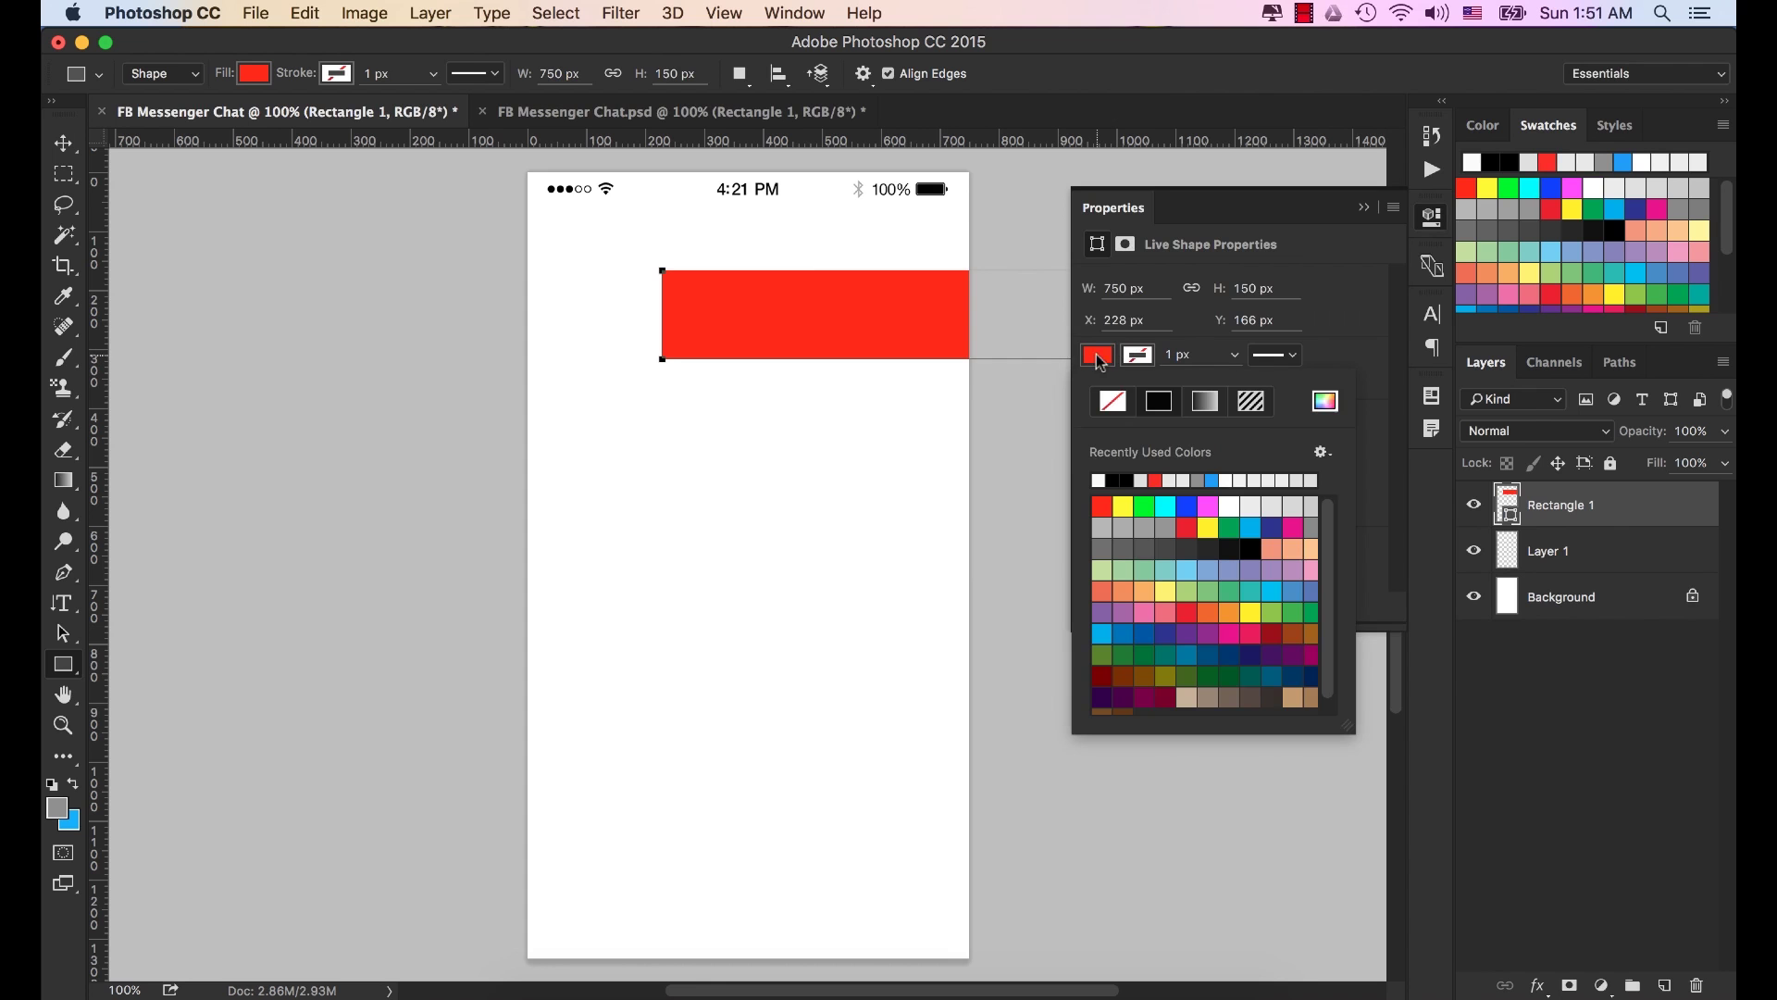
pyautogui.click(1326, 402)
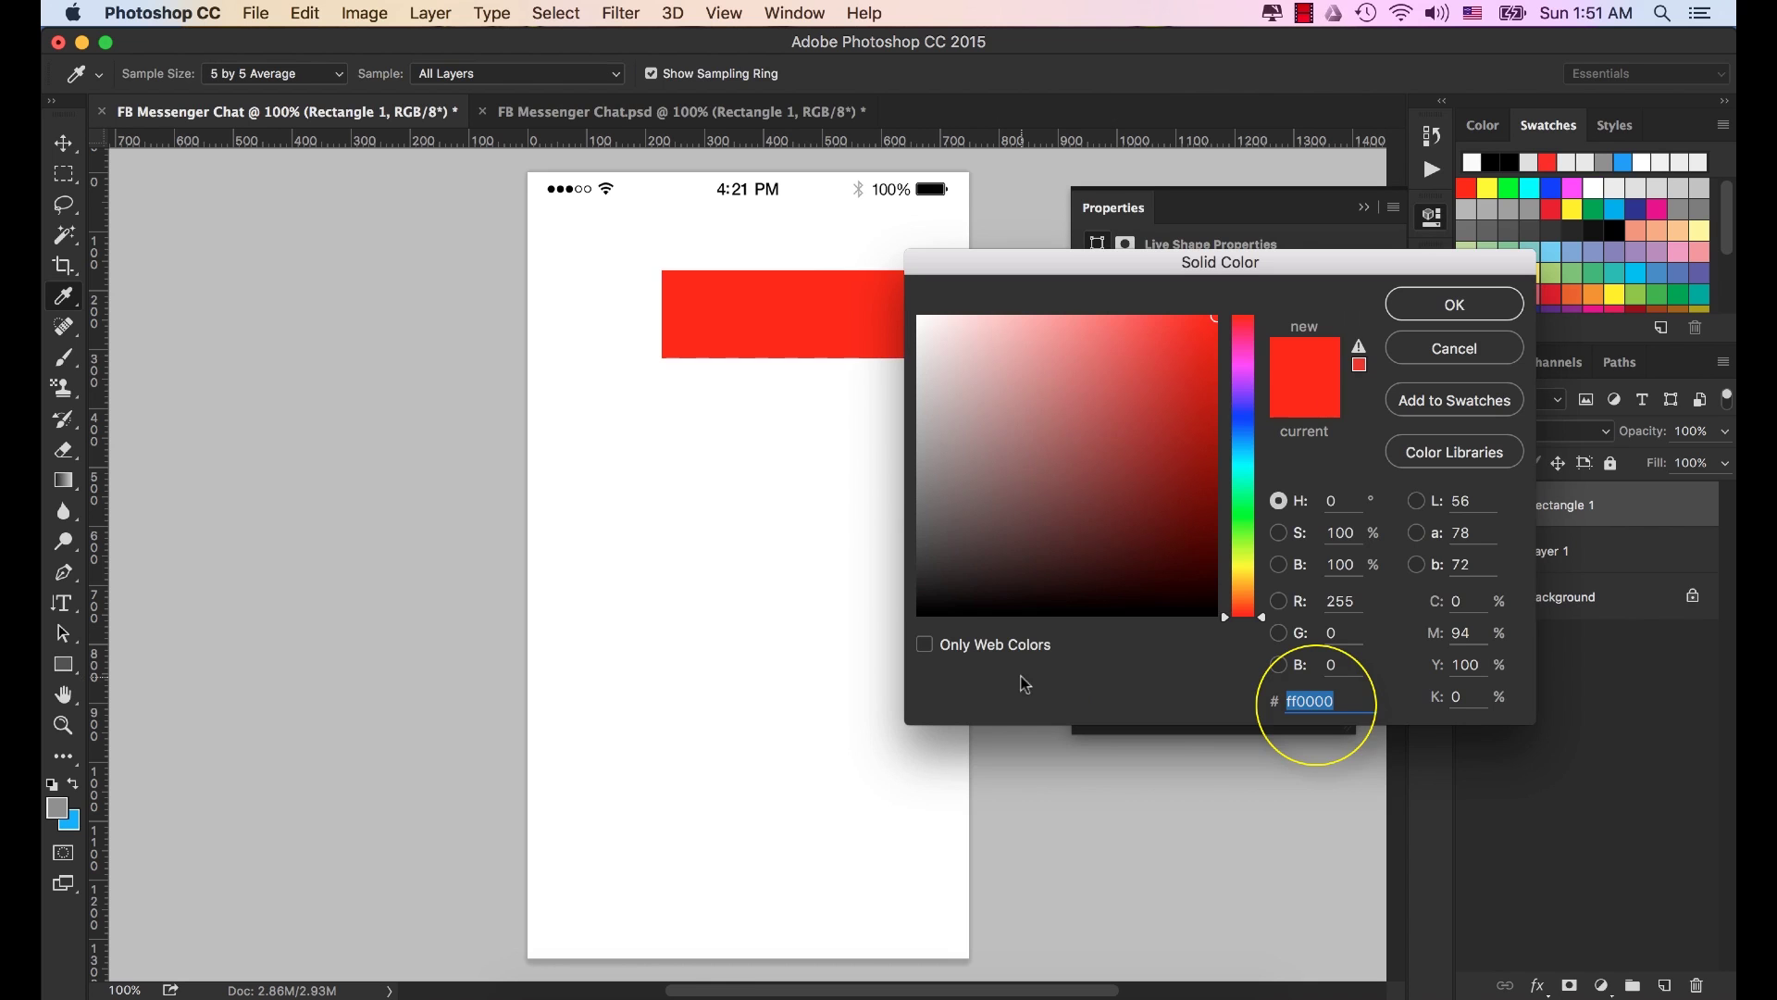
pyautogui.write('0f8f8f')
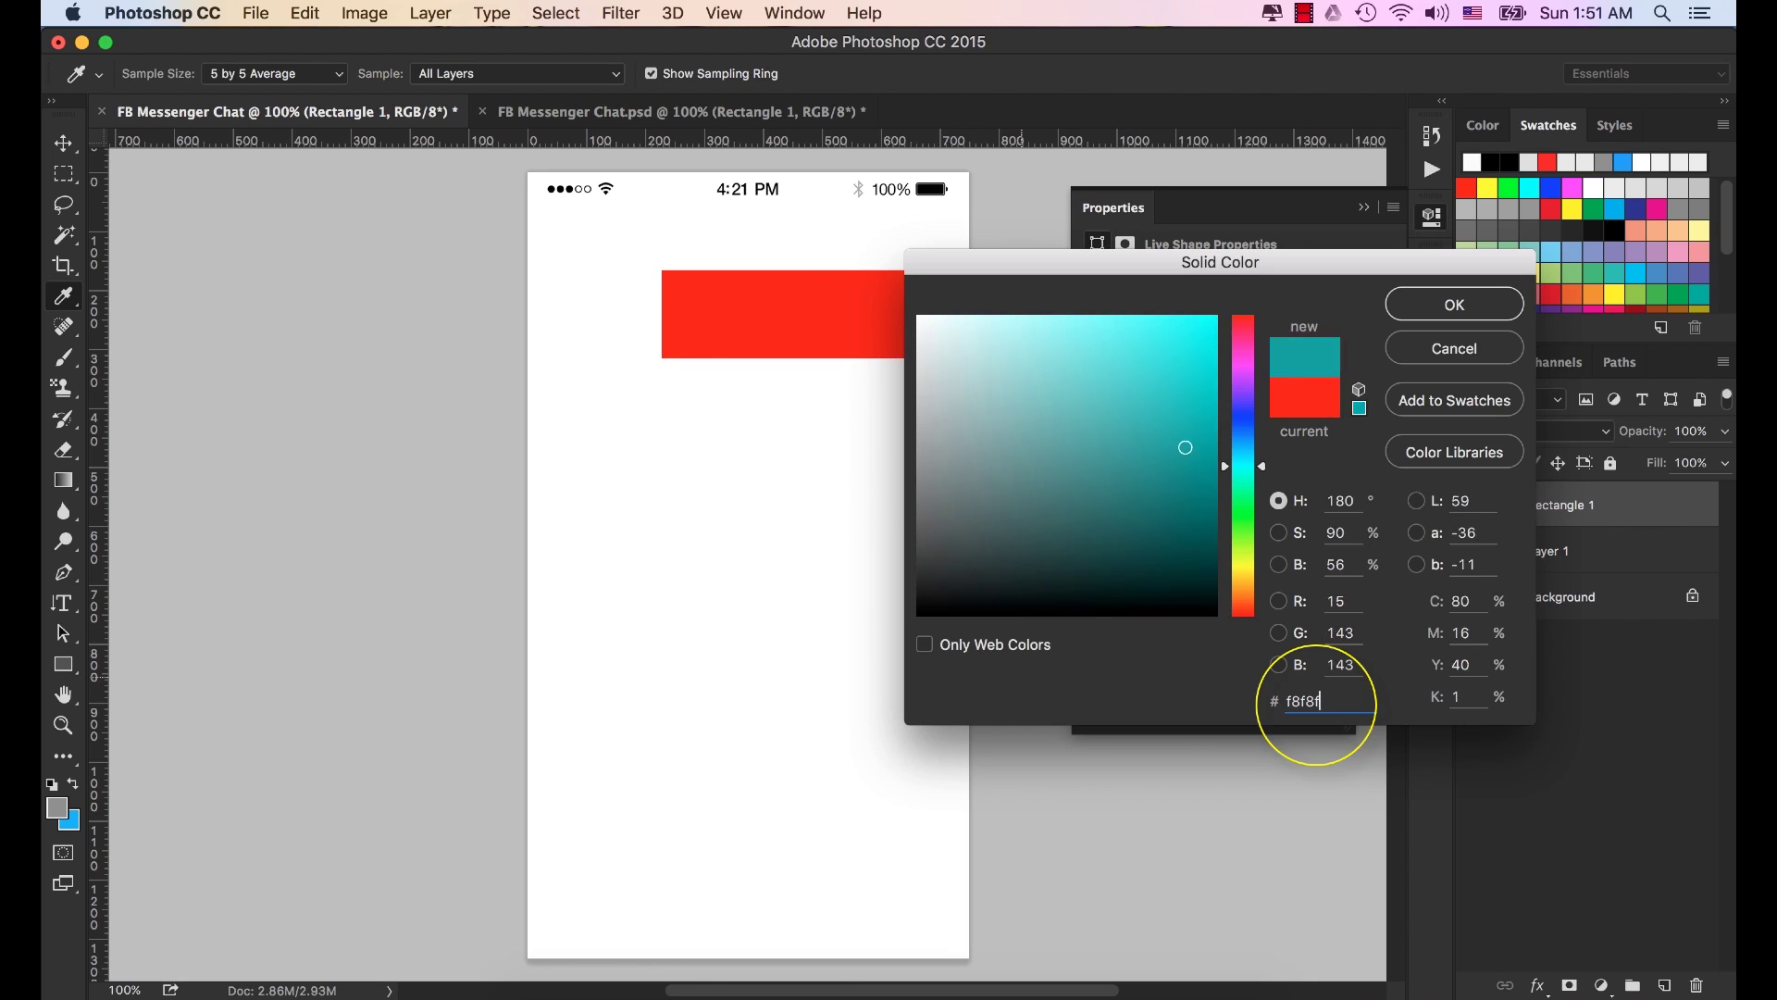
pyautogui.write('8')
pyautogui.click(1441, 310)
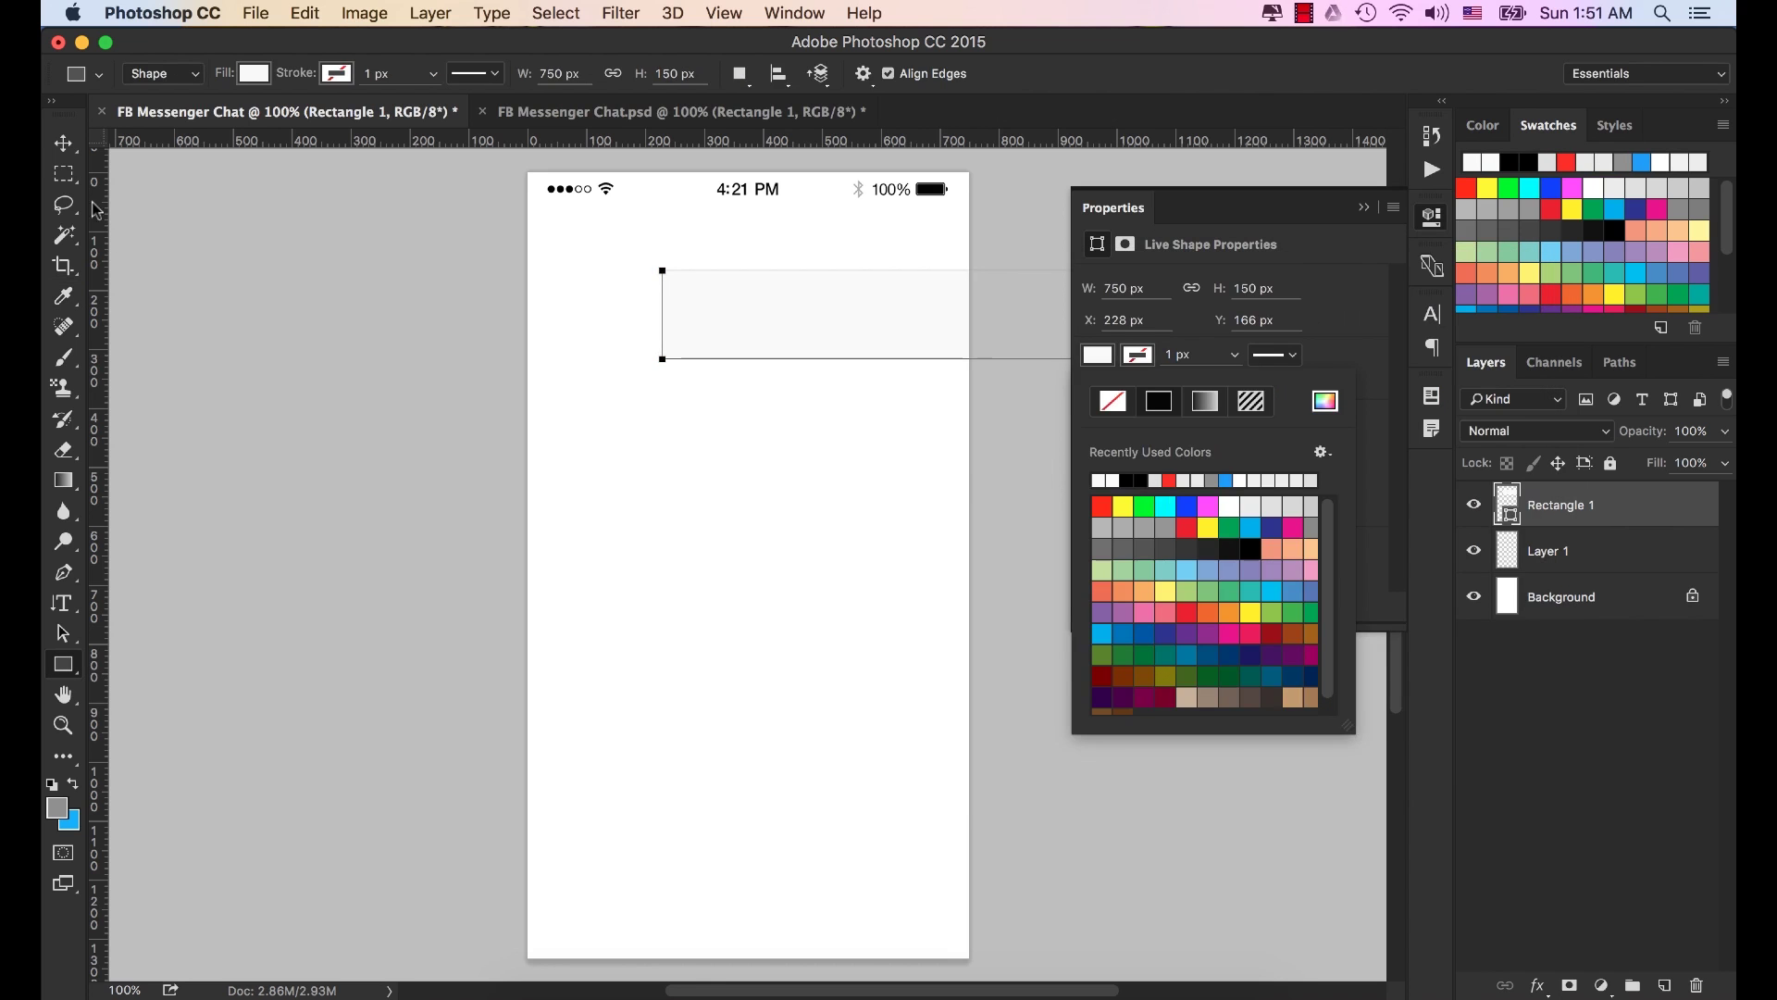
# Move the rectangle to X 0, Y 0 at the canvas's top-left corner.
pyautogui.click(63, 143)
pyautogui.moveTo(879, 316); pyautogui.dragTo(738, 218)
pyautogui.scroll(6, 750, 218)
pyautogui.scroll(-3, 745, 268)
pyautogui.moveTo(759, 206); pyautogui.dragTo(702, 333)
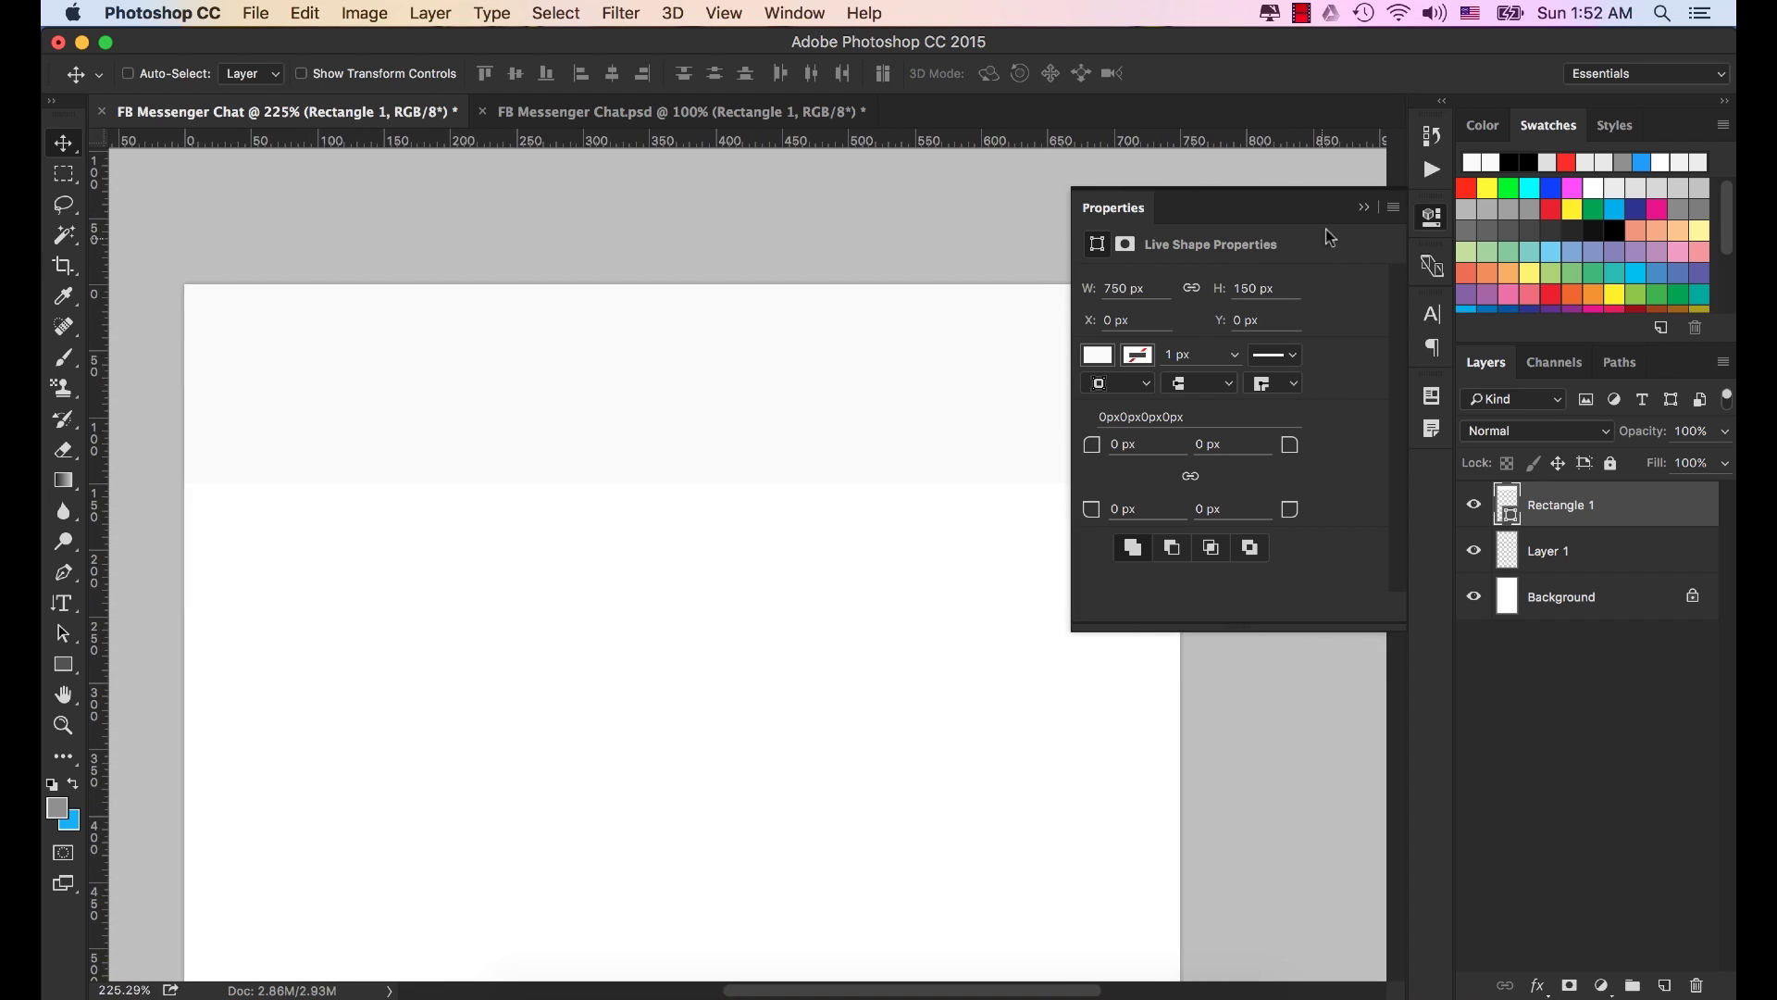
# Stack the status bar layer above Rectangle 1 so its icons show over the header.
pyautogui.click(1364, 207)
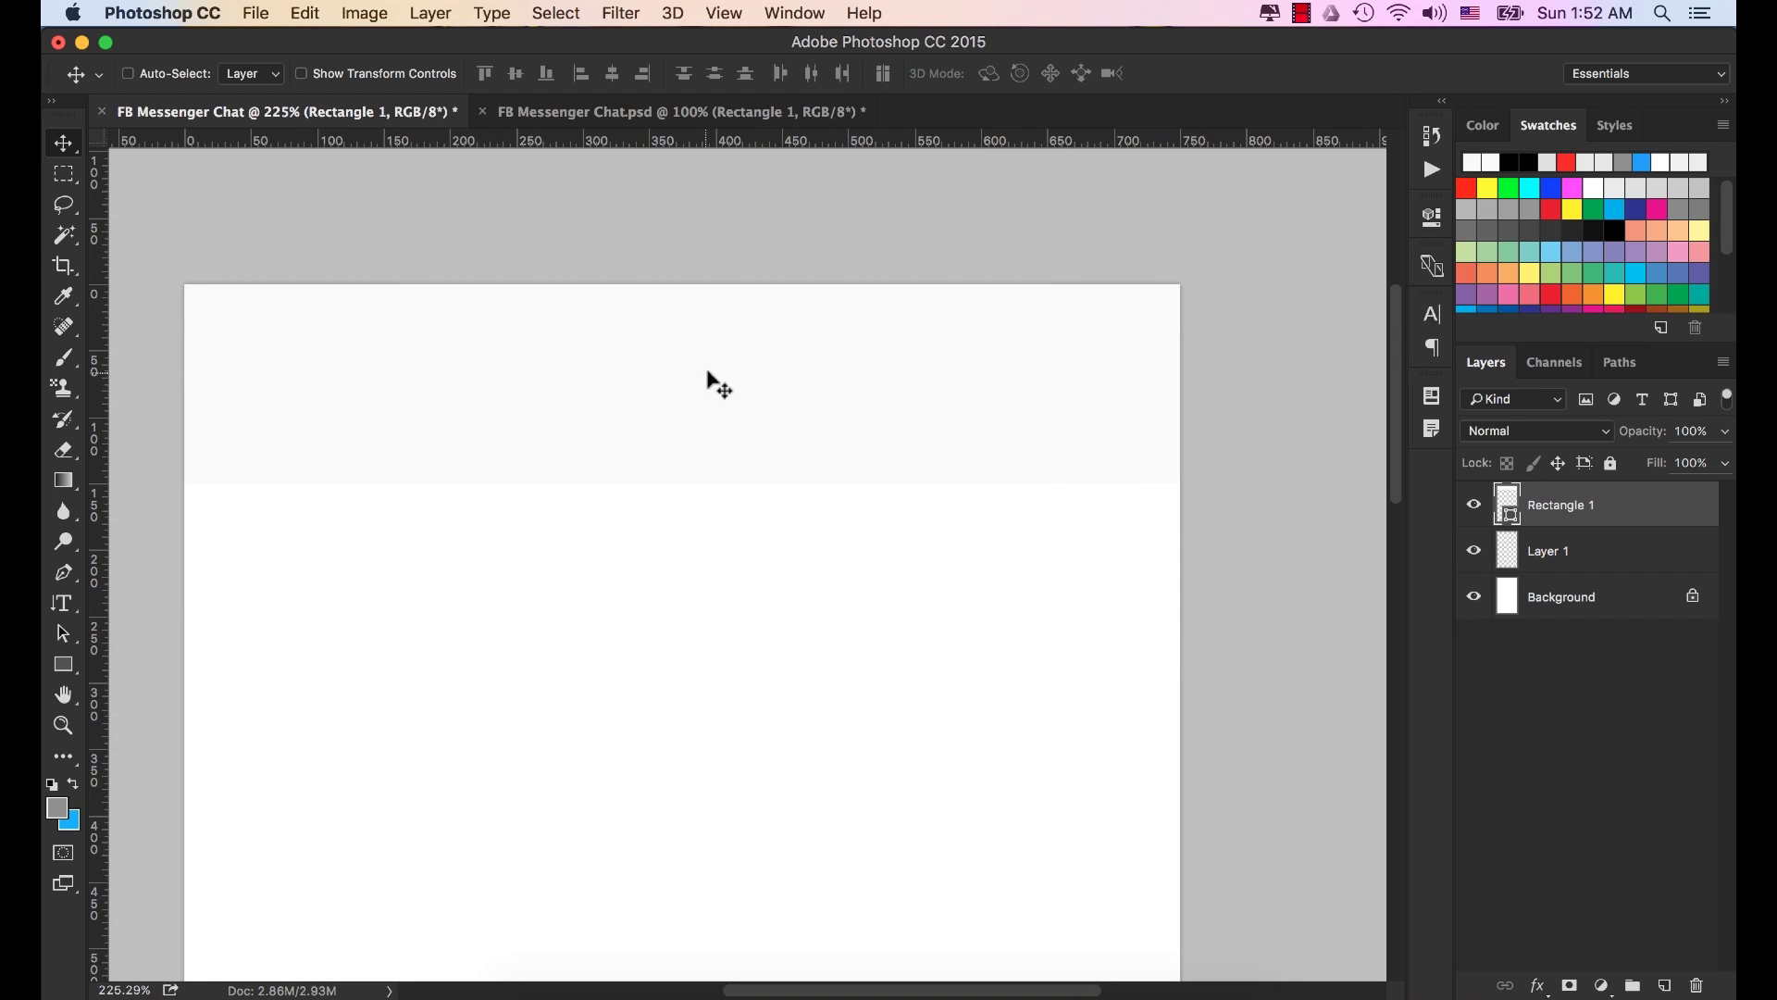
pyautogui.click(1584, 557)
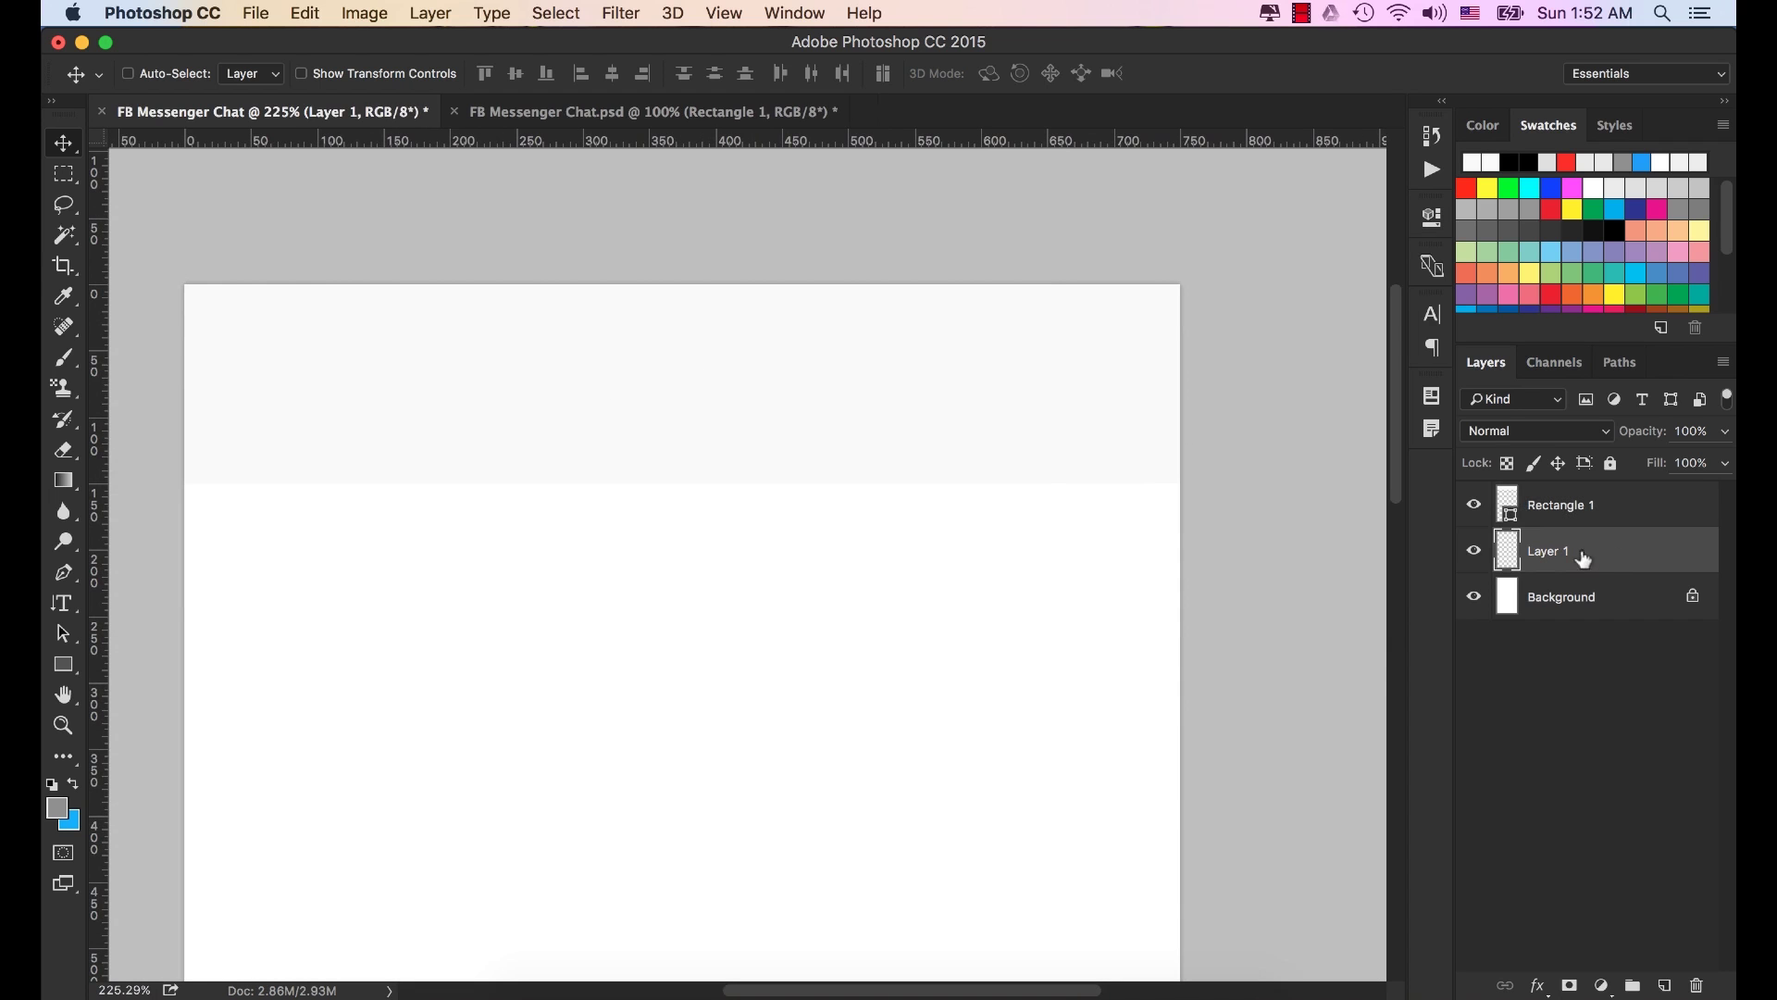
pyautogui.moveTo(1607, 549); pyautogui.dragTo(1604, 494)
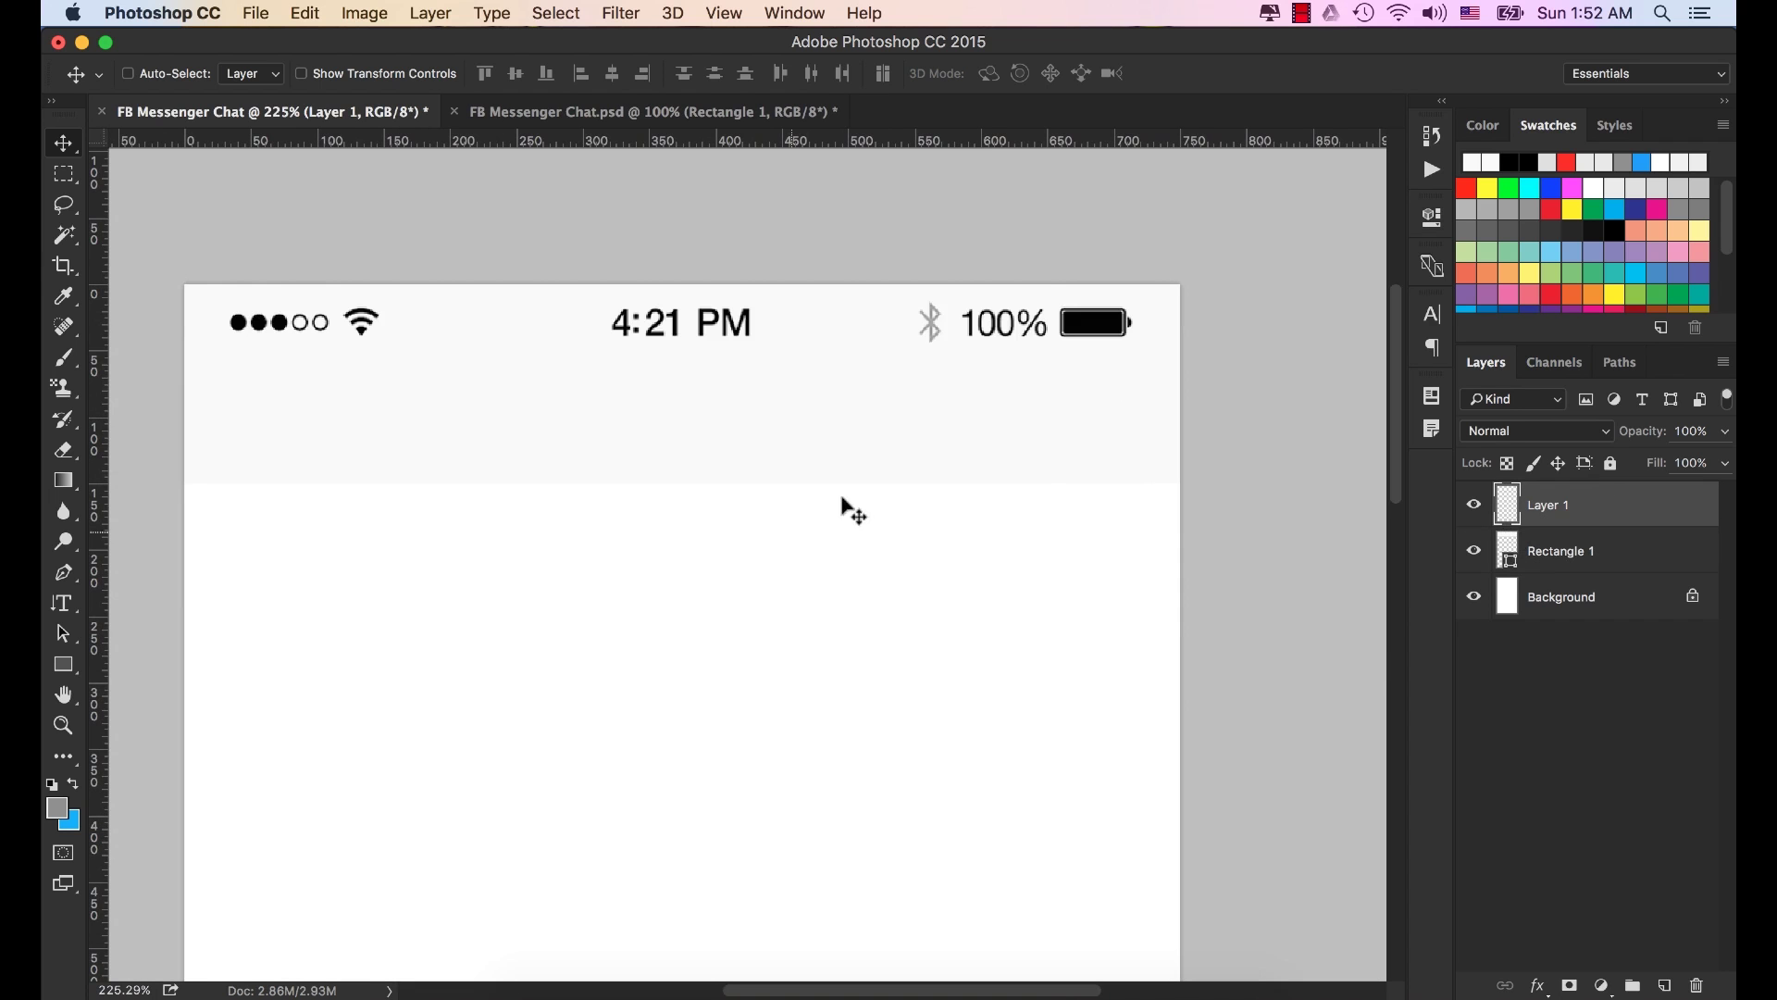
pyautogui.scroll(-3, 732, 653)
pyautogui.moveTo(722, 647); pyautogui.dragTo(743, 513)
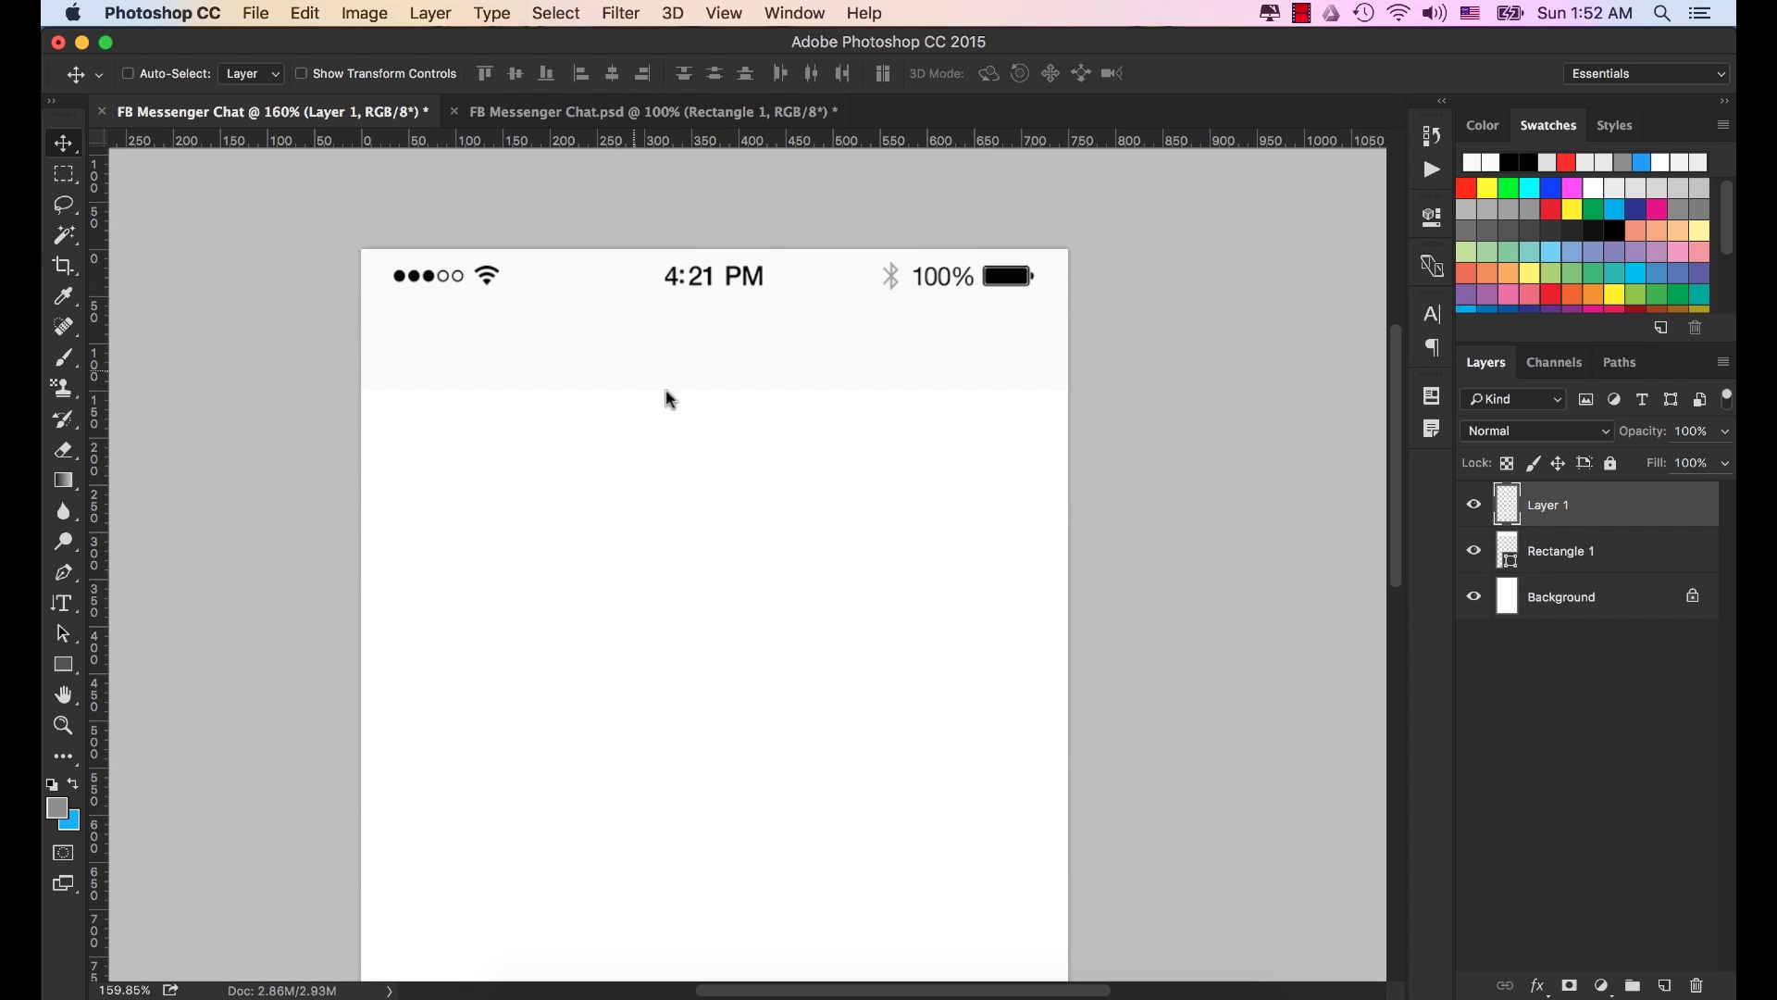
pyautogui.click(1563, 556)
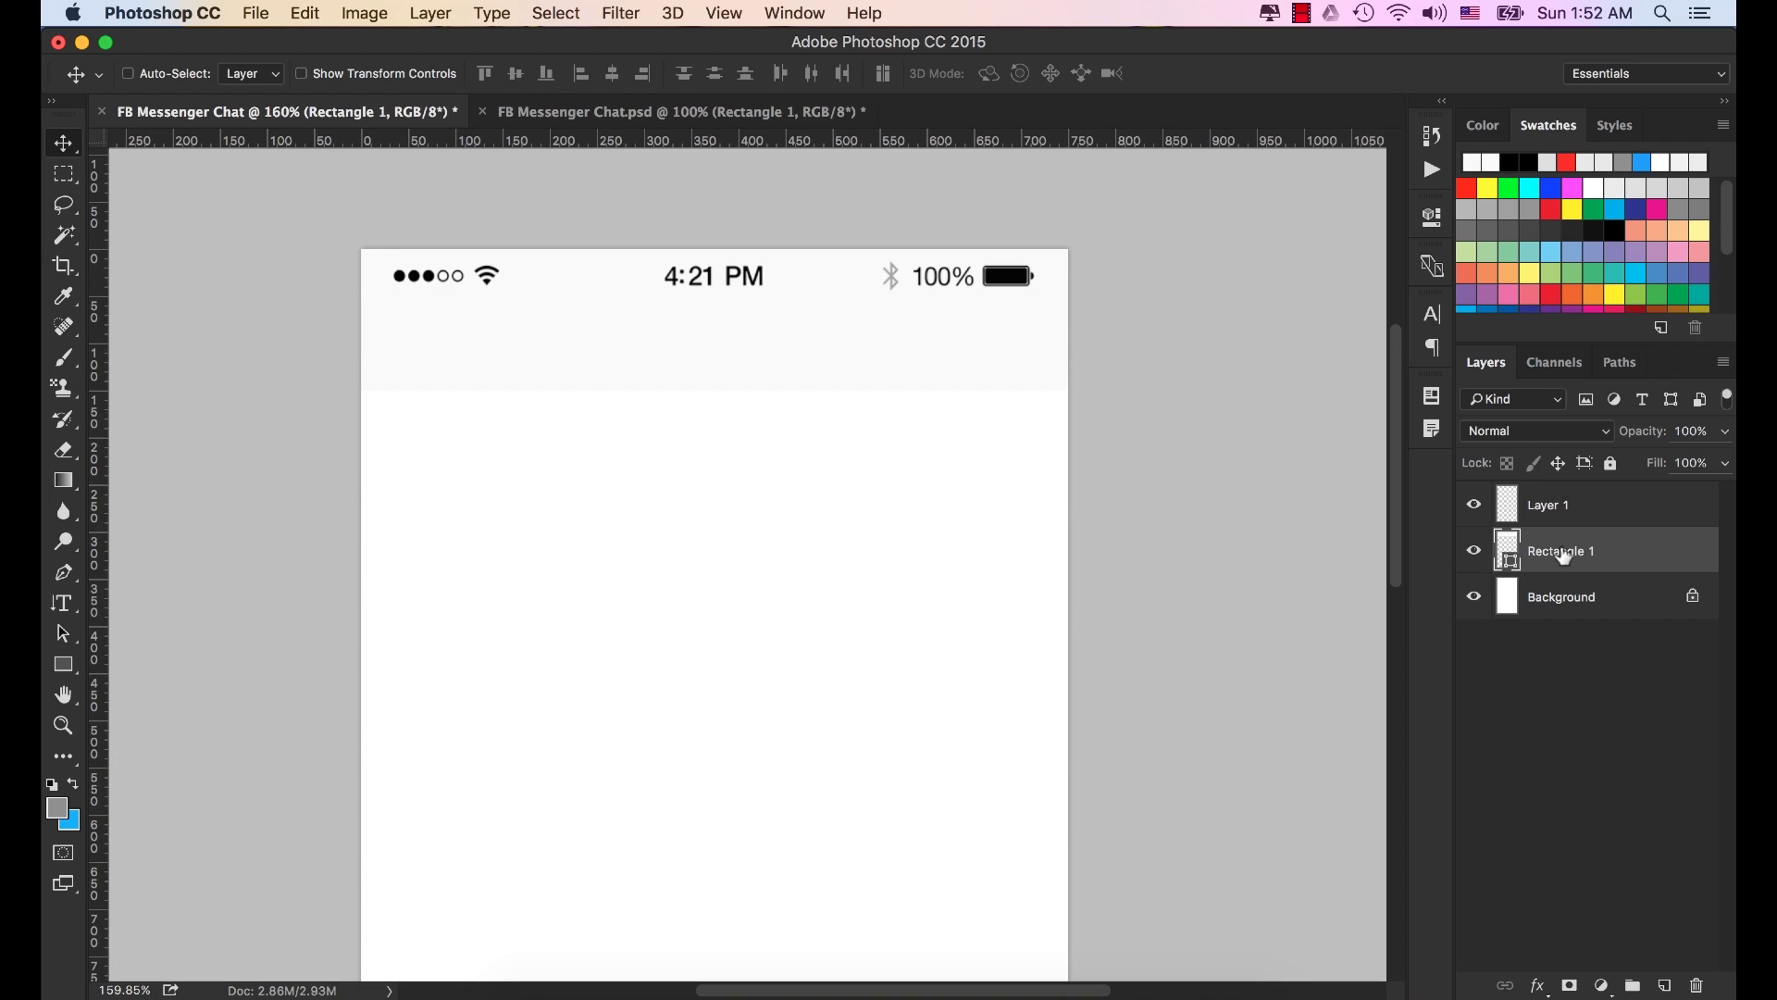
# Give Rectangle 1 a 90° drop shadow with distance, spread and size 2, then return to Finder.
pyautogui.click(1539, 986)
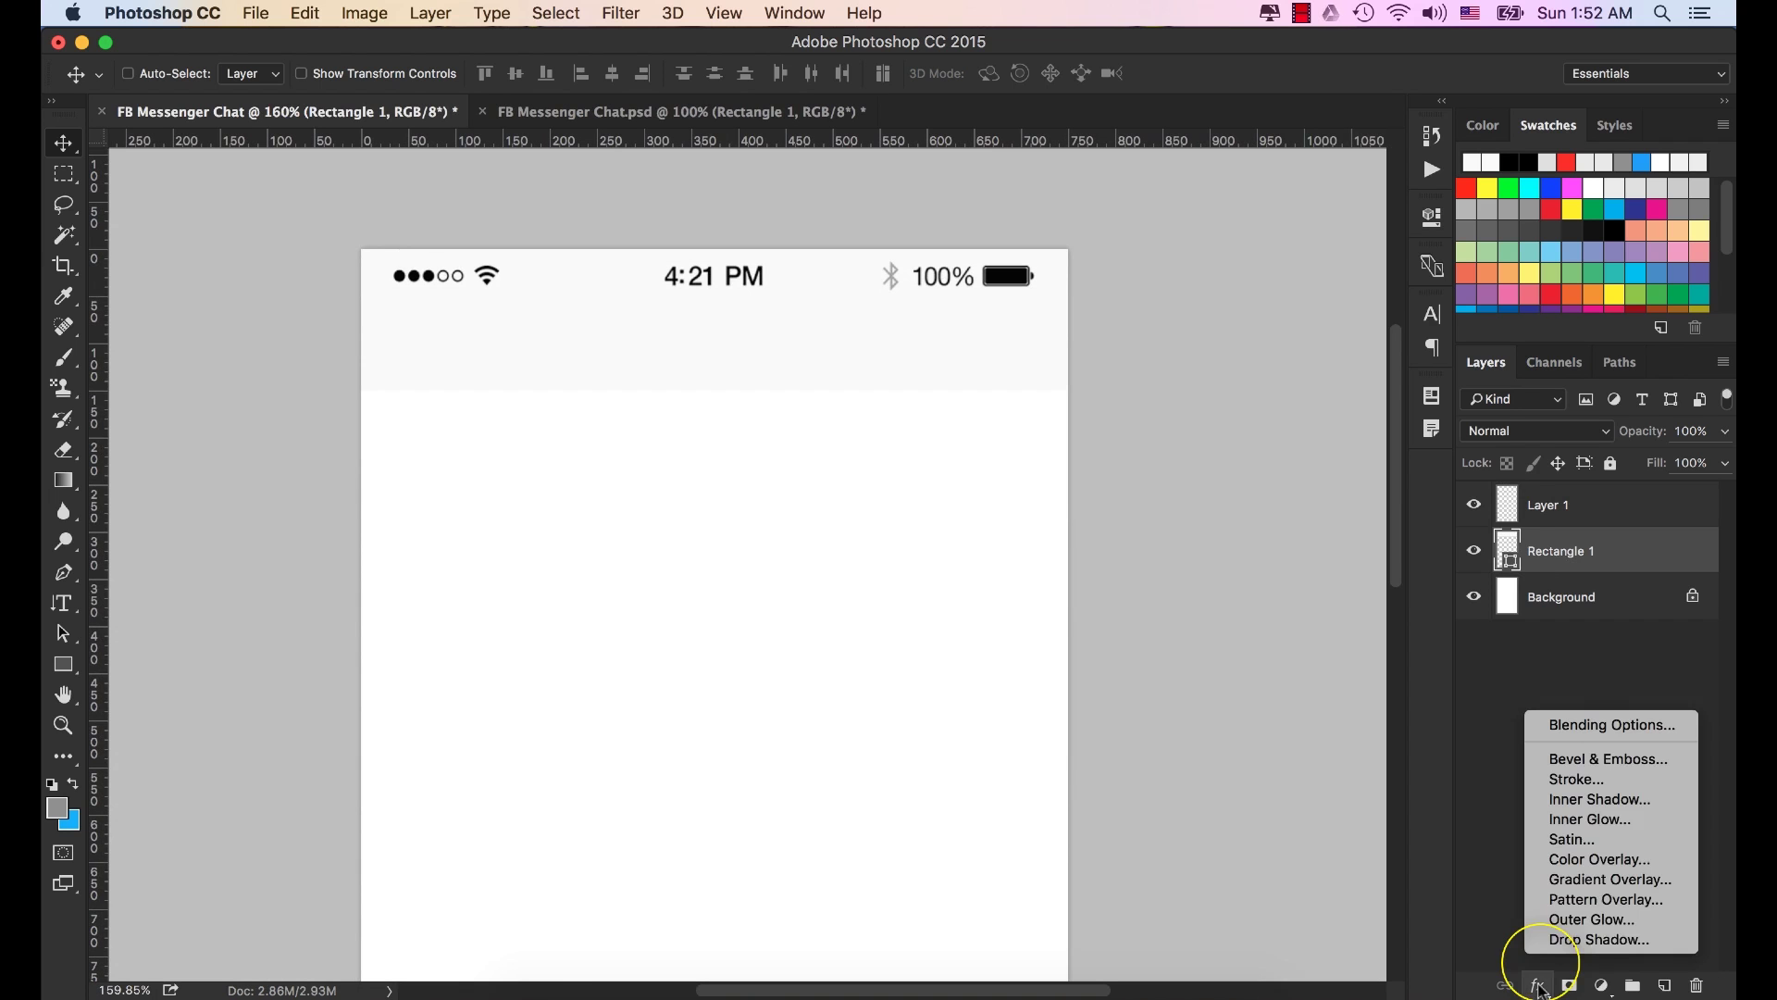
pyautogui.click(1623, 944)
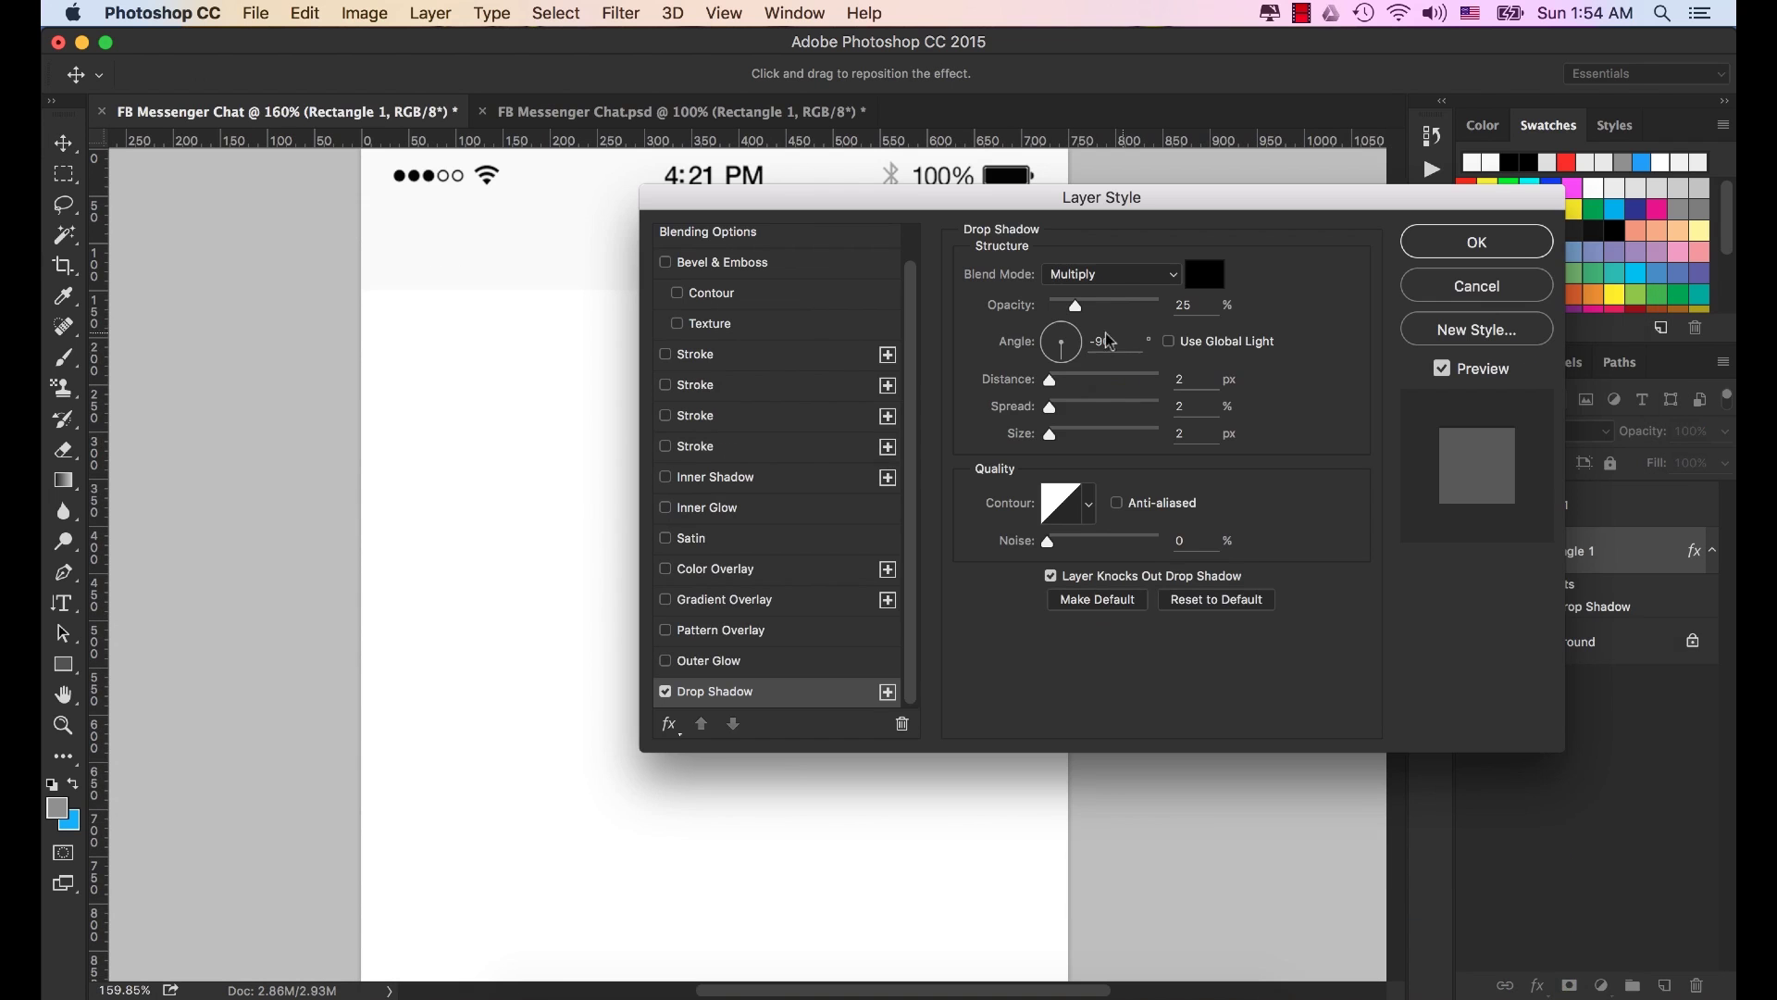
pyautogui.click(1110, 341)
pyautogui.moveTo(1113, 341); pyautogui.dragTo(1049, 344)
pyautogui.write('90')
pyautogui.press('Tab')
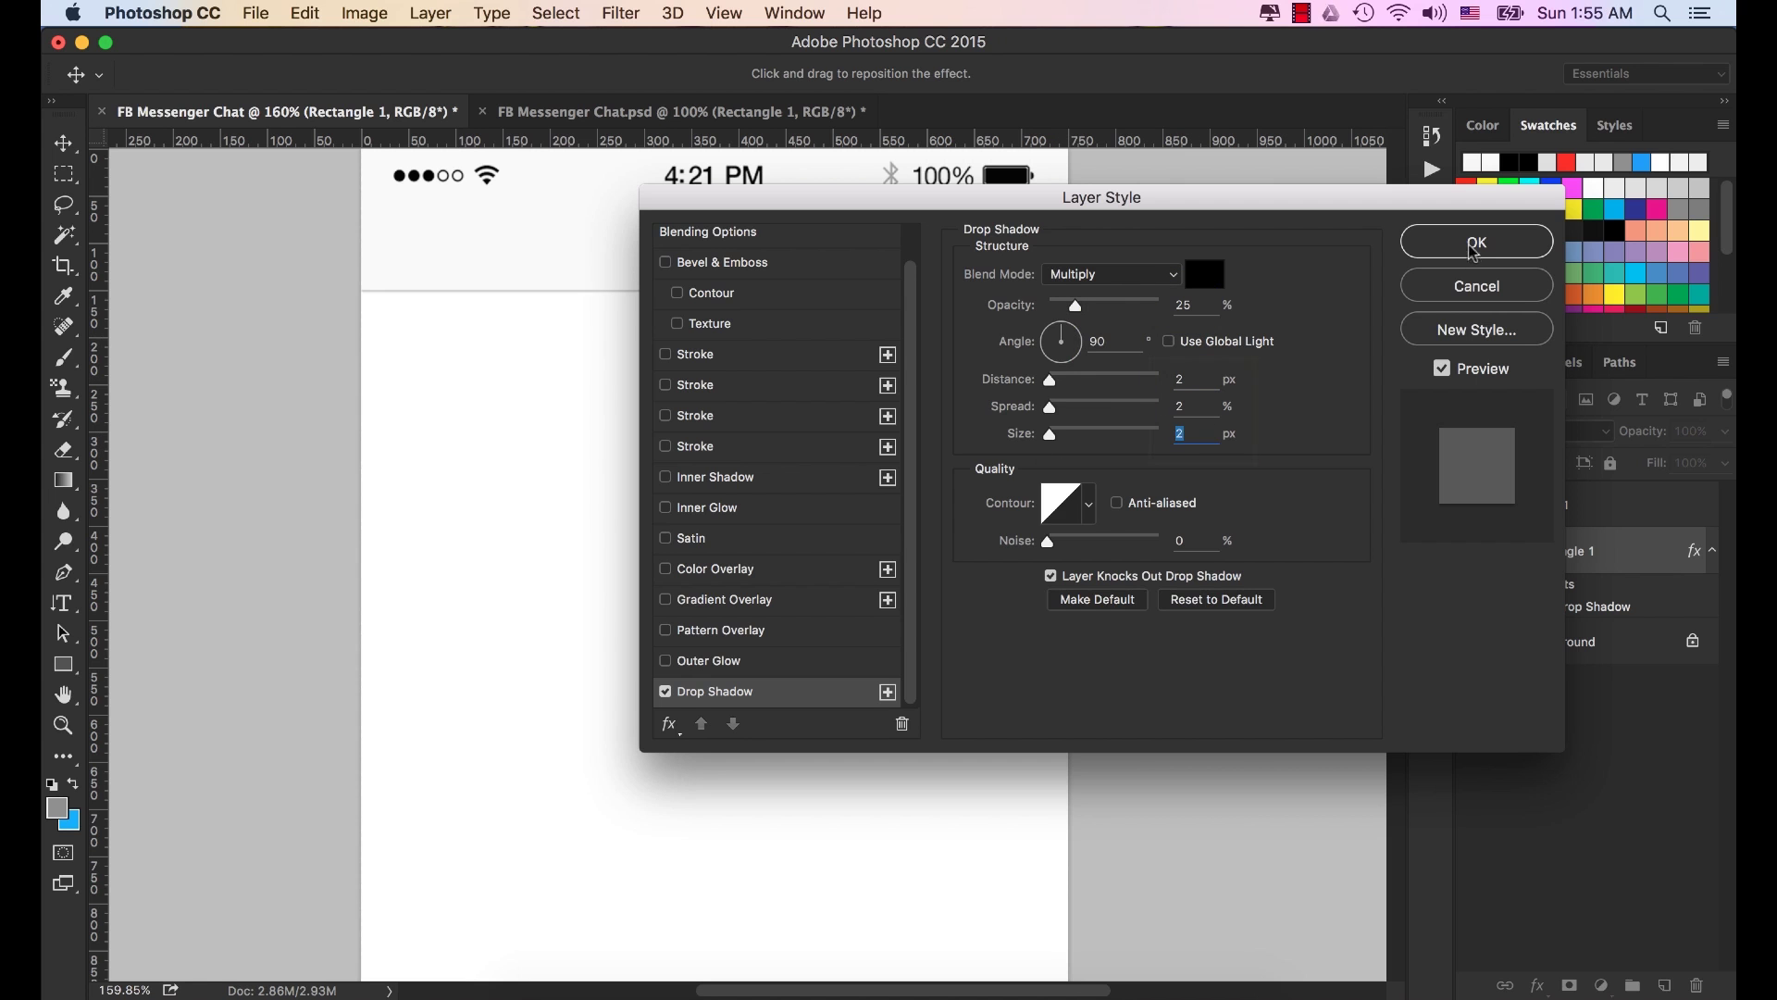
pyautogui.click(1492, 250)
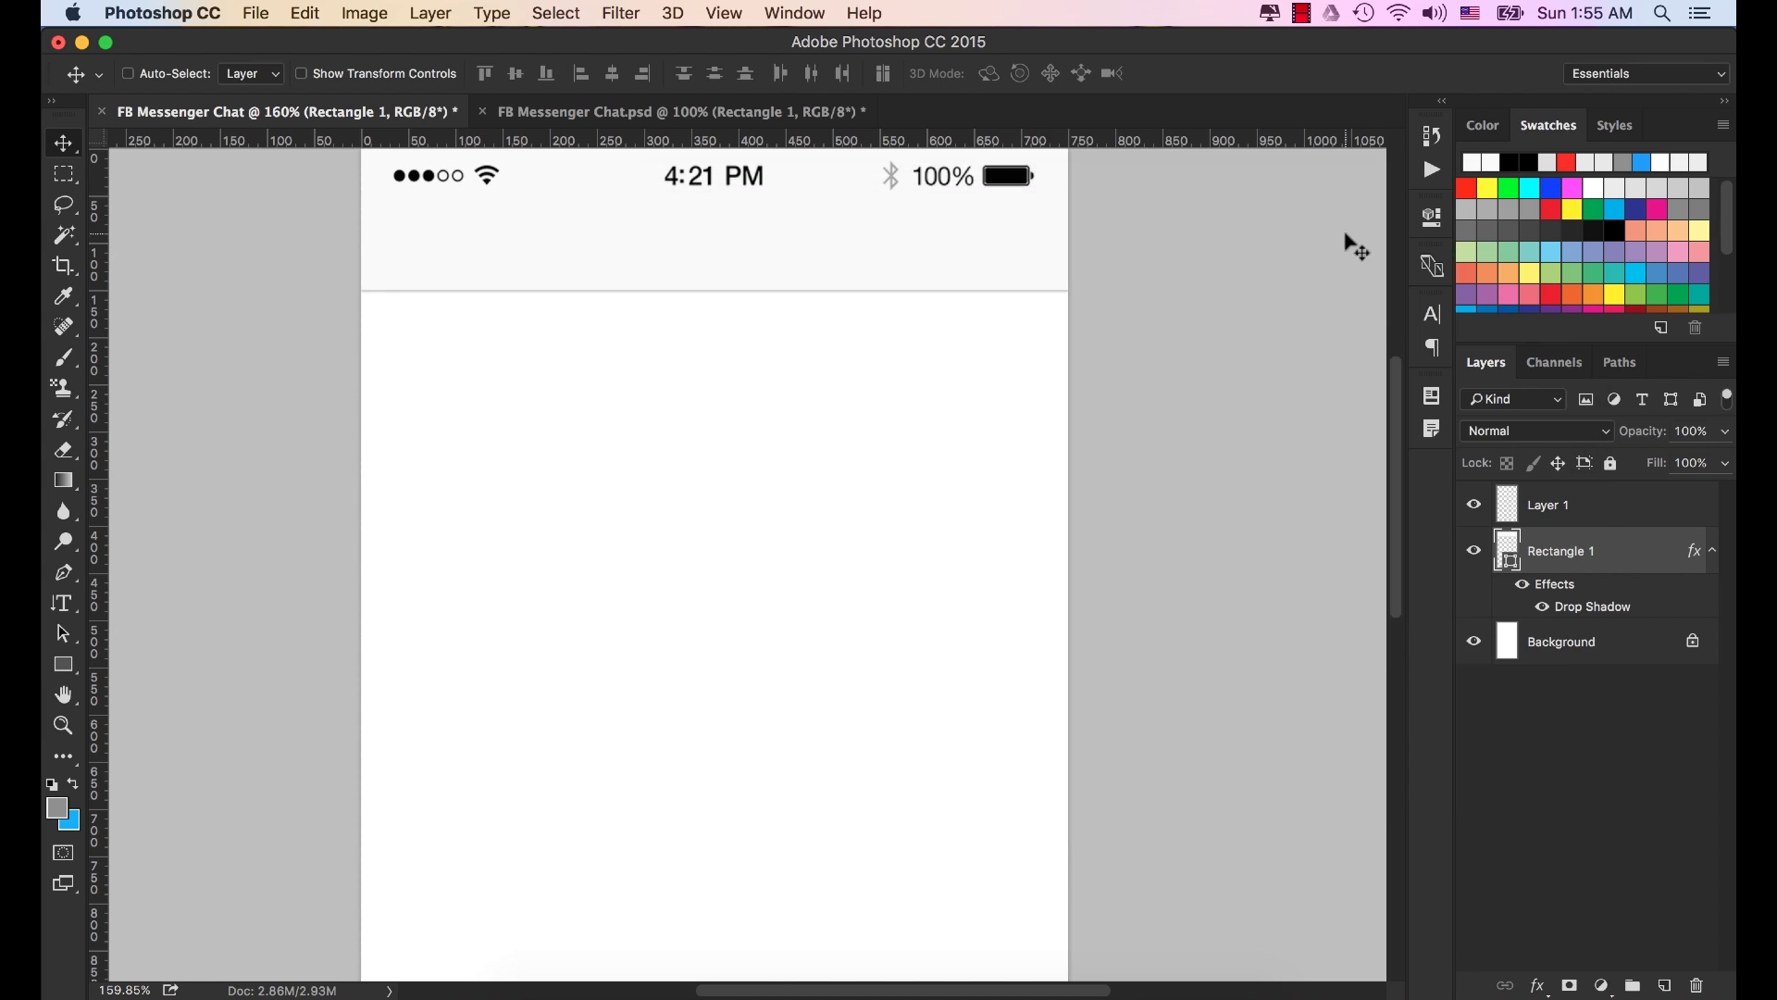
pyautogui.scroll(-2, 873, 416)
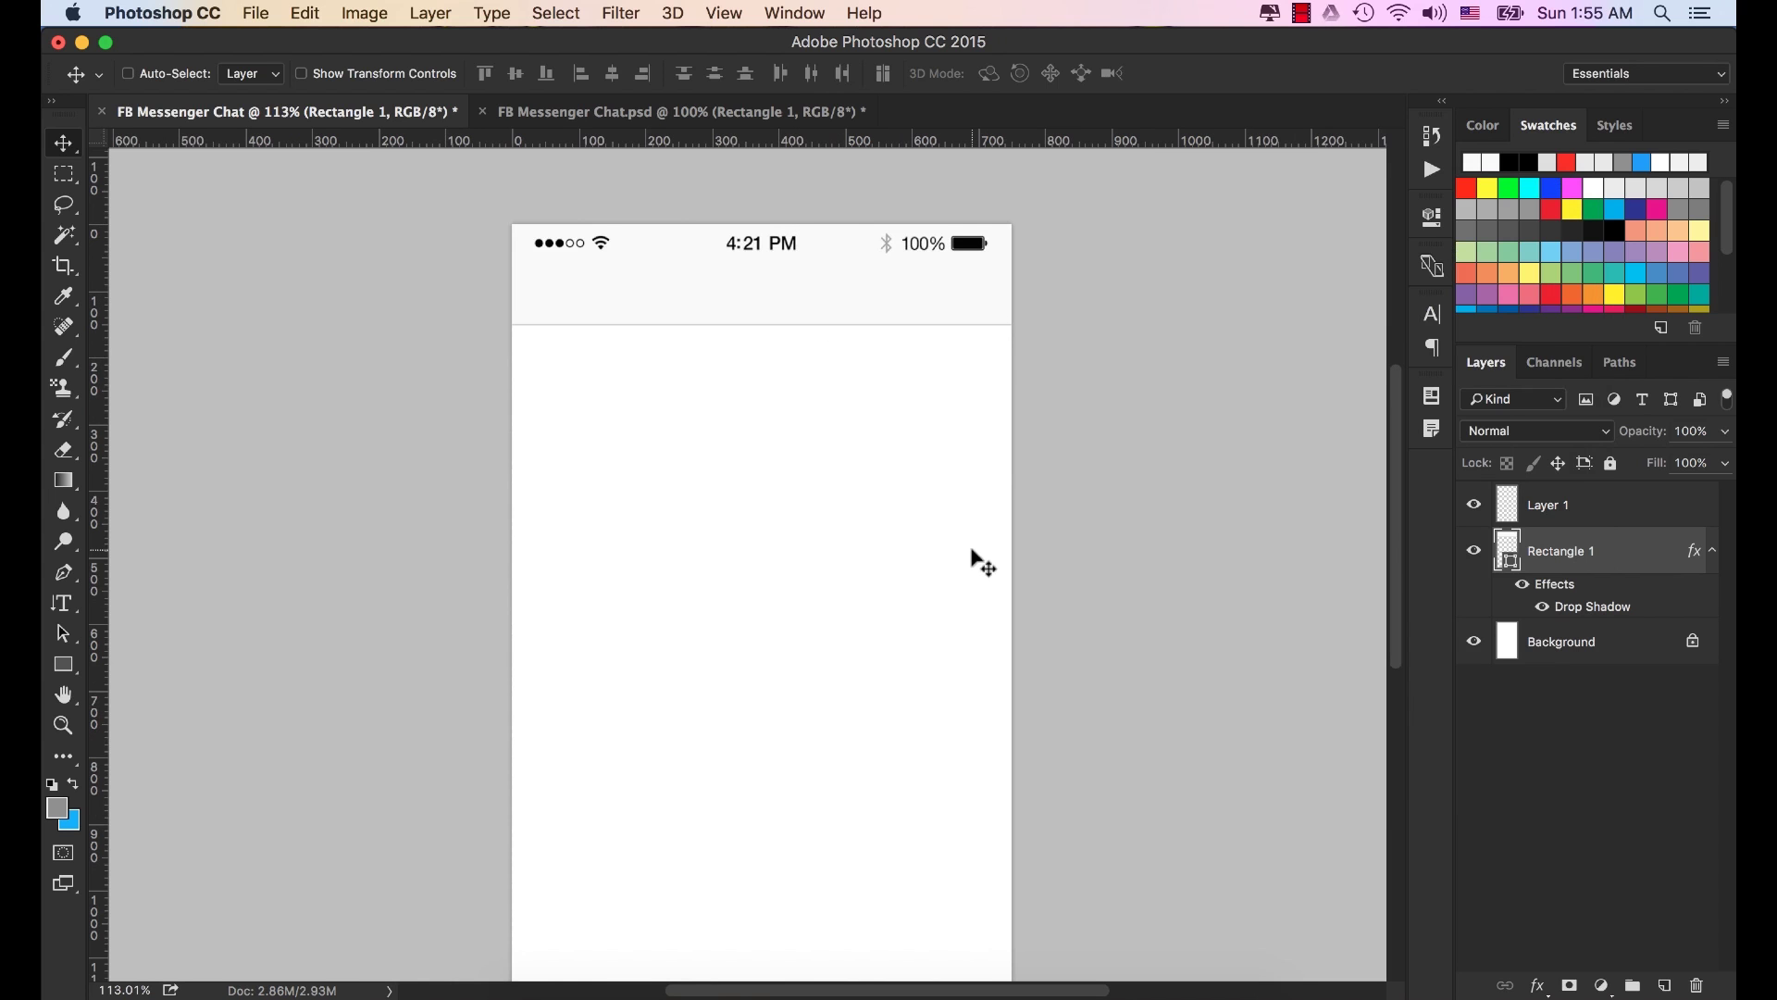
pyautogui.click(564, 985)
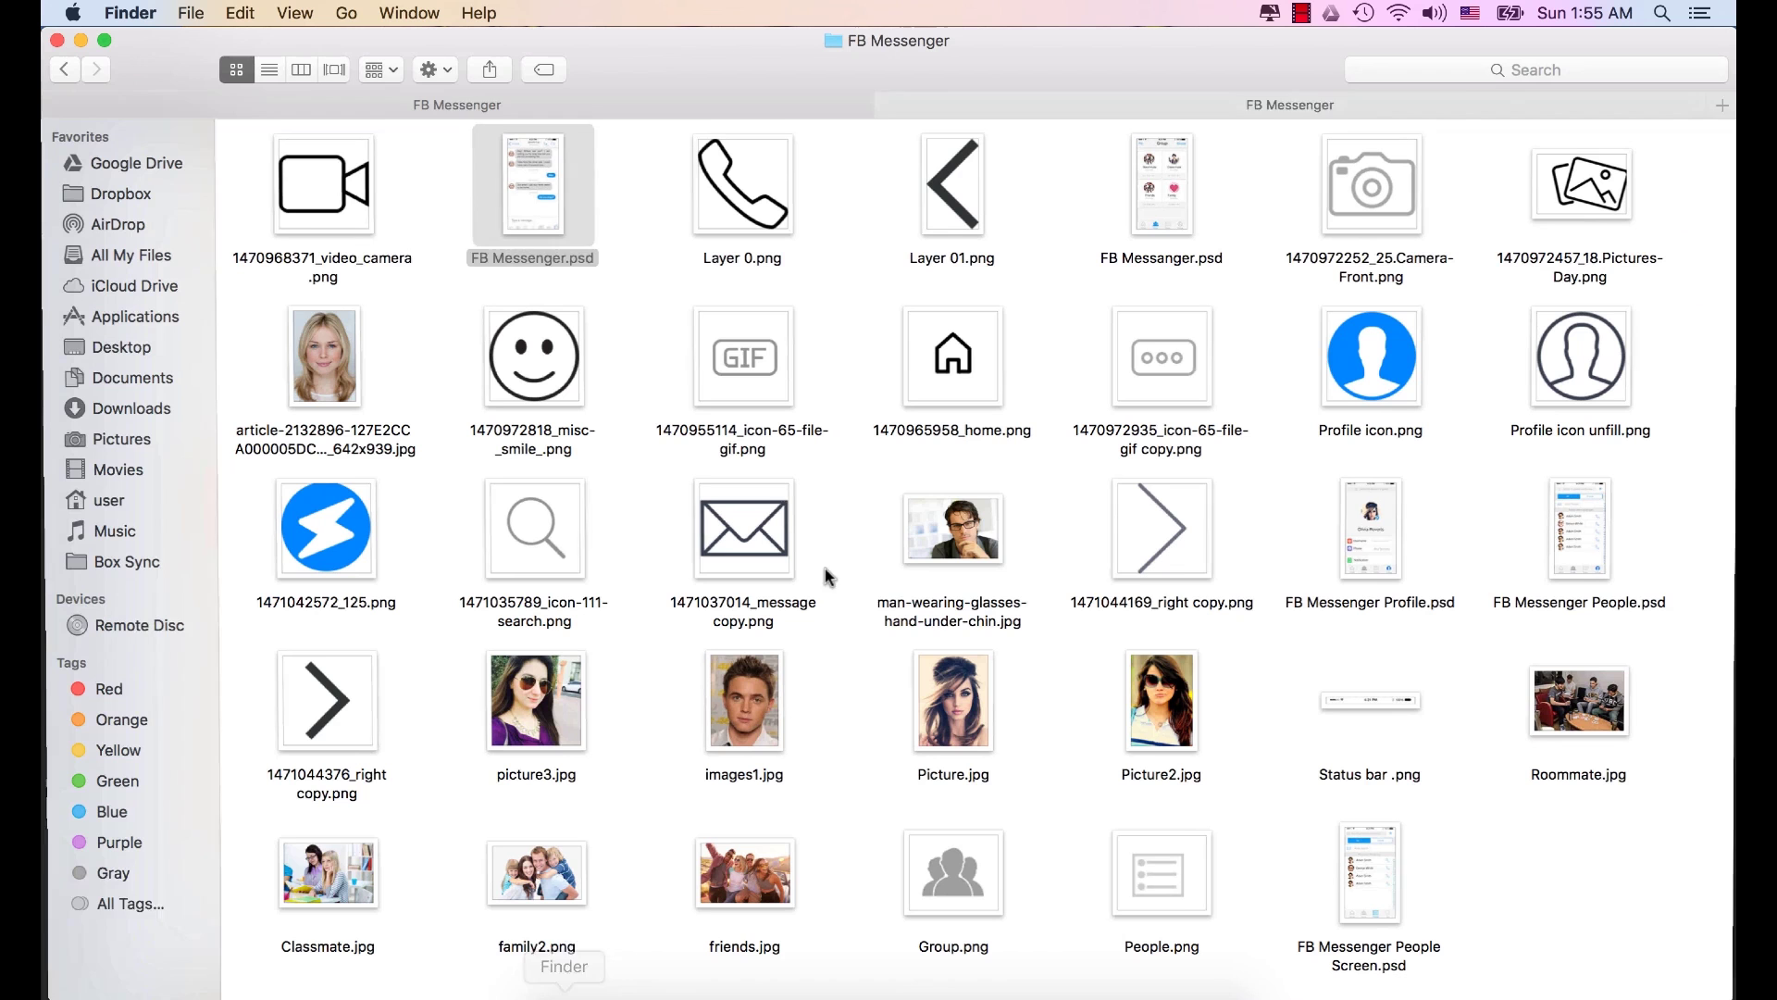
pyautogui.click(1174, 526)
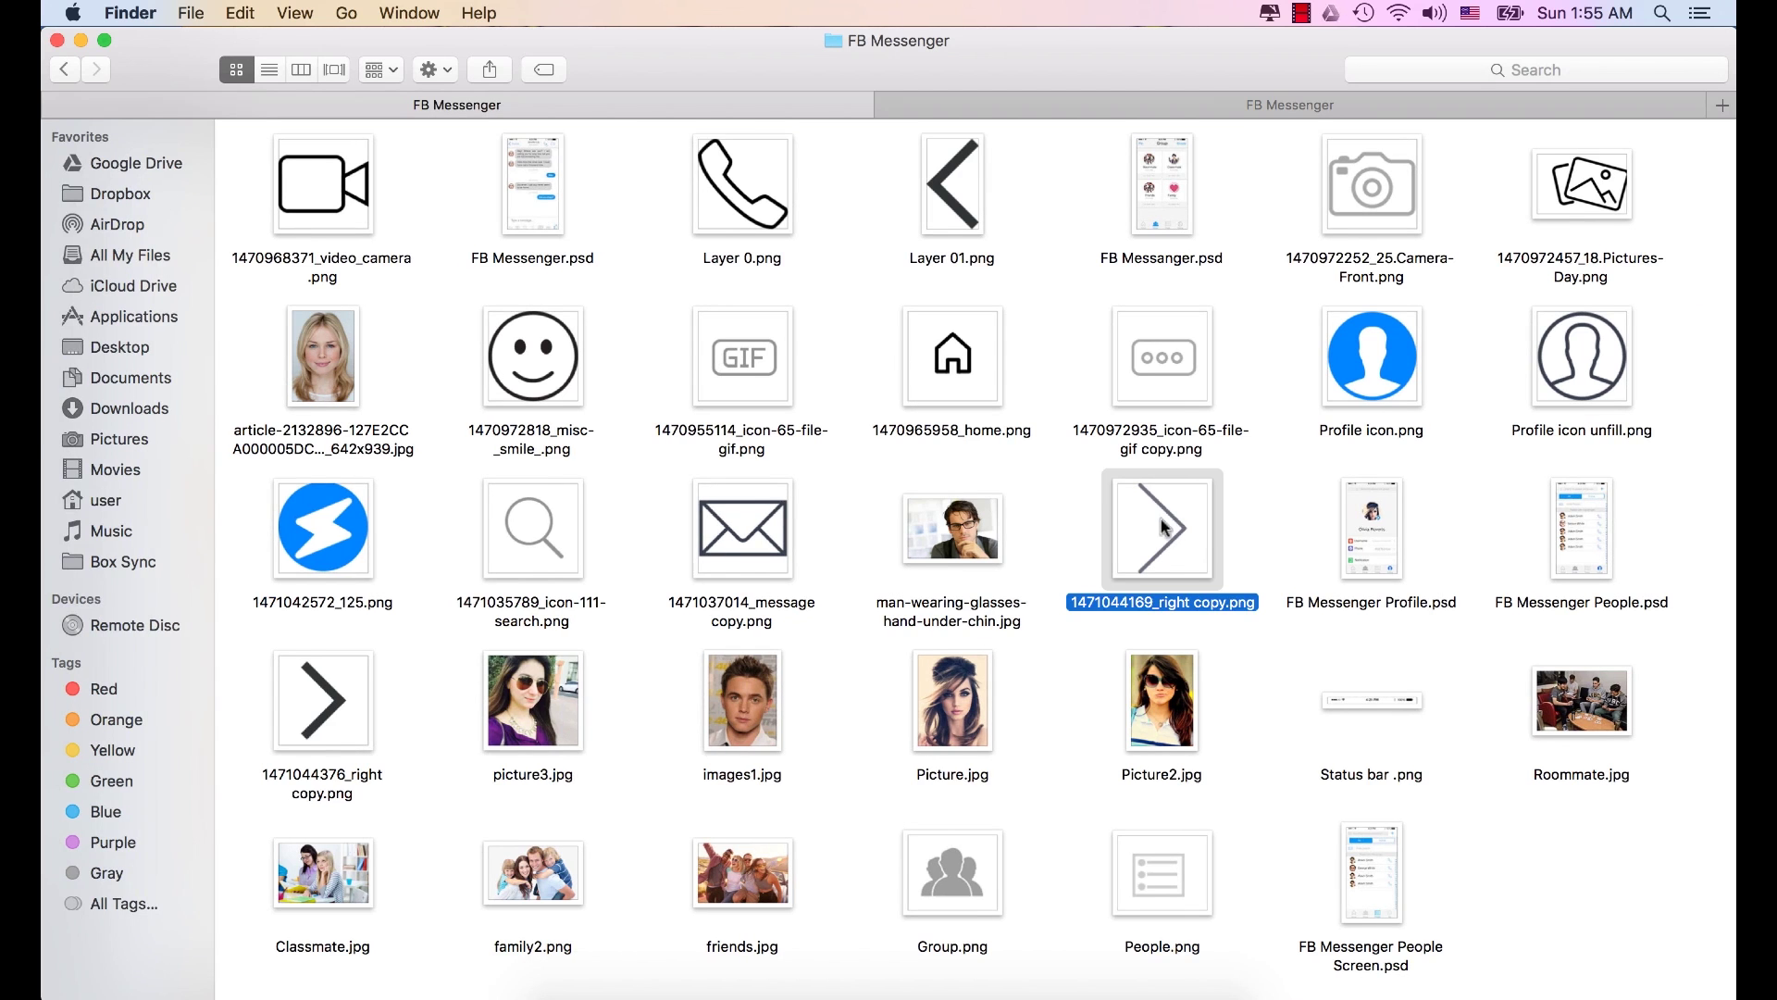
pyautogui.click(301, 694)
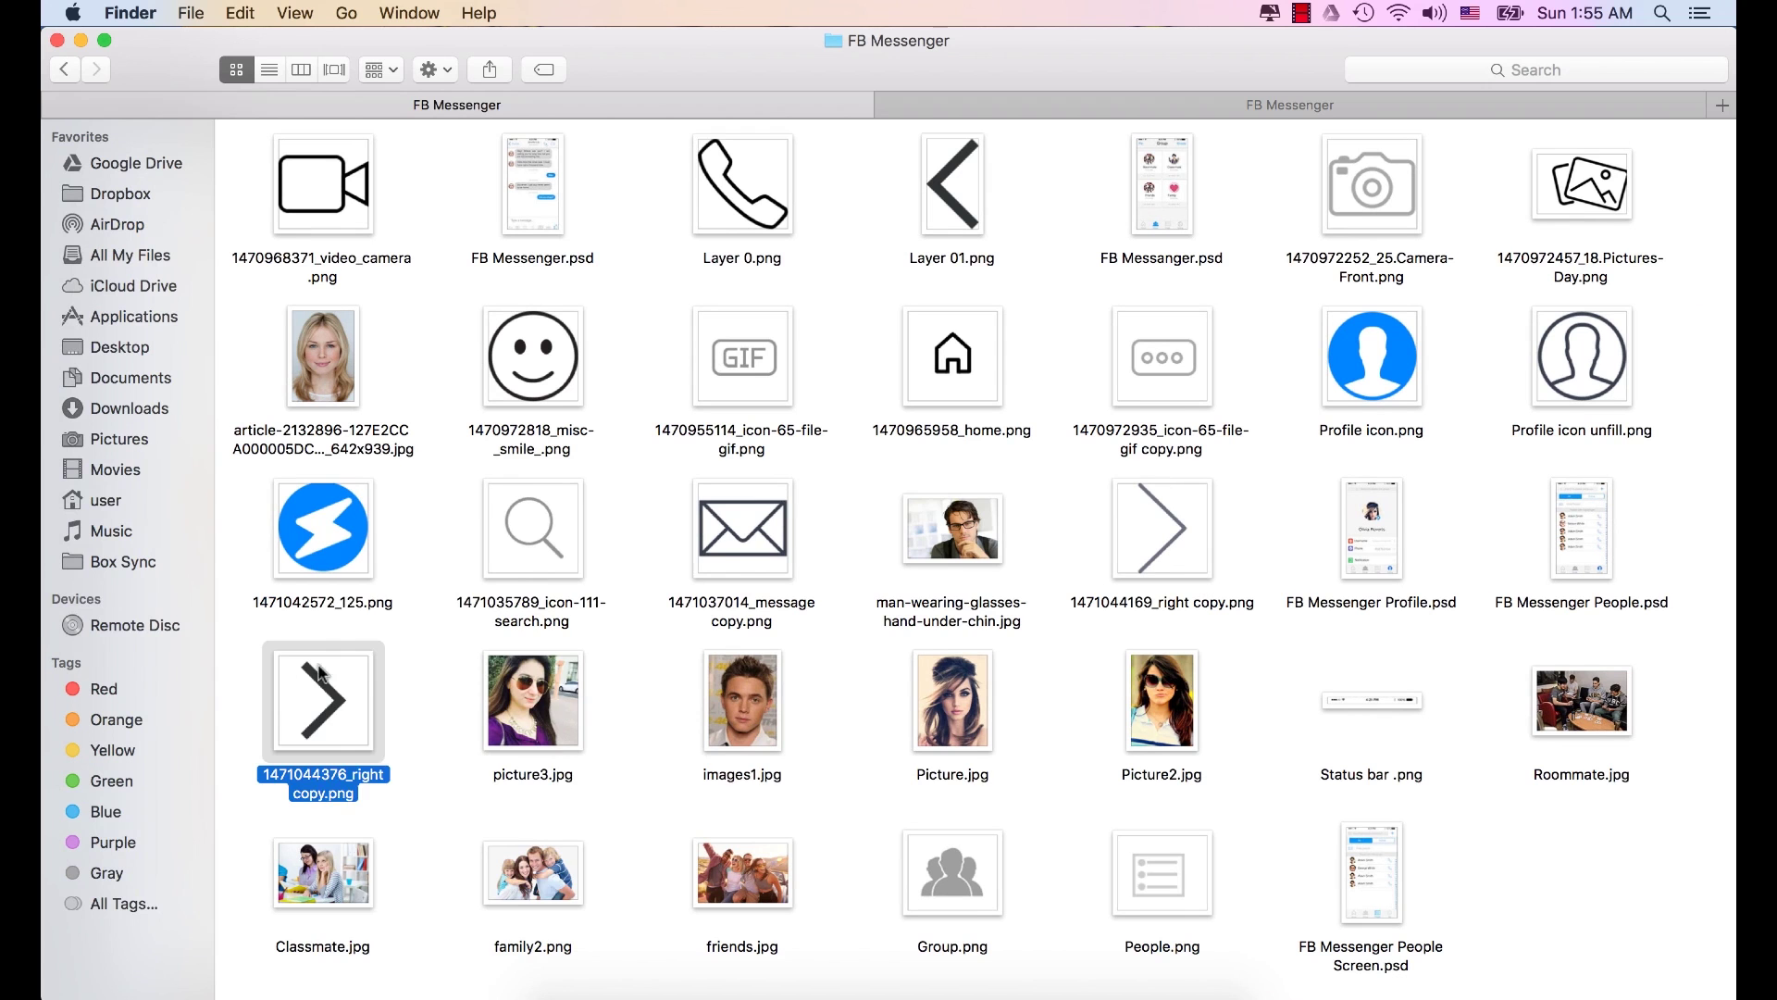
pyautogui.rightClick(318, 672)
pyautogui.moveTo(536, 481)
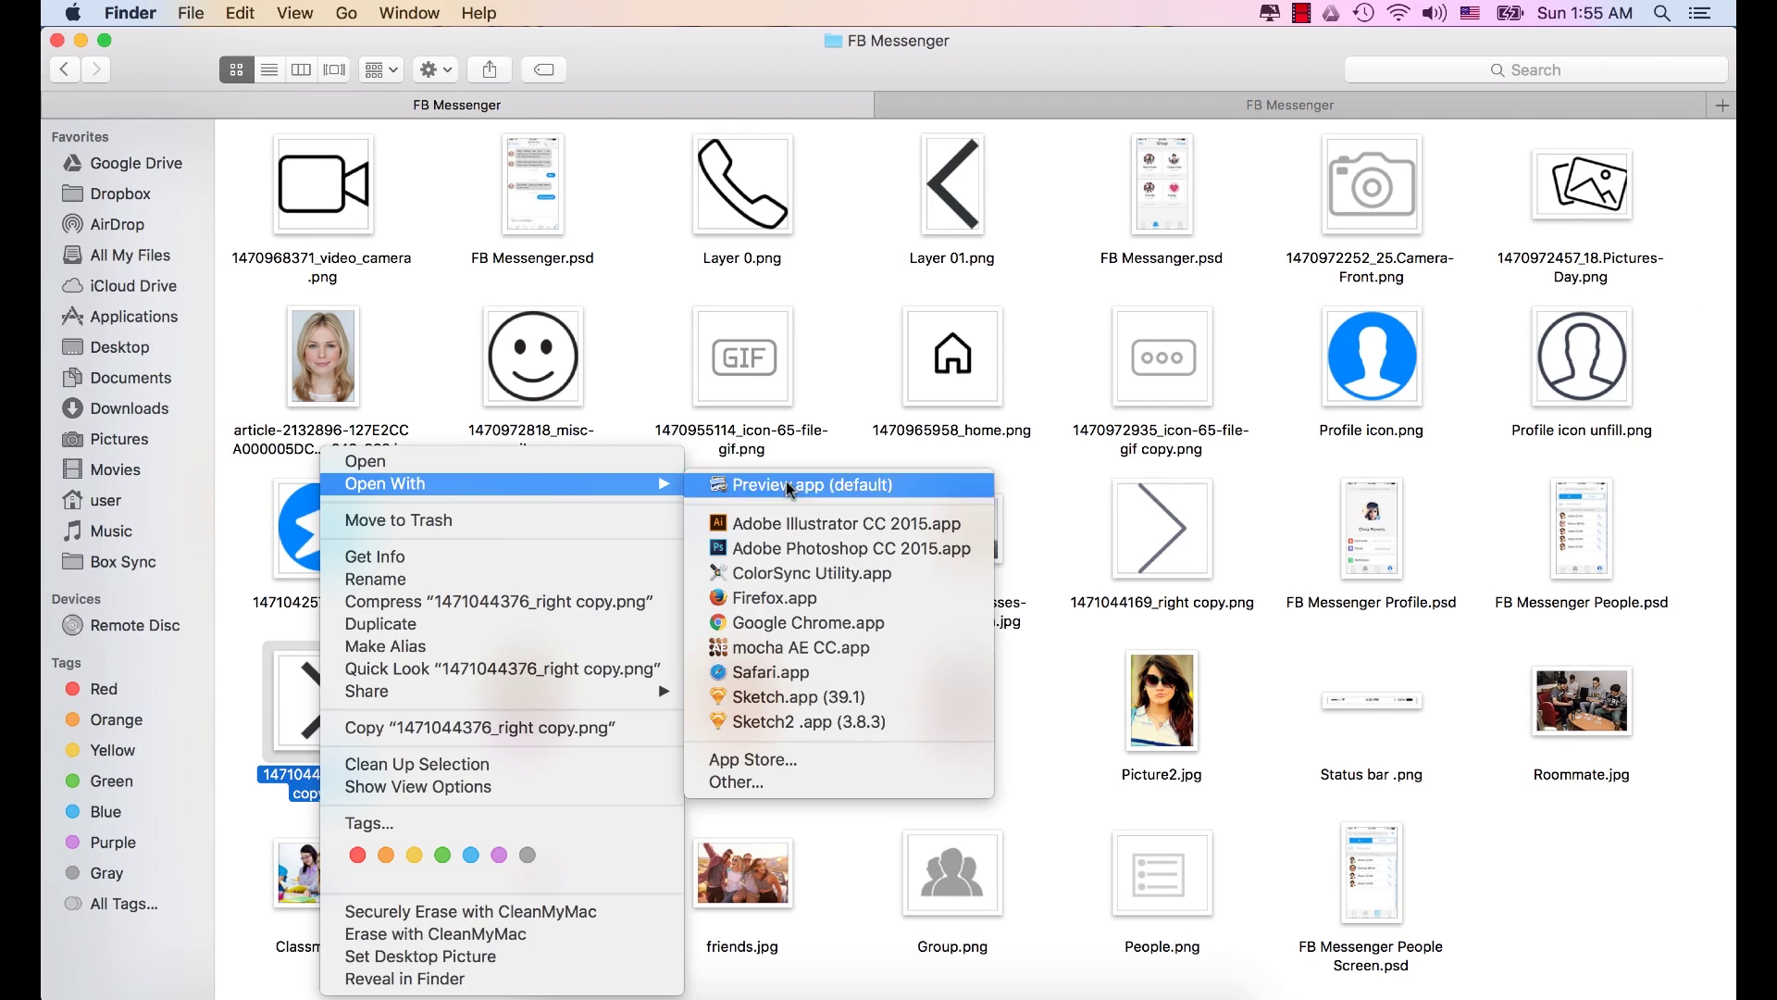
pyautogui.click(801, 550)
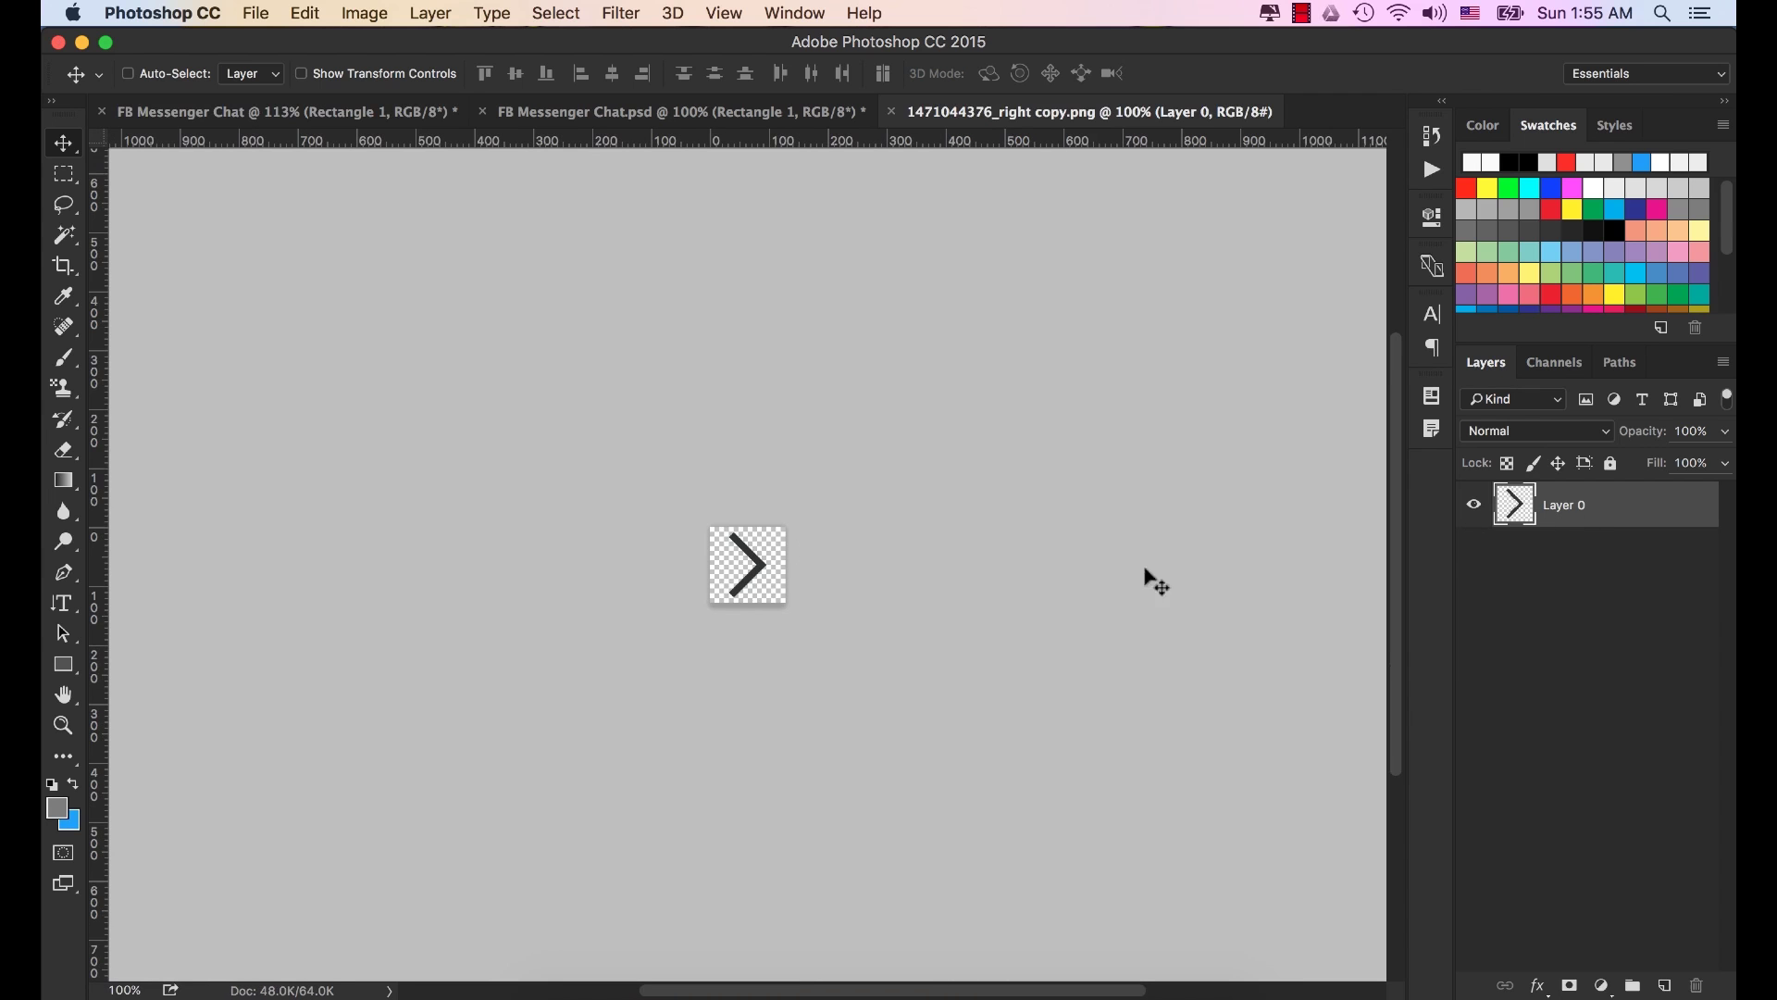
# Apply Flip Horizontal to the arrow so its chevron points left.
pyautogui.click(304, 14)
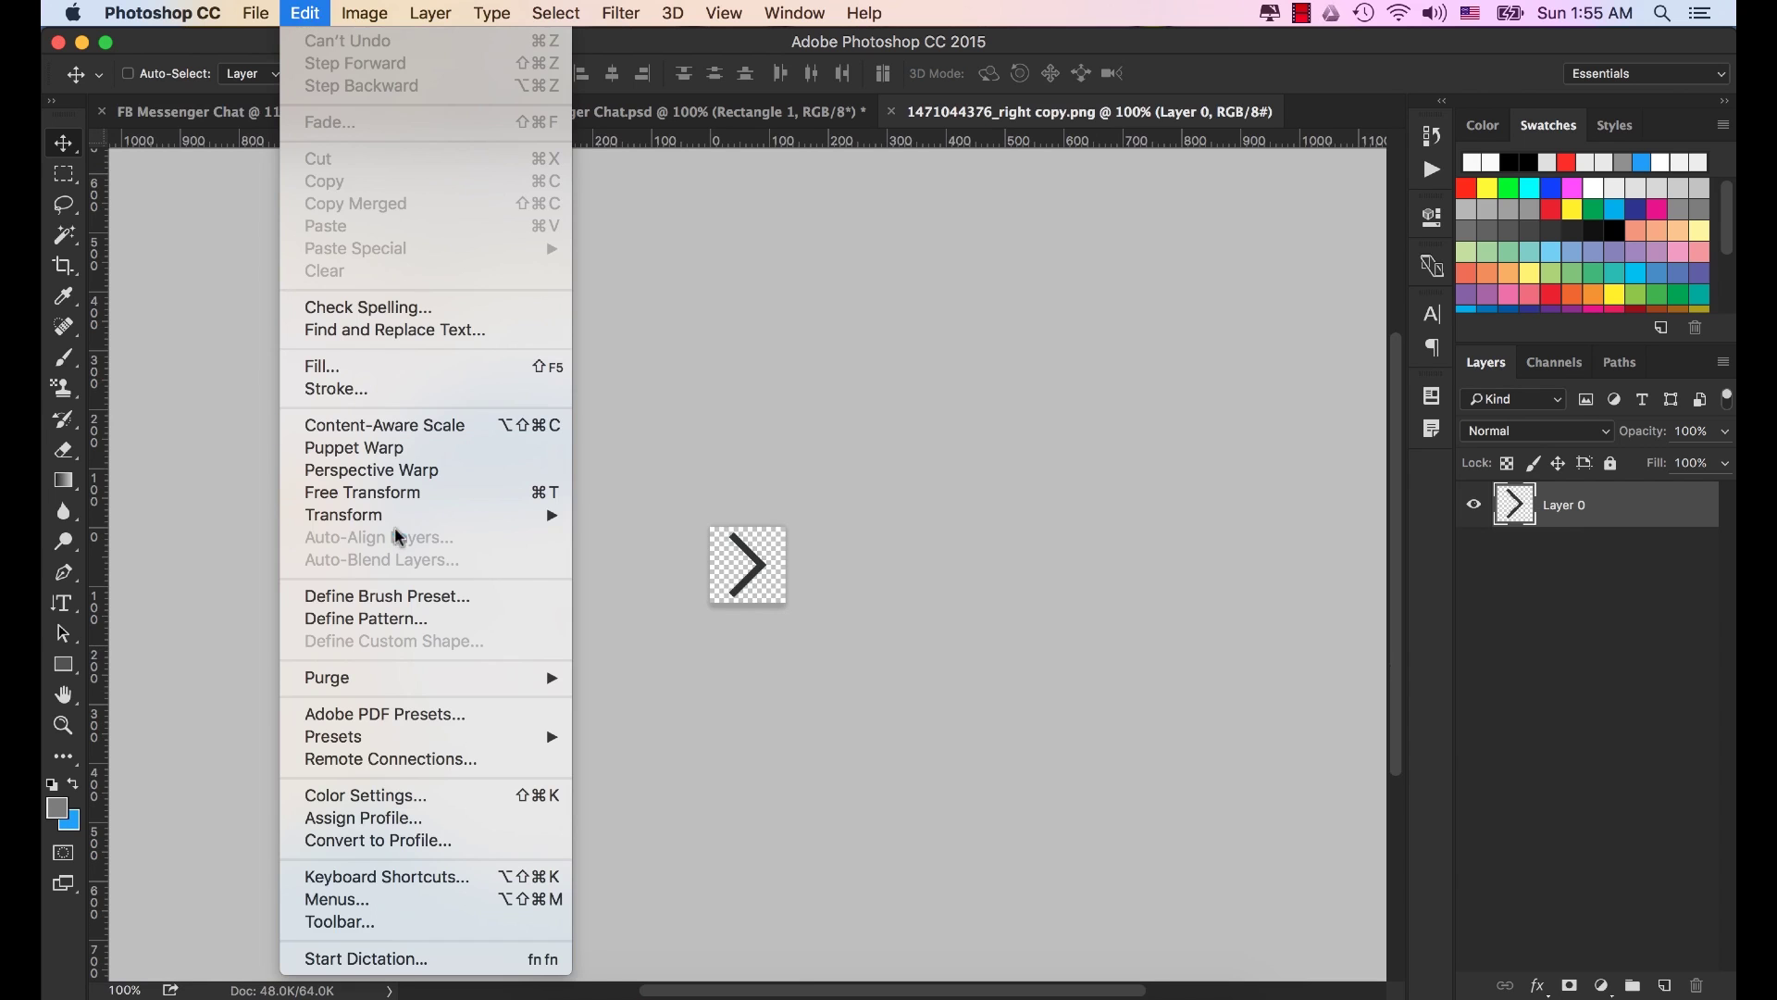
pyautogui.moveTo(404, 525)
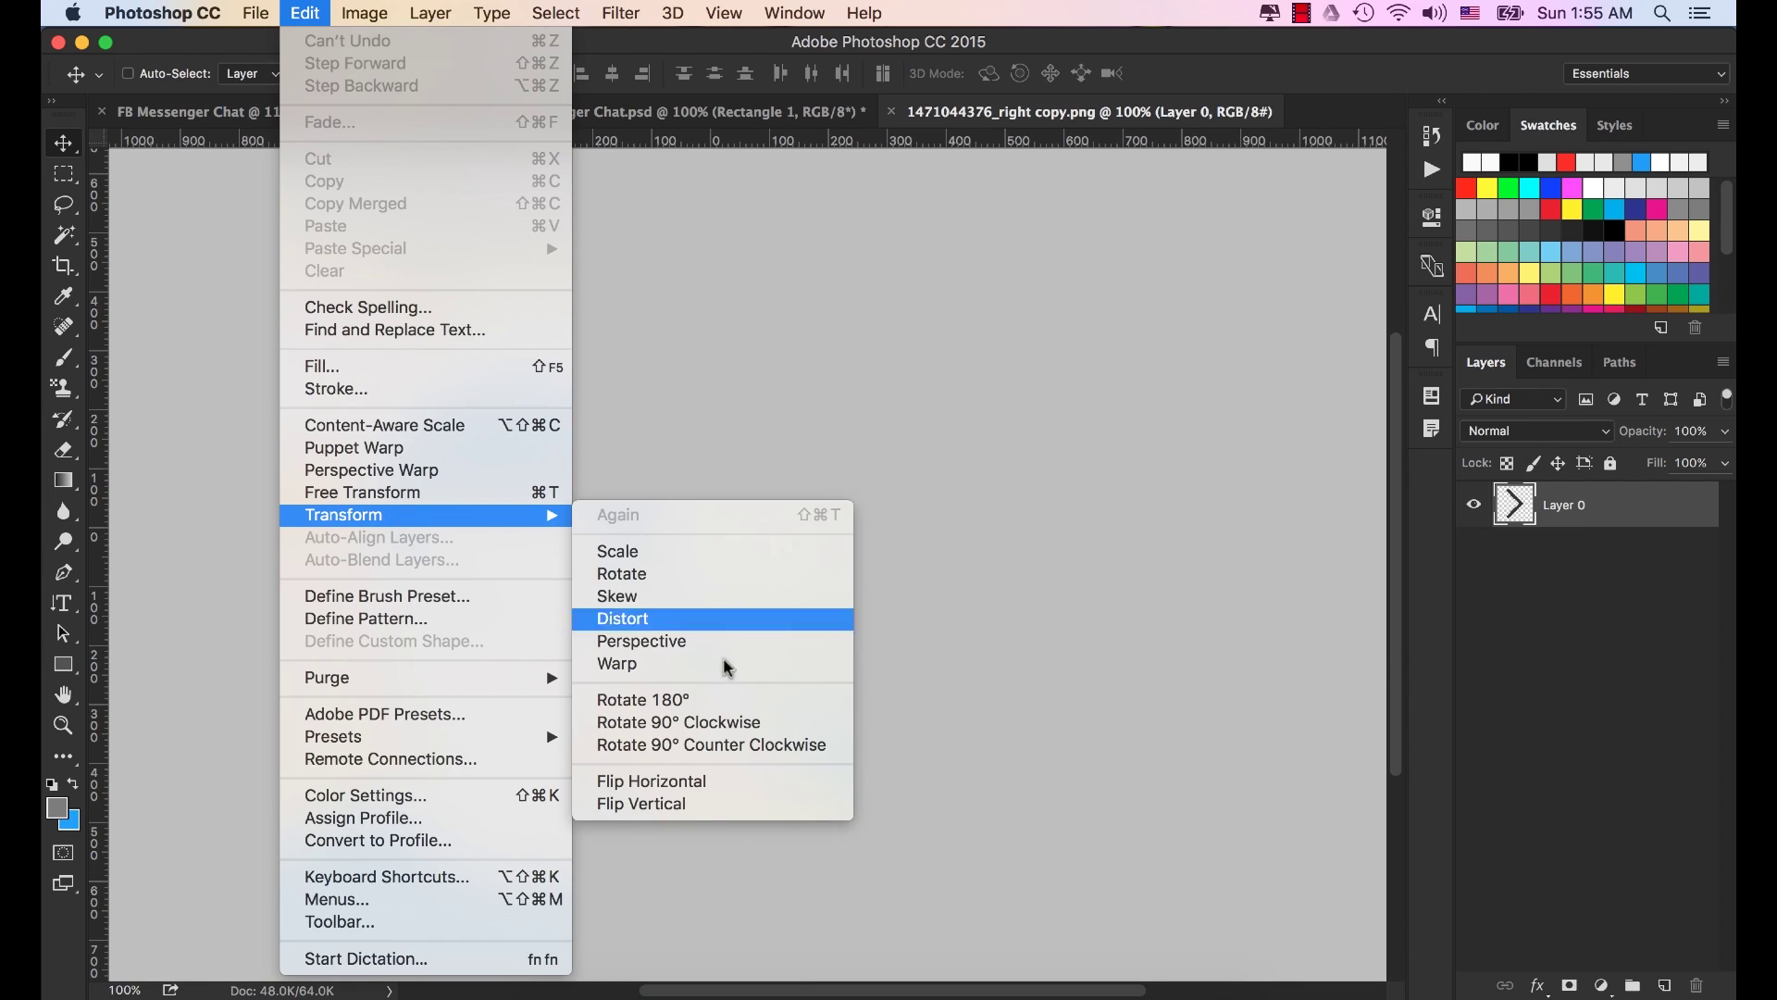
pyautogui.click(713, 790)
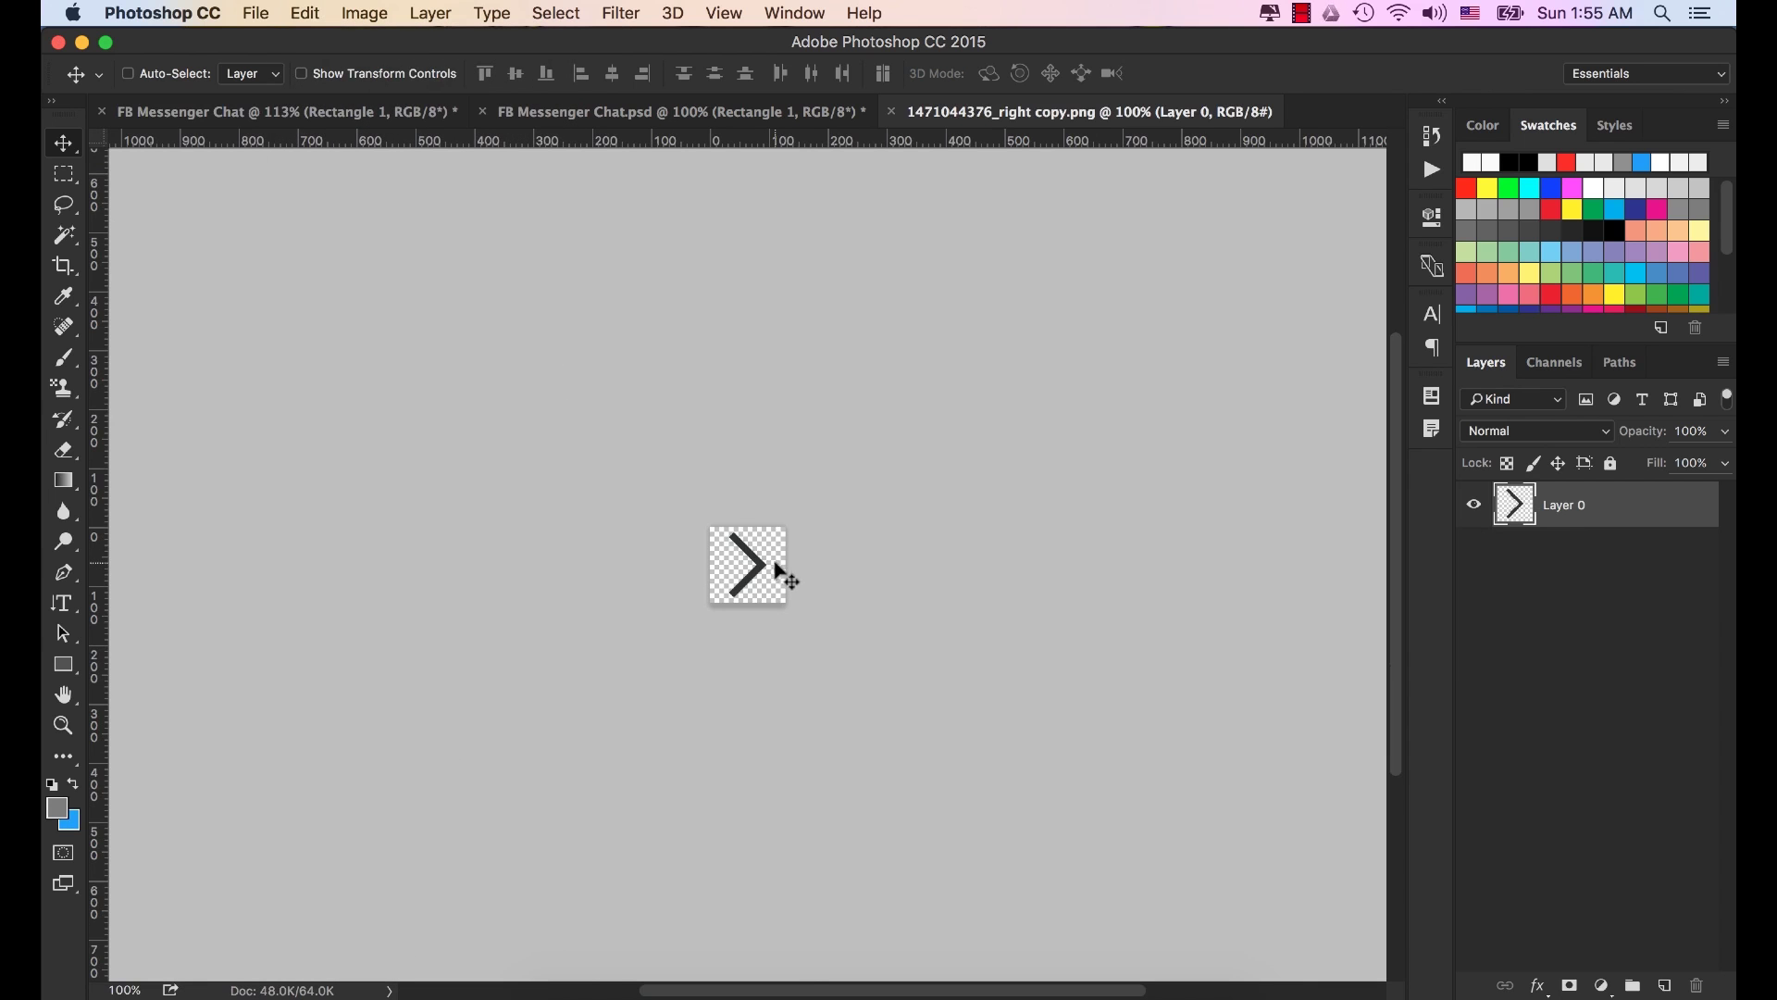
pyautogui.click(306, 13)
pyautogui.moveTo(444, 528)
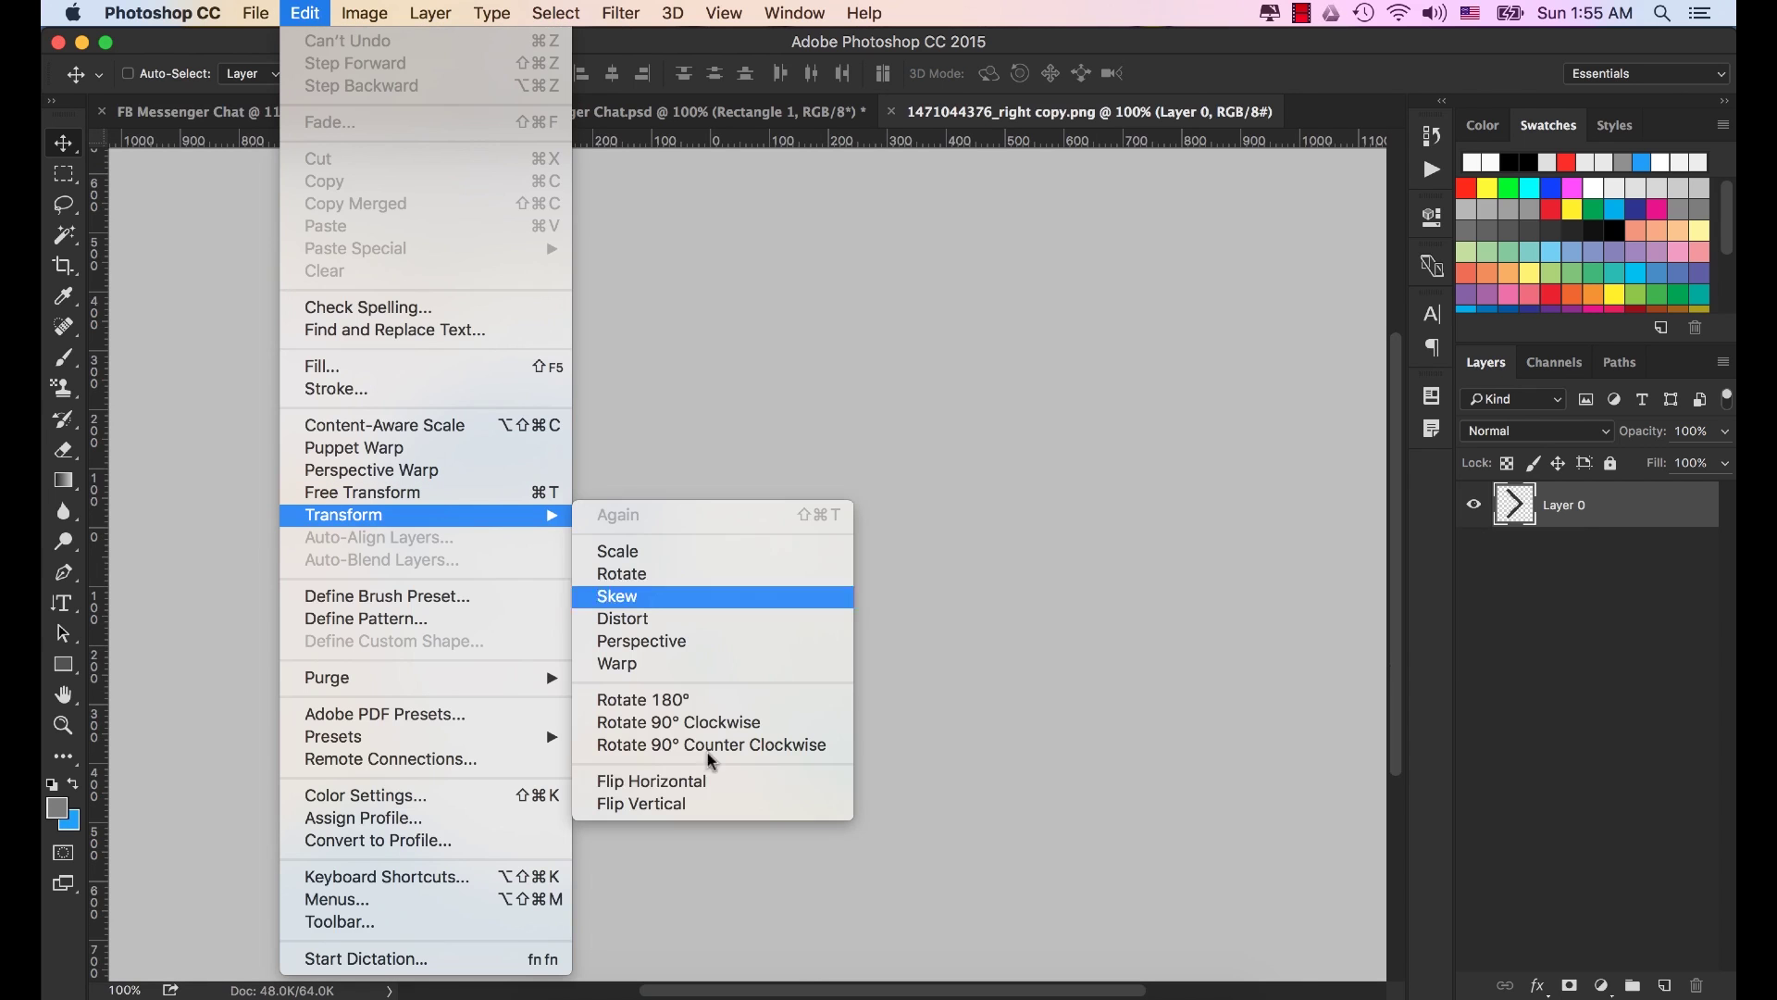
pyautogui.click(698, 789)
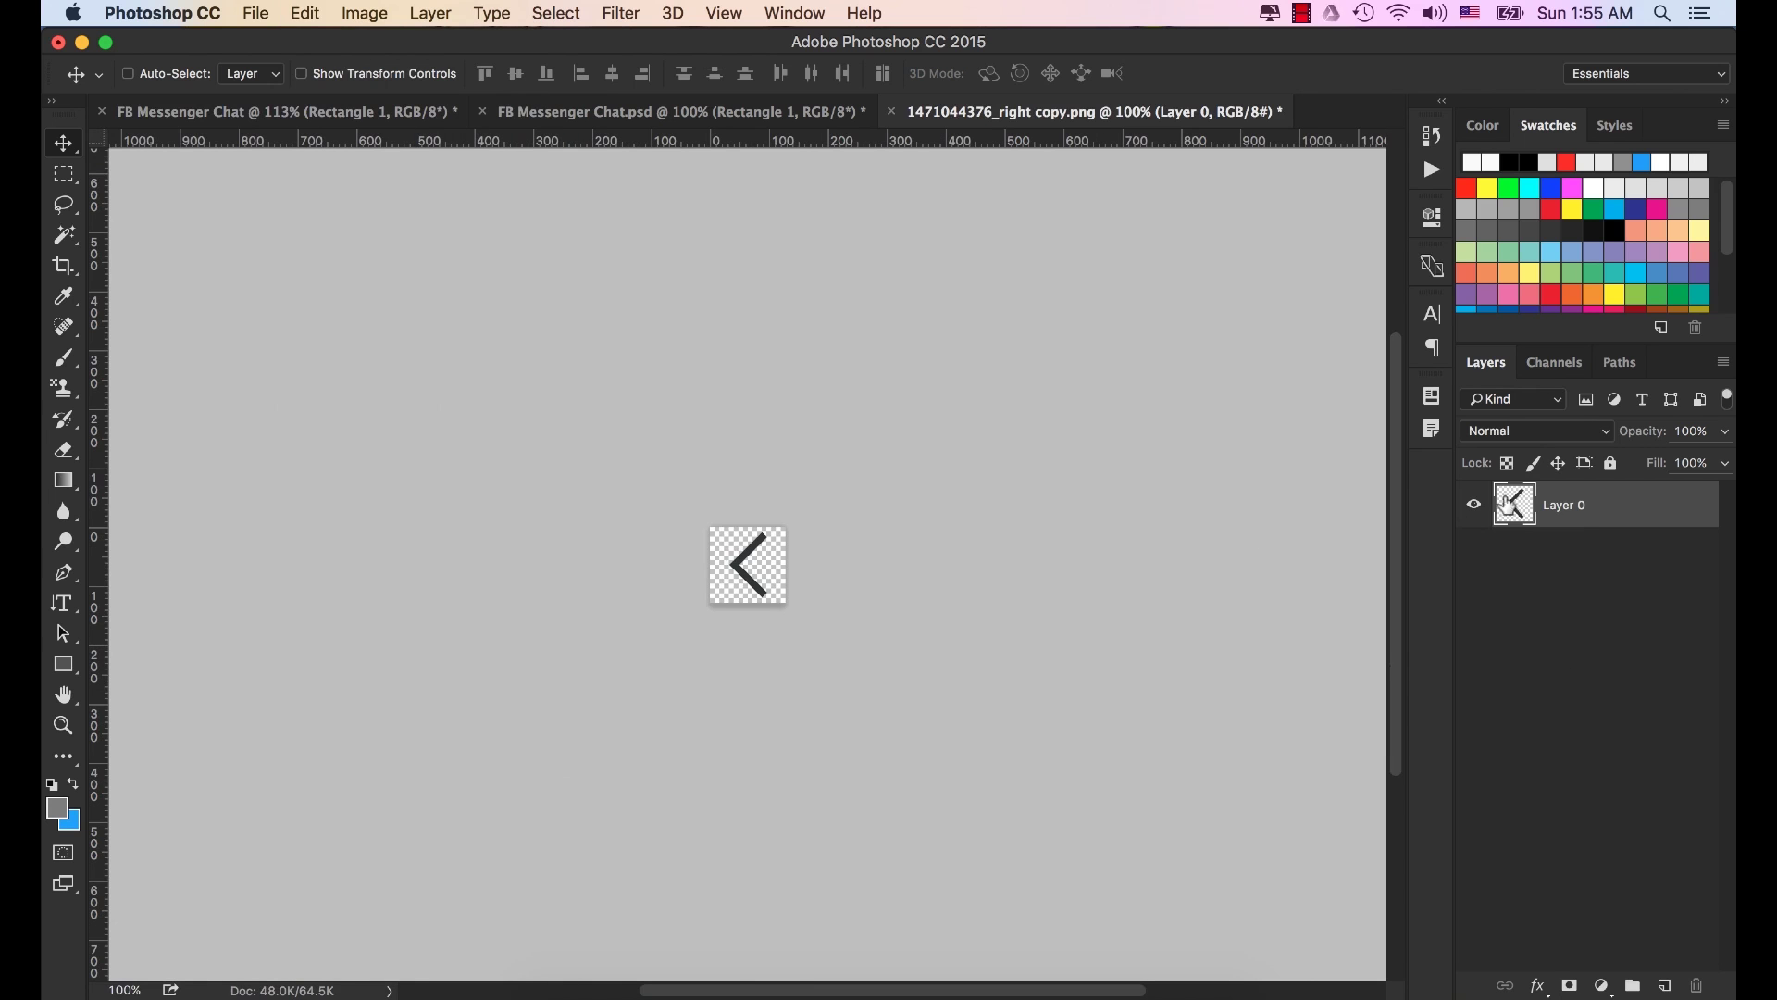
# Drag the left arrow into FB Messenger Chat as Layer 2 over the header bar.
pyautogui.moveTo(745, 567); pyautogui.dragTo(283, 116)
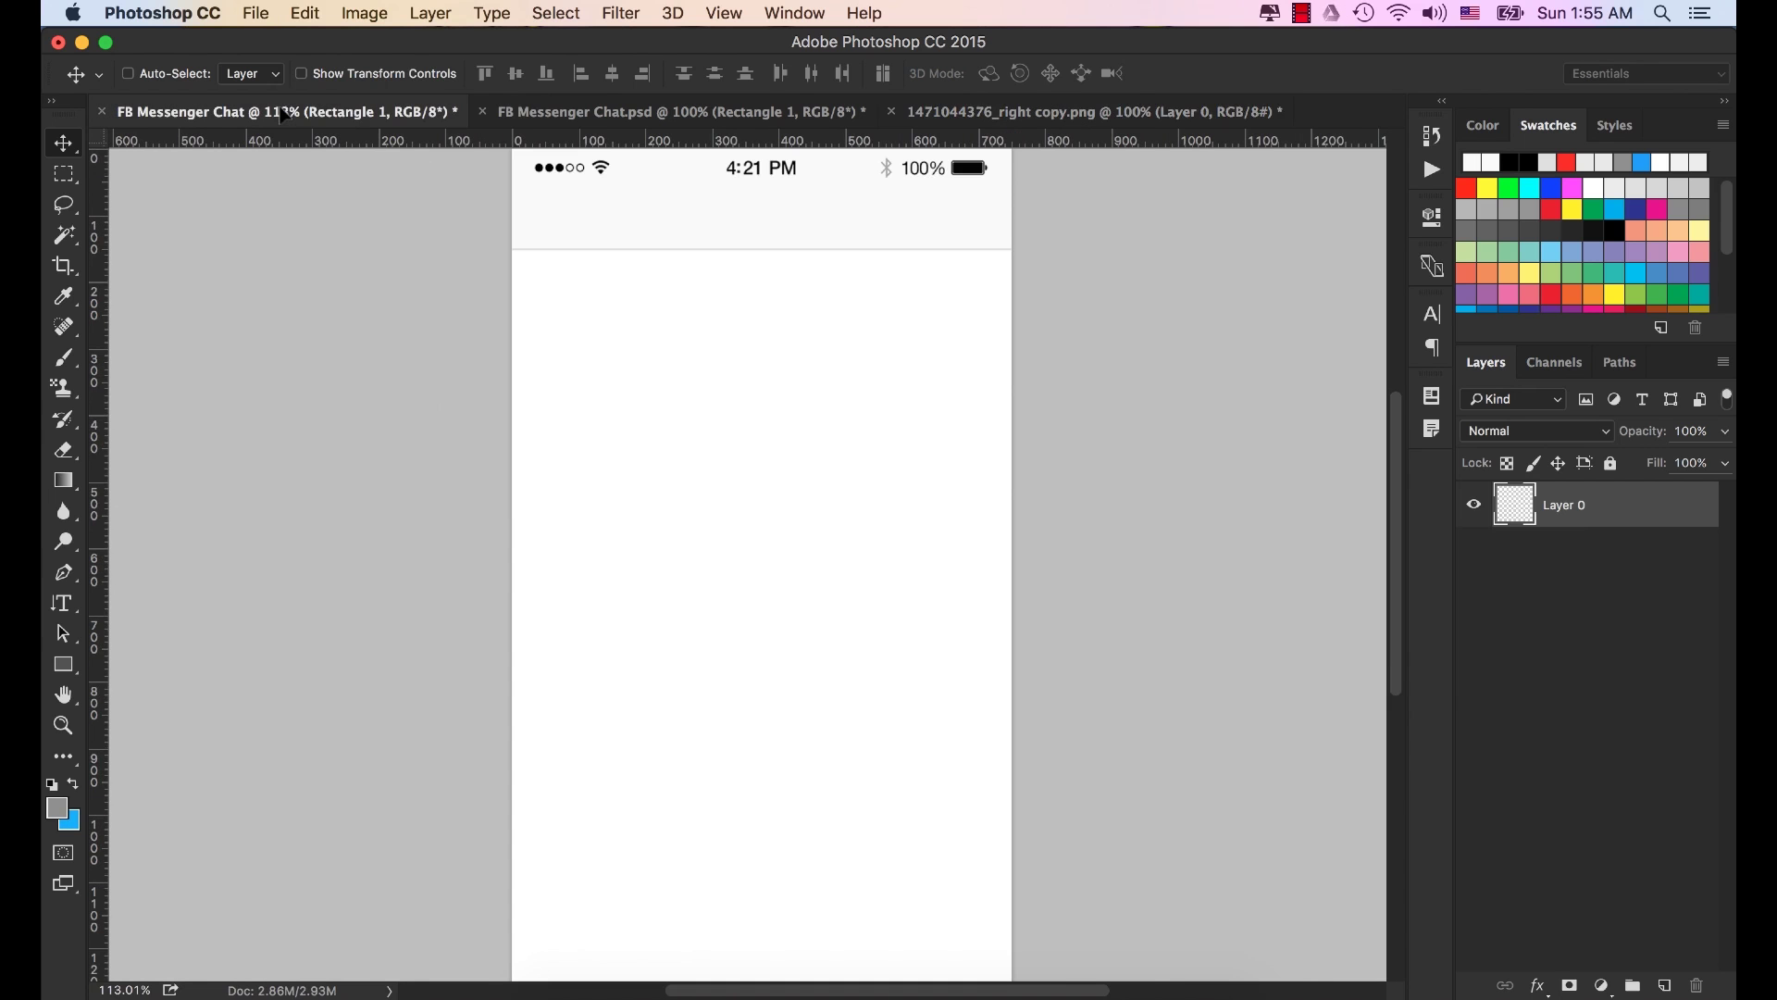
pyautogui.moveTo(617, 248); pyautogui.dragTo(618, 250)
pyautogui.moveTo(789, 587); pyautogui.dragTo(600, 290)
pyautogui.scroll(-3, 607, 290)
pyautogui.moveTo(682, 211); pyautogui.dragTo(687, 304)
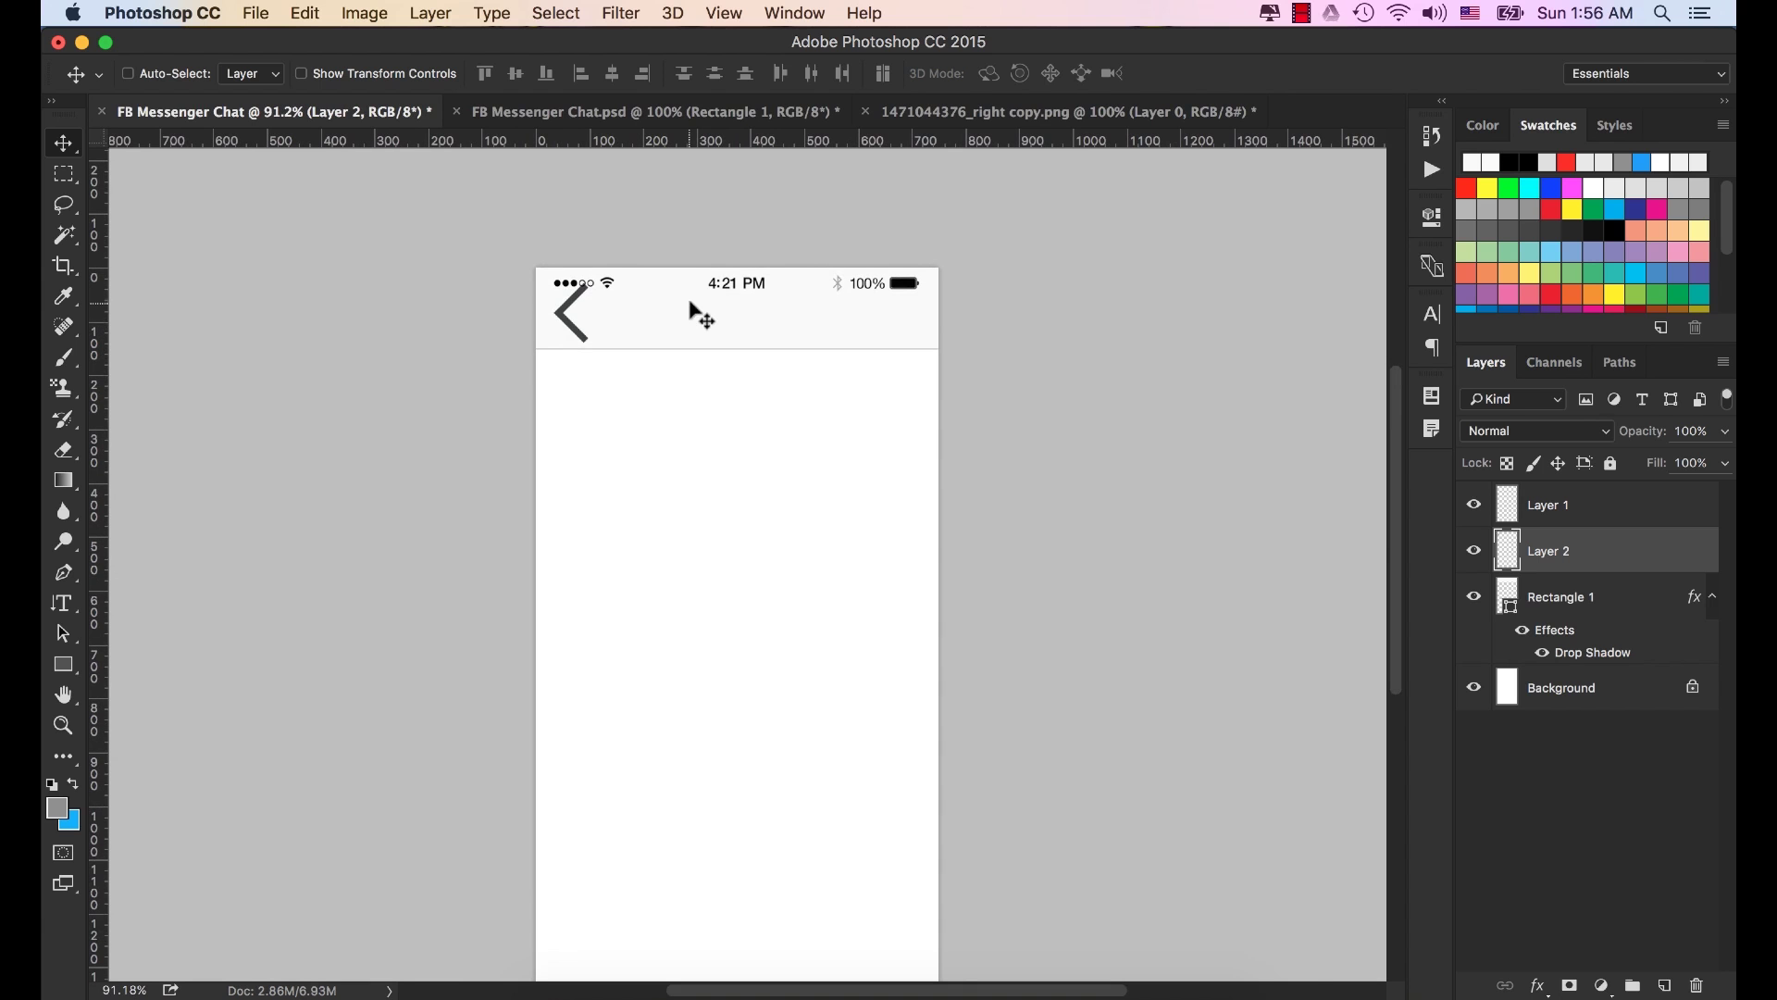
# Scale the arrow to about 55% and place it at the header's left side.
pyautogui.press('super+t')
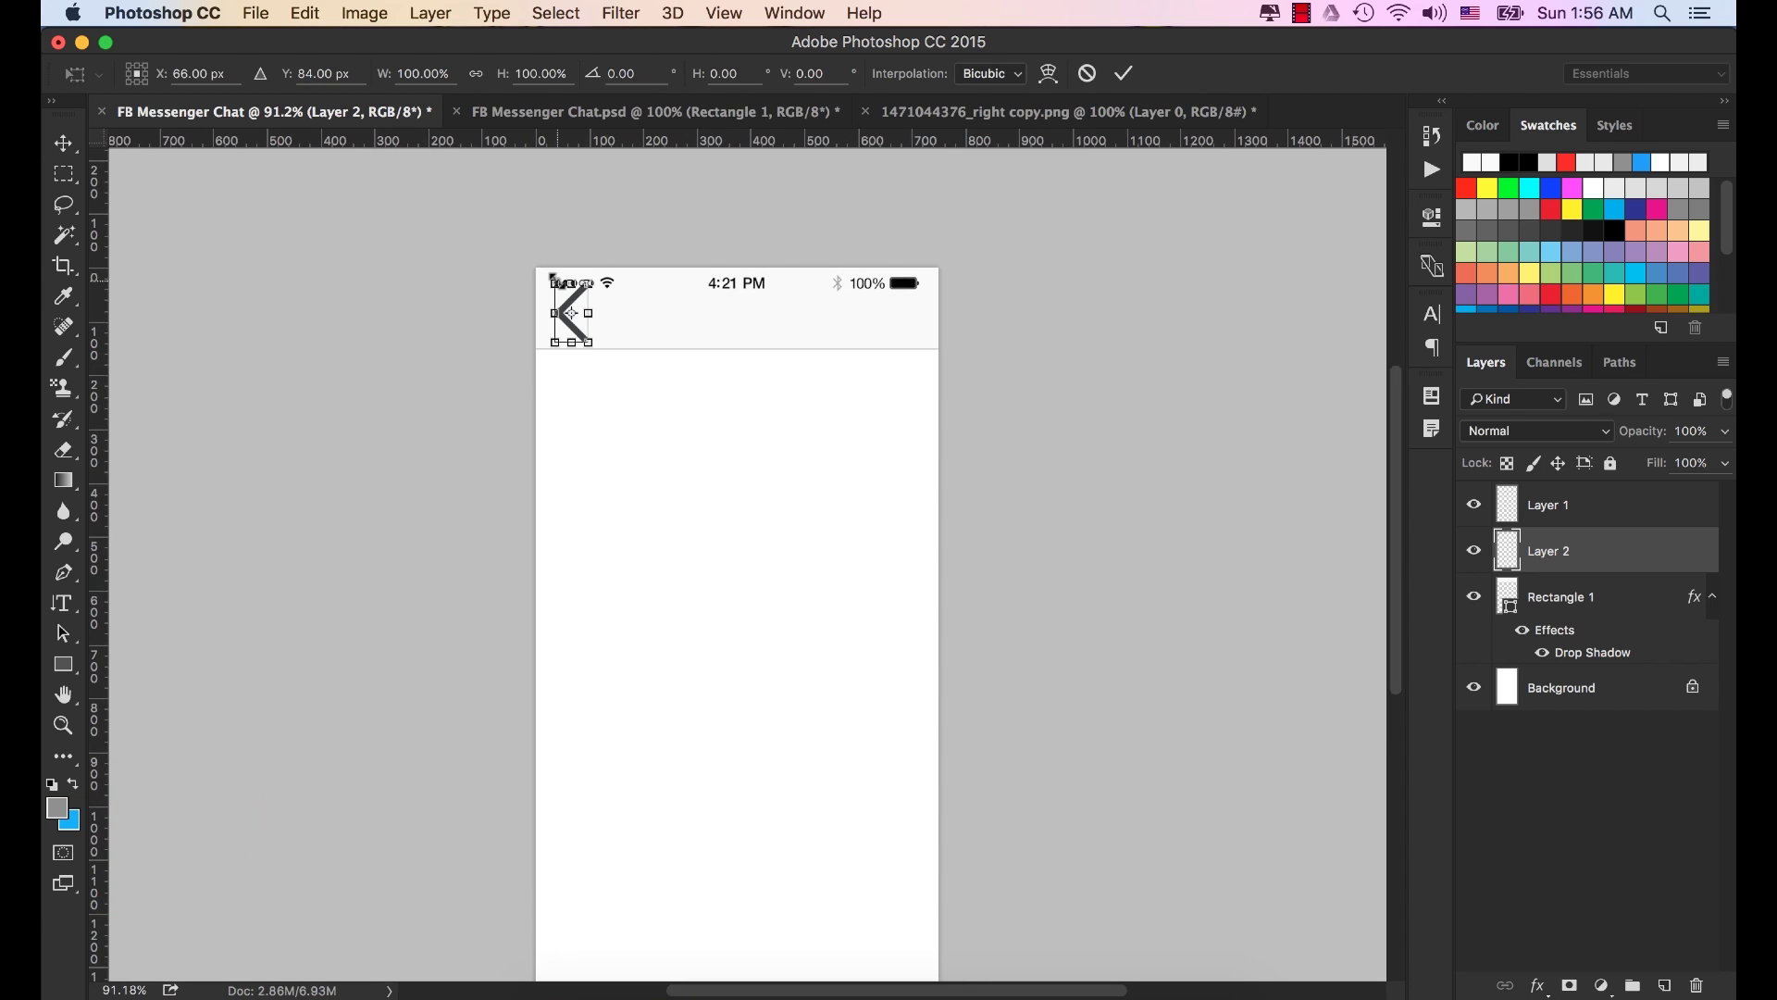
pyautogui.moveTo(553, 281); pyautogui.dragTo(569, 307)
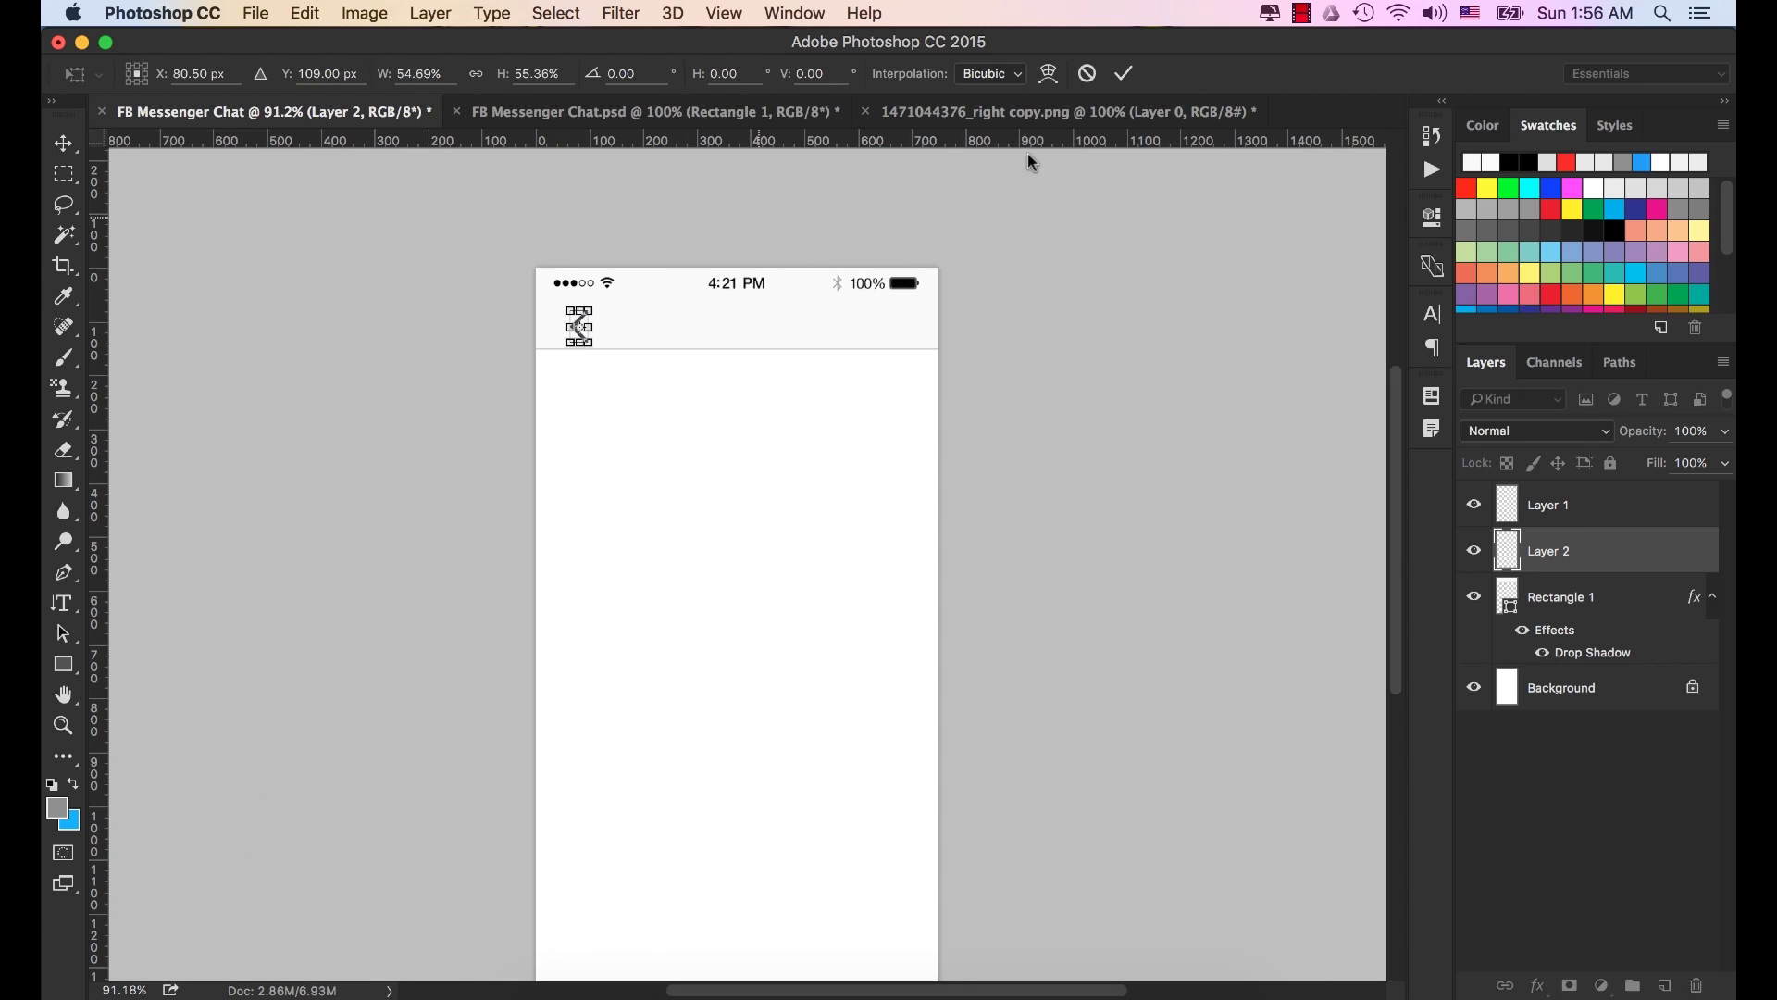
pyautogui.click(1123, 72)
pyautogui.moveTo(575, 333); pyautogui.dragTo(565, 331)
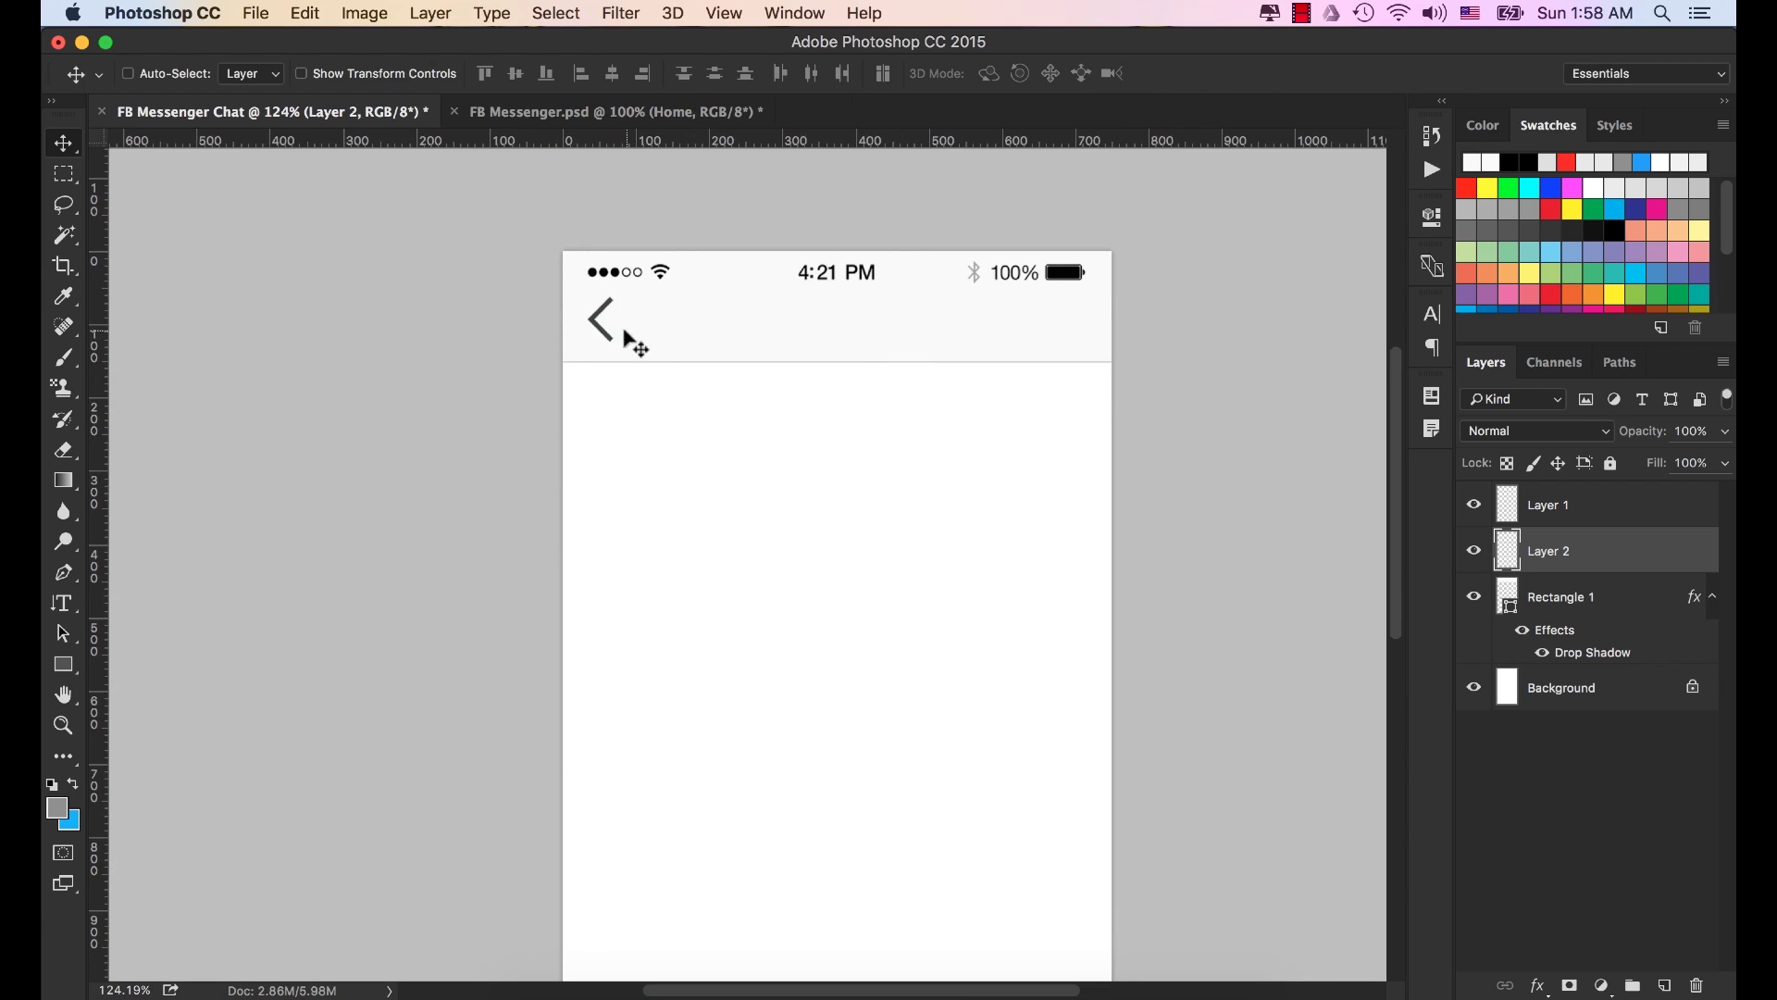
# Scale Layer 2's chevron to about 88.6%, roughly 31 × 55 px.
pyautogui.scroll(5, 602, 317)
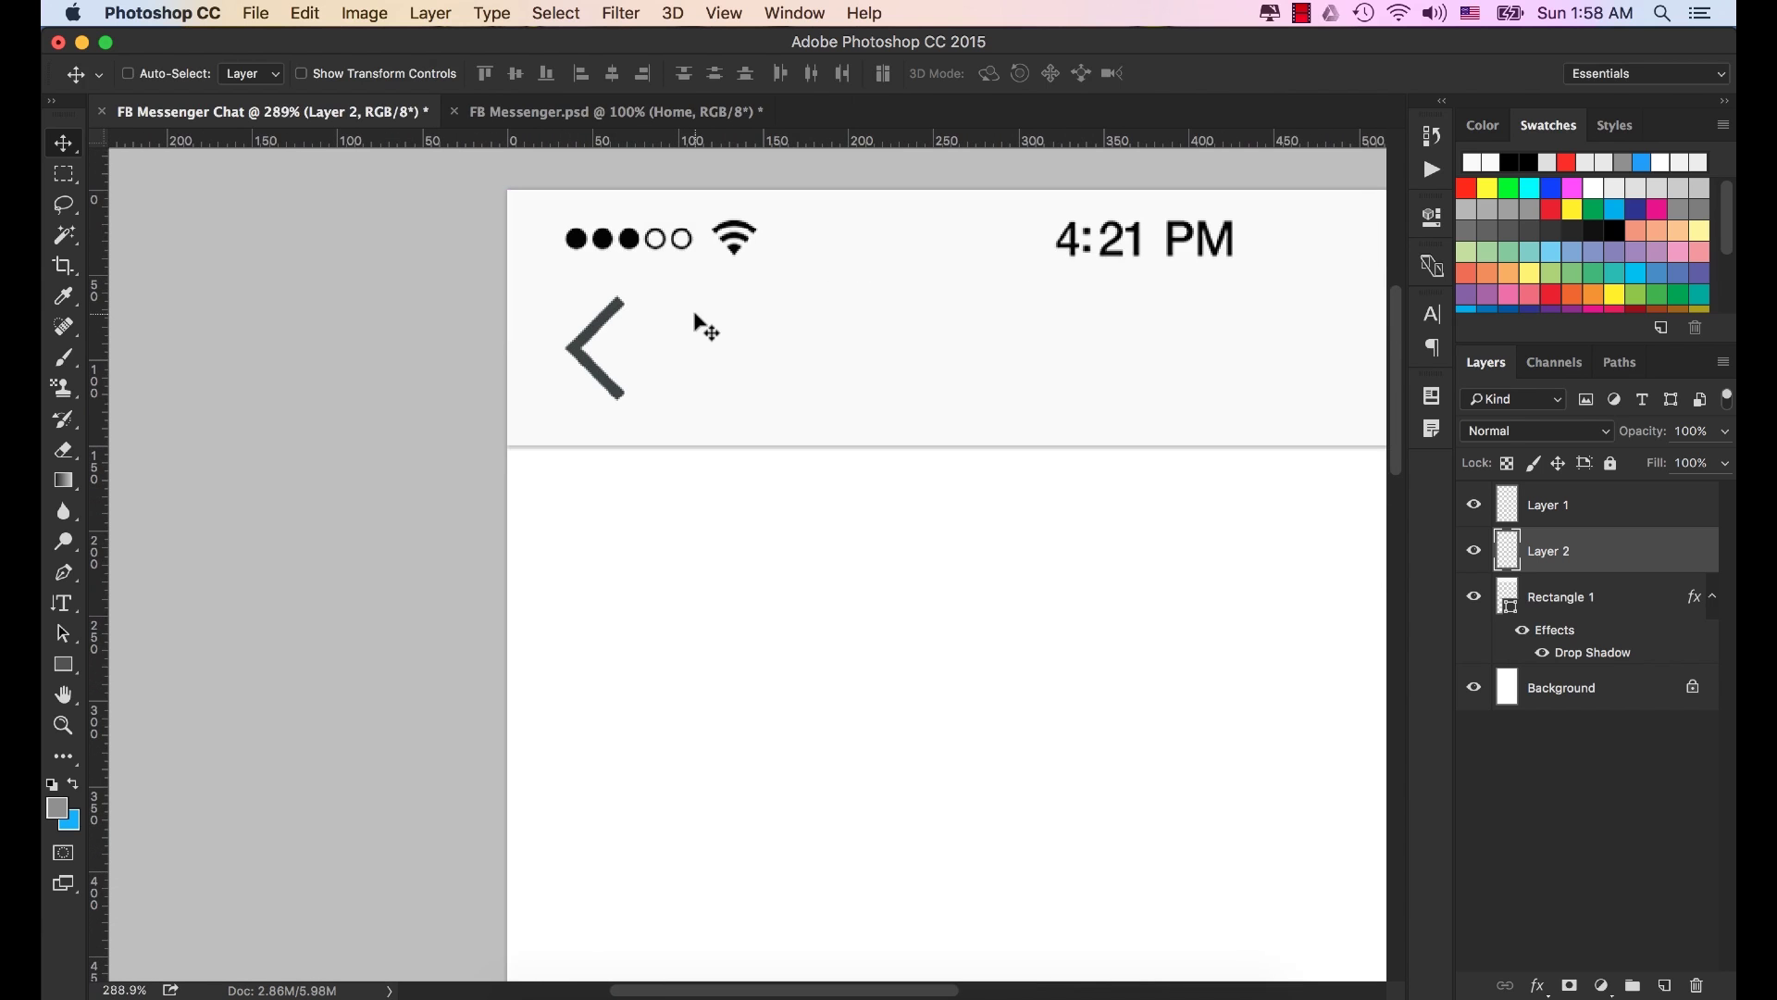
pyautogui.press('super+t')
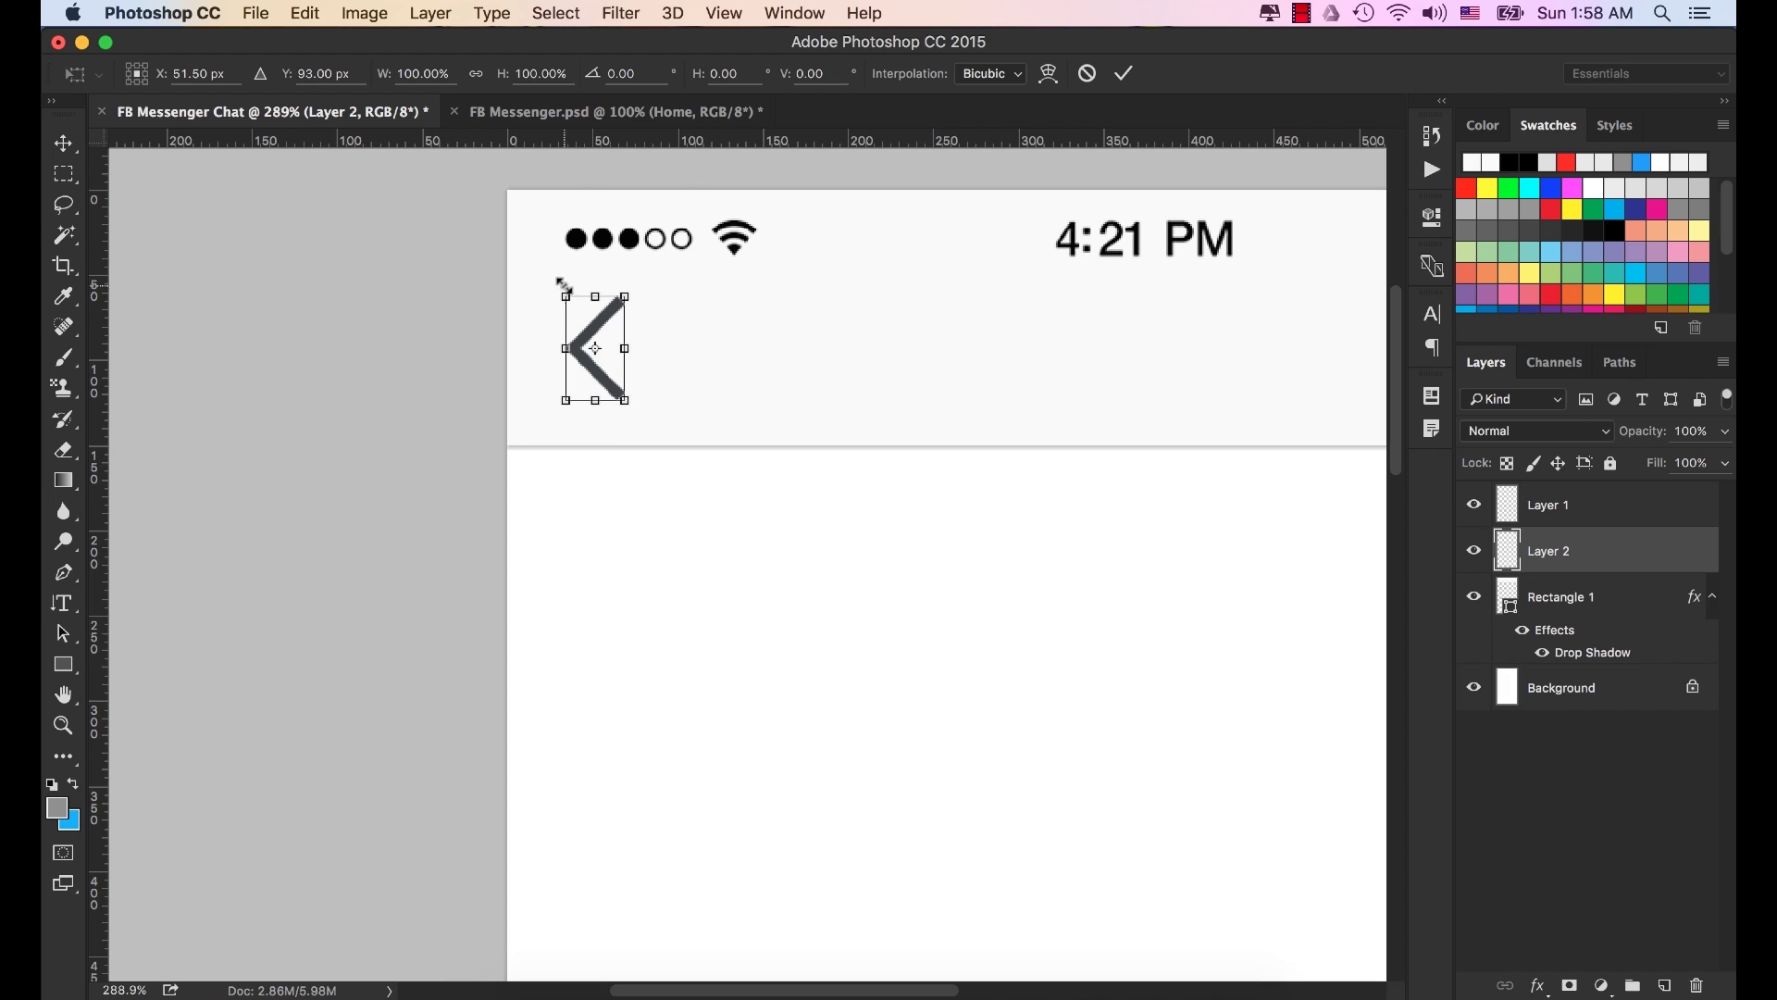
pyautogui.moveTo(567, 295); pyautogui.dragTo(572, 304)
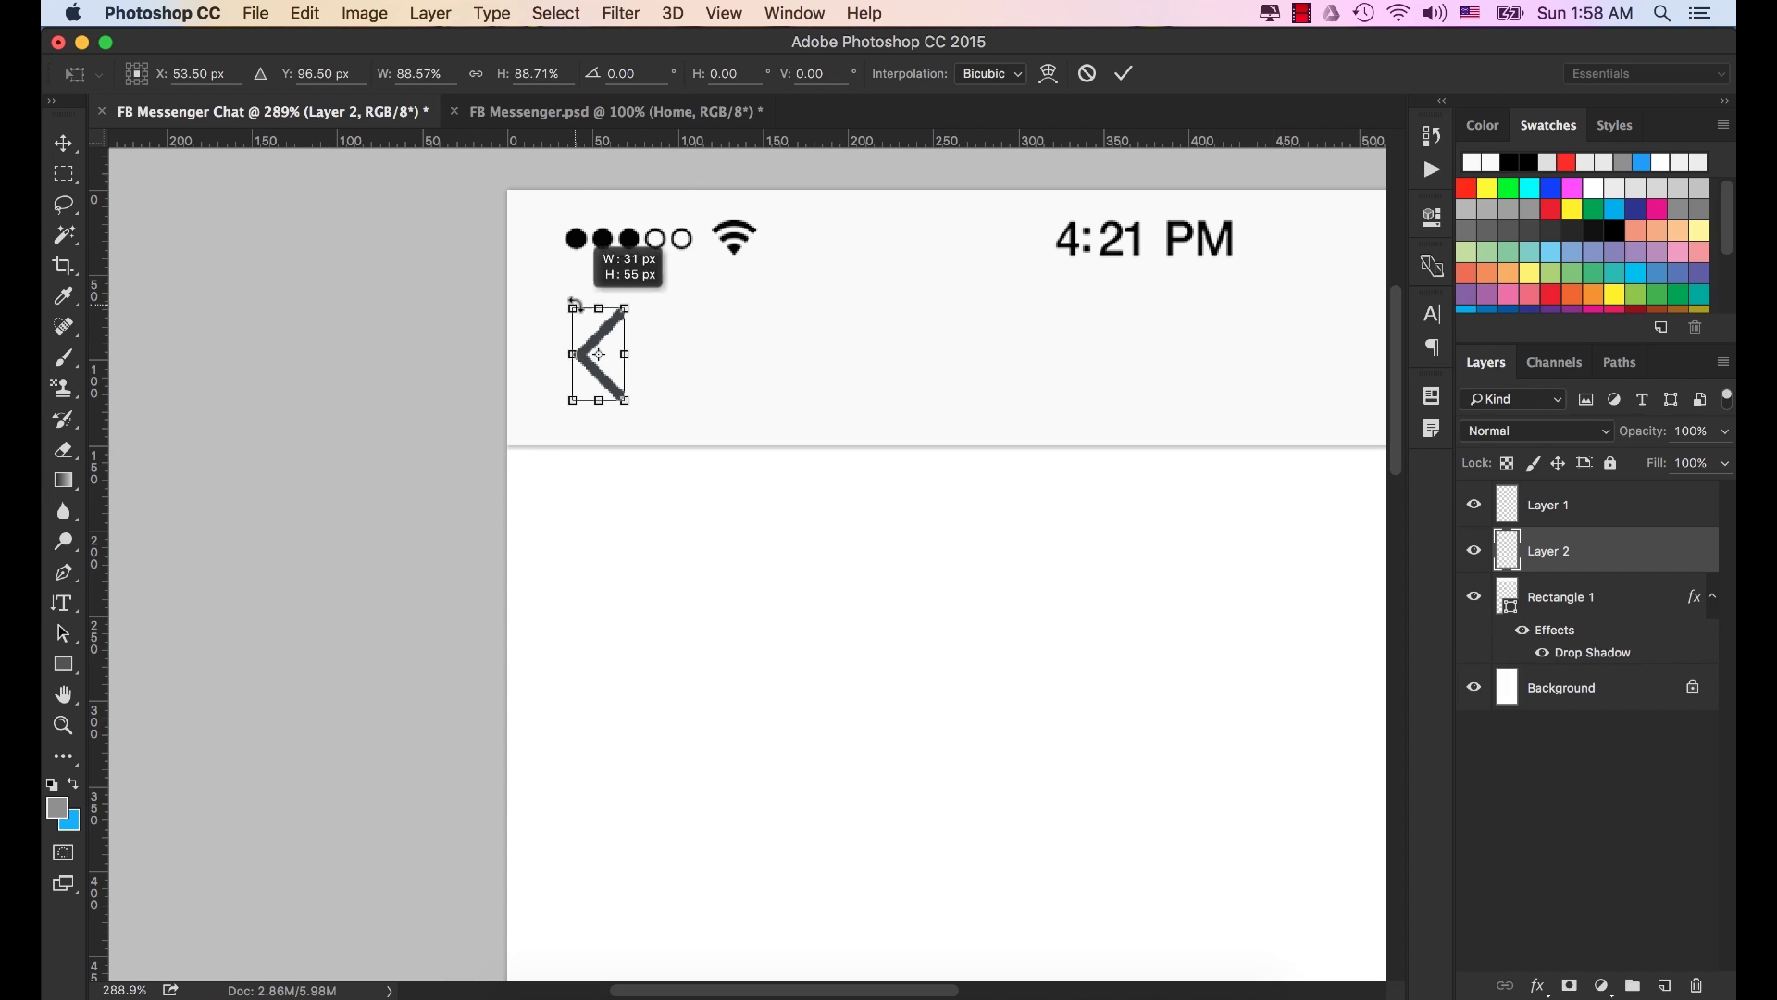
pyautogui.click(1123, 74)
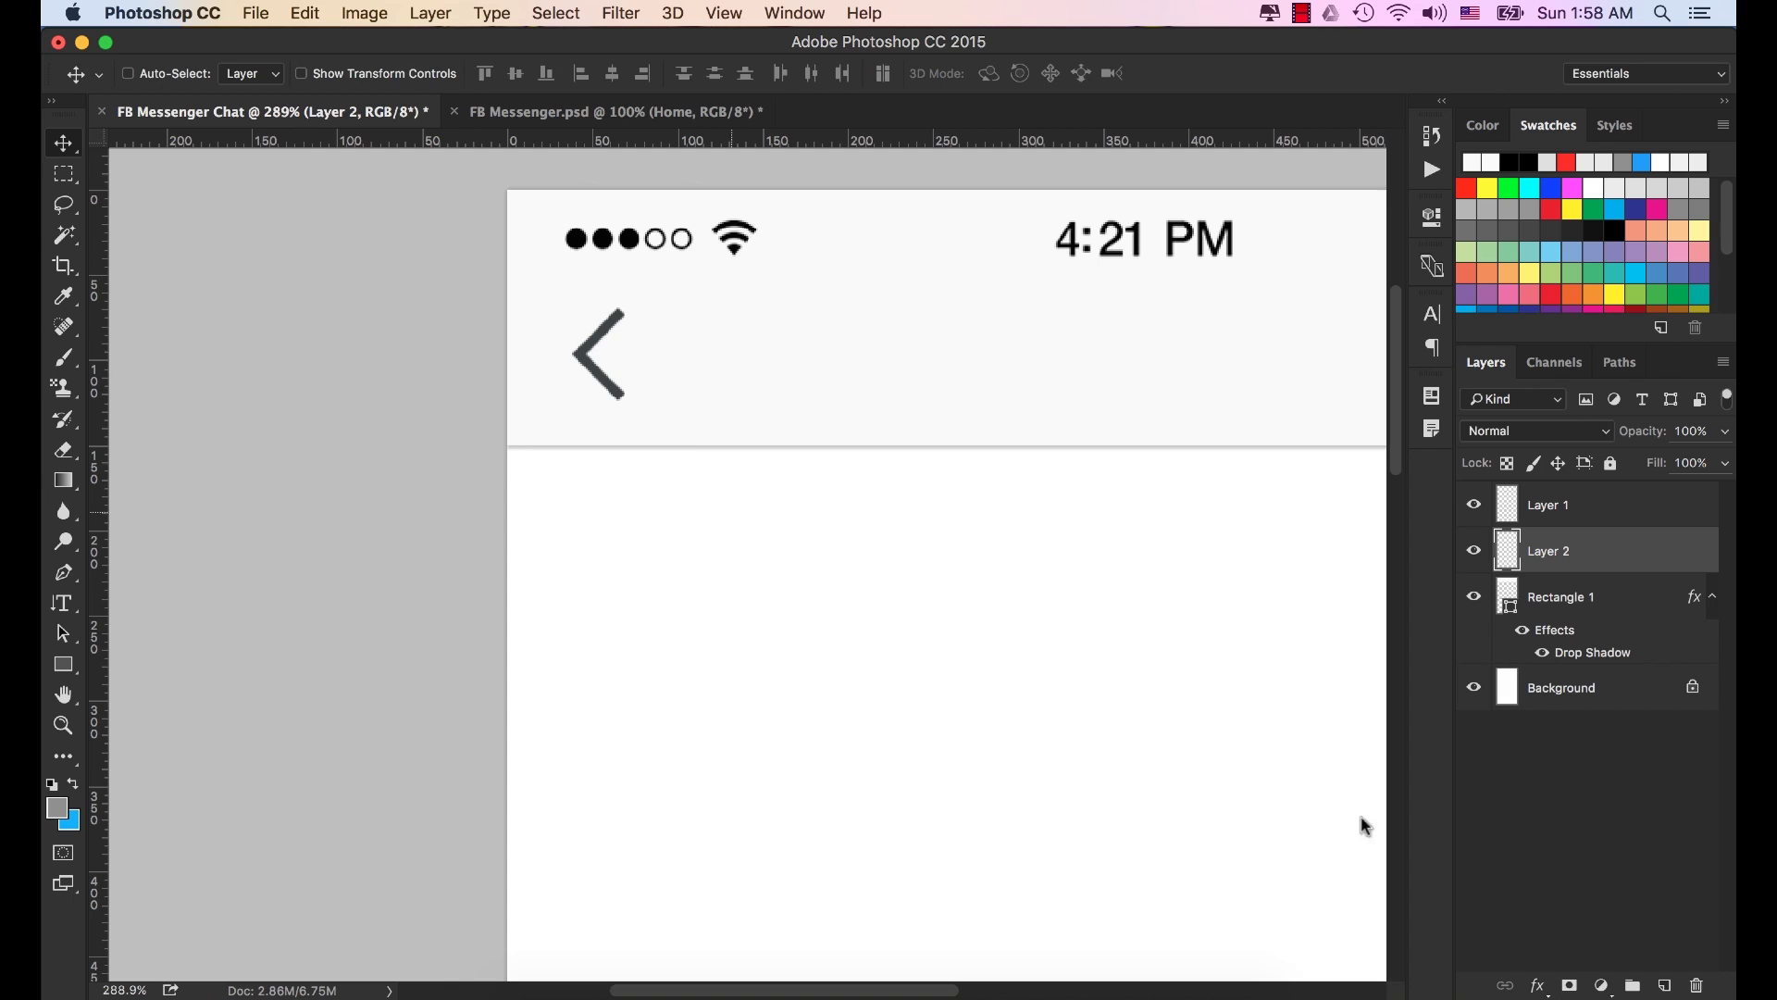
pyautogui.click(1542, 986)
# Give the back chevron layer a Color Overlay in light blue #57a9fd.
pyautogui.click(1627, 857)
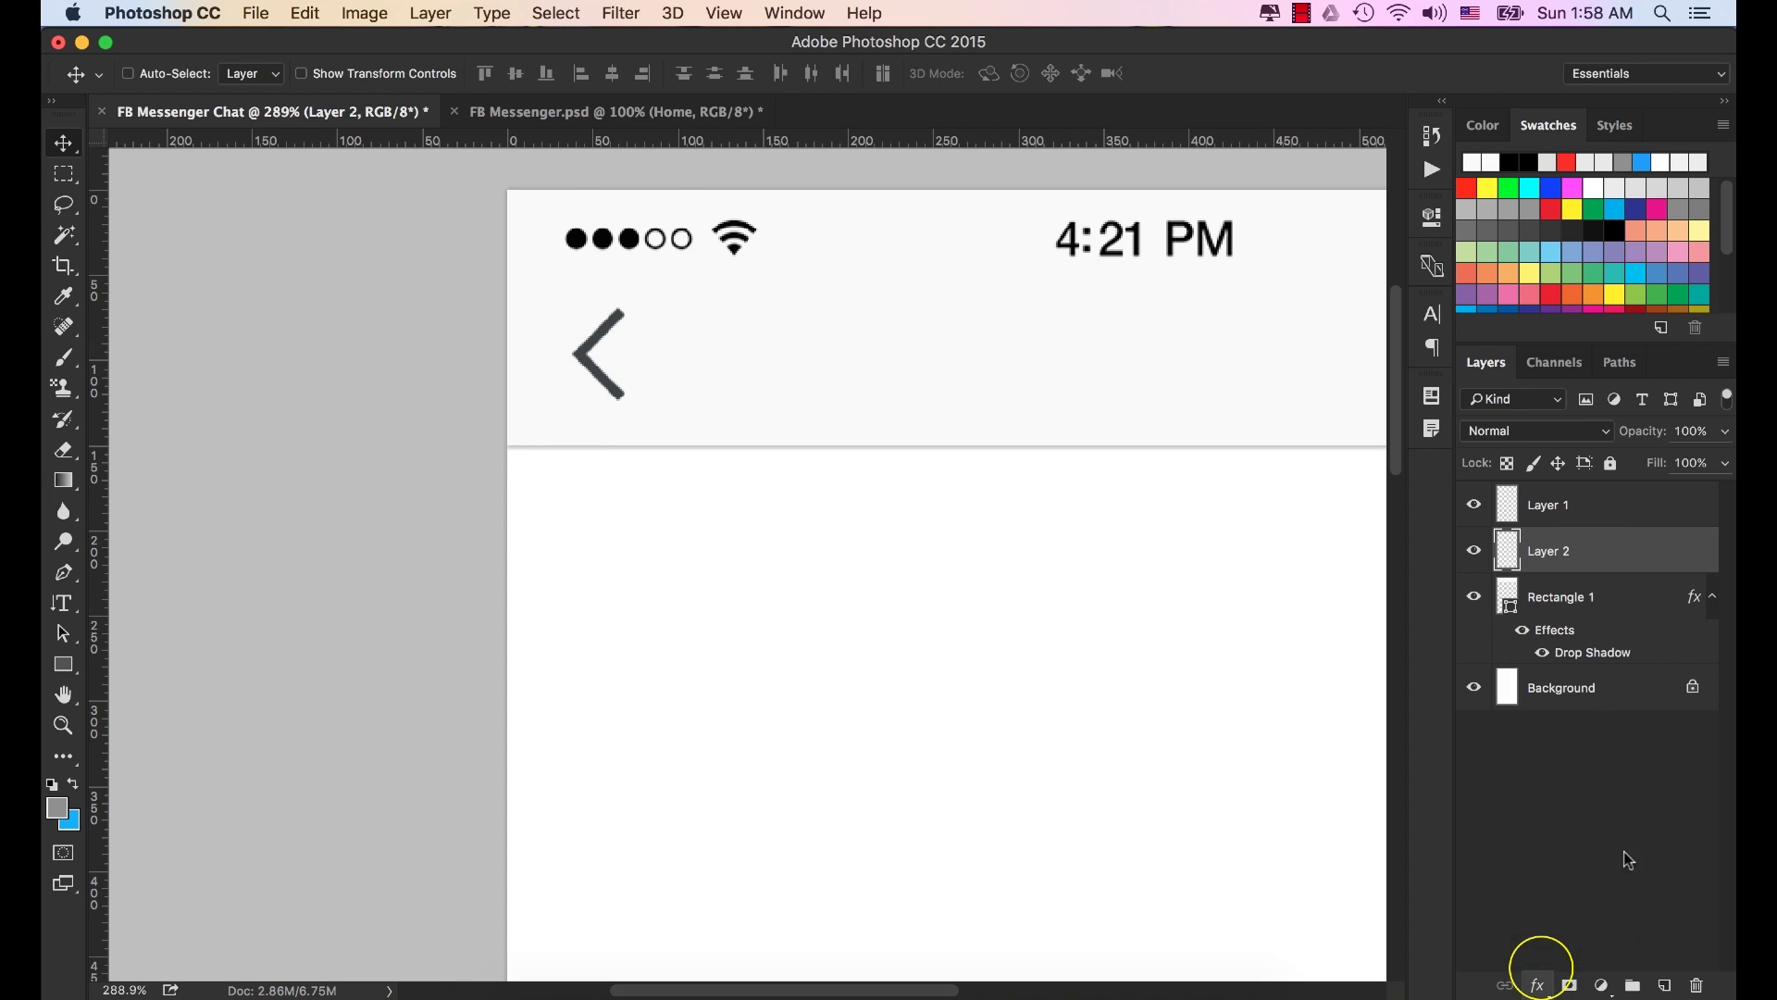
pyautogui.click(1201, 280)
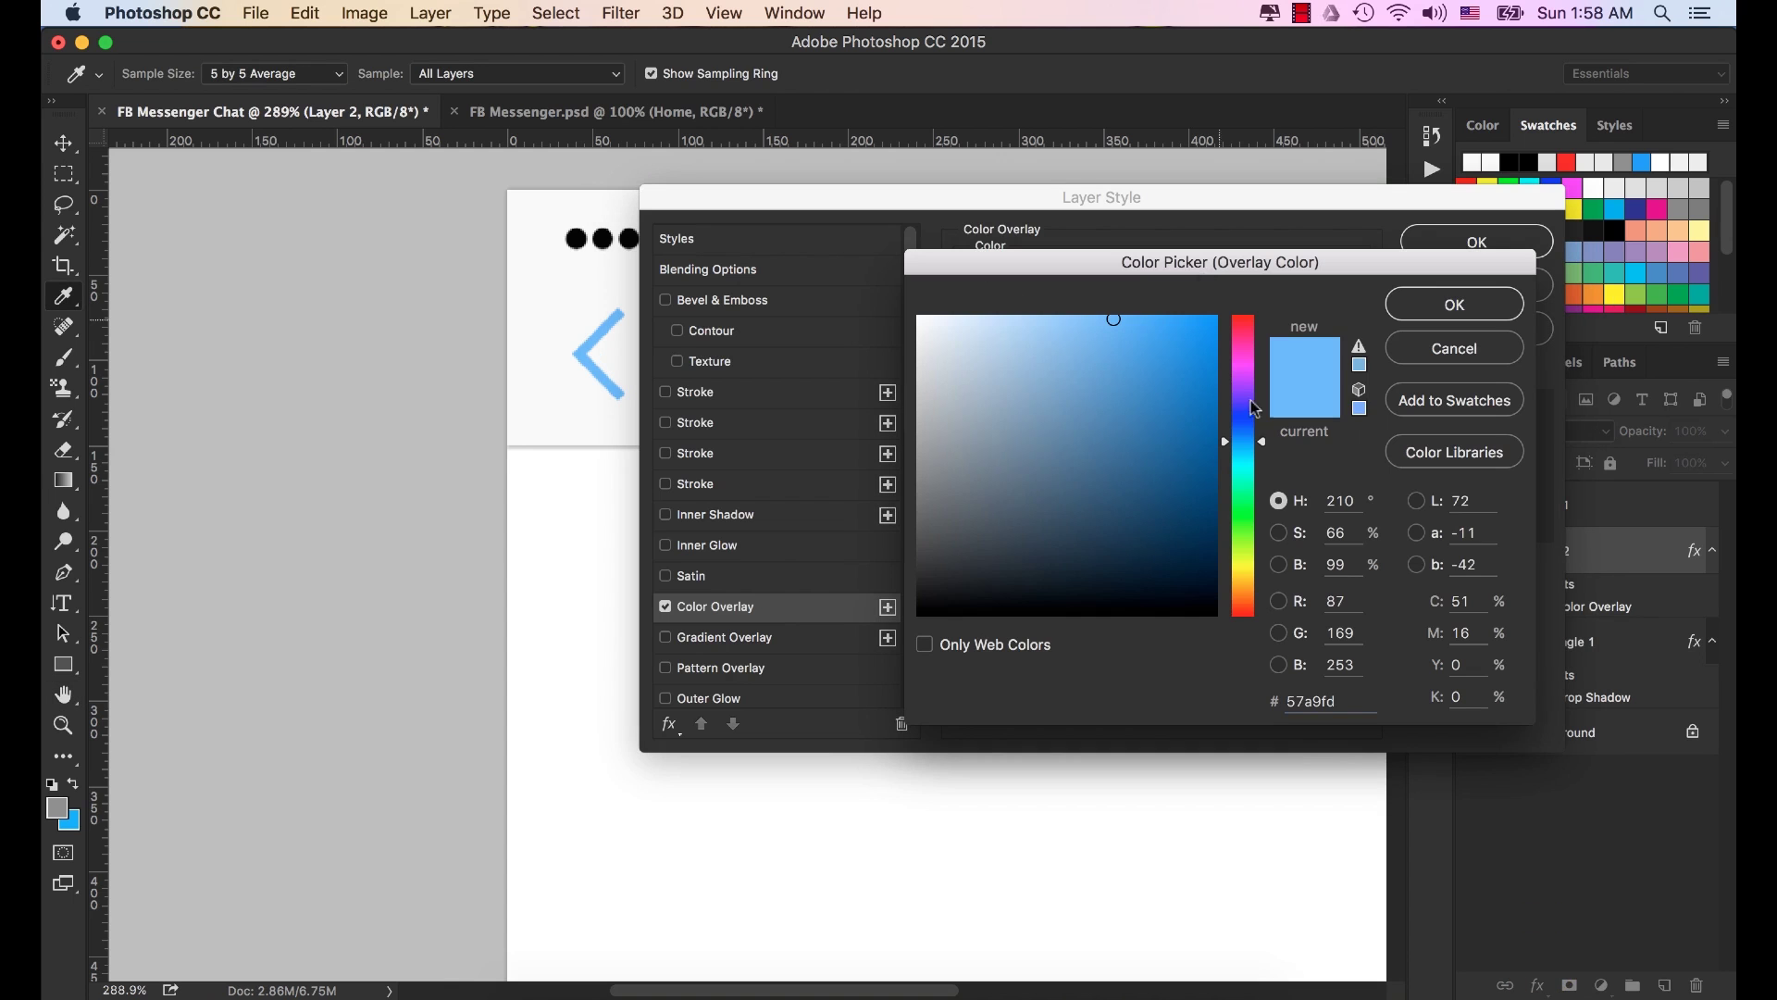
pyautogui.moveTo(1355, 701); pyautogui.dragTo(1168, 705)
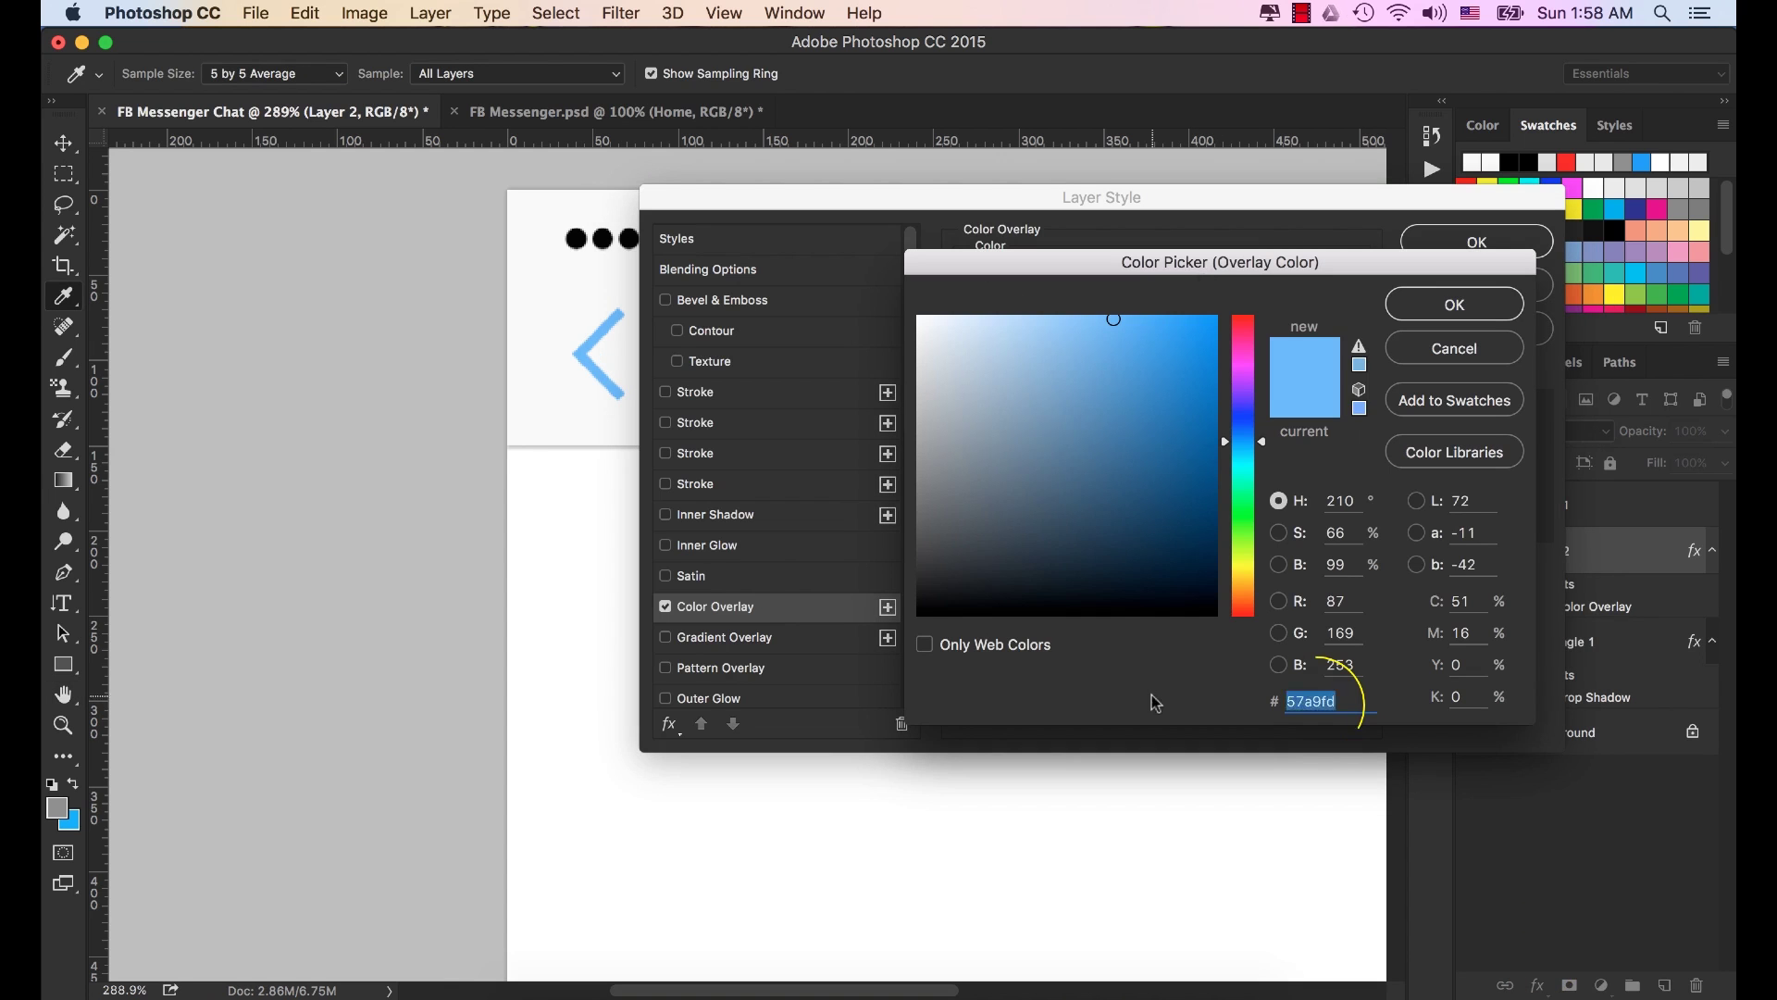
pyautogui.press('super+c')
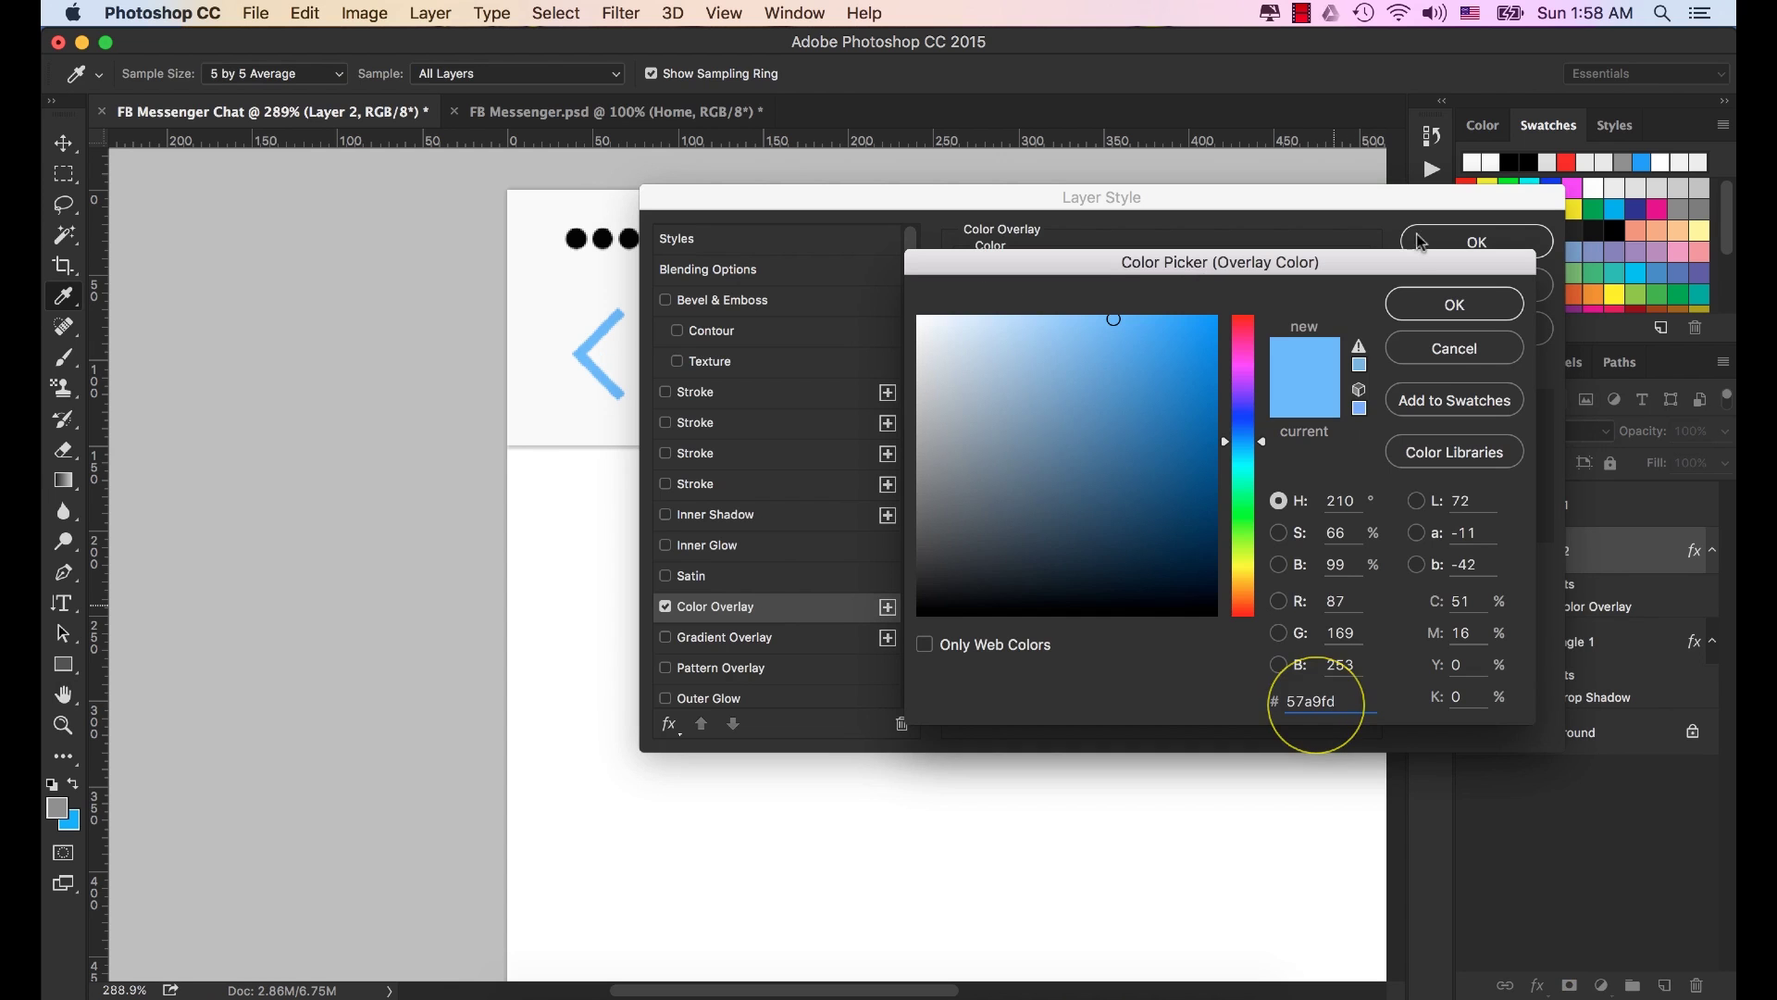
pyautogui.click(1454, 304)
pyautogui.click(1478, 241)
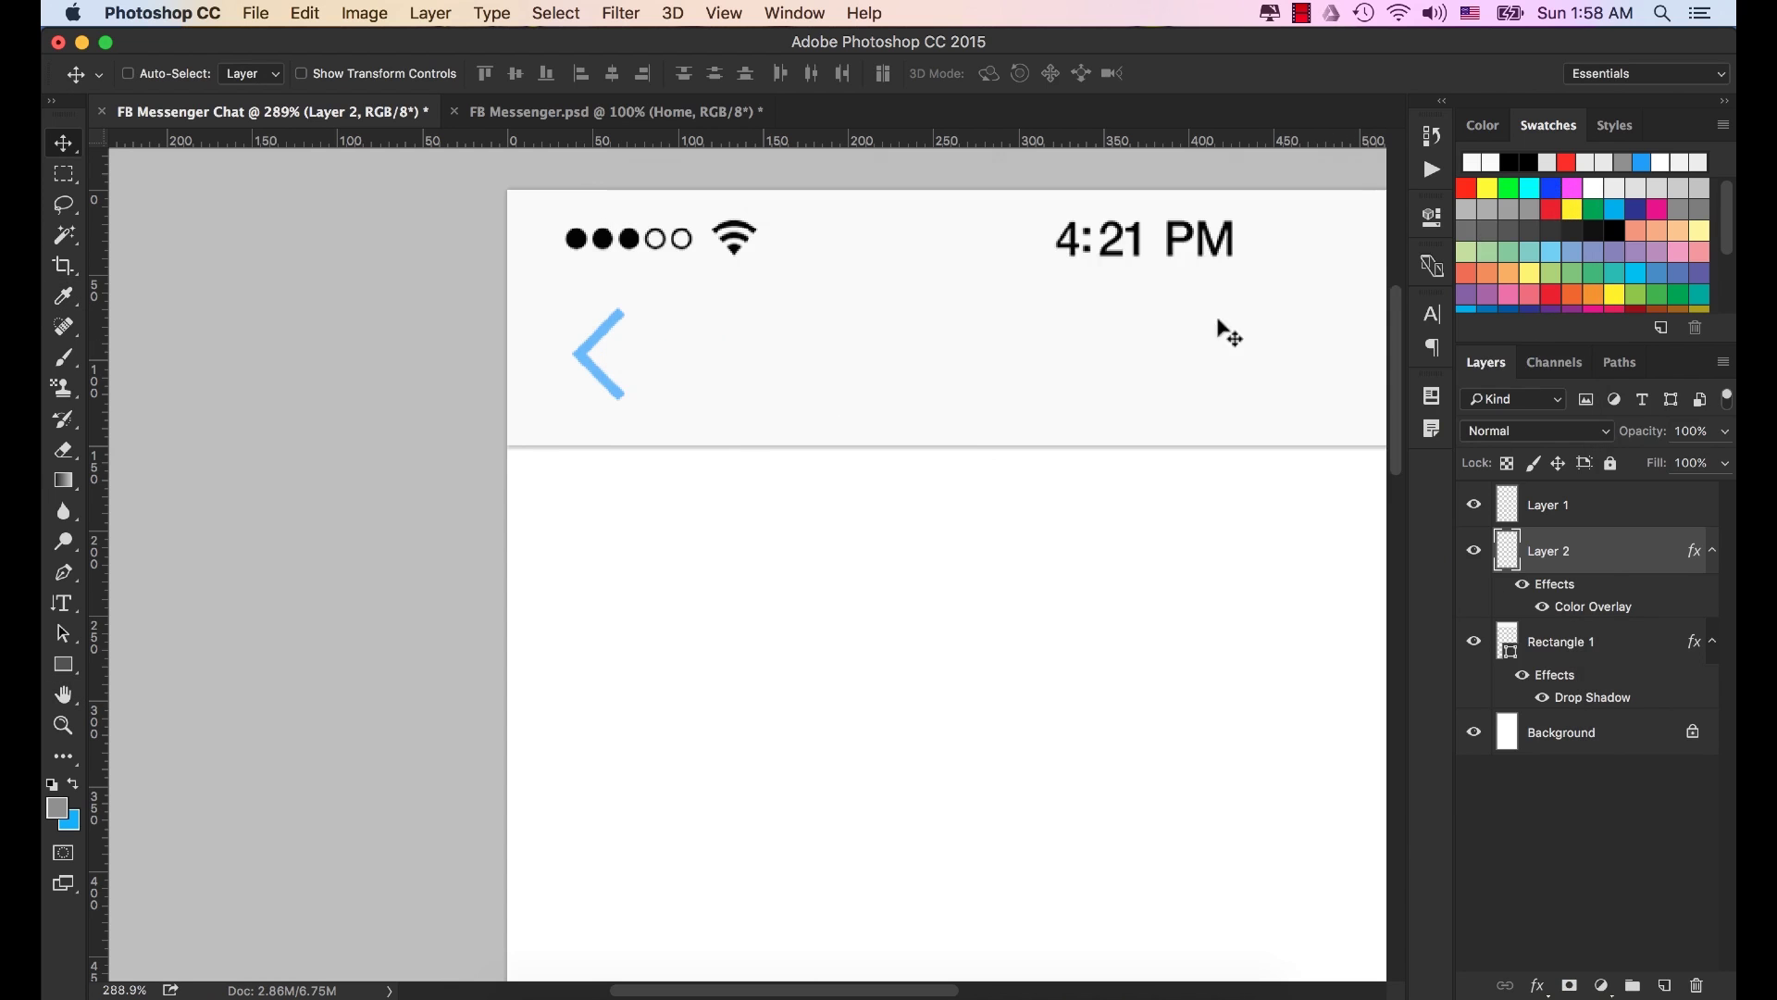
pyautogui.scroll(-3, 977, 442)
pyautogui.scroll(-1, 1118, 532)
pyautogui.moveTo(1107, 524); pyautogui.dragTo(845, 473)
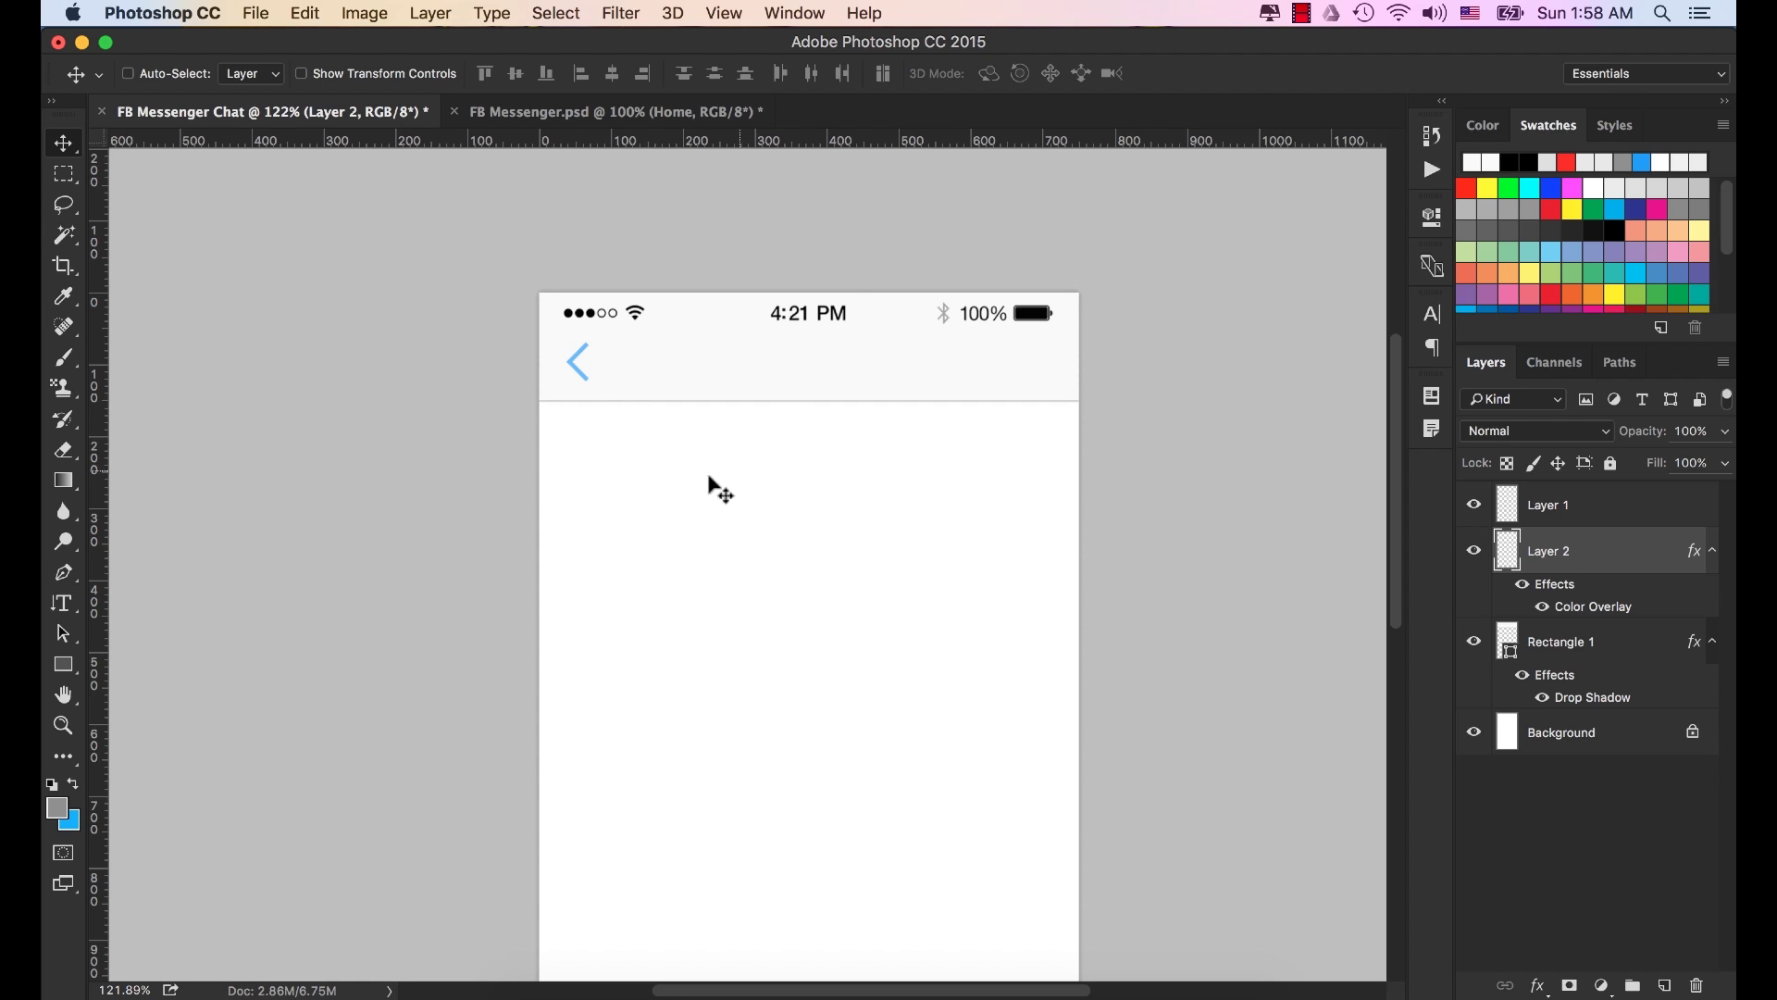
# Add a new text layer reading 'Home' on the canvas.
pyautogui.moveTo(70, 611); pyautogui.dragTo(203, 603)
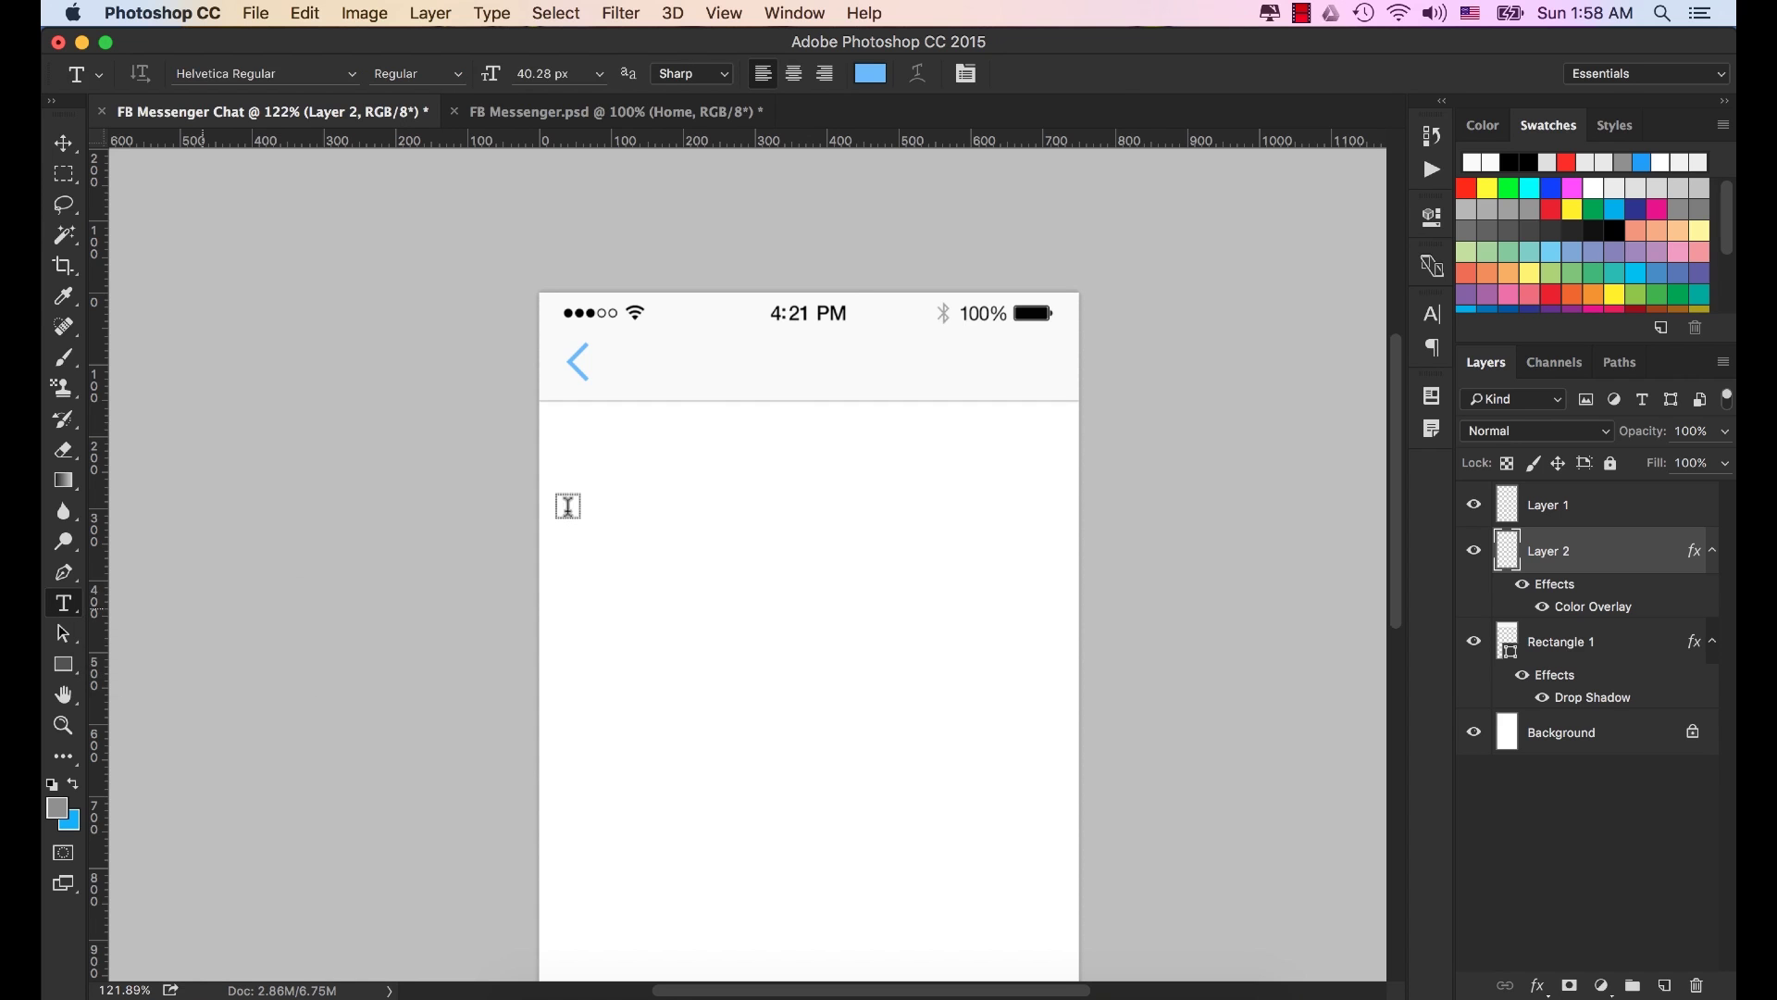
pyautogui.click(683, 535)
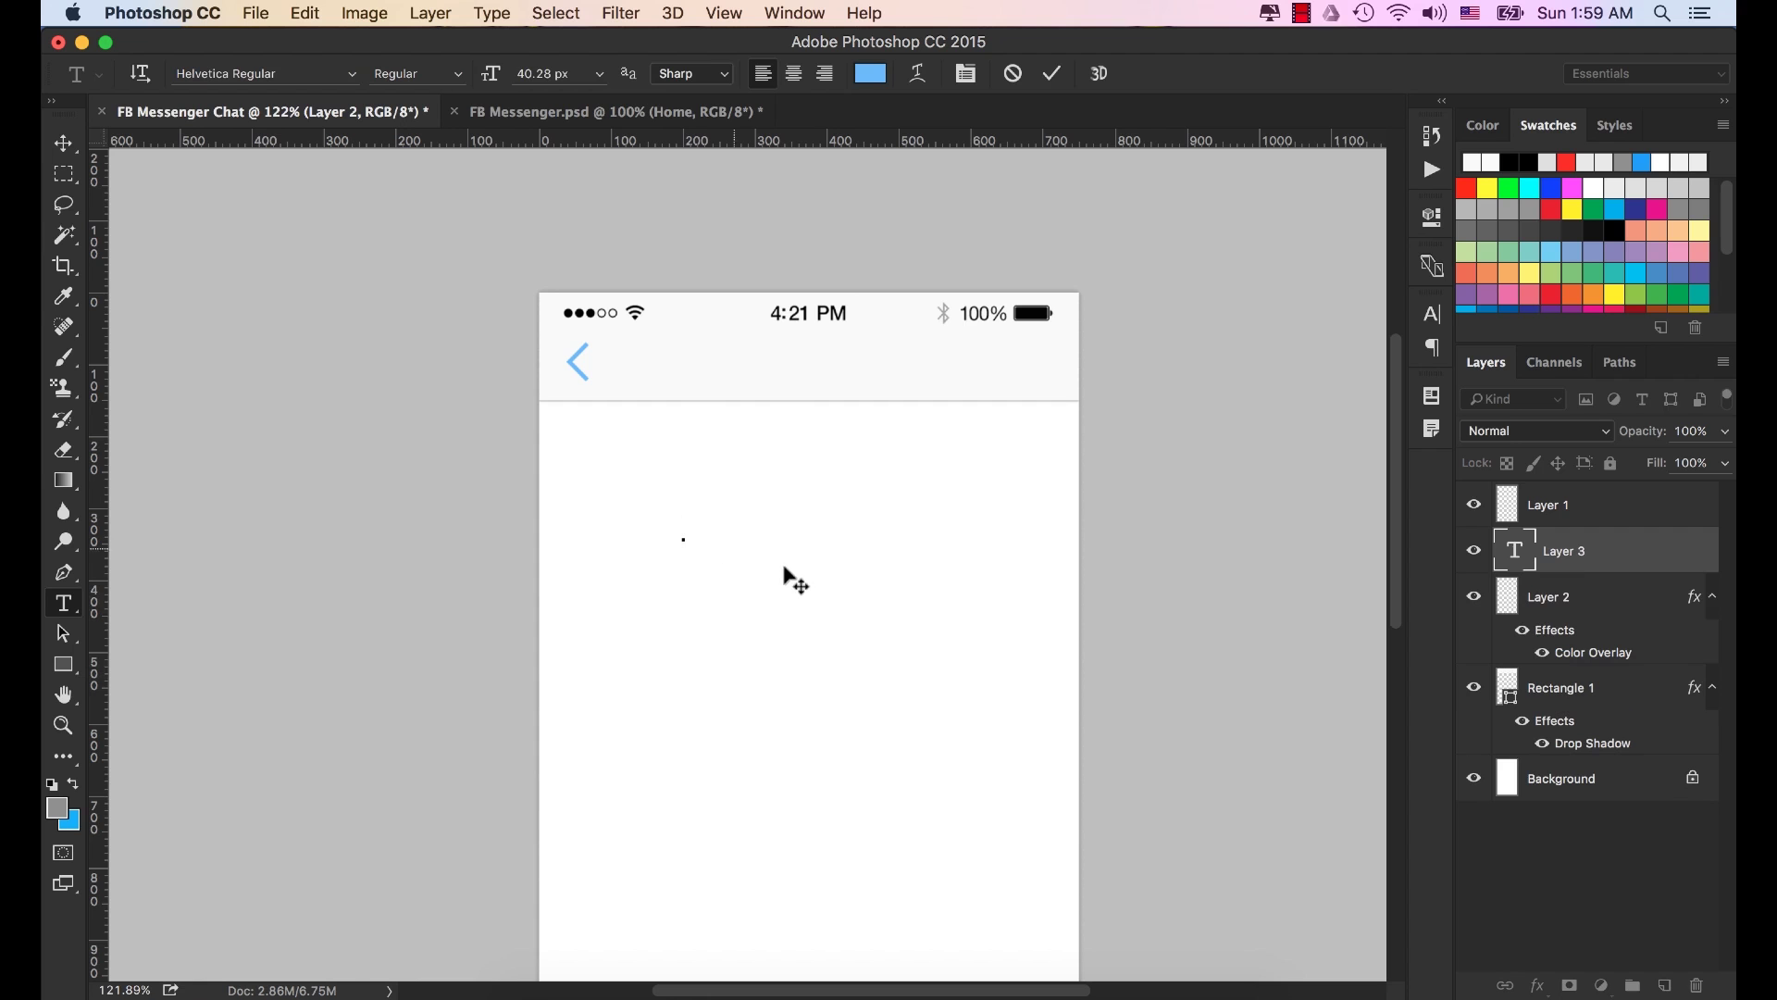
pyautogui.write('Home')
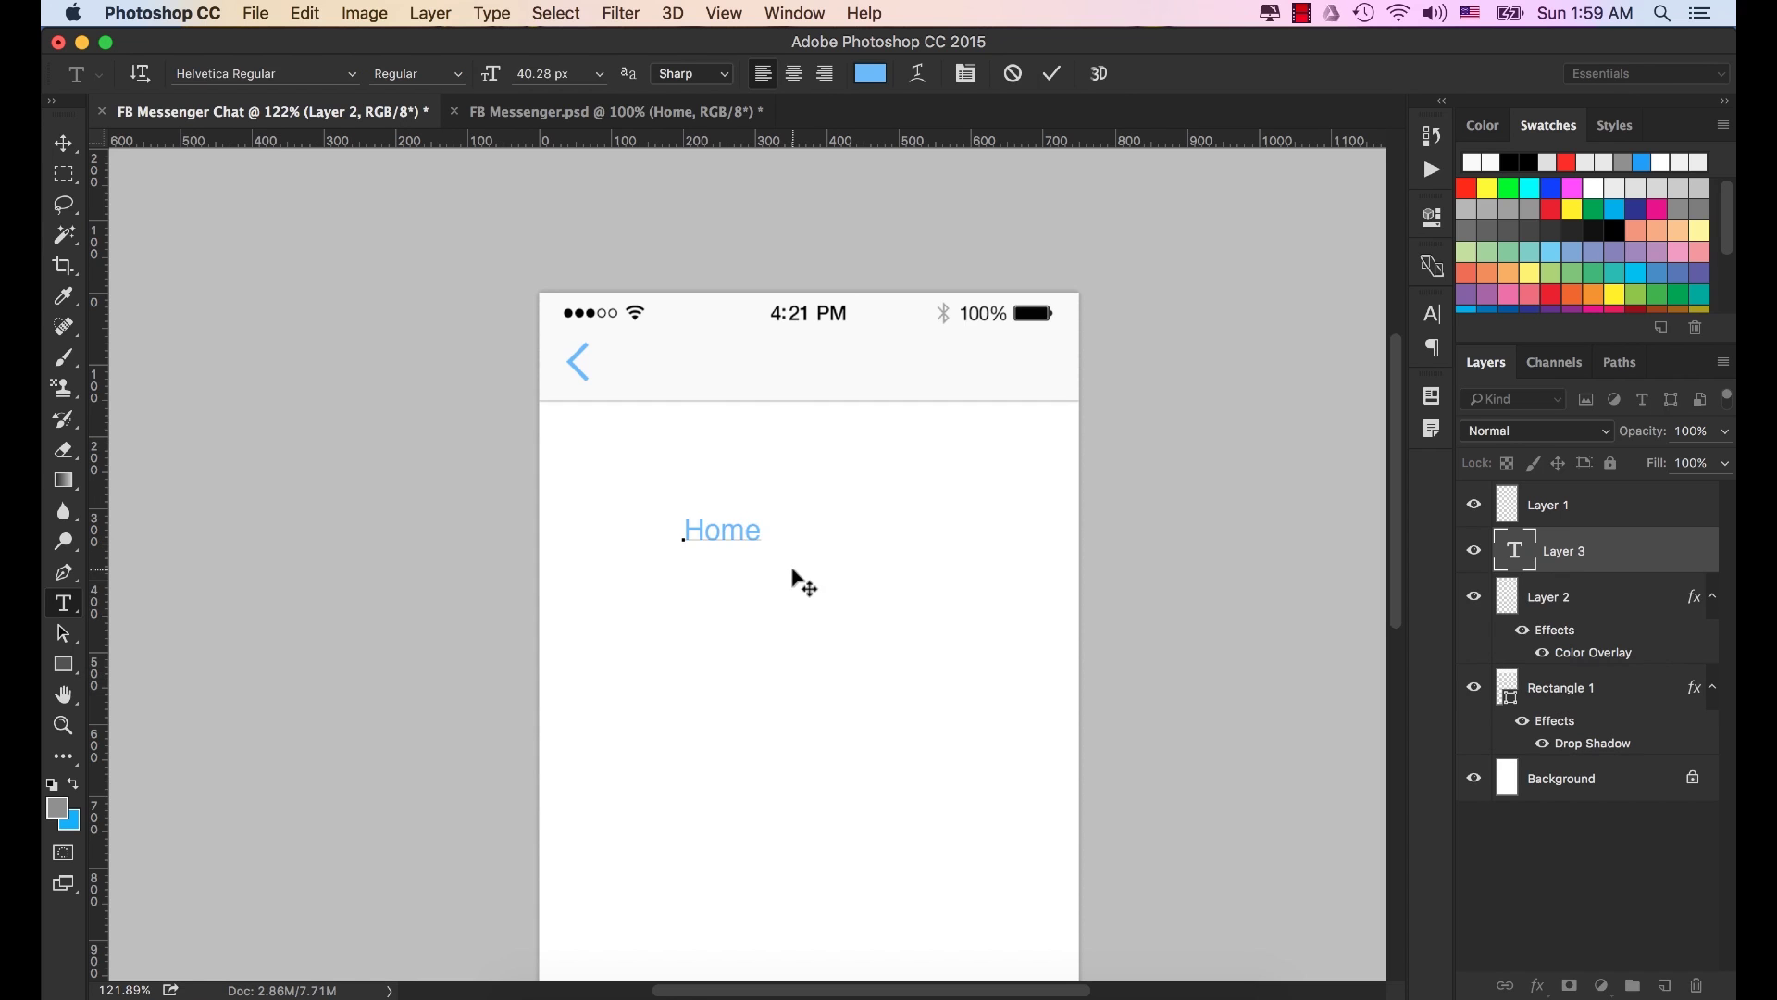
pyautogui.press('super+Return')
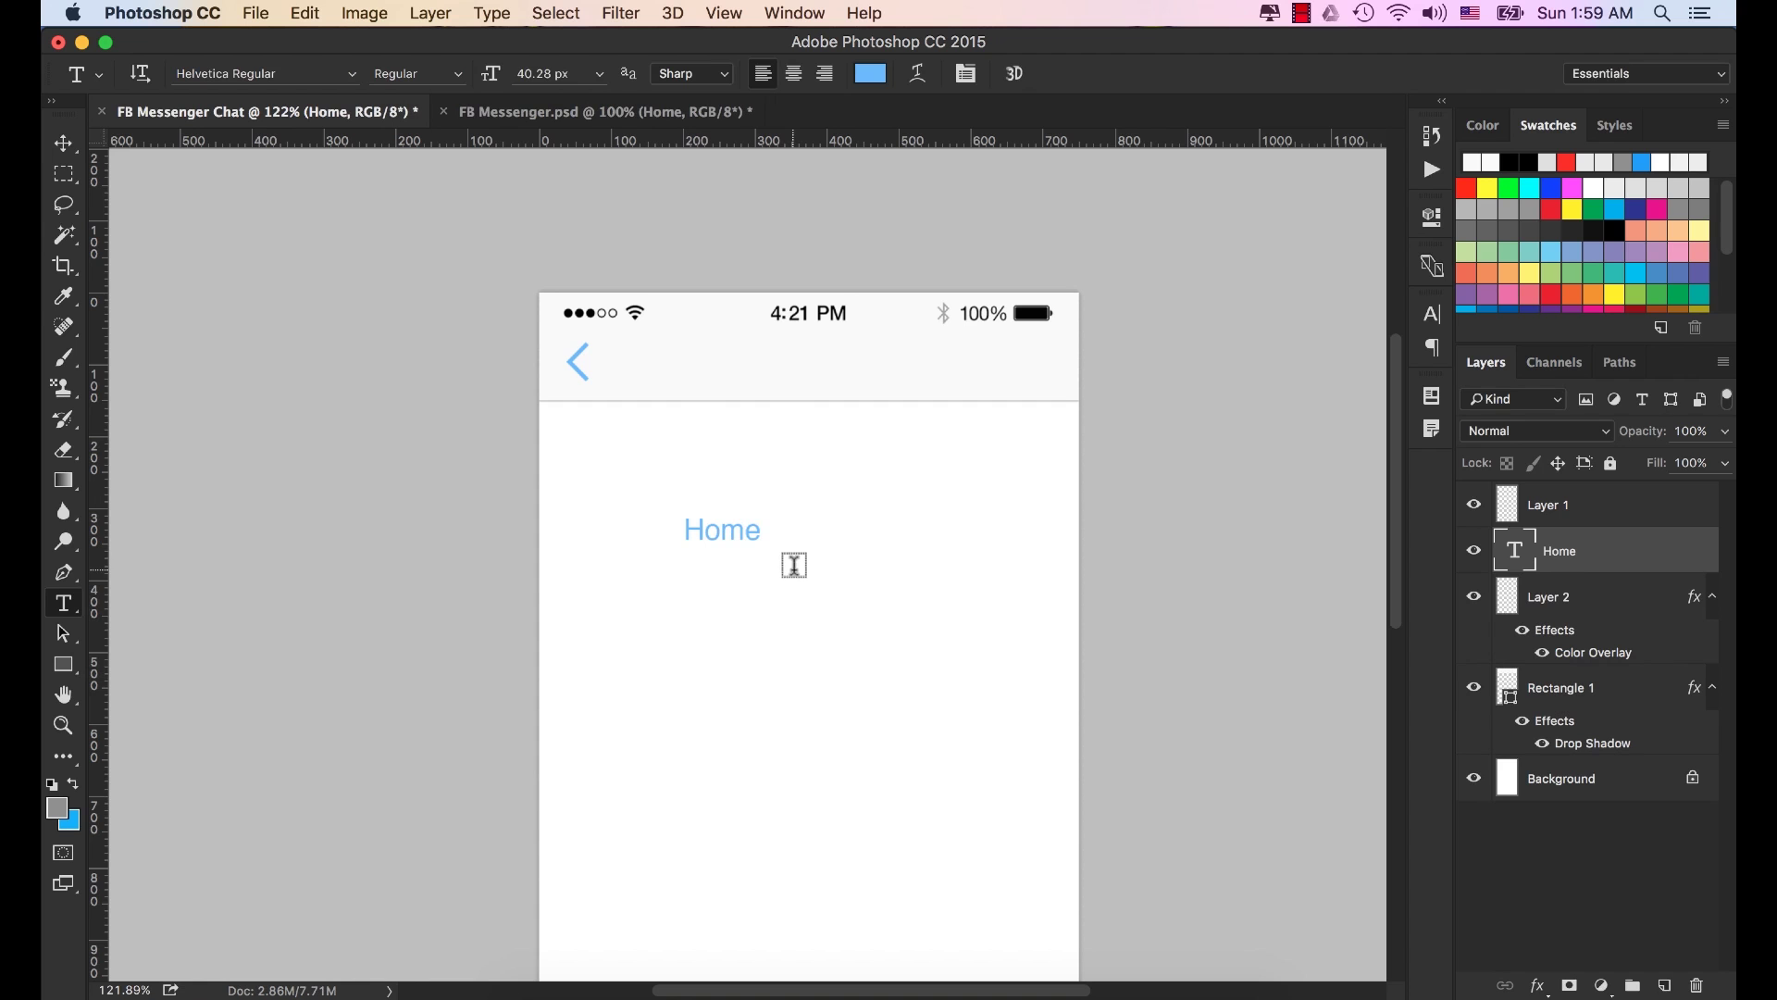
# Move the Home text up into the header beside the back chevron.
pyautogui.press('v')
pyautogui.moveTo(746, 531); pyautogui.dragTo(660, 364)
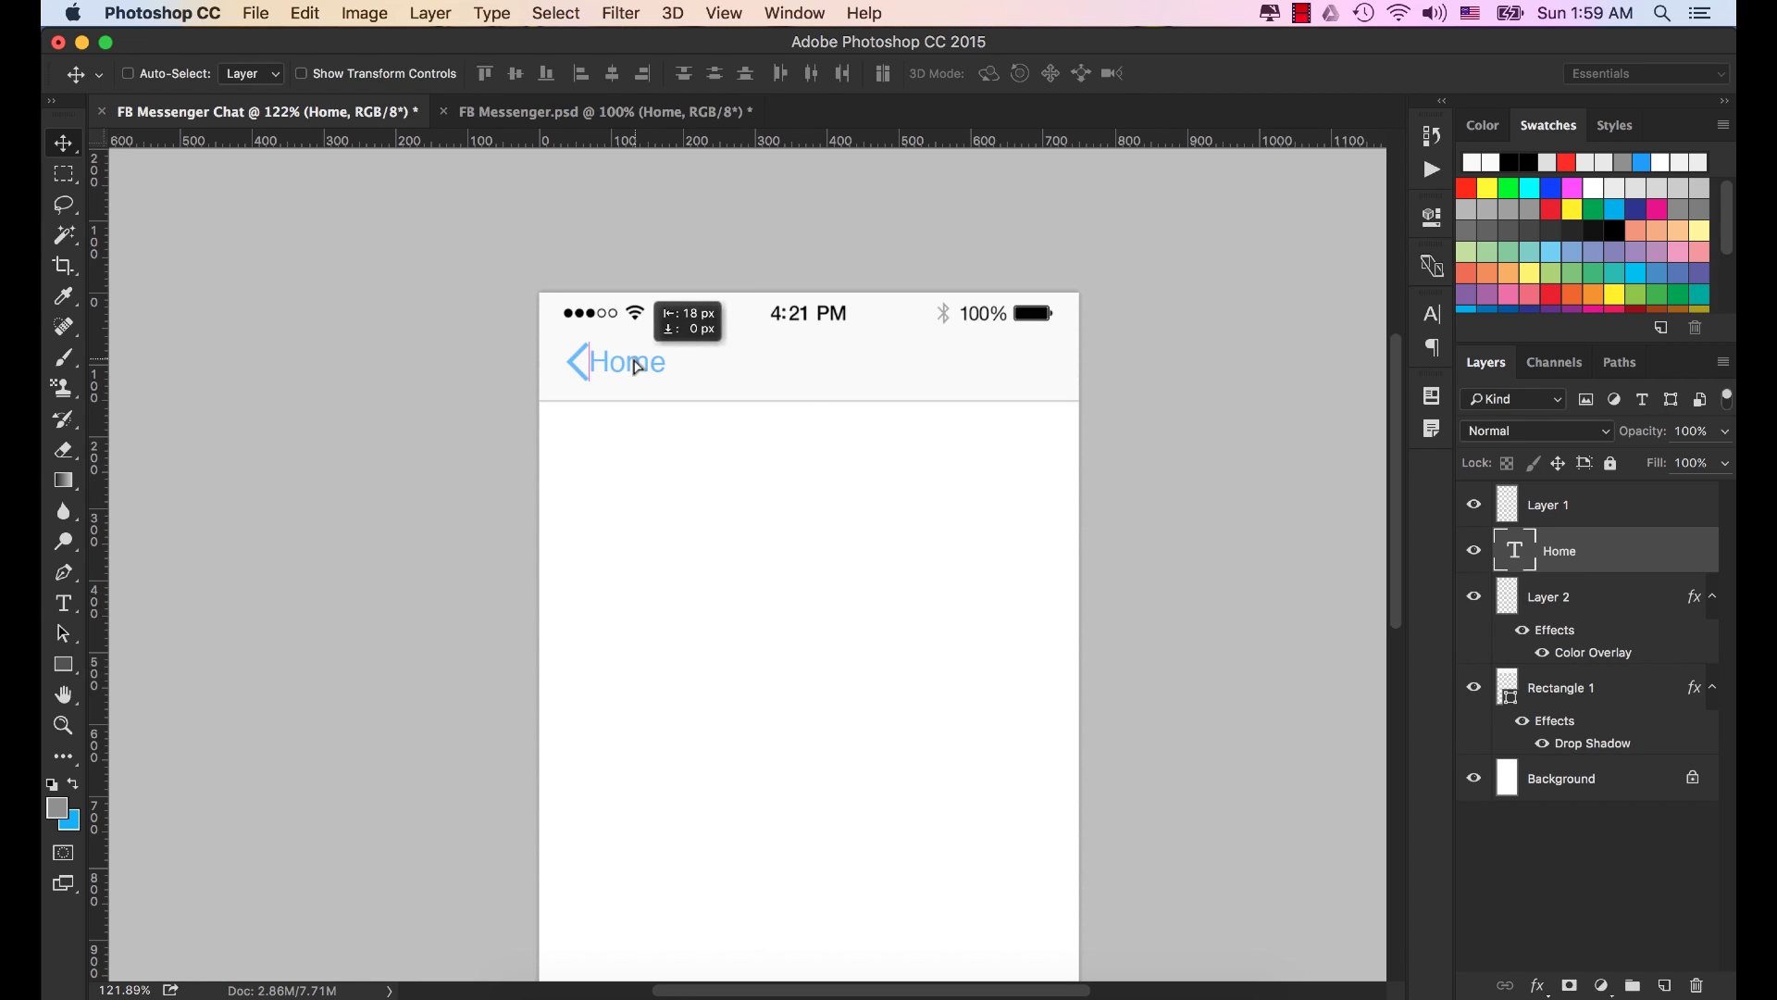
pyautogui.press('Right')
pyautogui.press('Right')
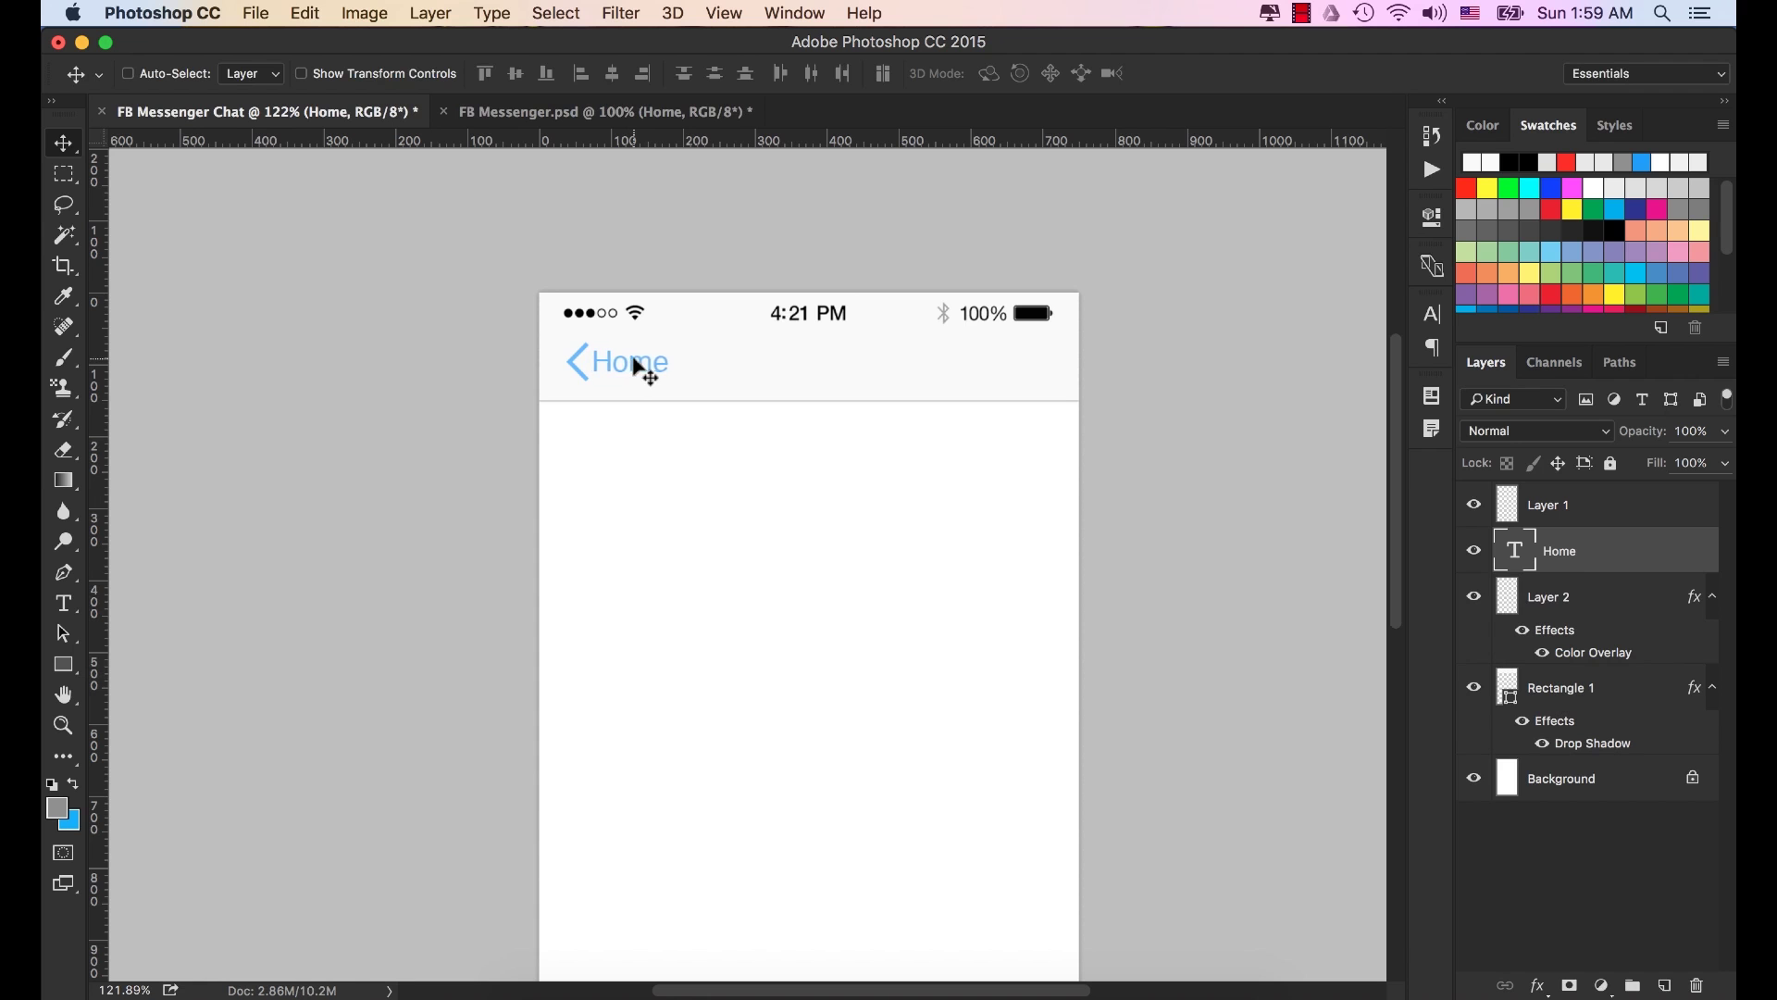
pyautogui.press('Right')
pyautogui.press('Right')
pyautogui.press('Right')
# Set the Home text's font size to 40 px in the Character panel.
pyautogui.click(1432, 314)
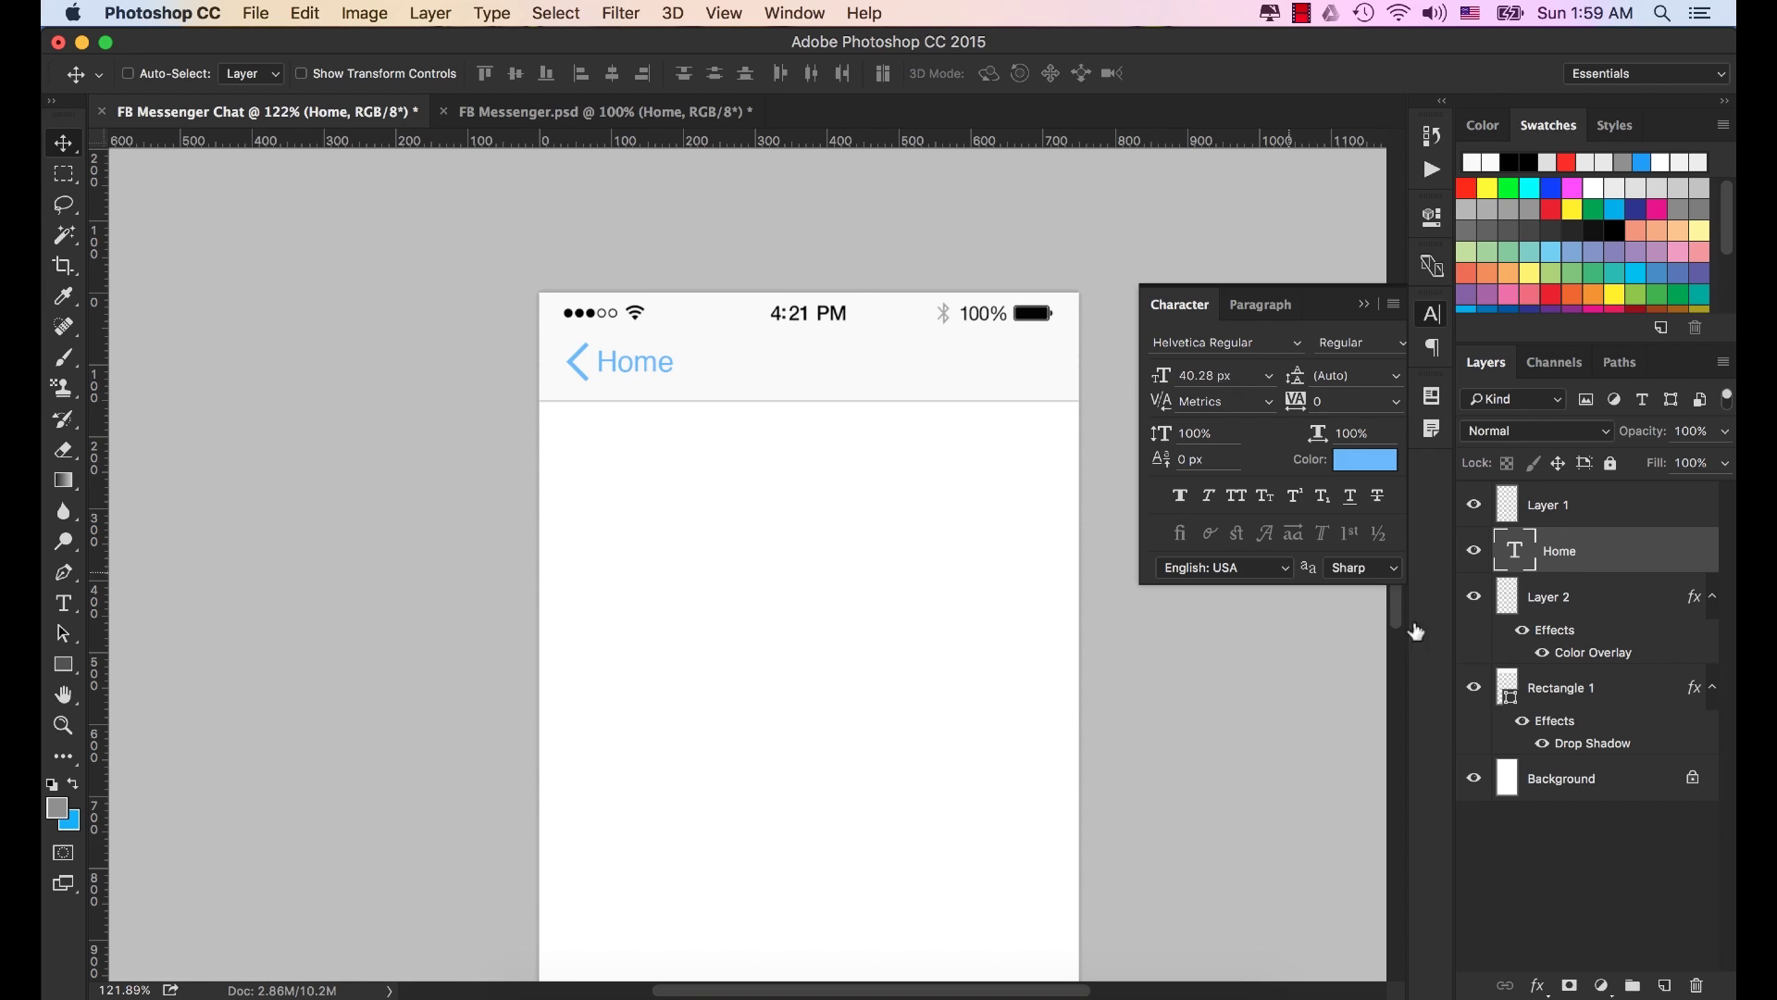
pyautogui.click(1239, 379)
pyautogui.write('40')
pyautogui.press('Tab')
pyautogui.press('Return')
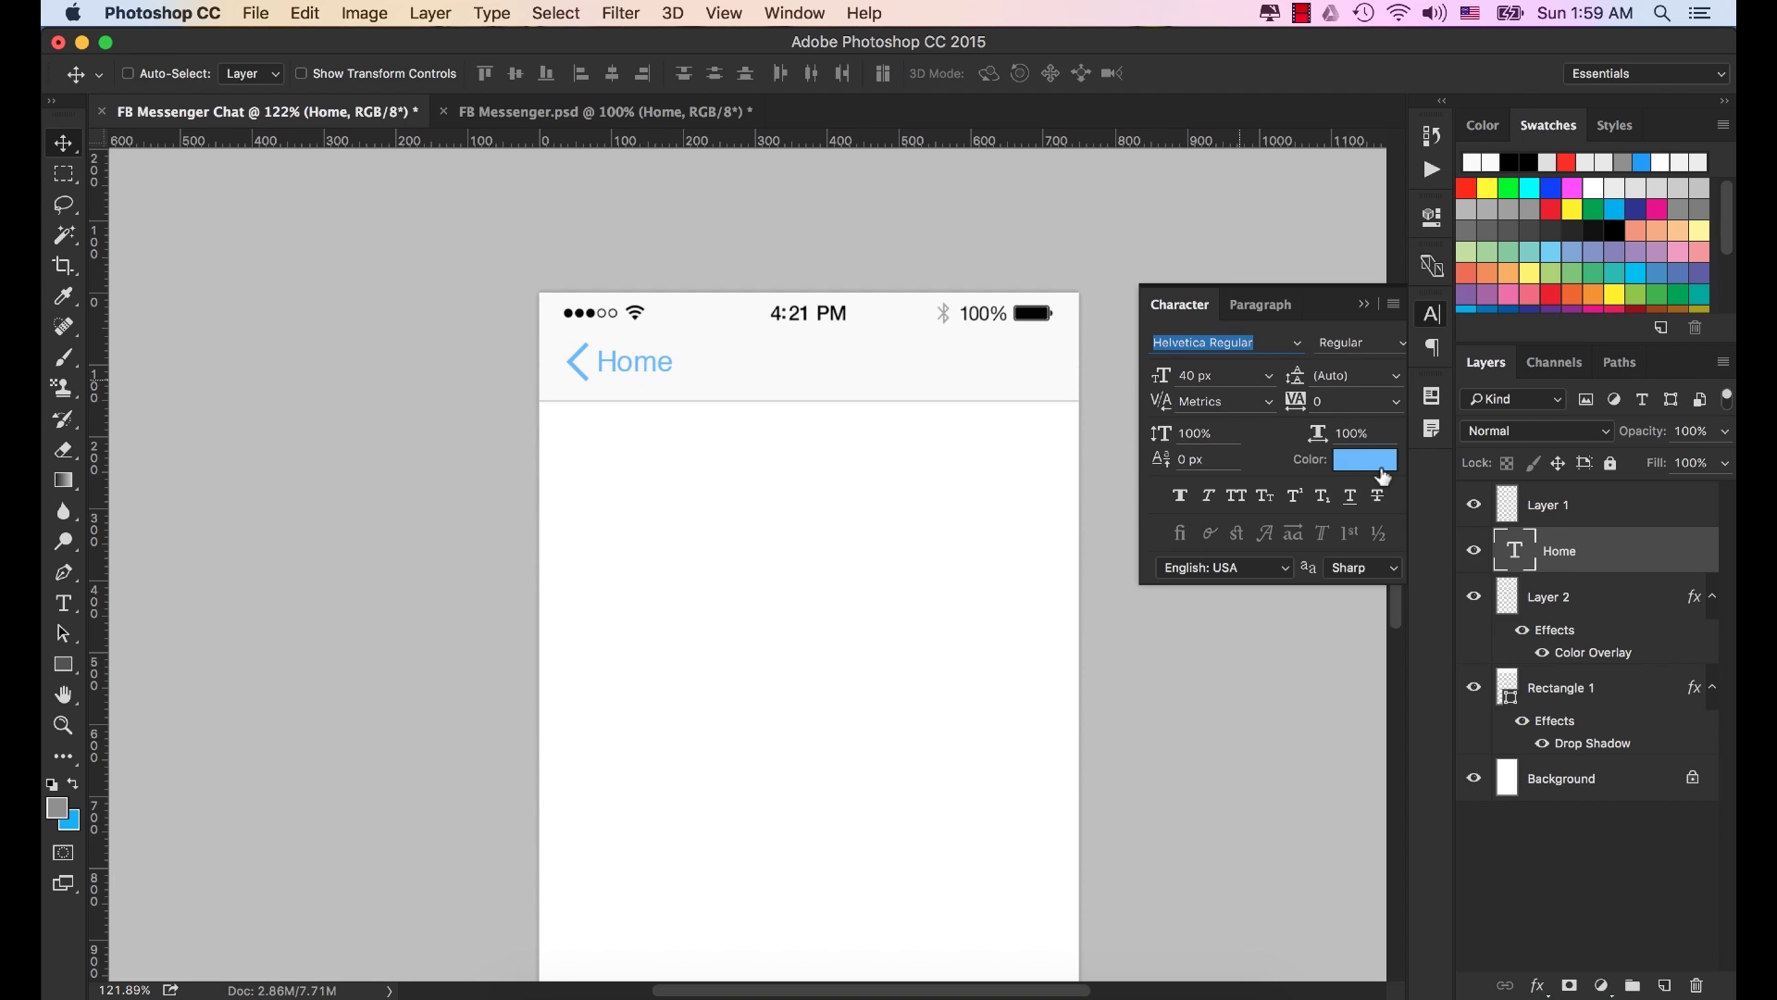
# Color the Home text #57a9fd blue to match the chevron.
pyautogui.click(1372, 460)
pyautogui.click(1359, 699)
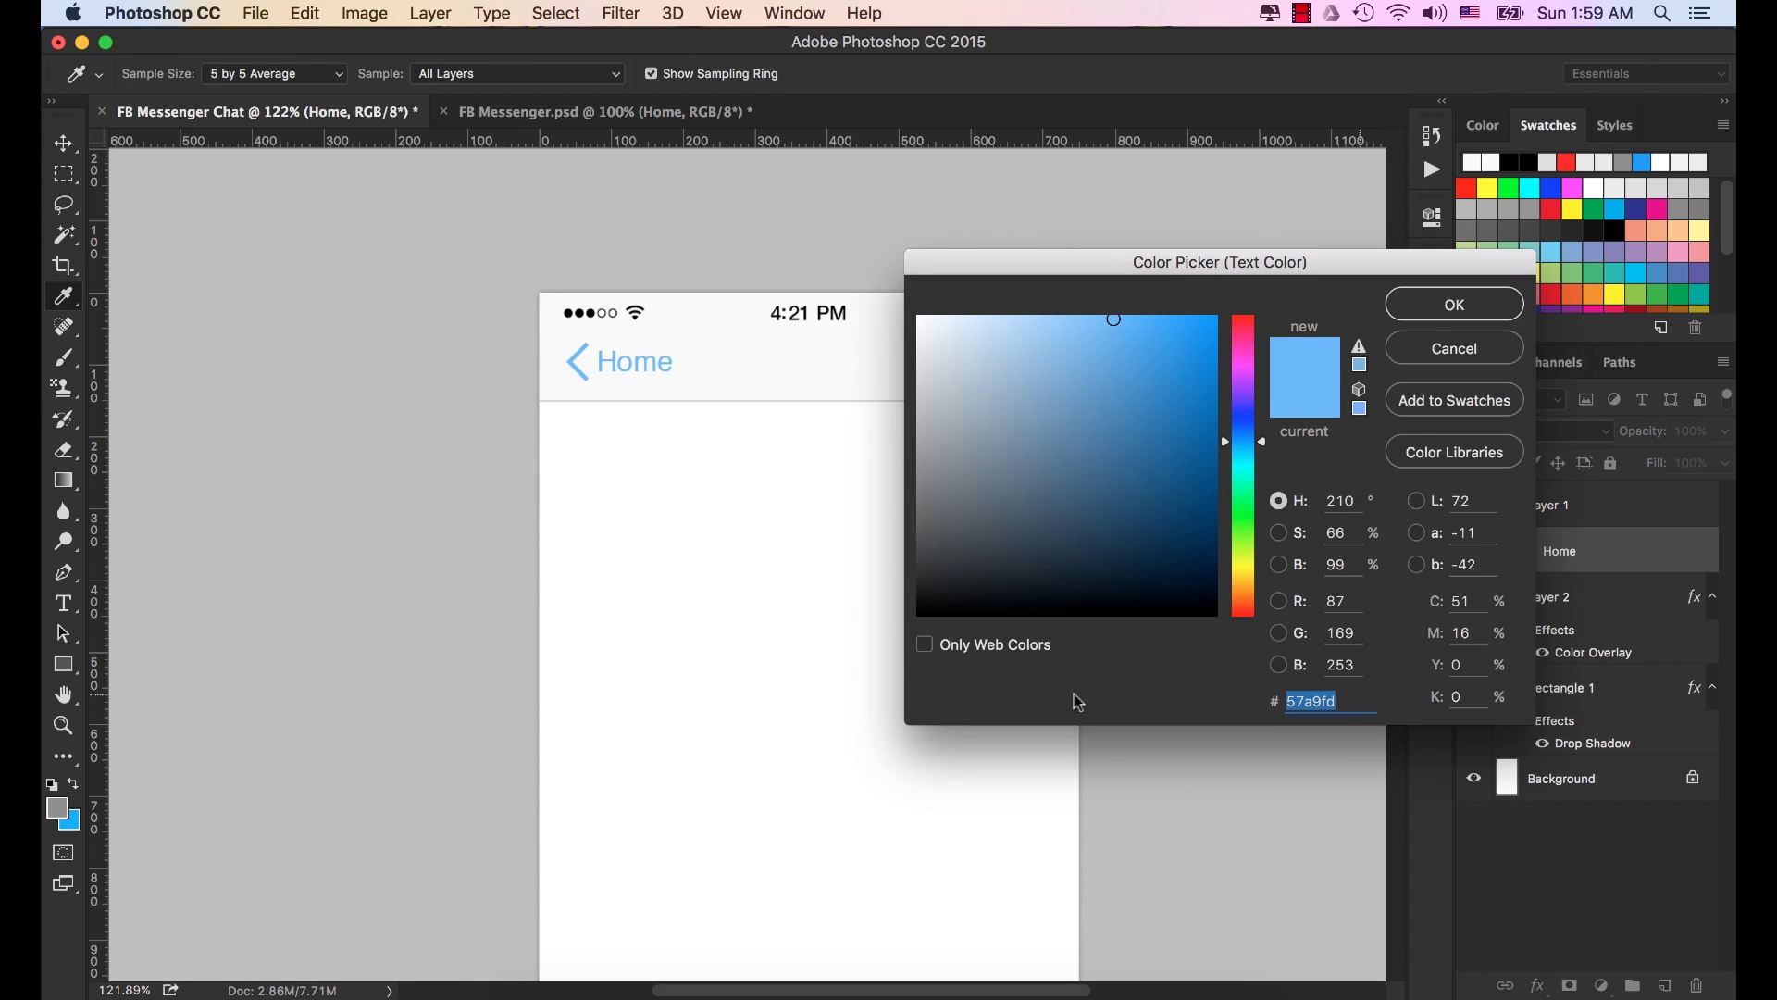
pyautogui.click(1447, 312)
pyautogui.moveTo(849, 548); pyautogui.dragTo(822, 478)
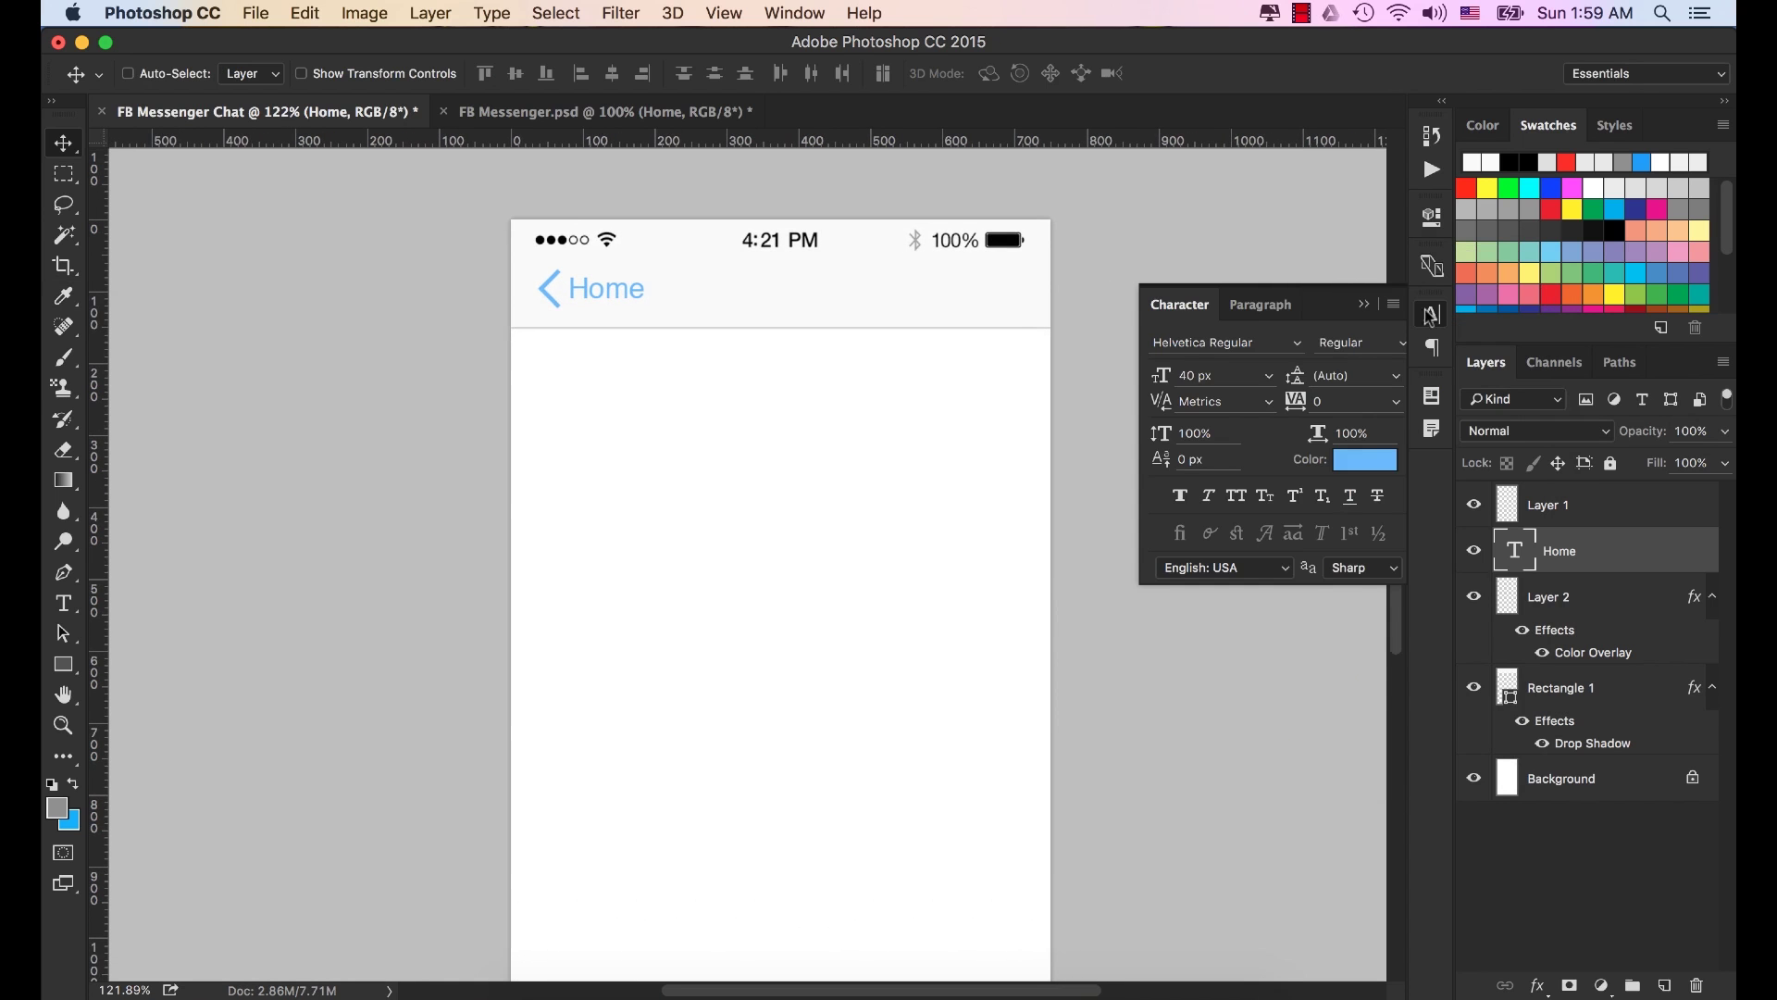
pyautogui.click(1364, 304)
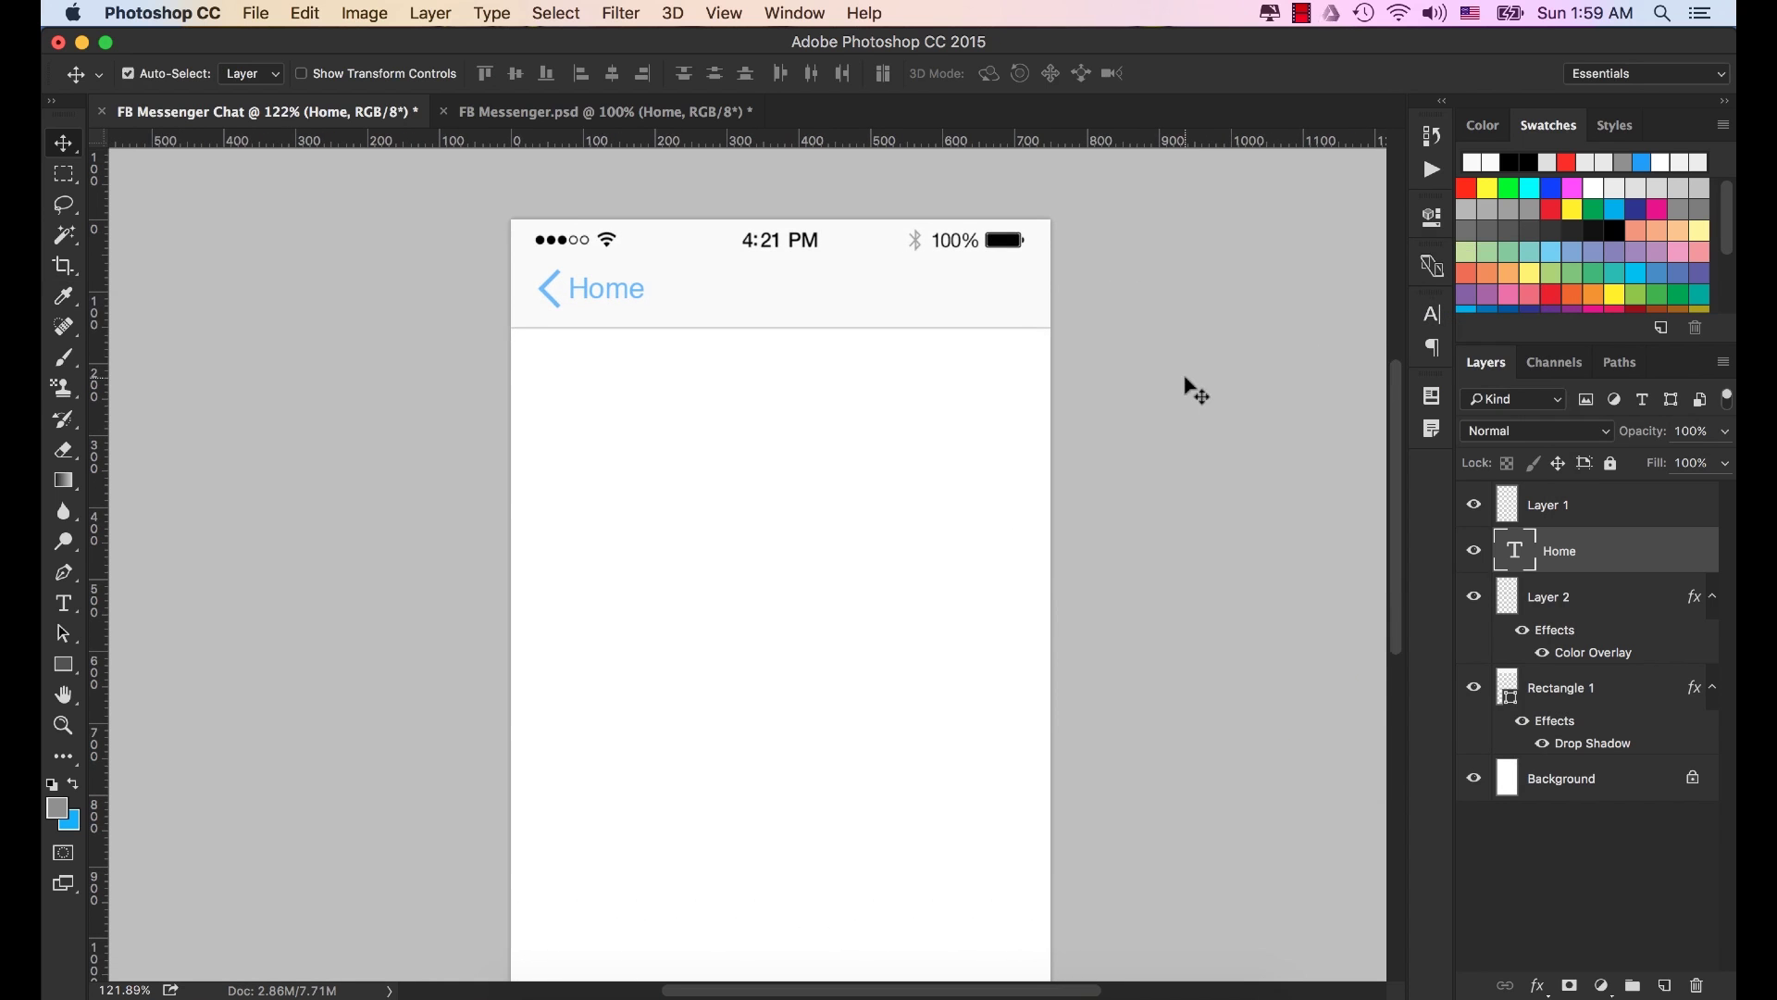
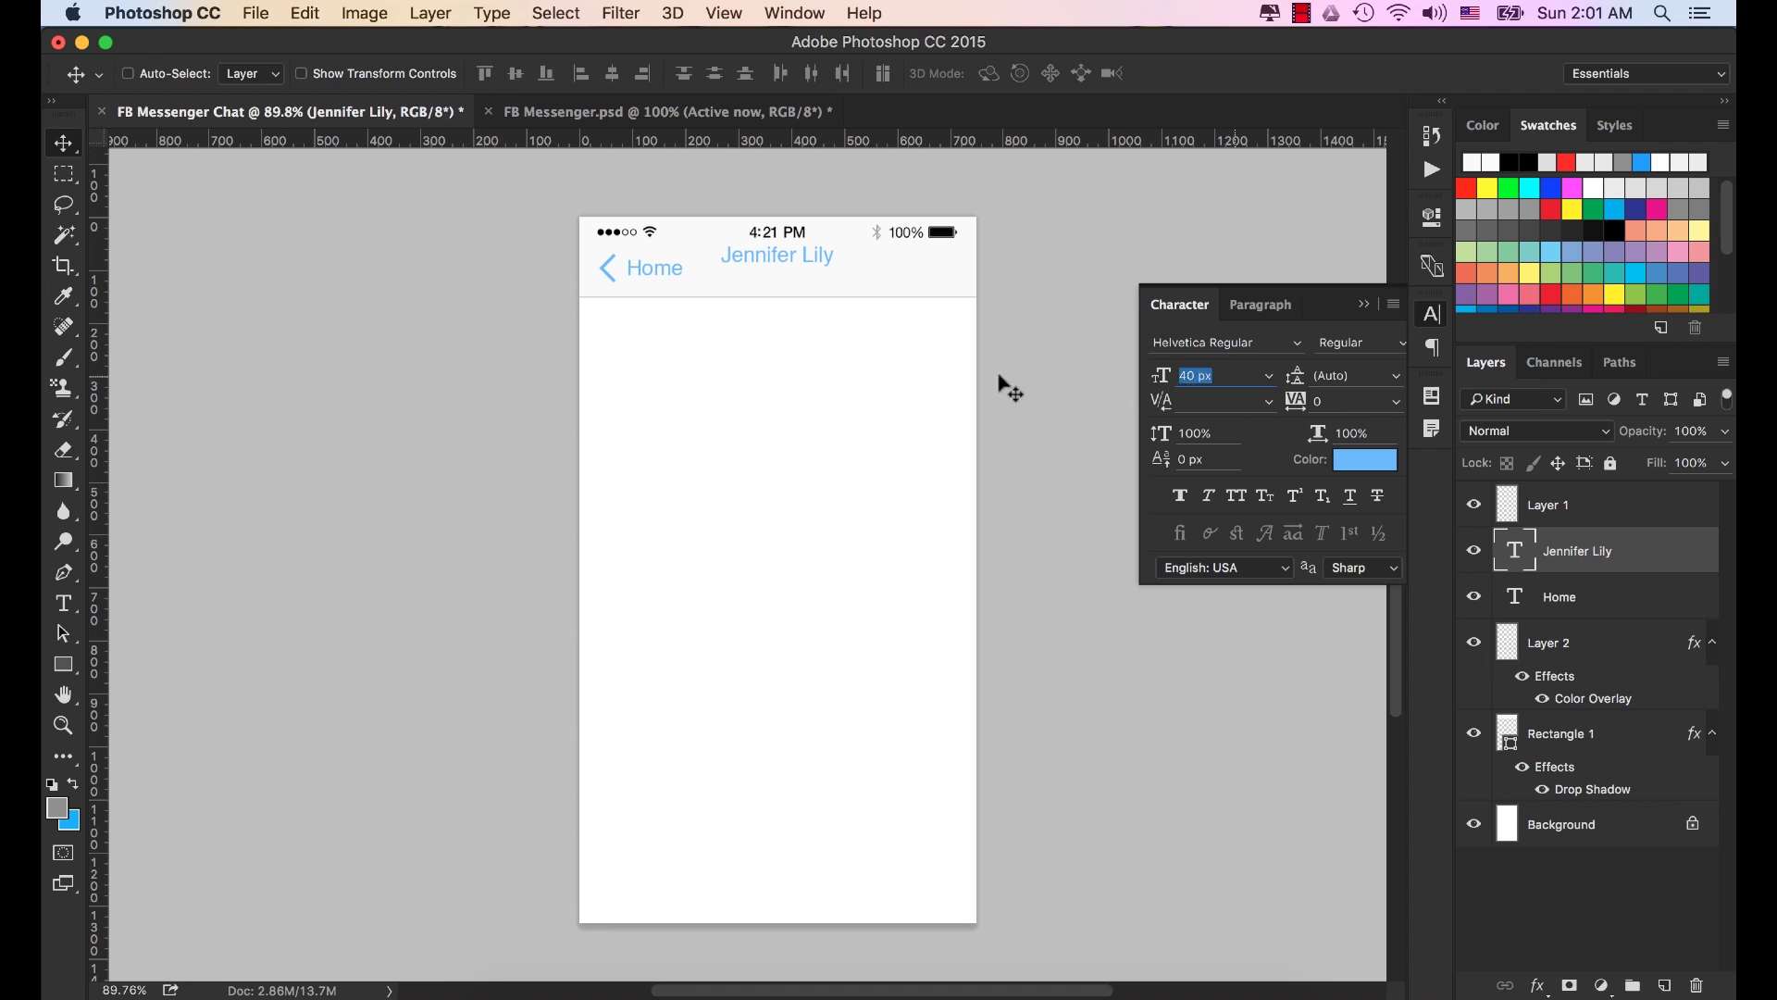
pyautogui.write('30')
pyautogui.press('Tab')
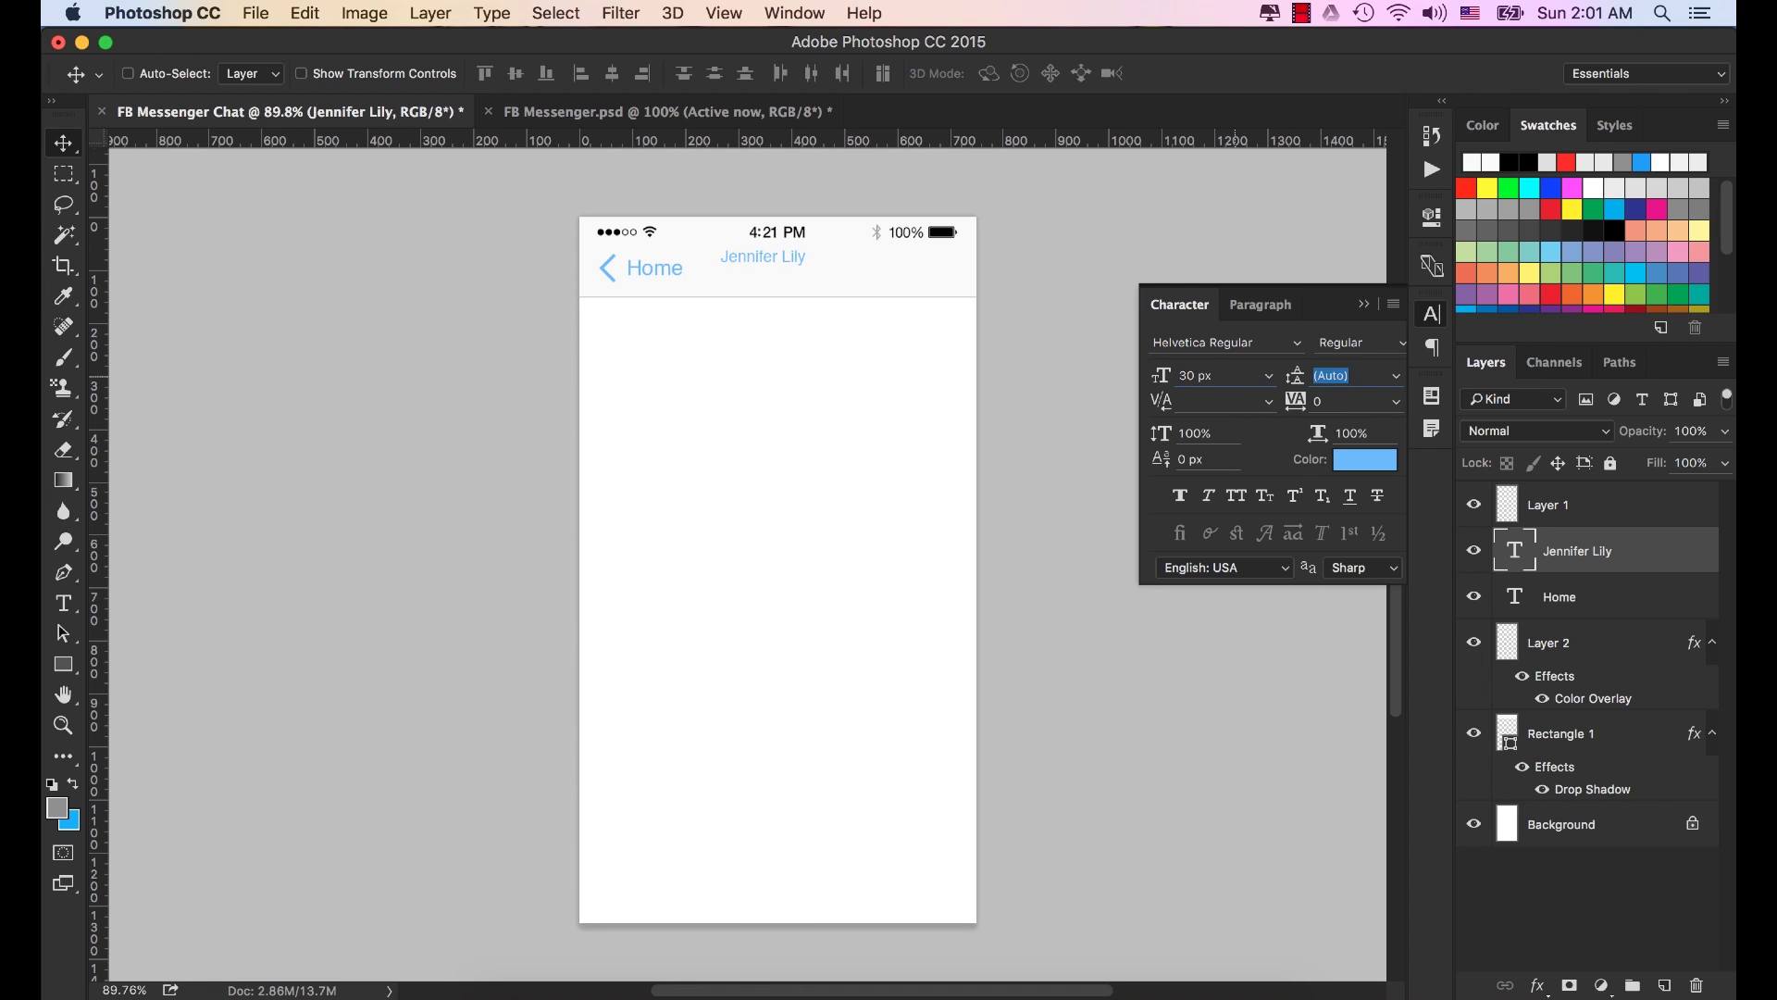
pyautogui.hotkey('shift', 'Tab')
pyautogui.hotkey('shift', 'Tab')
pyautogui.hotkey('shift', 'Tab')
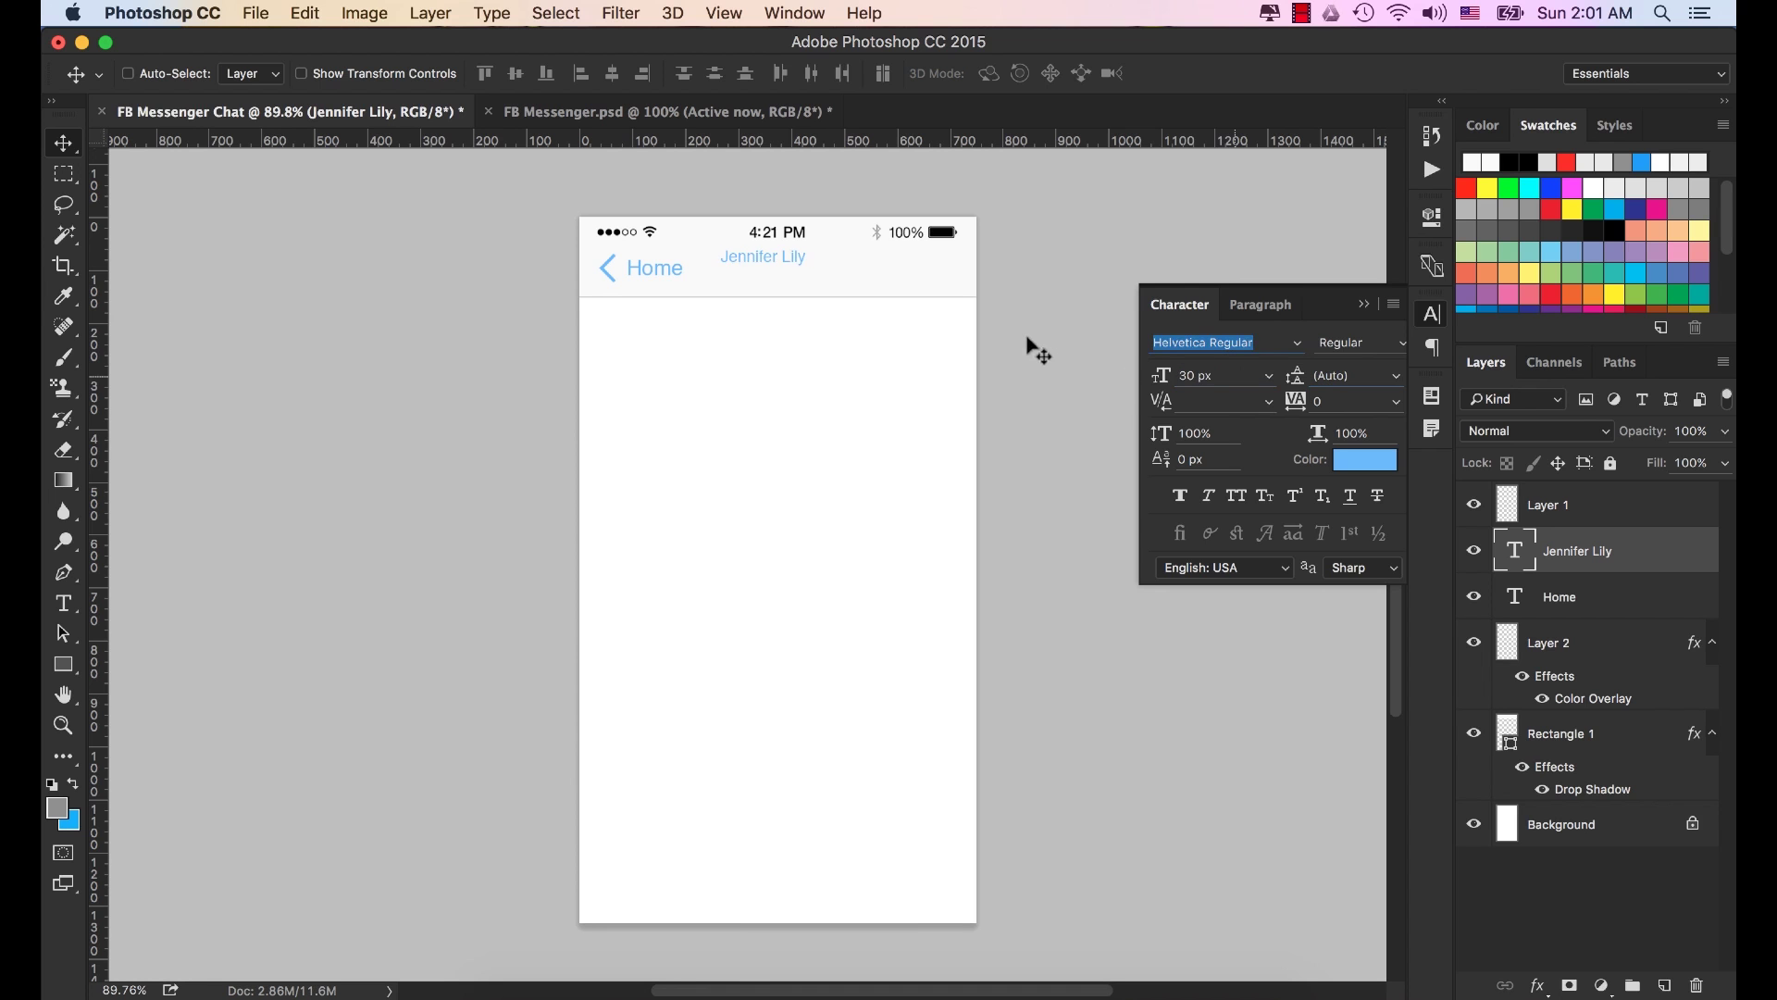
pyautogui.click(1359, 457)
pyautogui.click(919, 612)
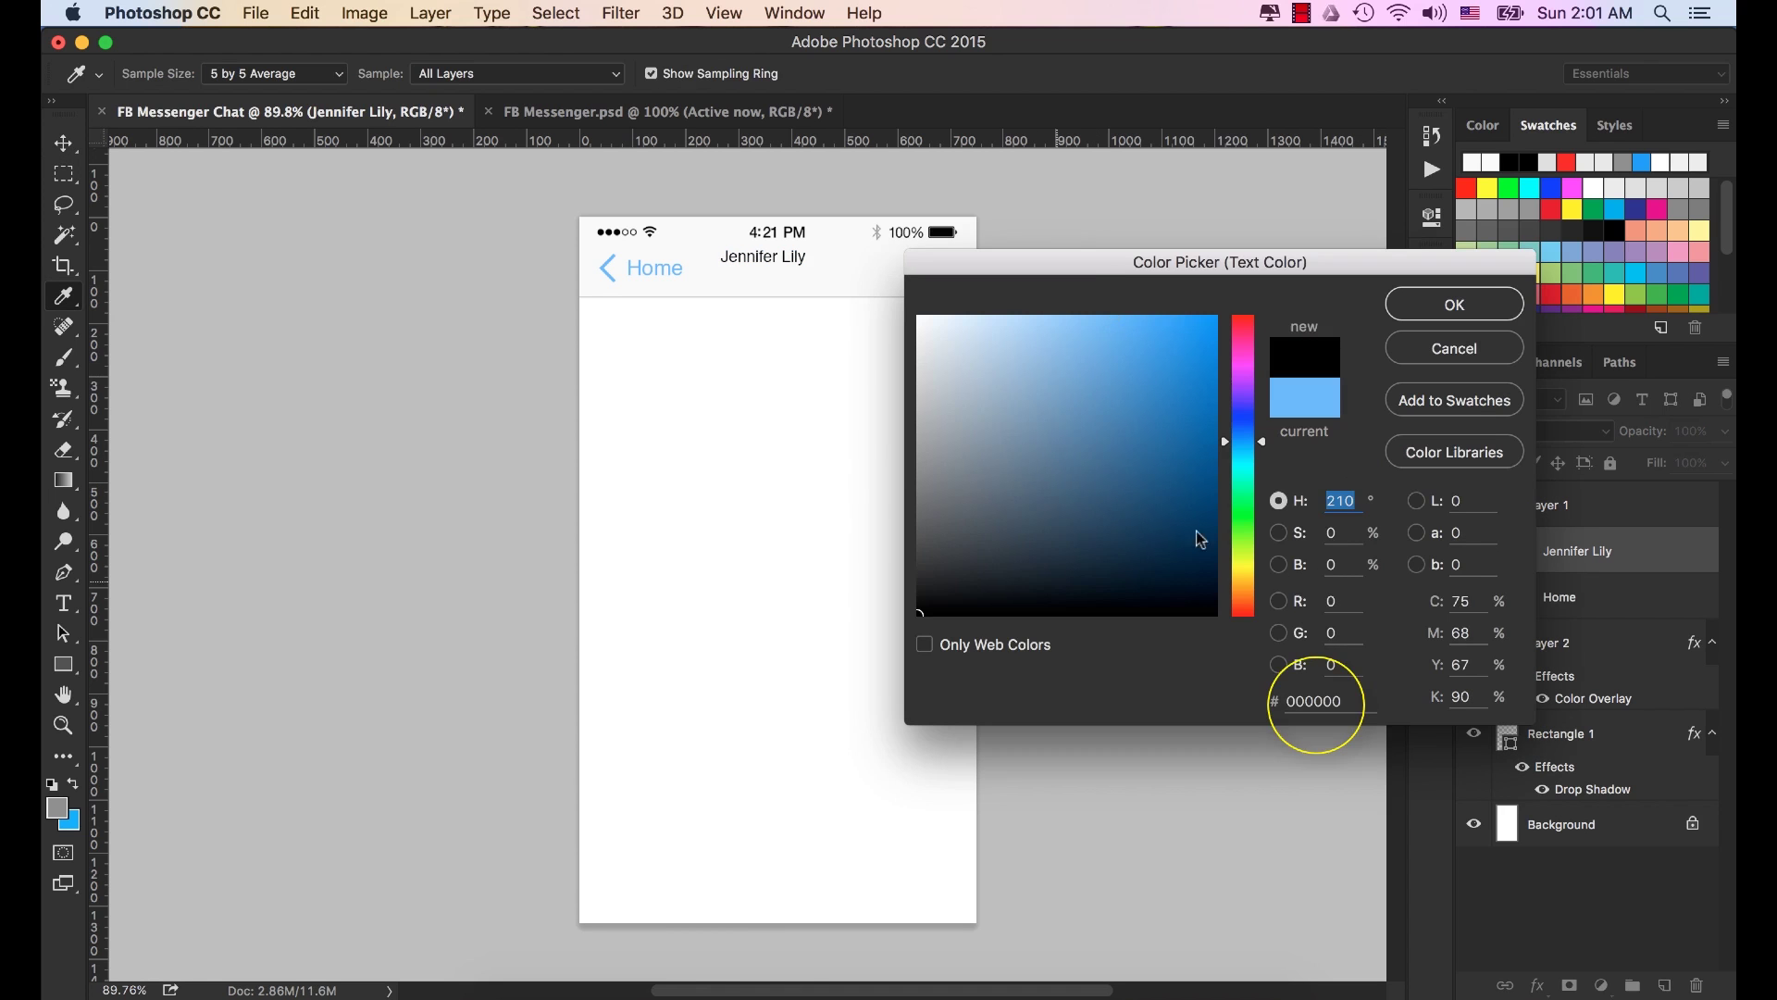
pyautogui.click(1455, 302)
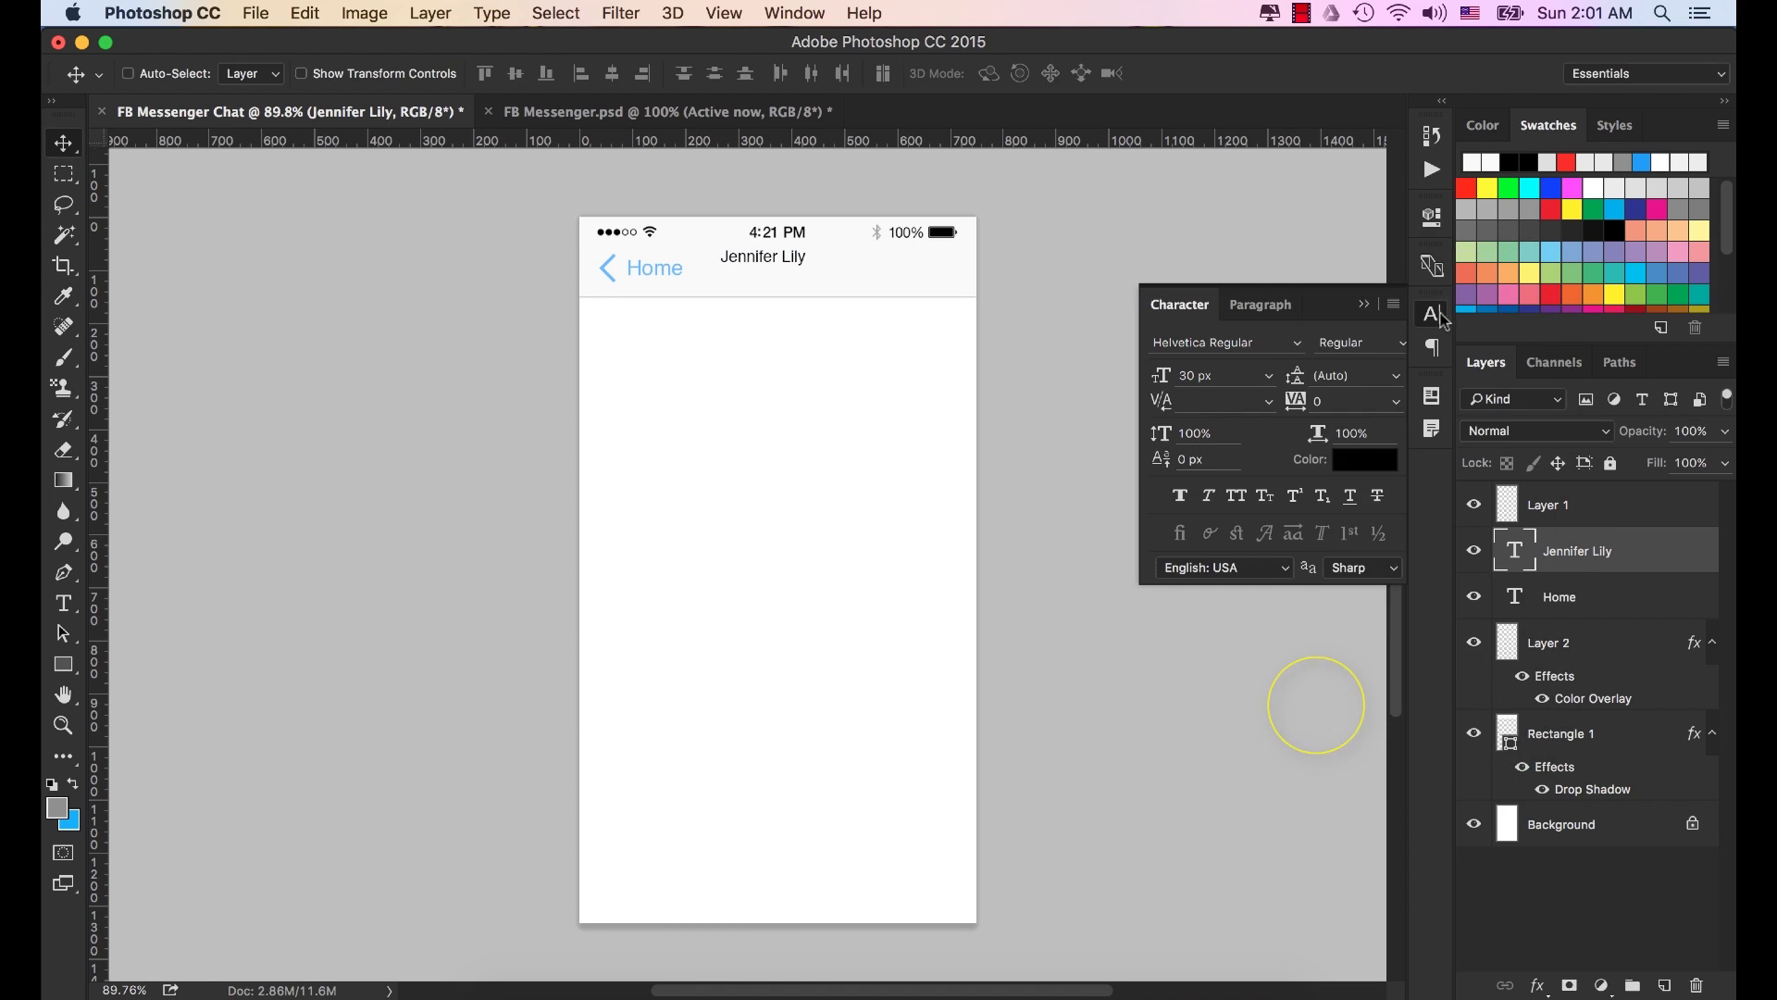
# Centre the title horizontally in the header and nudge it up slightly.
pyautogui.click(1364, 303)
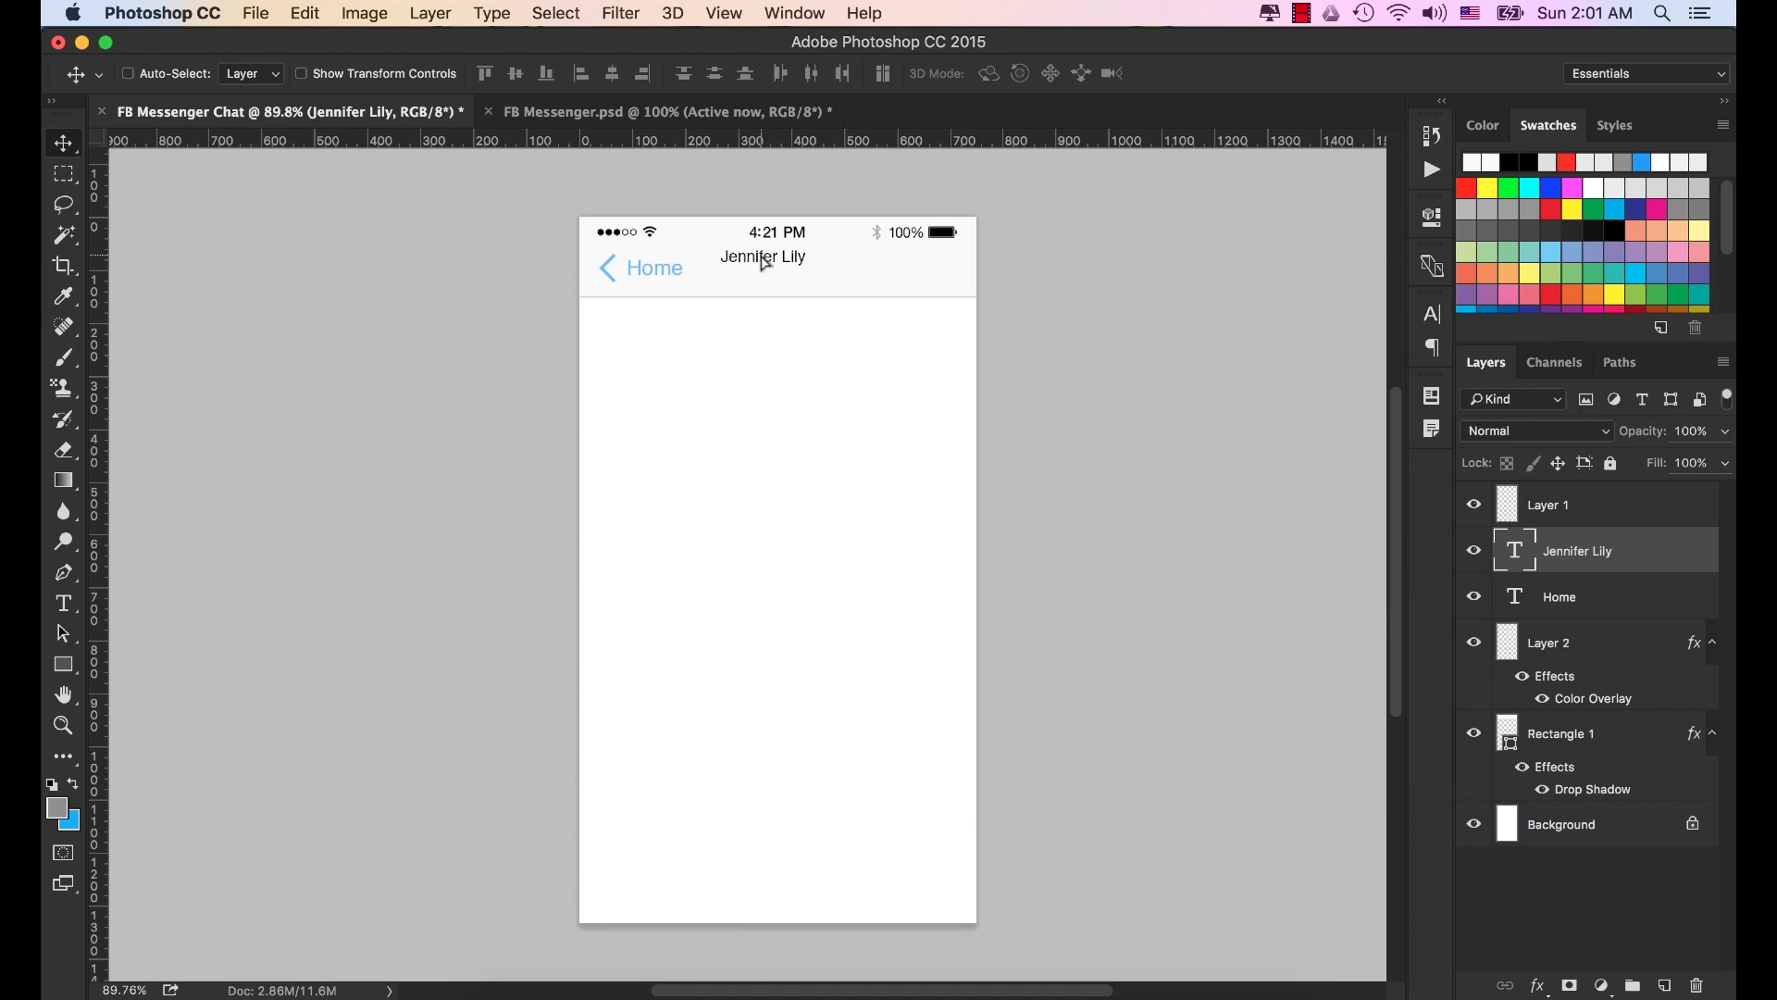
pyautogui.moveTo(766, 264); pyautogui.dragTo(782, 262)
pyautogui.press('Up')
pyautogui.press('Up')
pyautogui.press('Up')
pyautogui.press('Up')
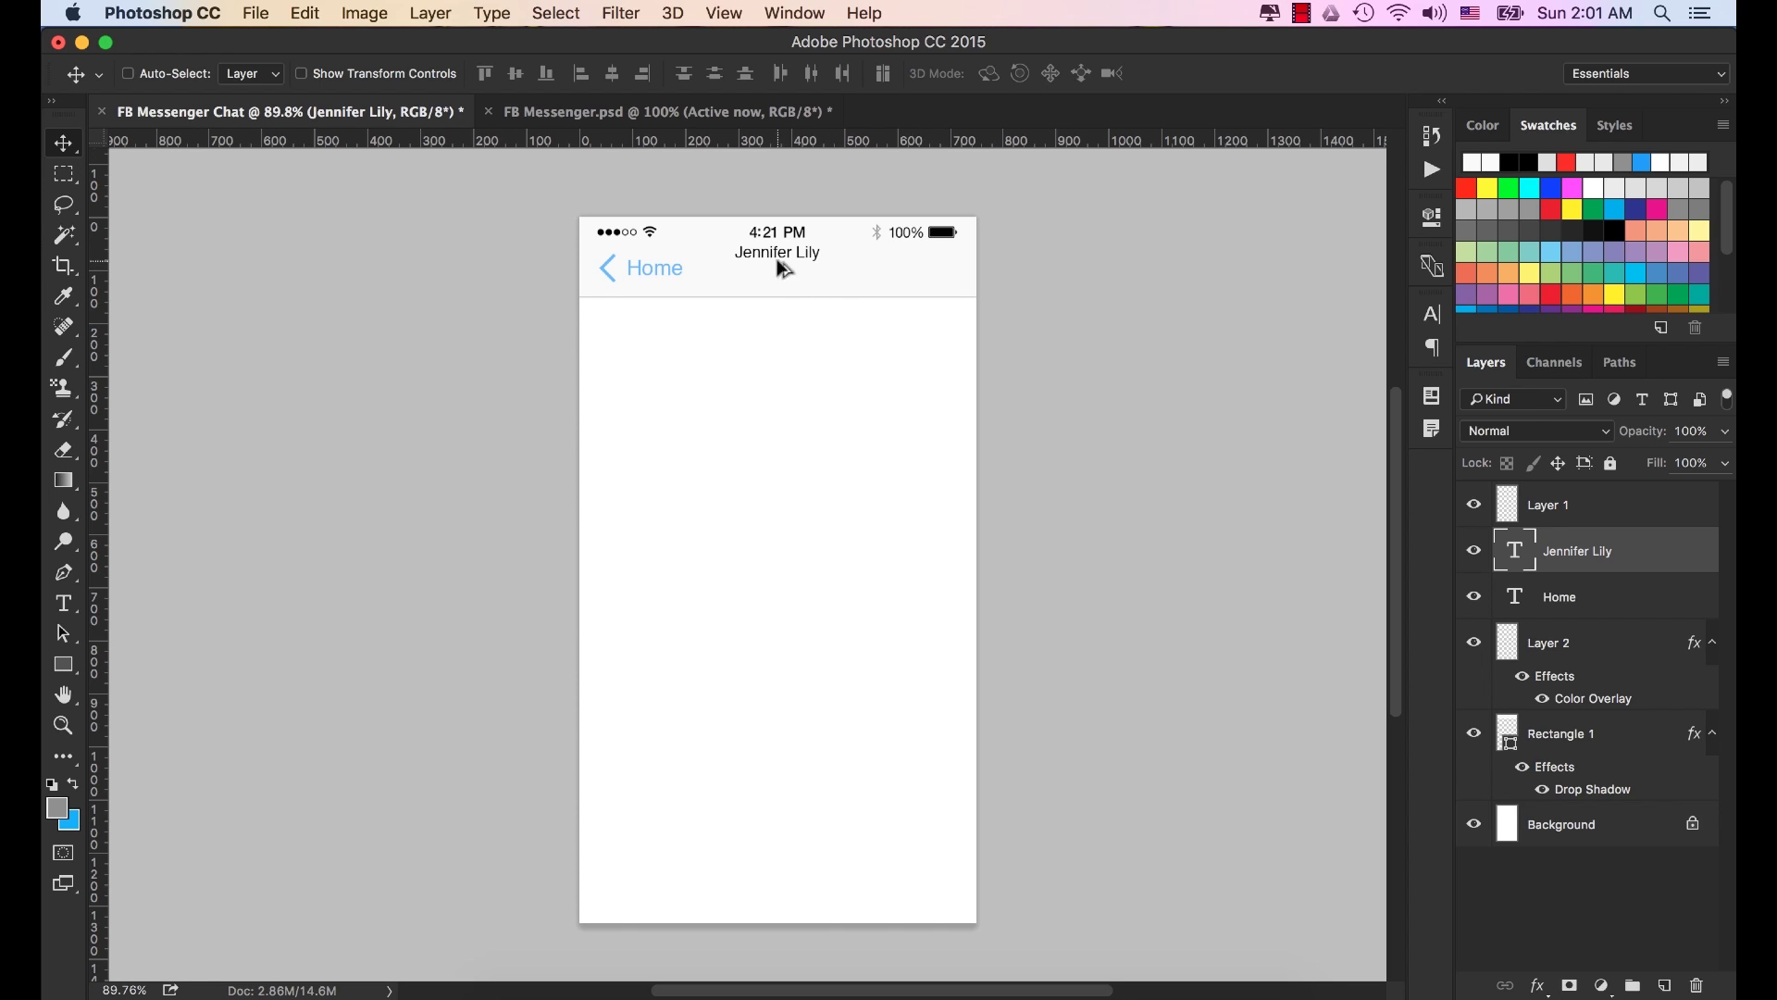
# Duplicate the title just below and set the copy to 26 px Helvetica Light.
pyautogui.moveTo(776, 260); pyautogui.dragTo(777, 282)
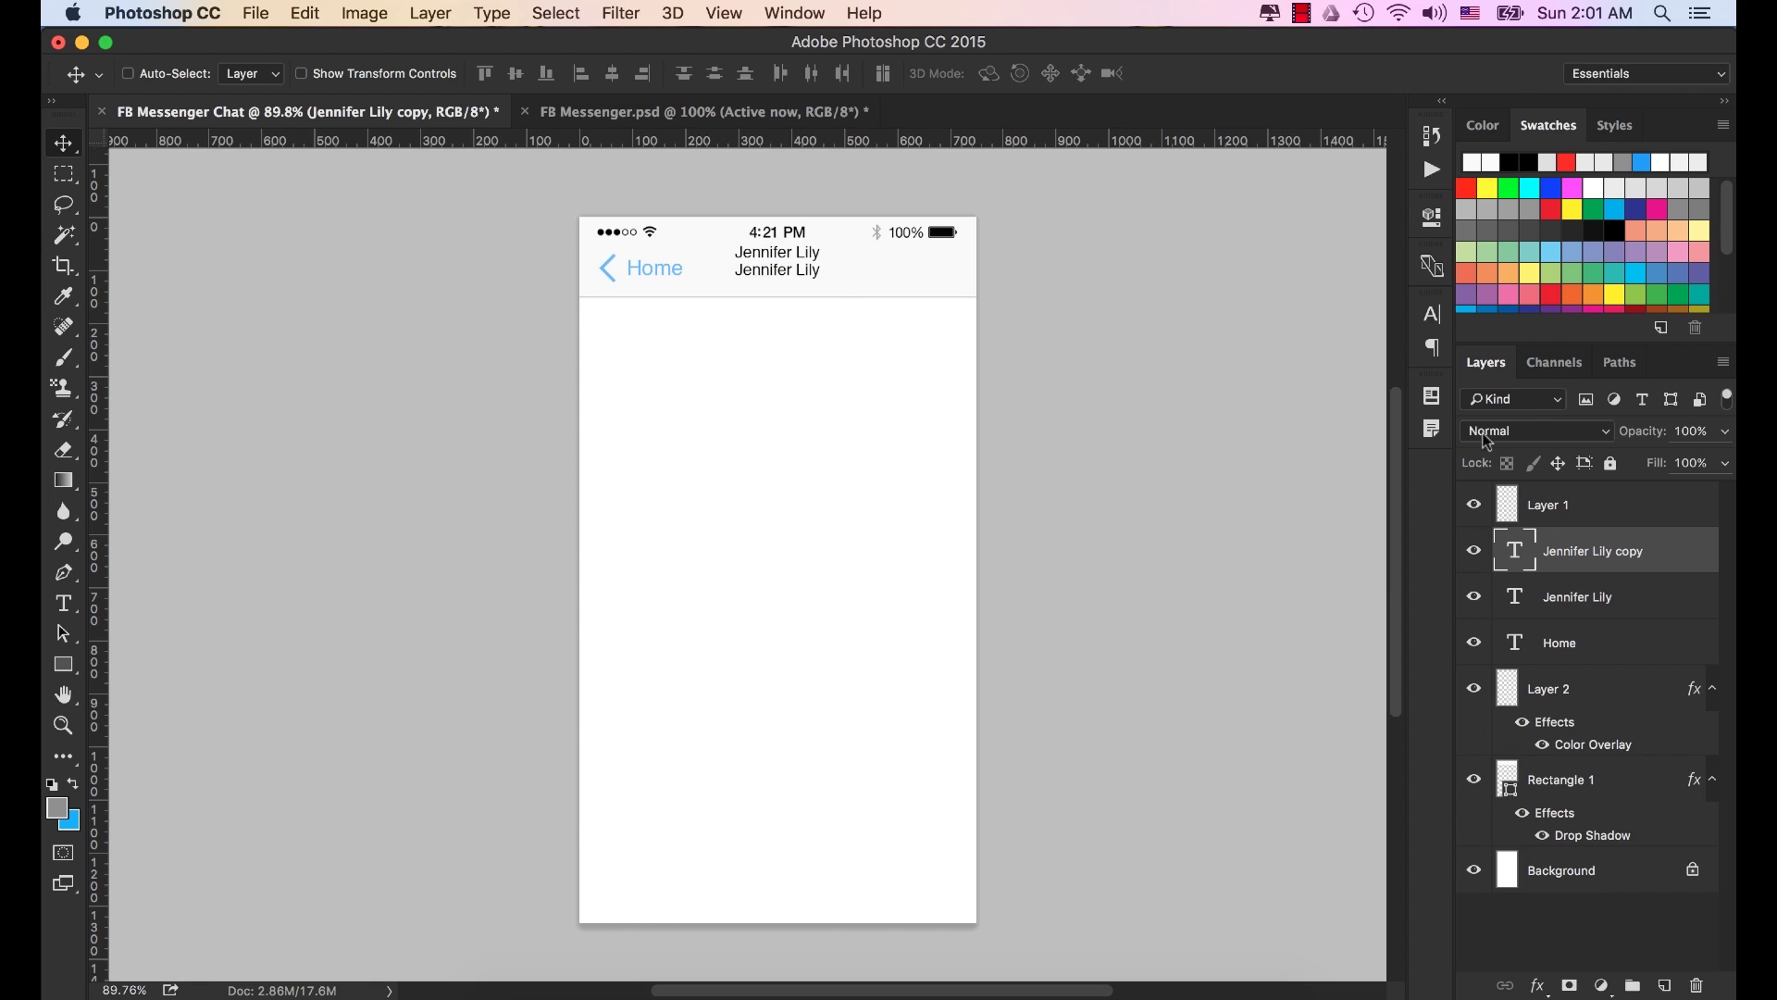
pyautogui.click(1432, 314)
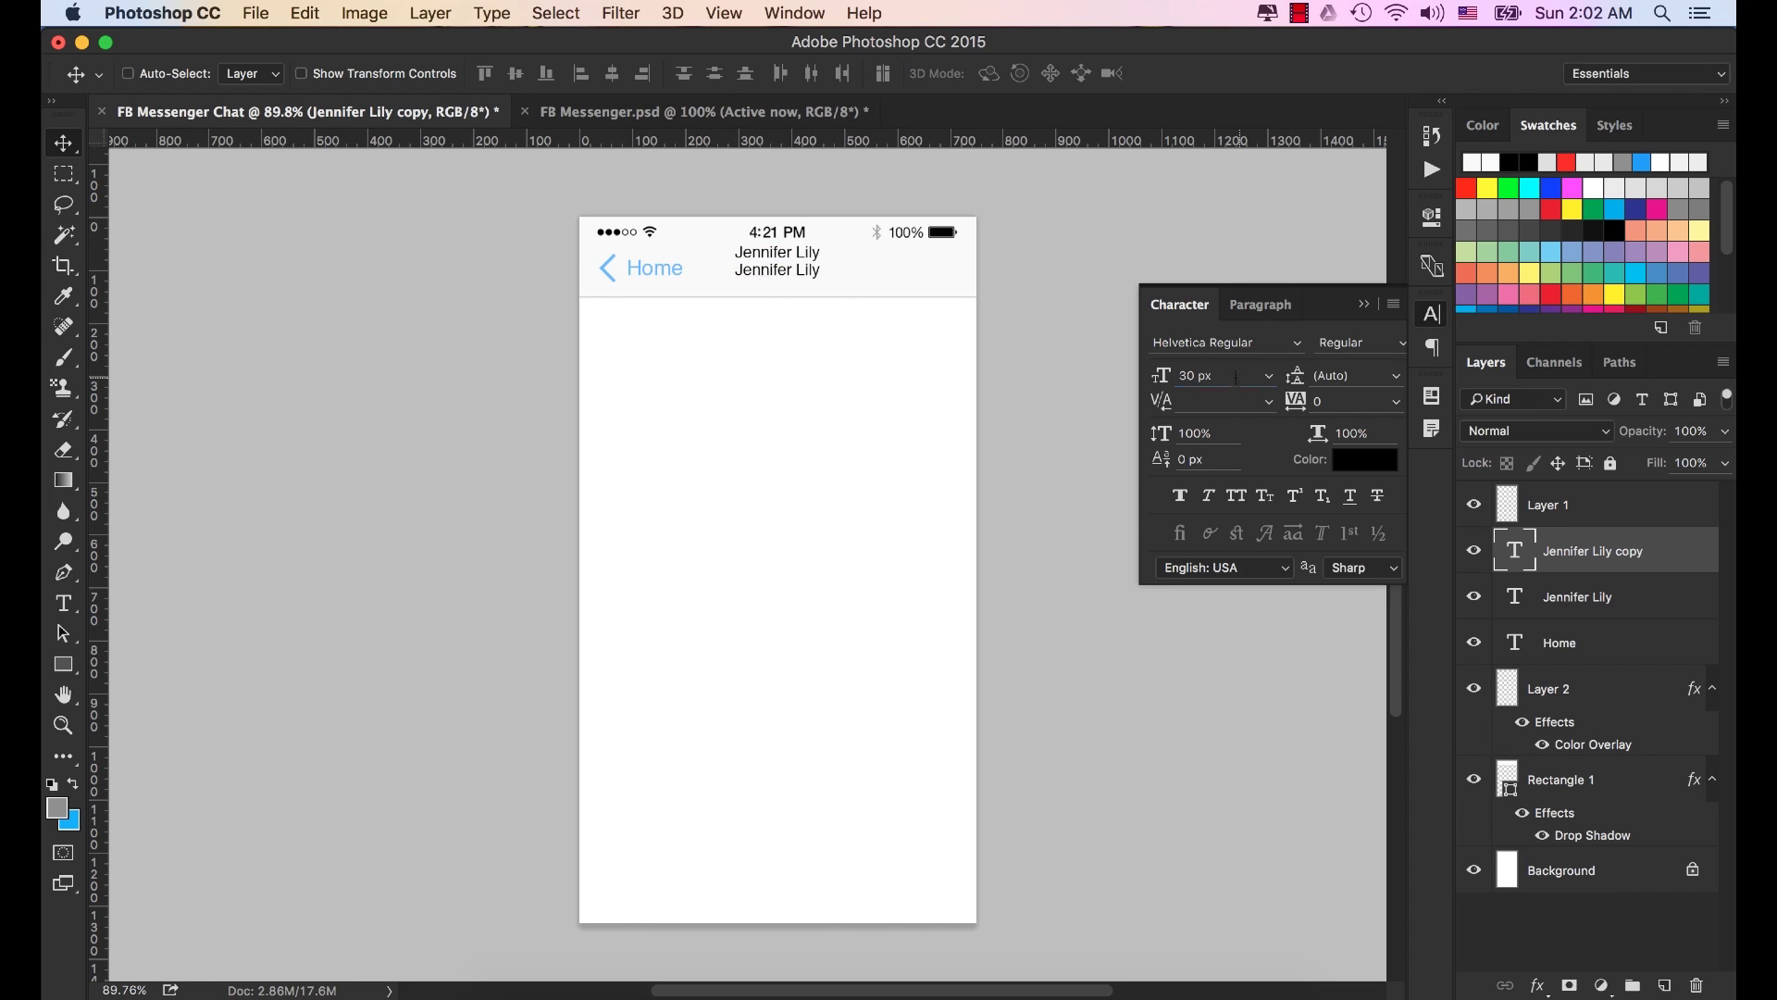
pyautogui.press('Return')
pyautogui.write('2')
pyautogui.press('Tab')
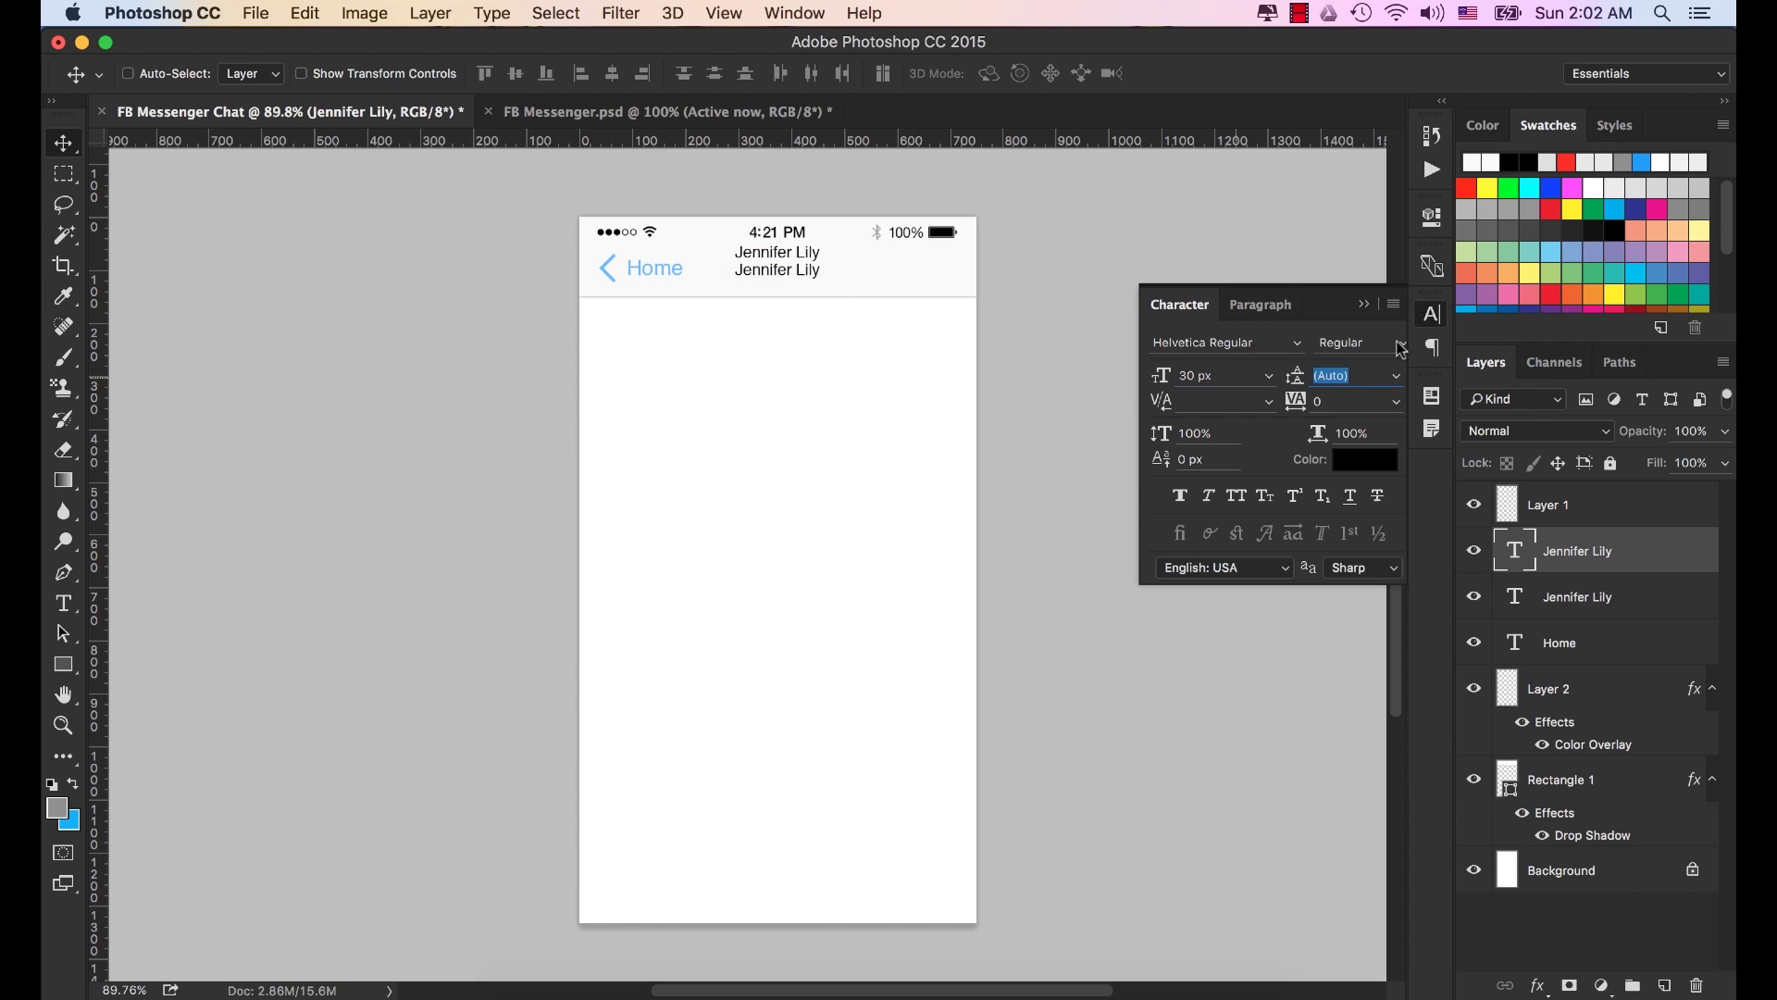
pyautogui.click(1245, 377)
pyautogui.write('26')
pyautogui.press('Tab')
pyautogui.click(1400, 348)
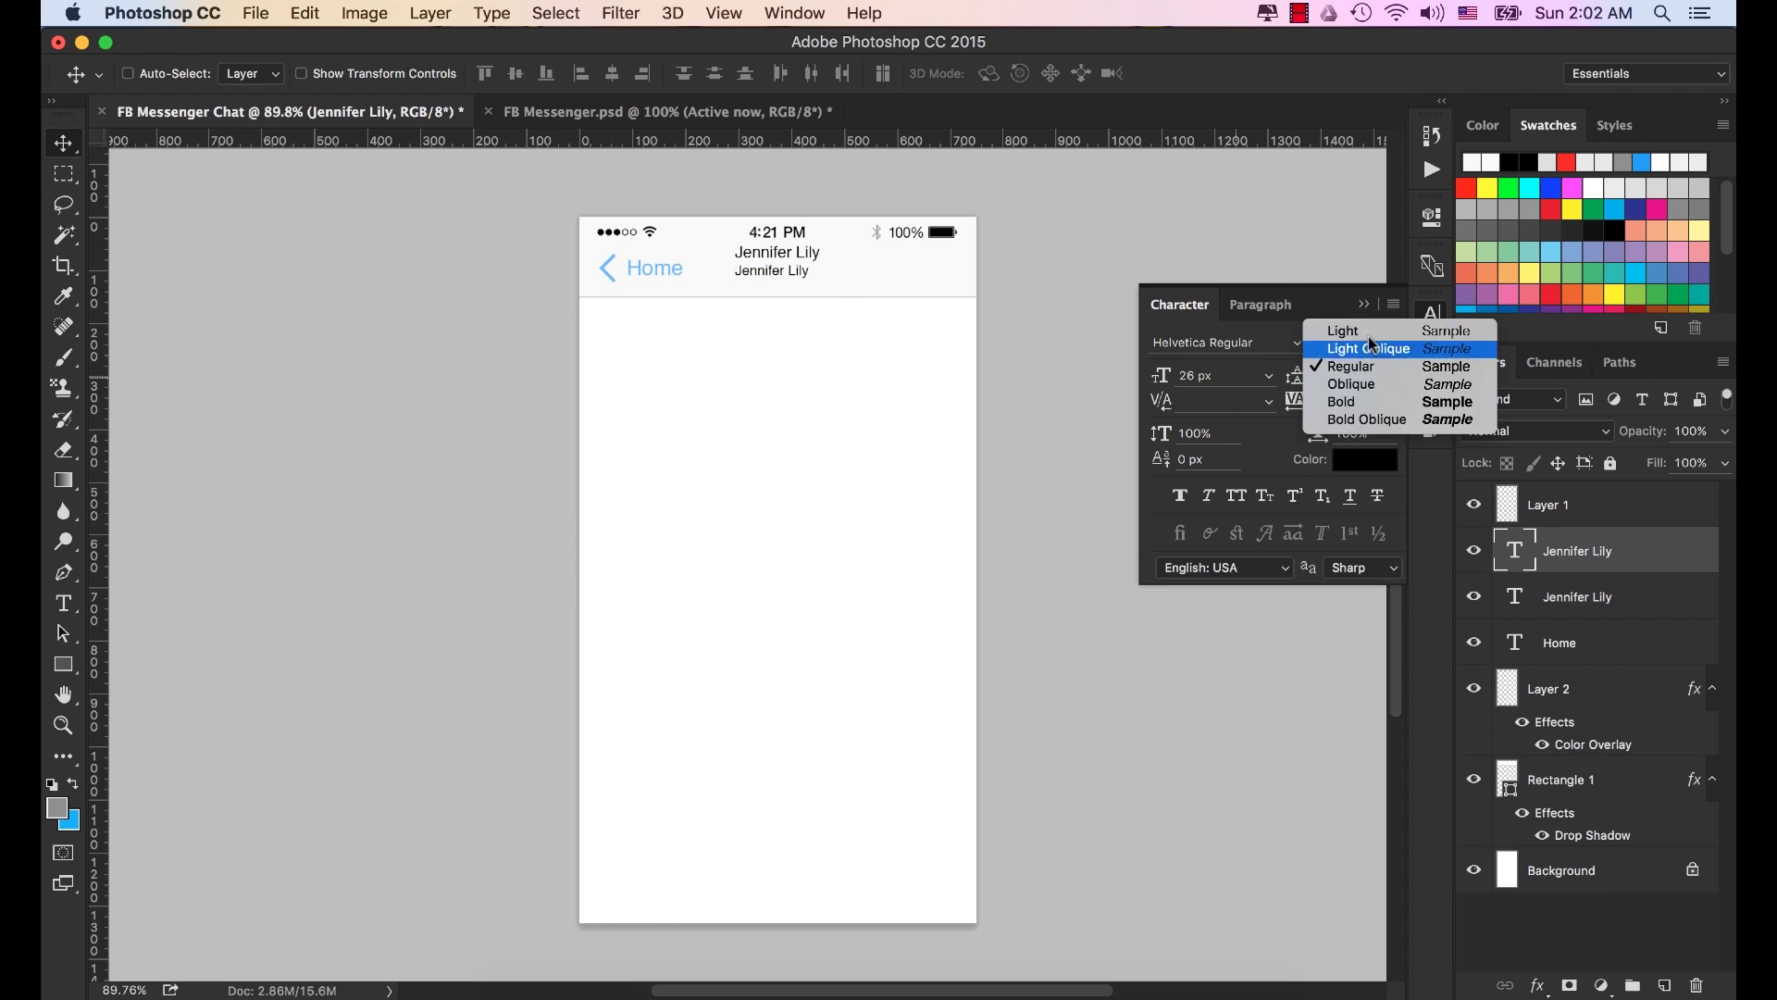
pyautogui.click(1369, 334)
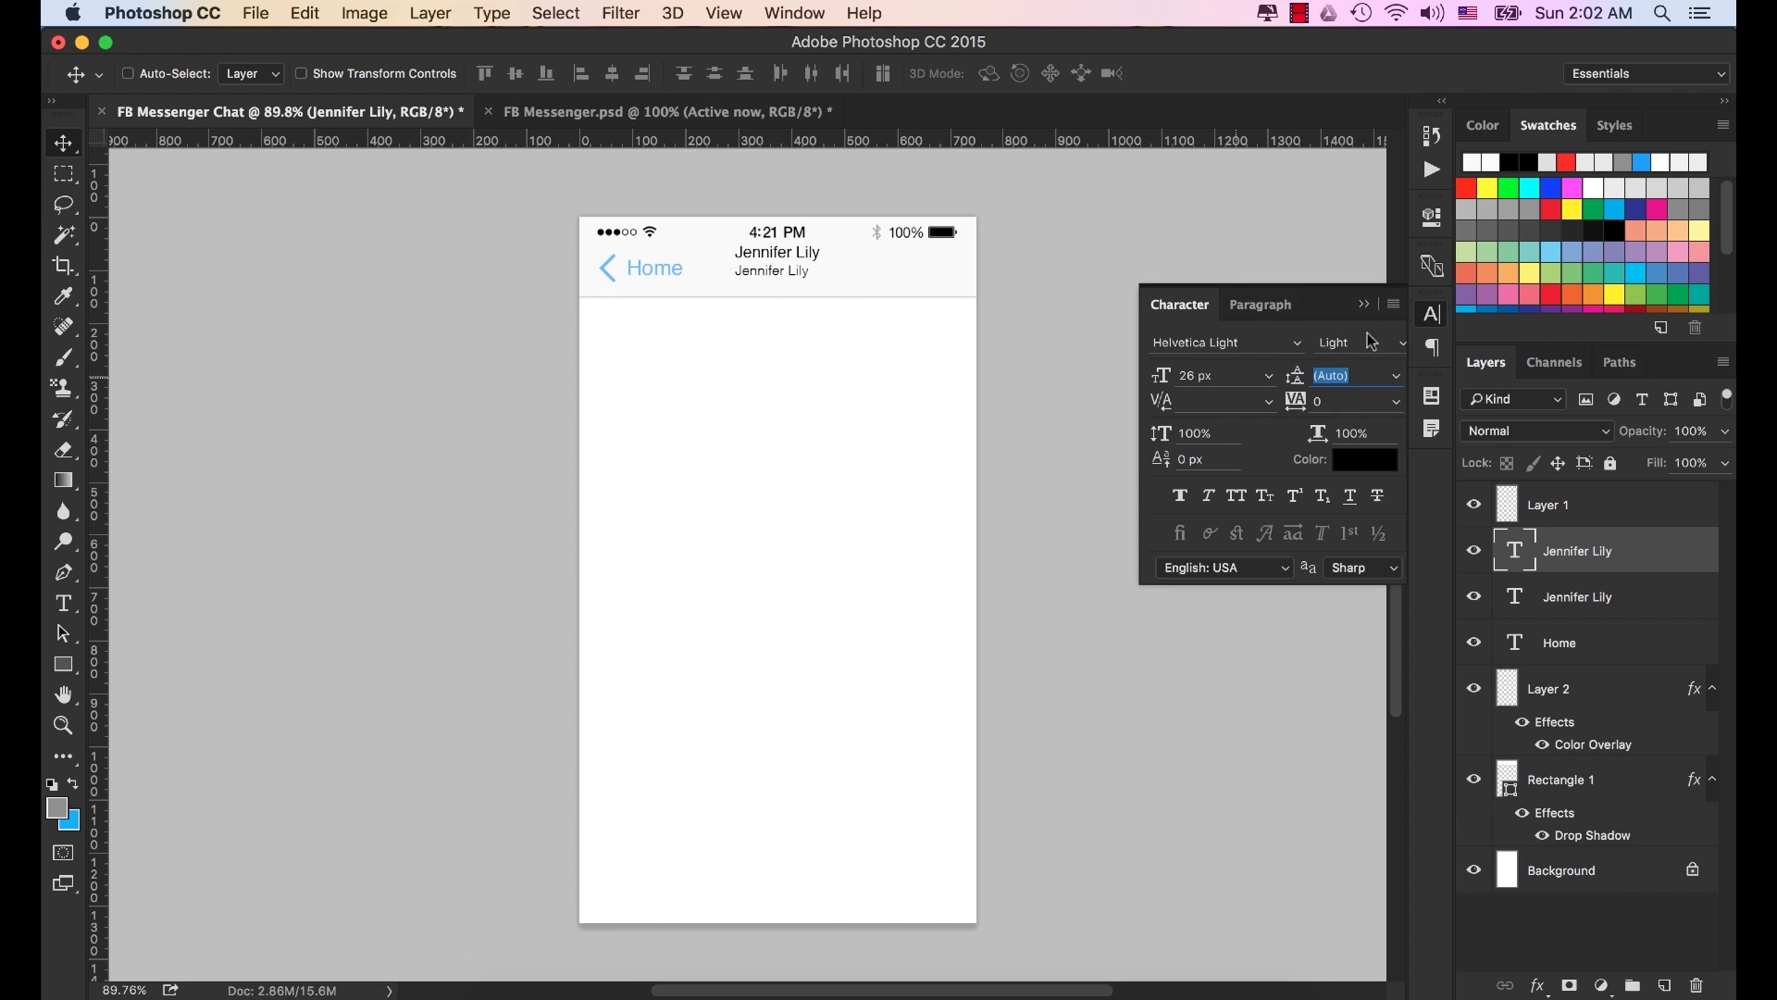
# Colour the copied line grey (777777).
pyautogui.click(1368, 461)
pyautogui.click(1358, 700)
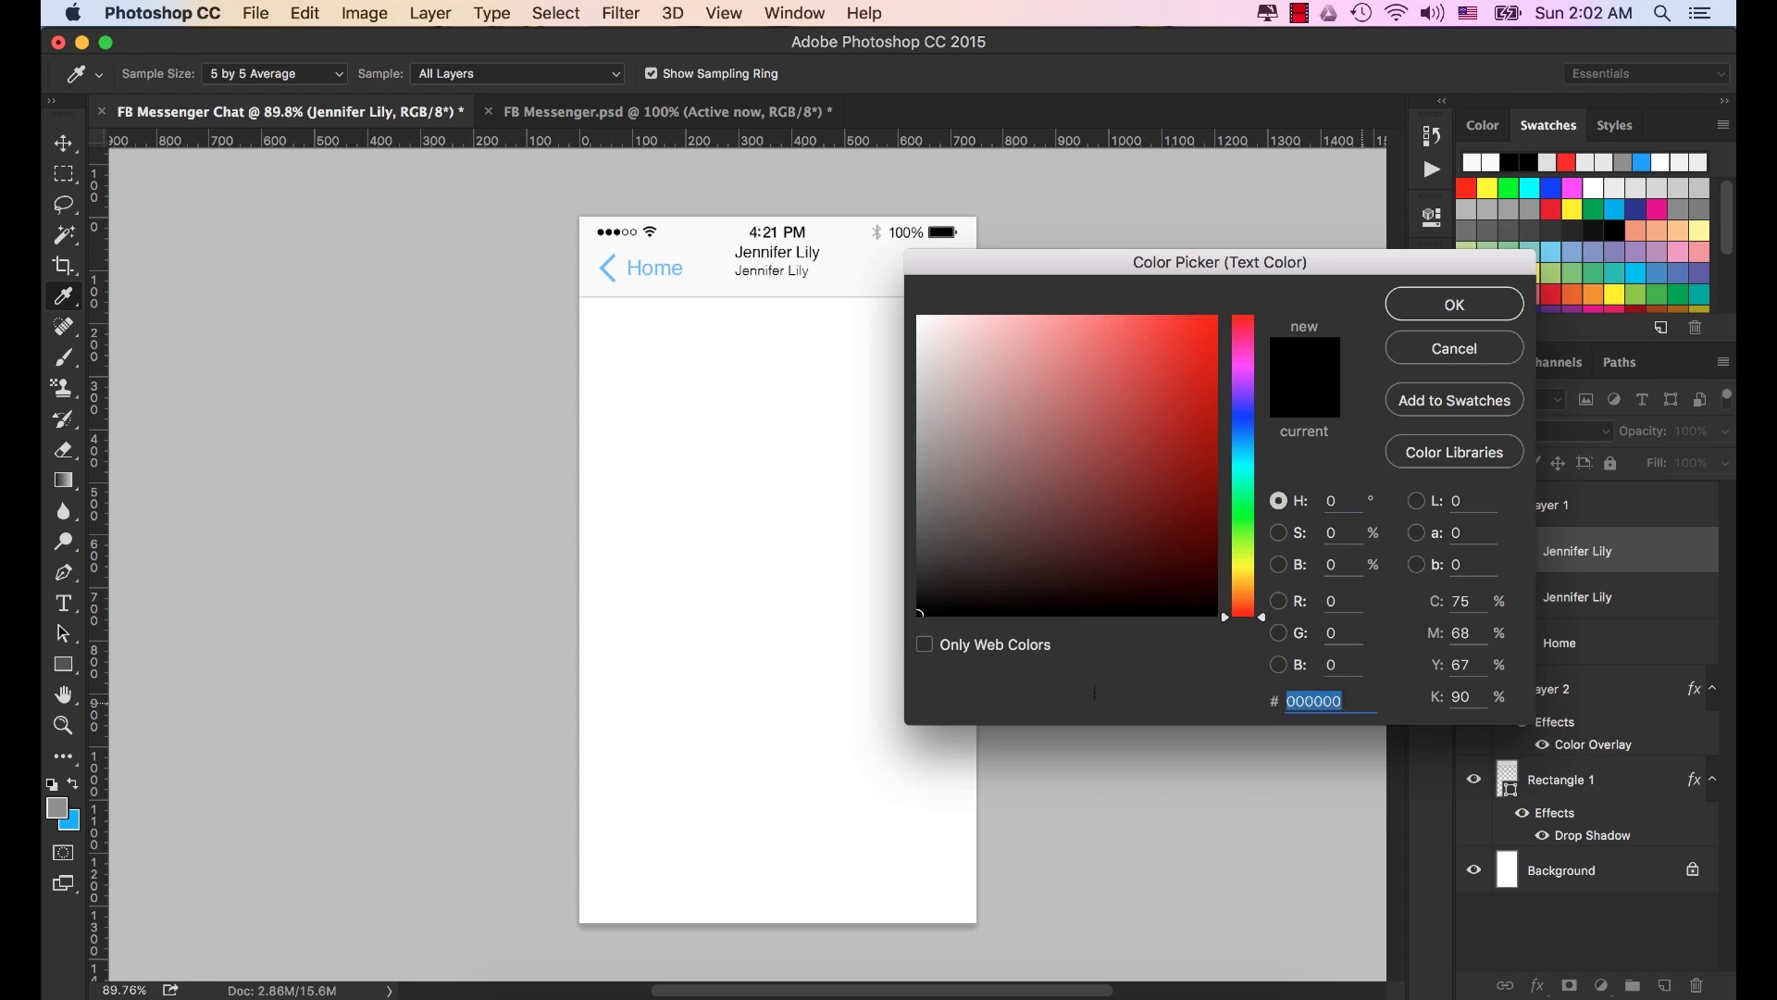
pyautogui.write('777')
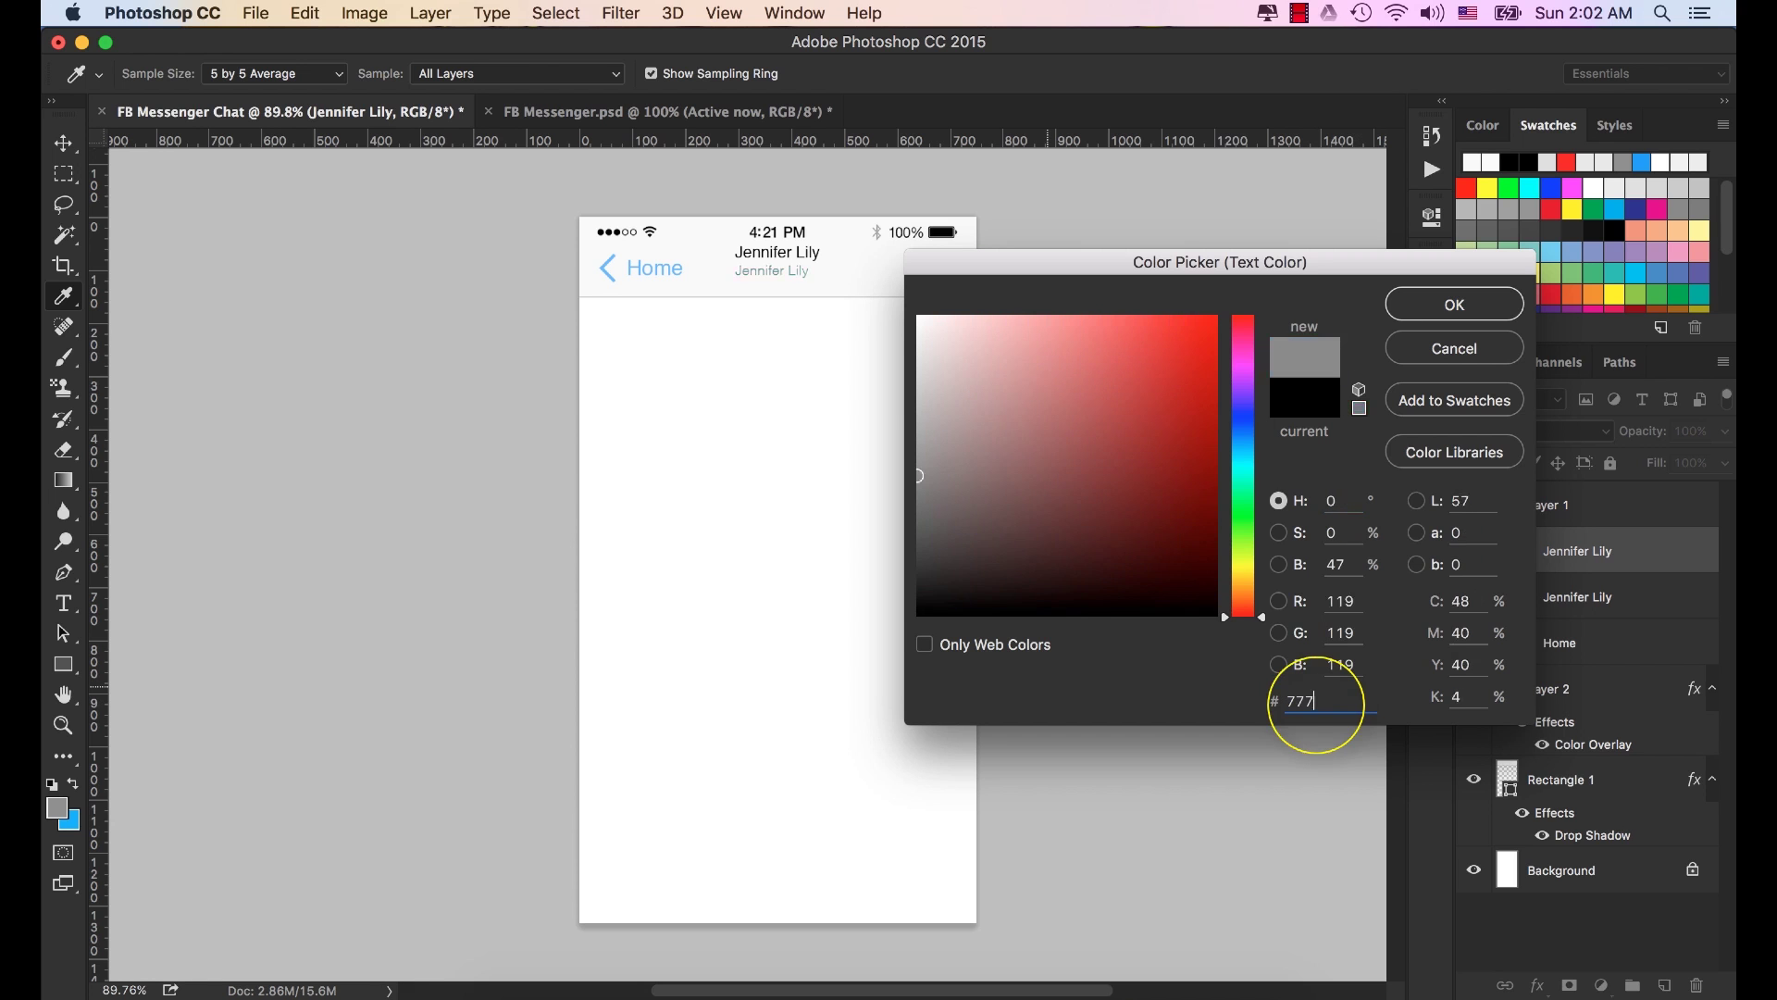
pyautogui.write('777')
pyautogui.click(1423, 309)
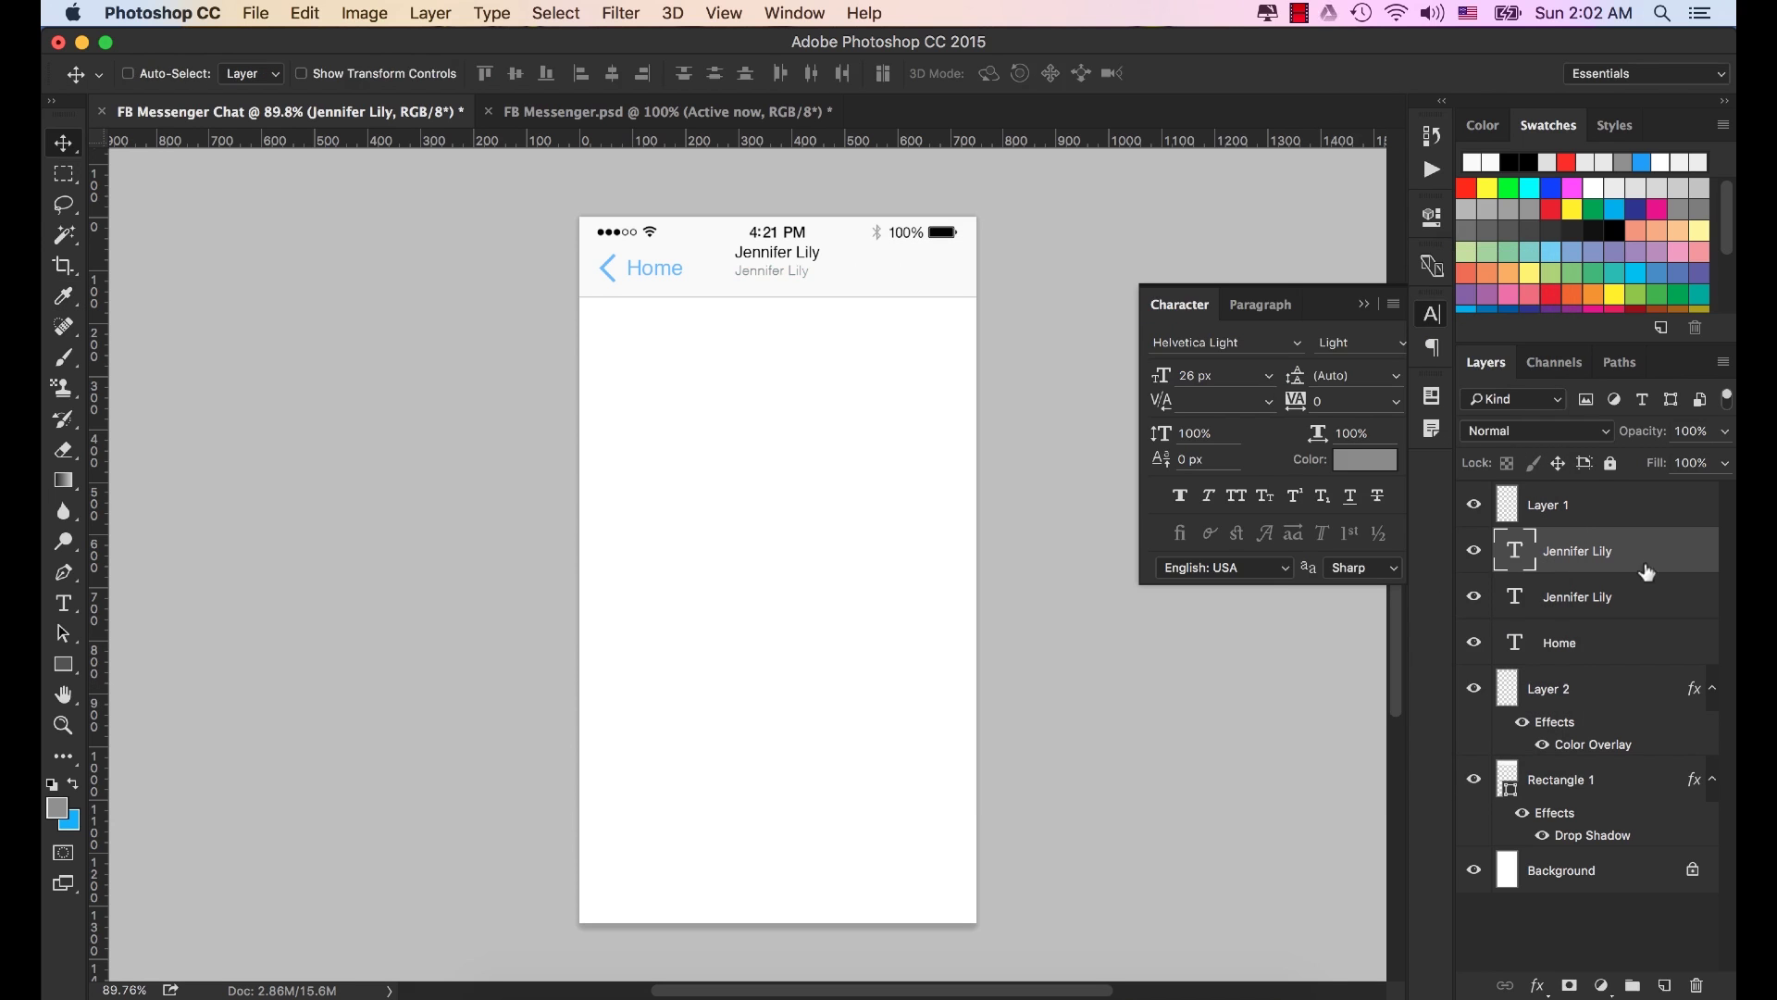
pyautogui.doubleClick(1517, 548)
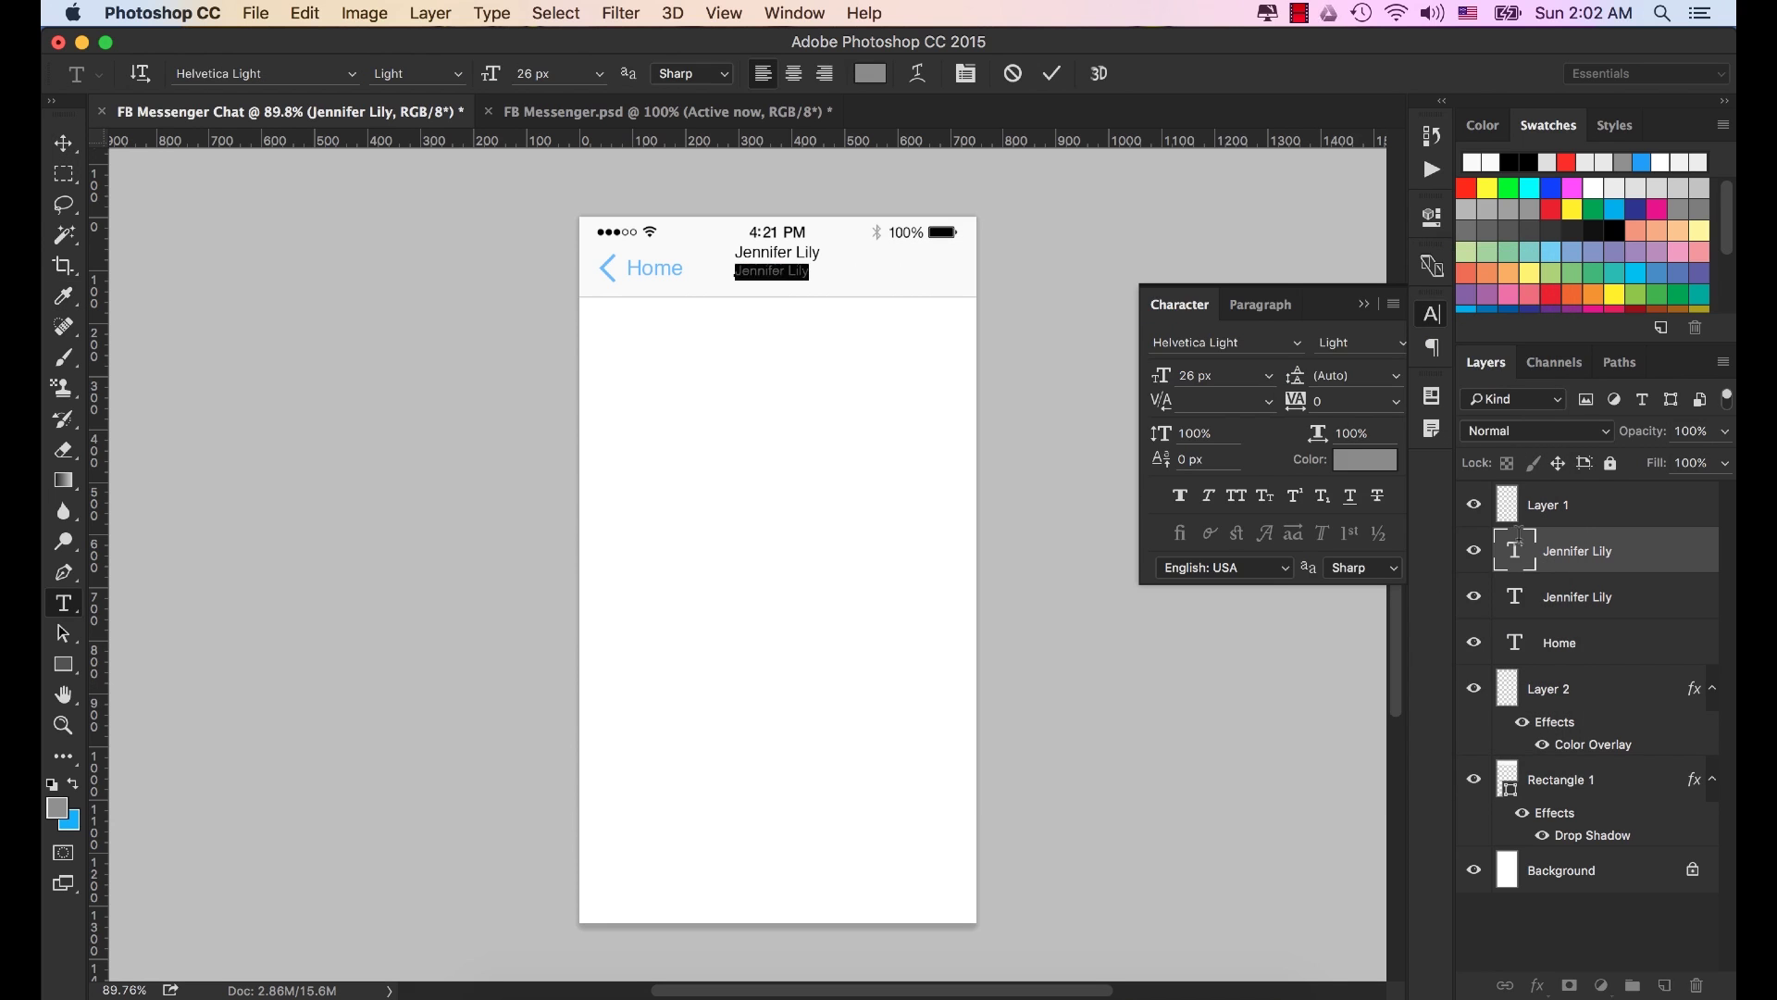
pyautogui.write('Active now')
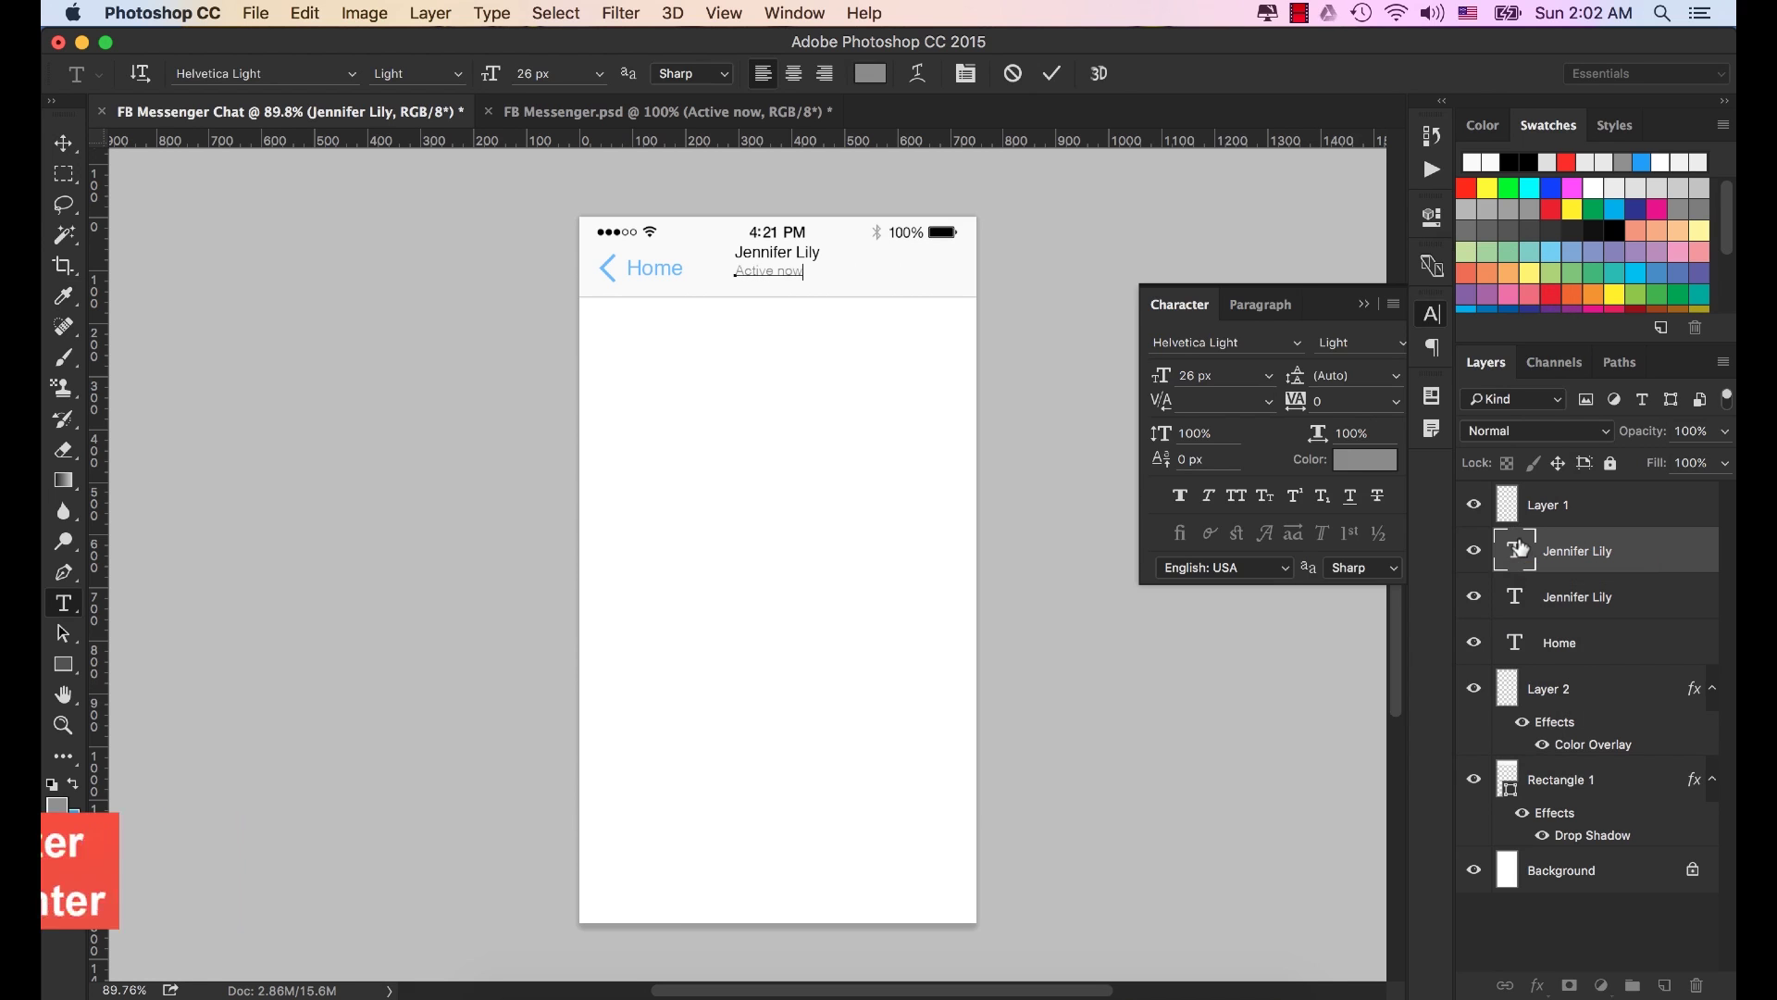
pyautogui.press('super+Return')
pyautogui.press('v')
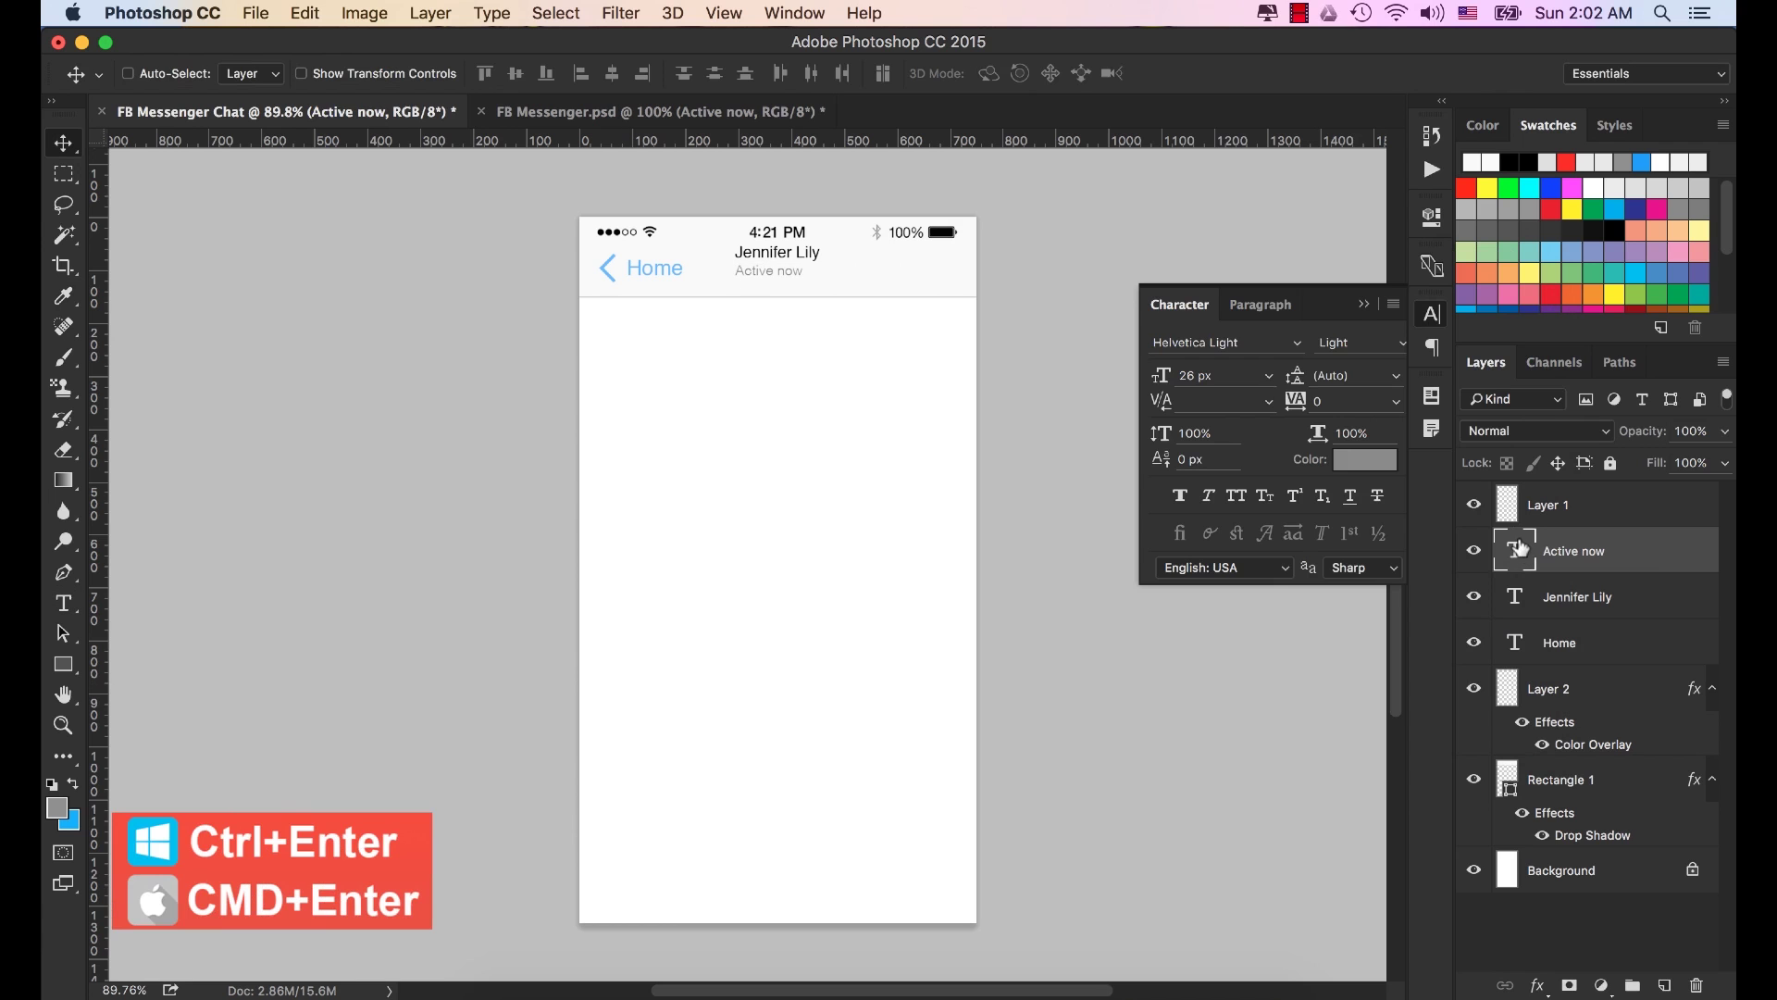
pyautogui.click(1364, 304)
pyautogui.moveTo(773, 278); pyautogui.dragTo(781, 275)
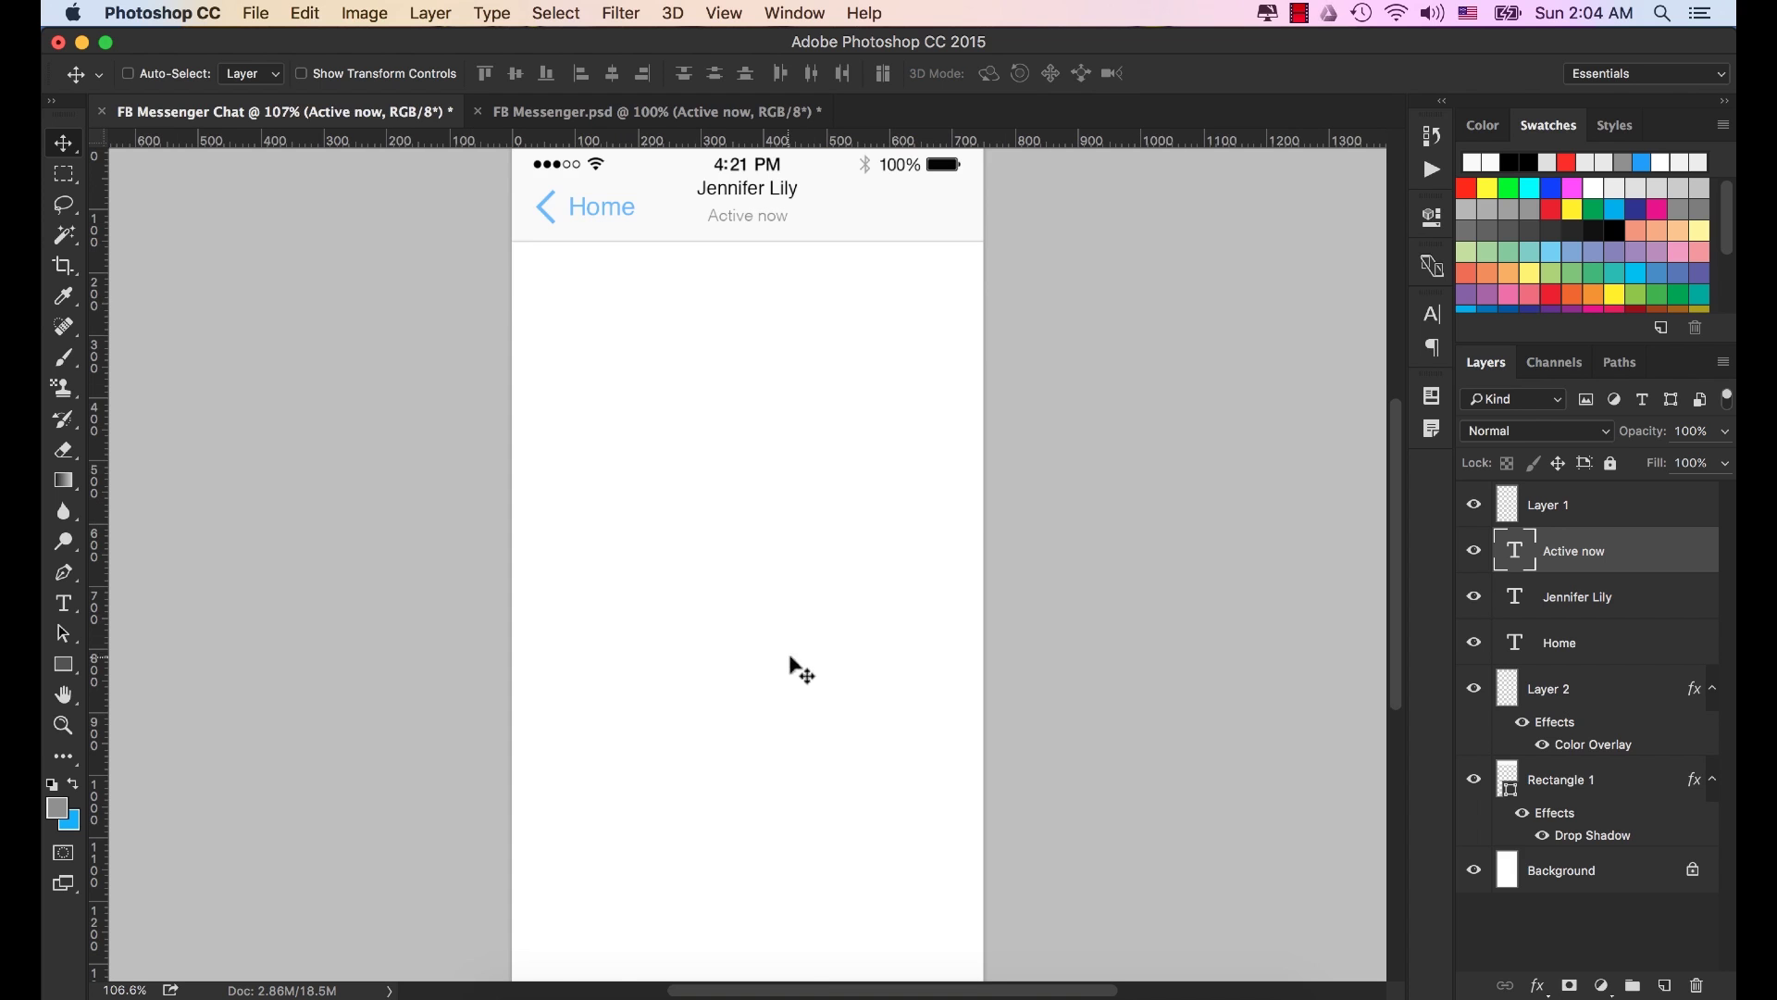
pyautogui.click(524, 994)
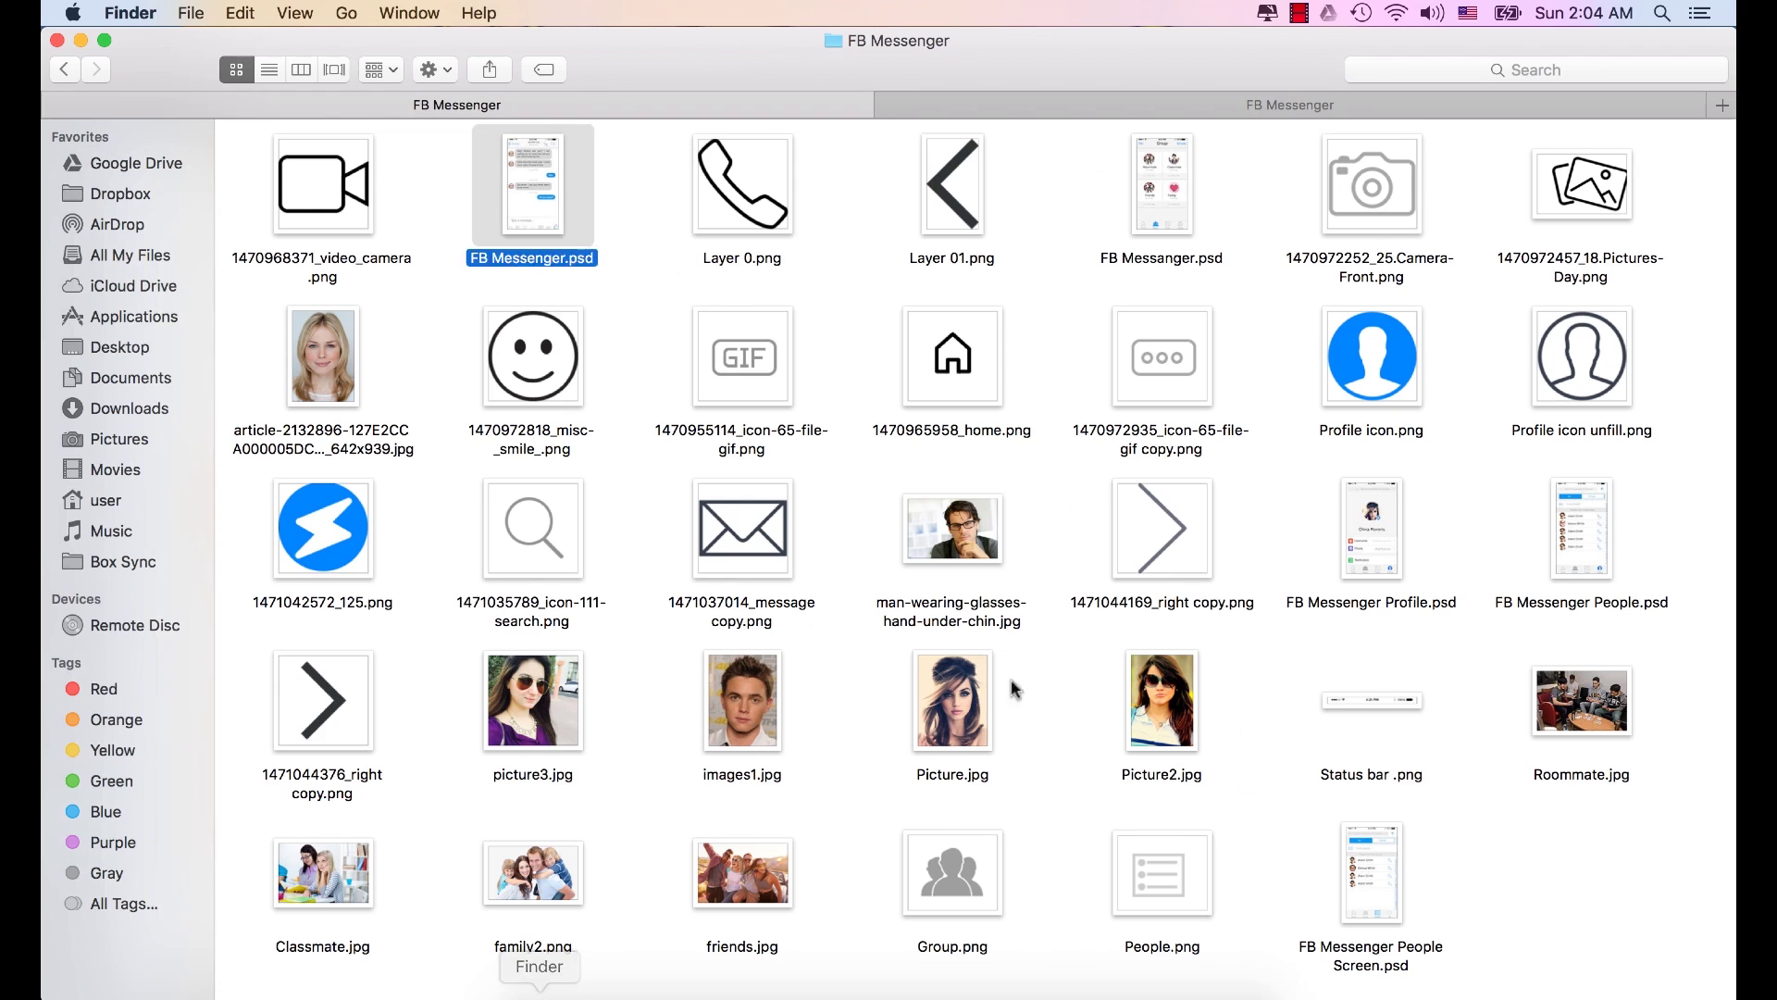
pyautogui.click(1171, 529)
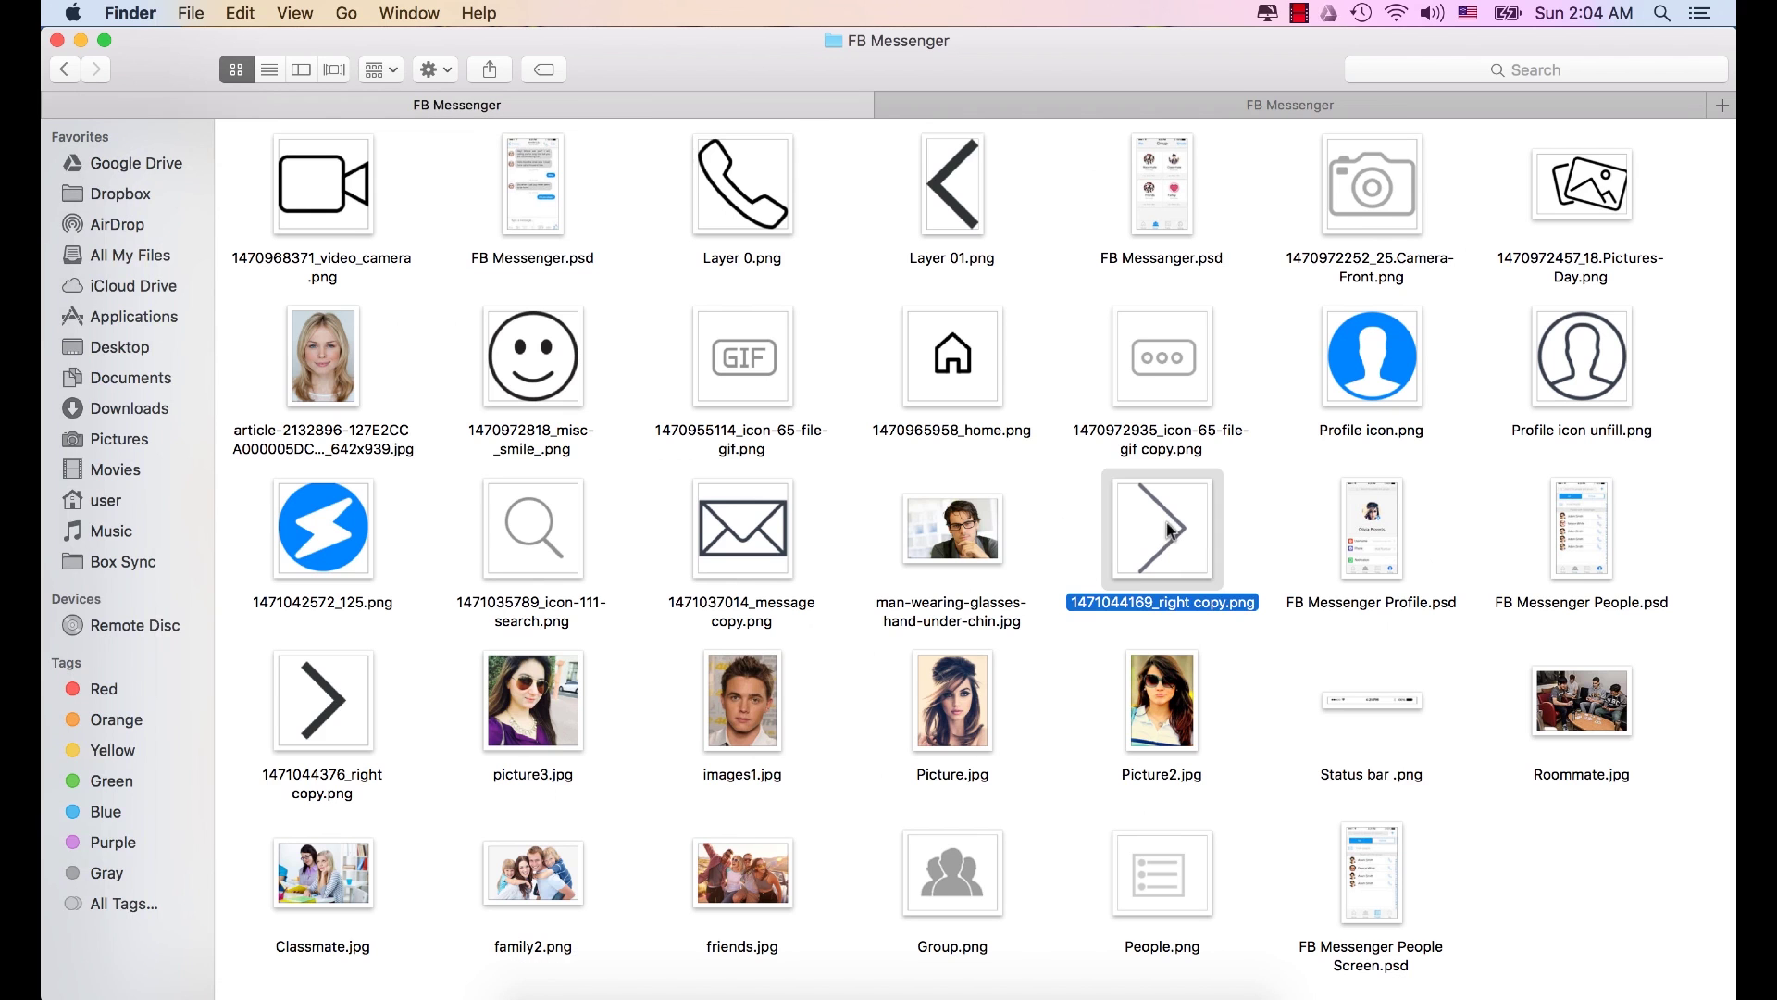
pyautogui.click(324, 696)
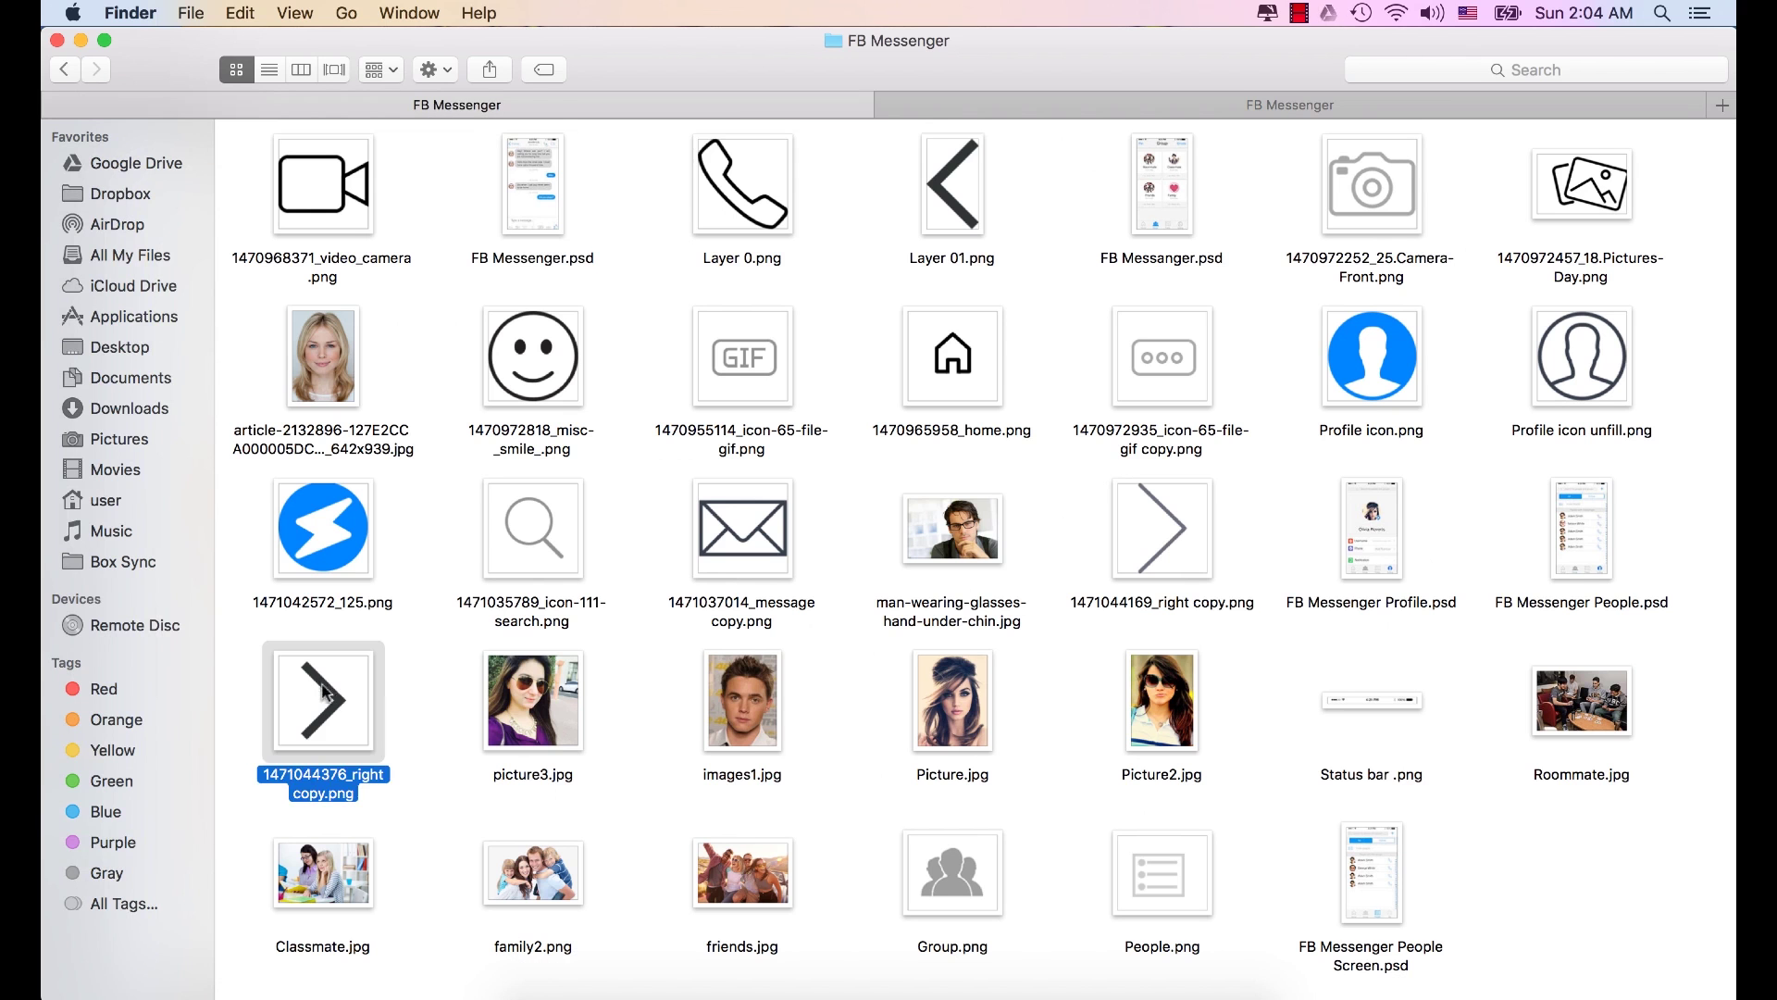
pyautogui.click(1161, 532)
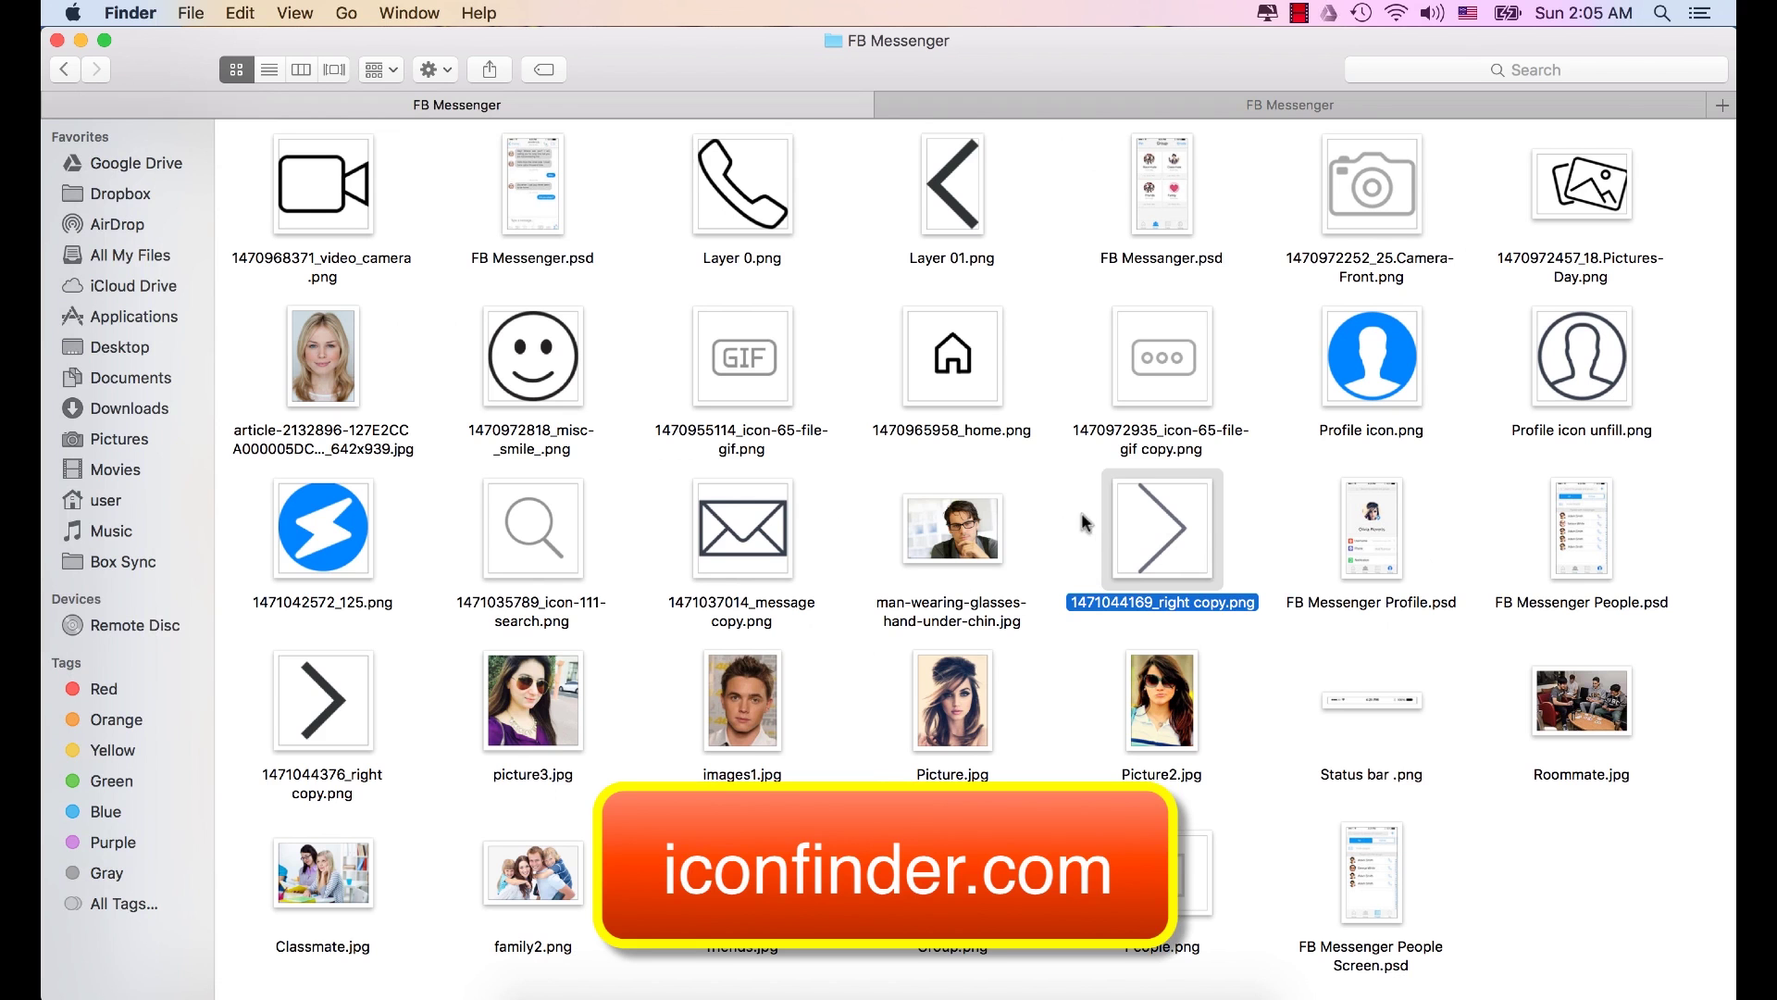
pyautogui.rightClick(1180, 525)
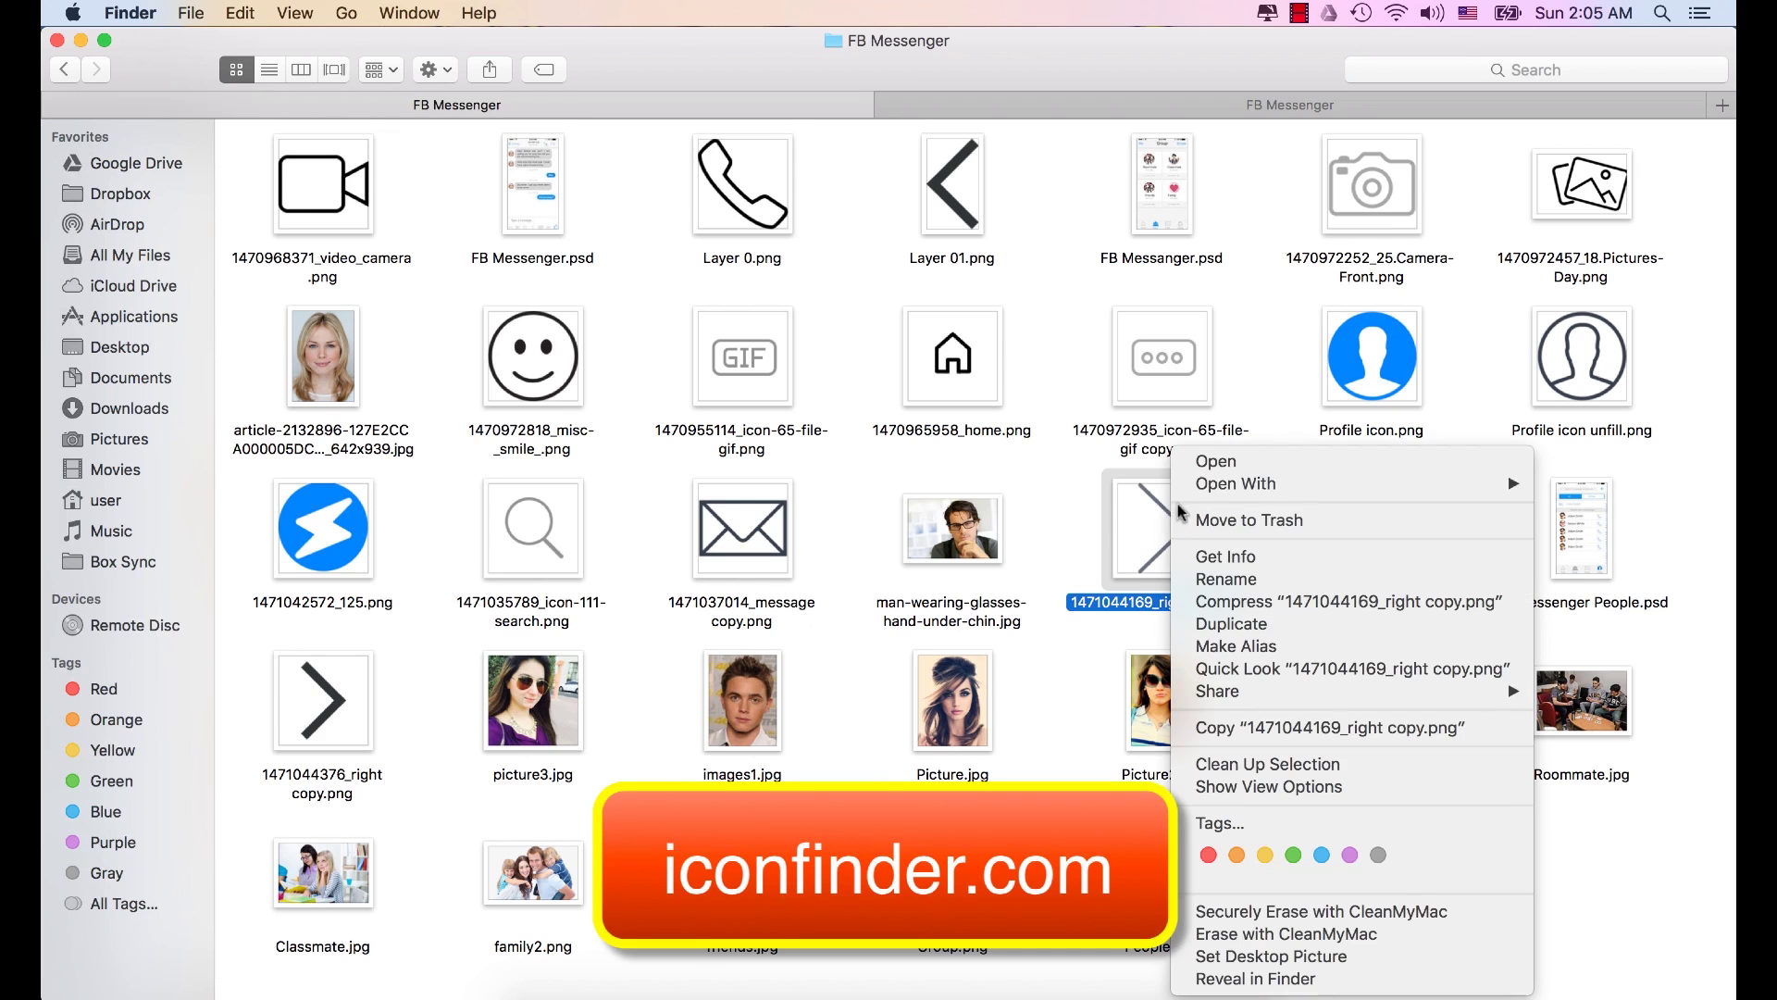
pyautogui.moveTo(1236, 497)
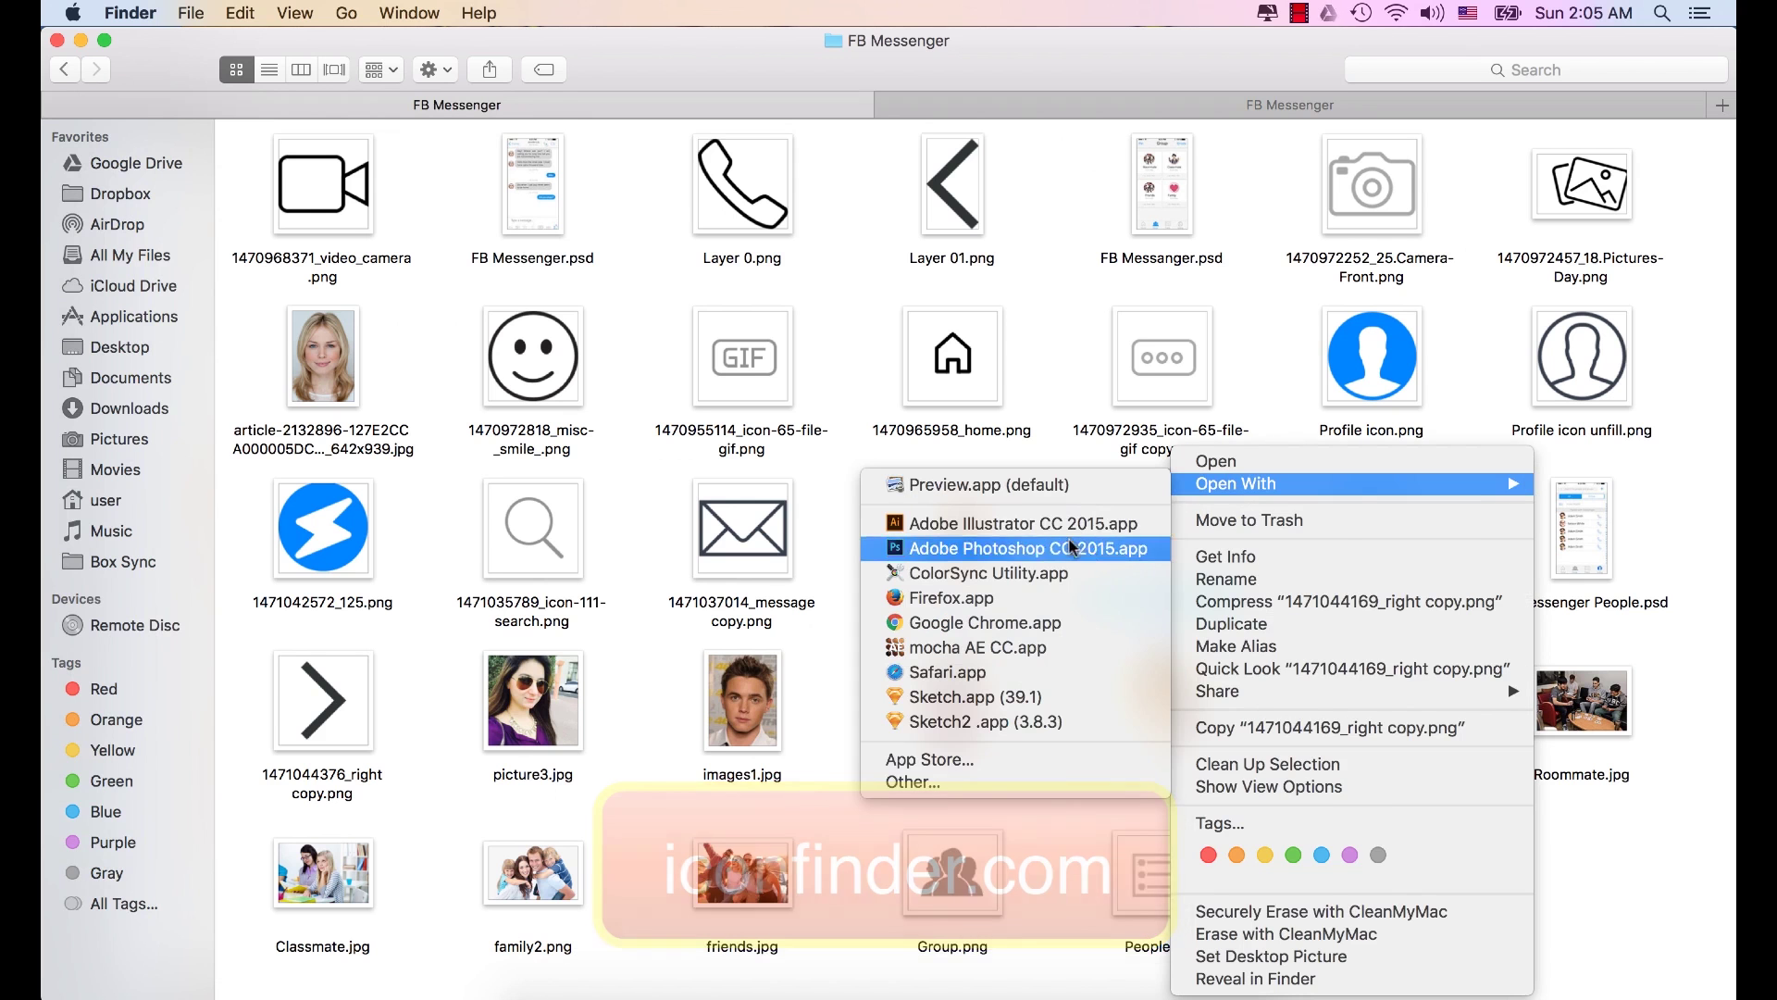
pyautogui.click(1069, 546)
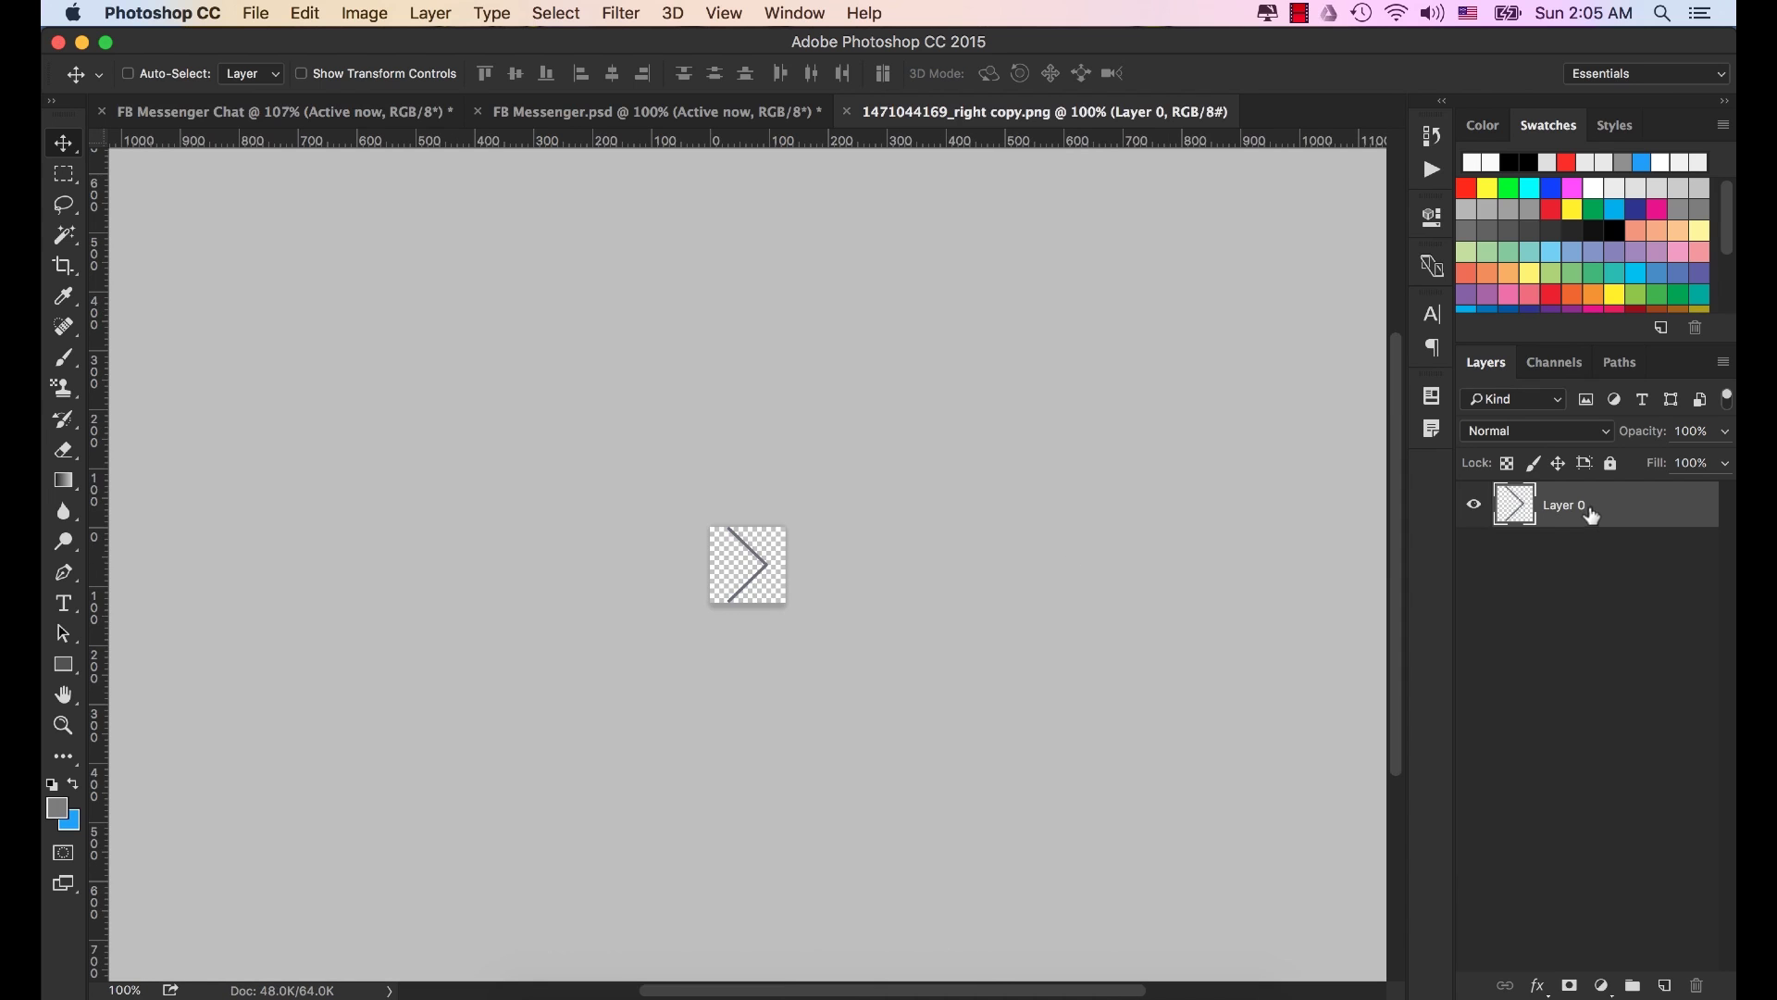
# Give the arrow layer a grey a6a6a6 Color Overlay.
pyautogui.click(1541, 986)
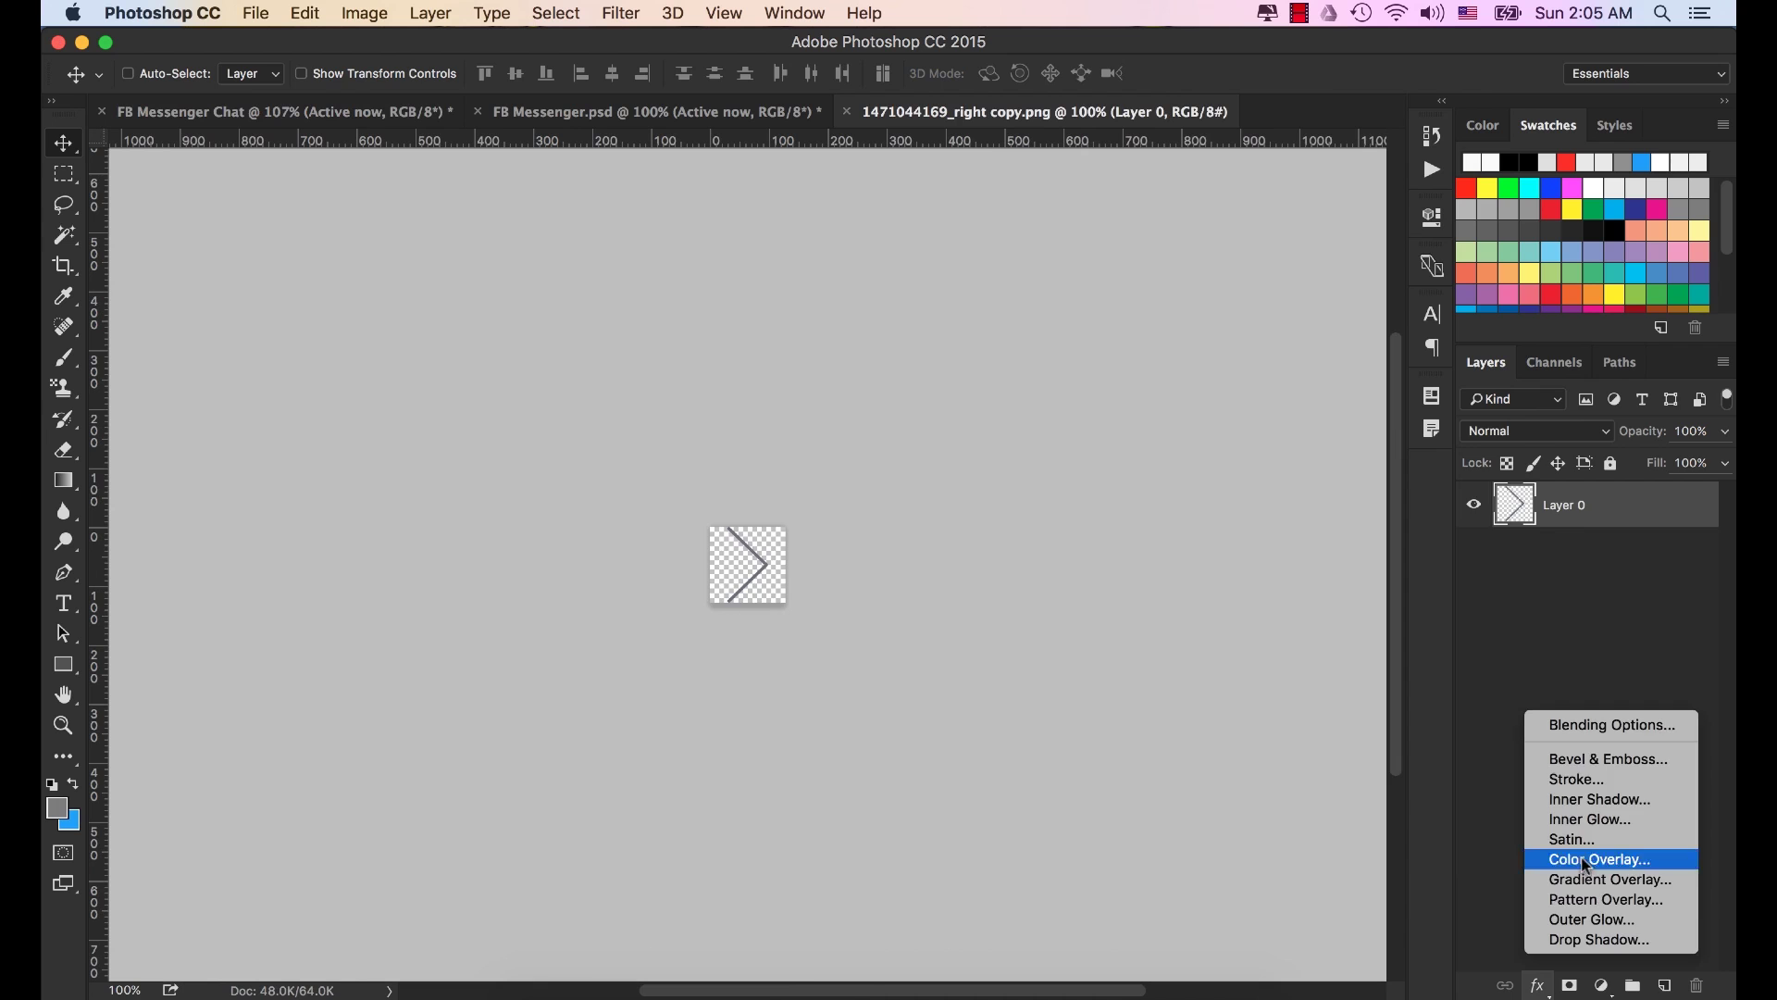
pyautogui.click(1575, 852)
pyautogui.click(1208, 278)
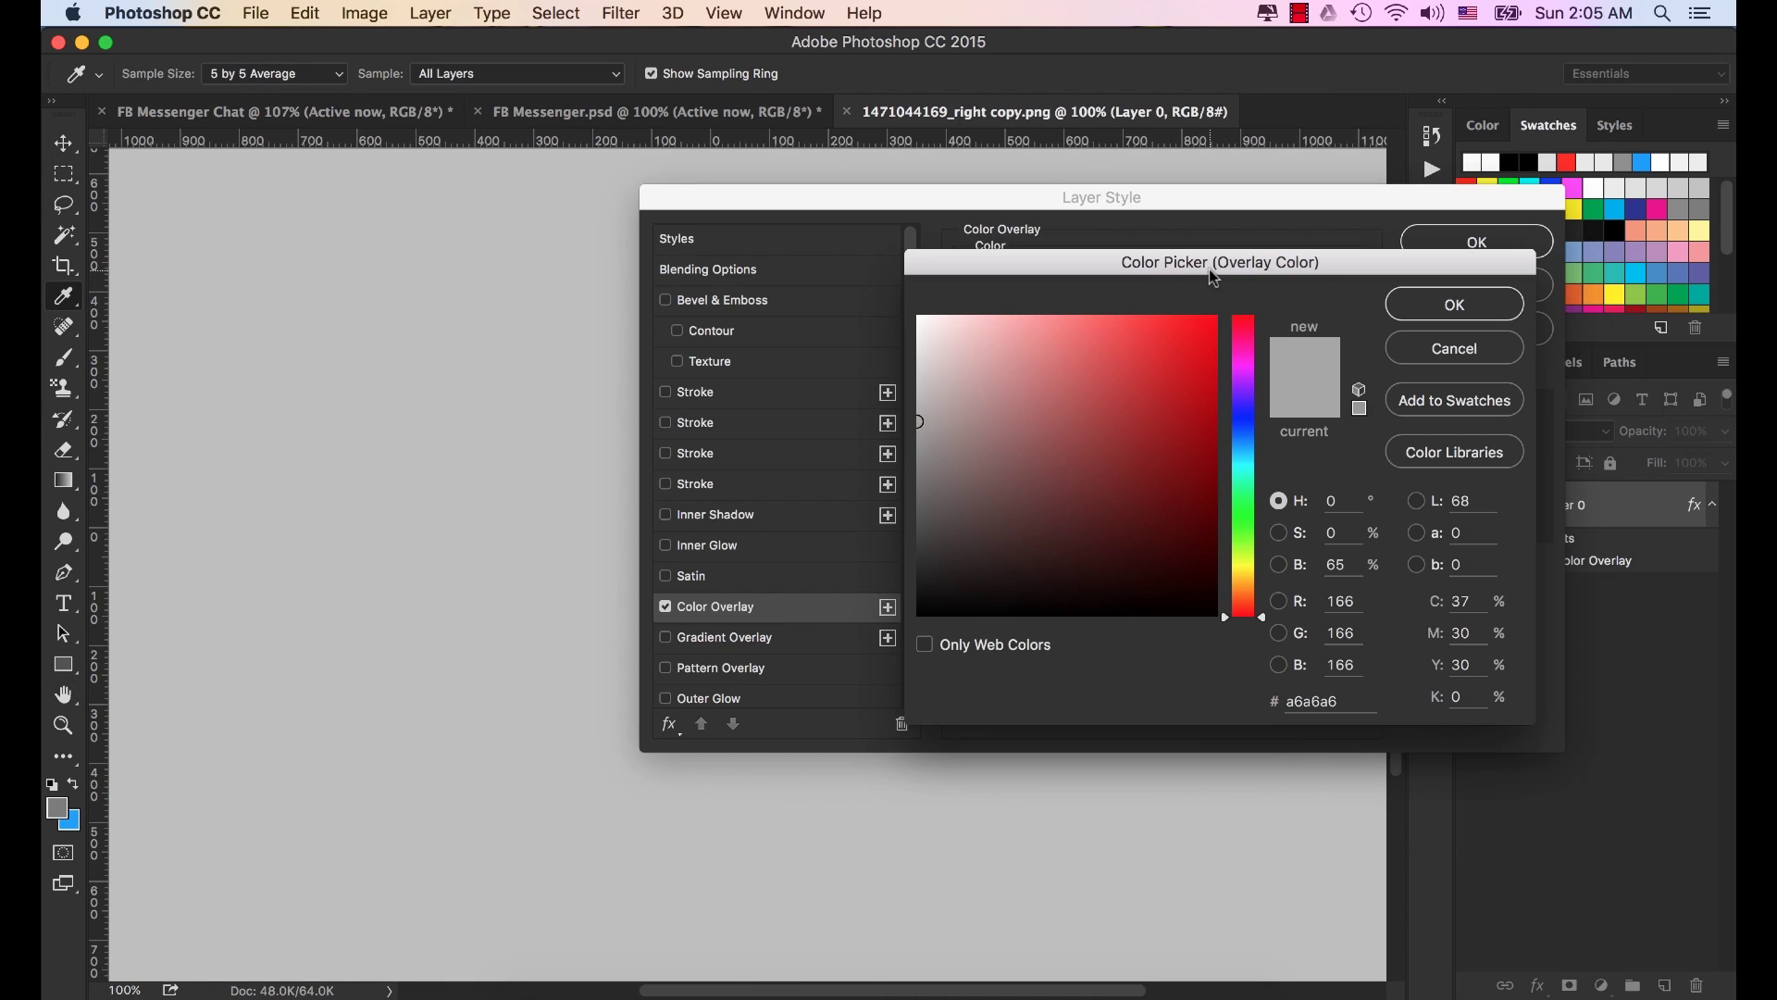
pyautogui.click(1329, 701)
pyautogui.click(1445, 309)
pyautogui.click(1469, 244)
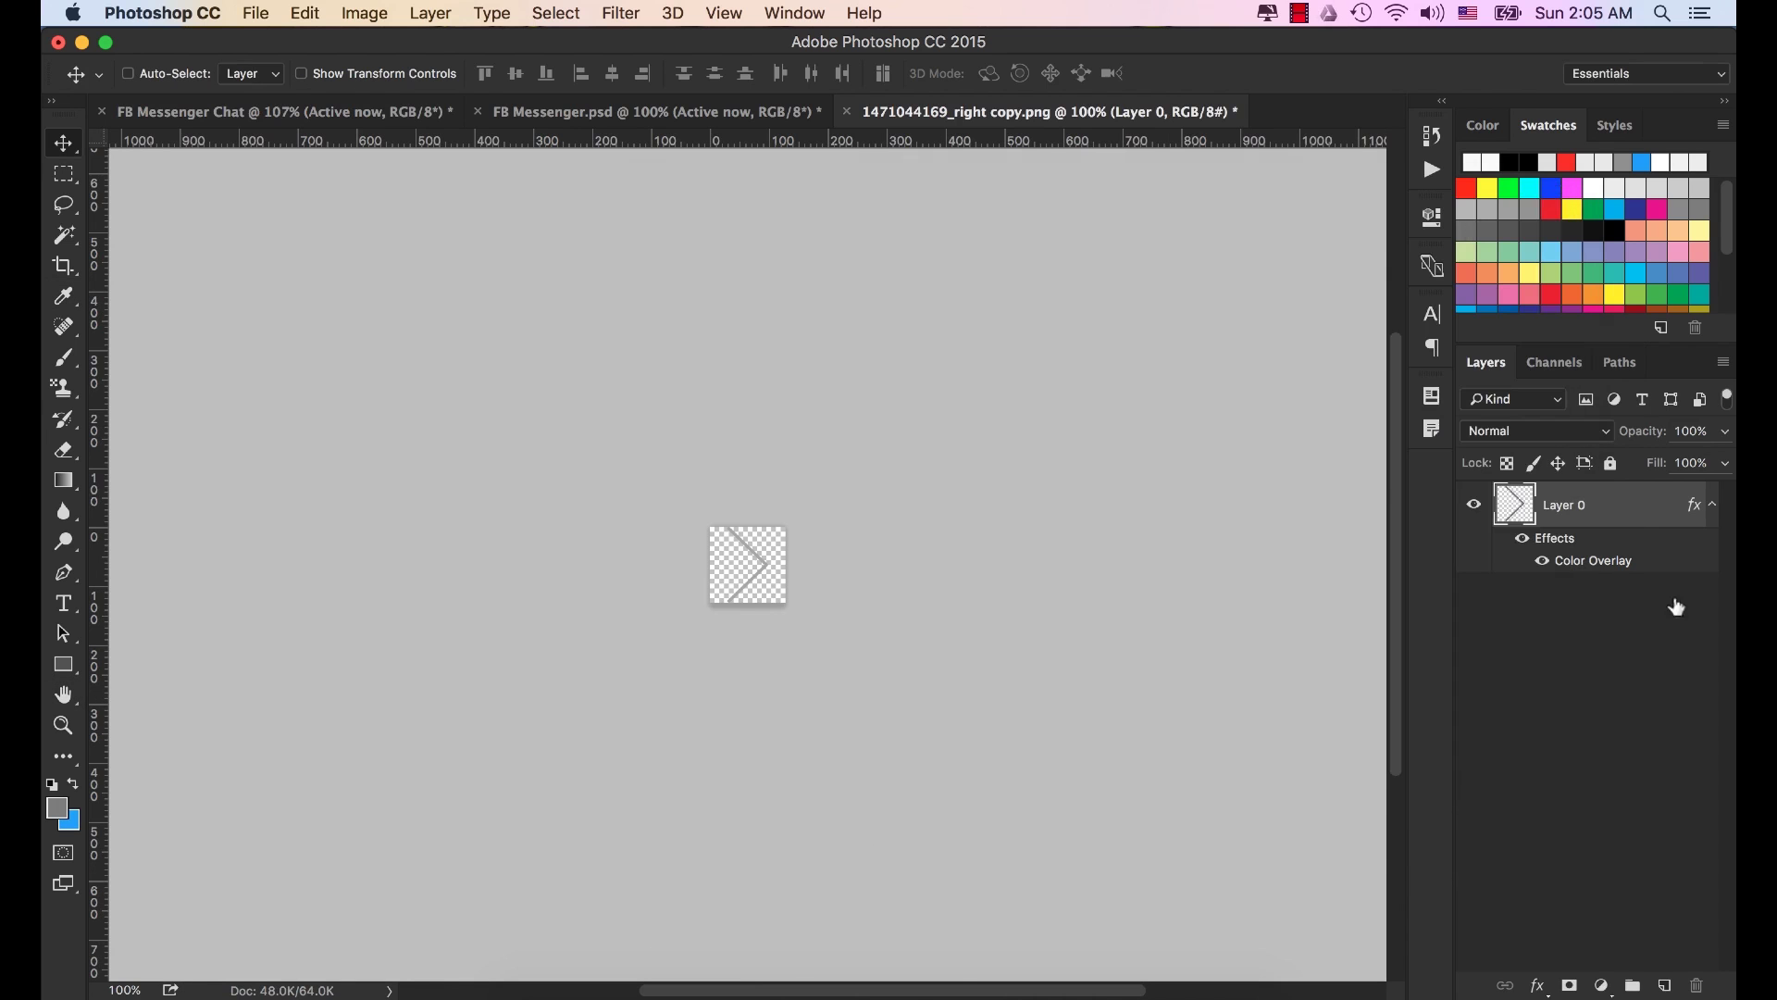
# Convert the arrow layer to a smart object and drag it onto the FB Messenger Chat tab.
pyautogui.rightClick(1625, 505)
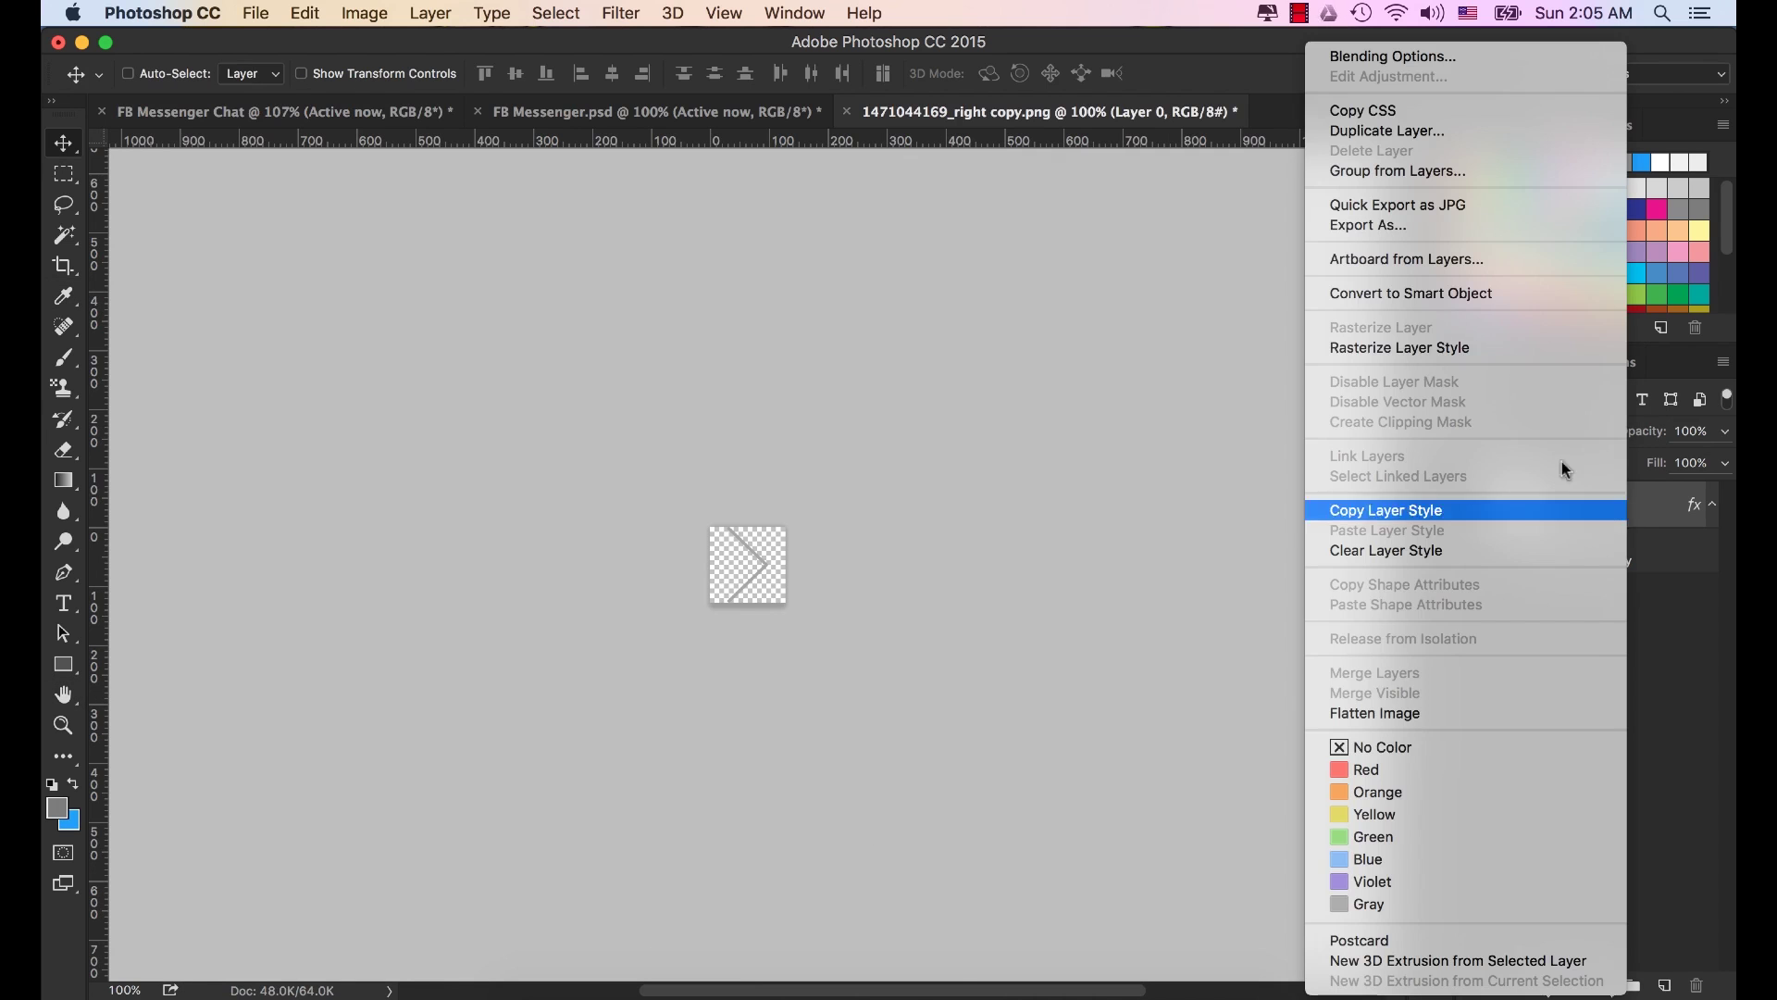
pyautogui.click(1409, 293)
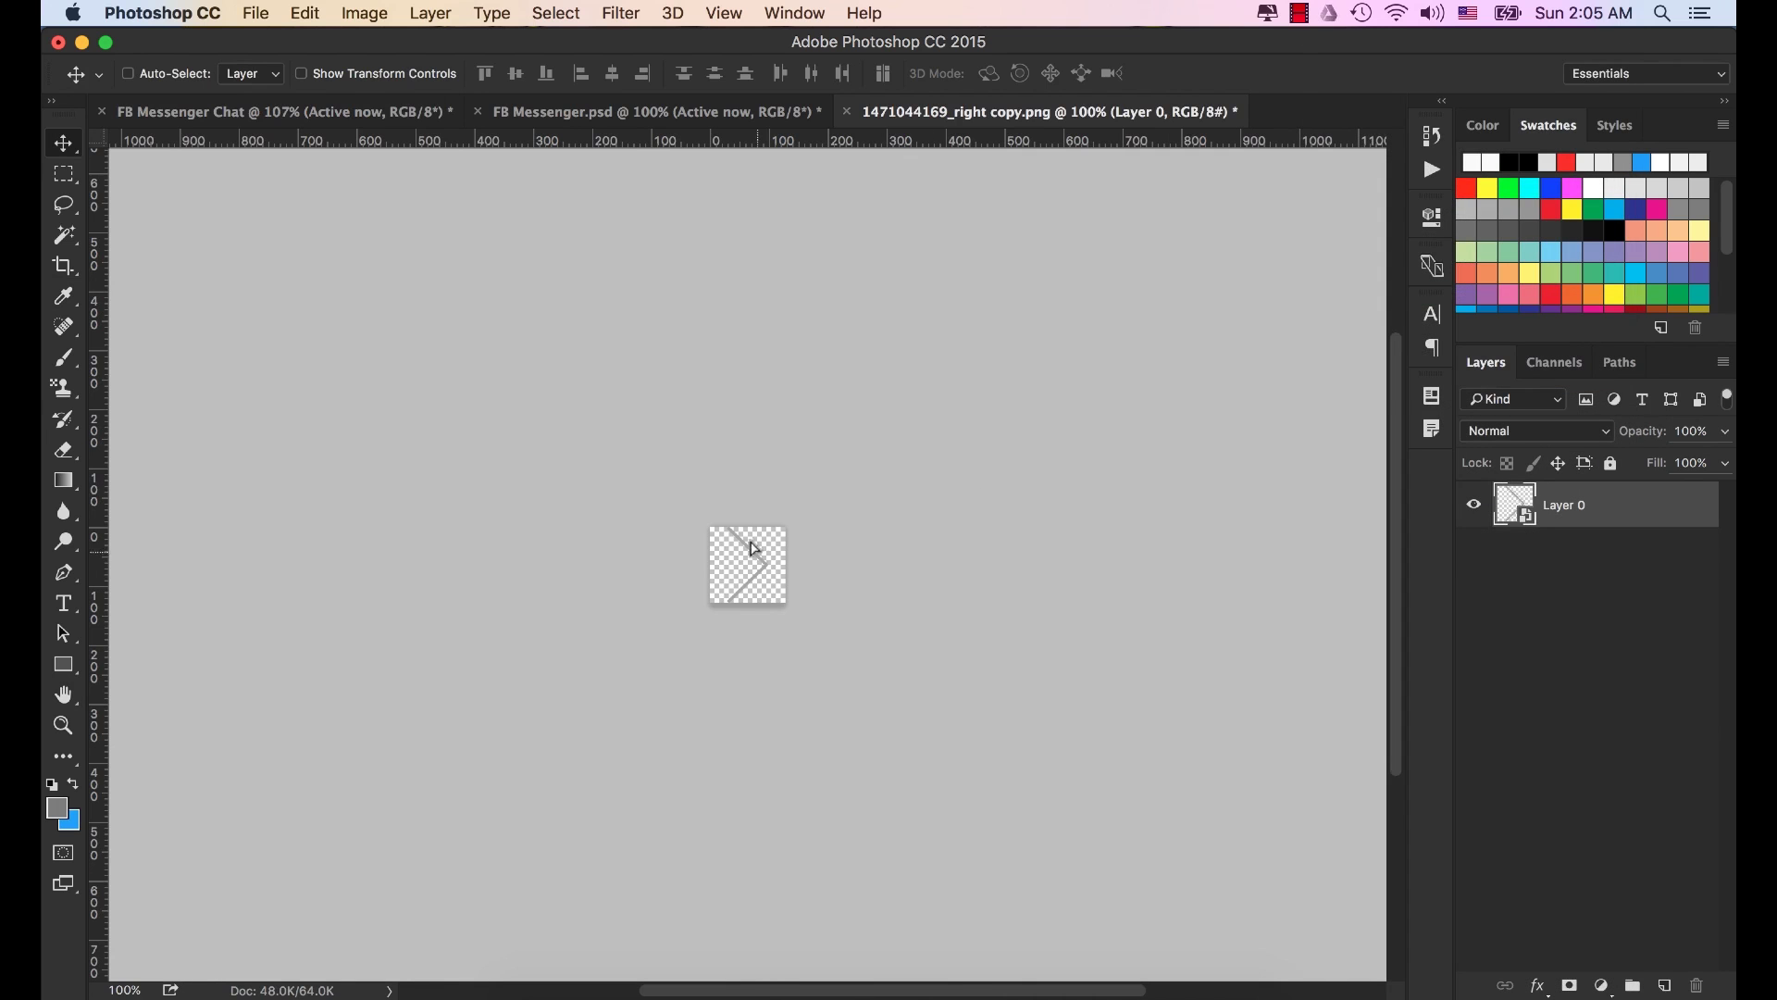
pyautogui.moveTo(734, 547); pyautogui.dragTo(346, 120)
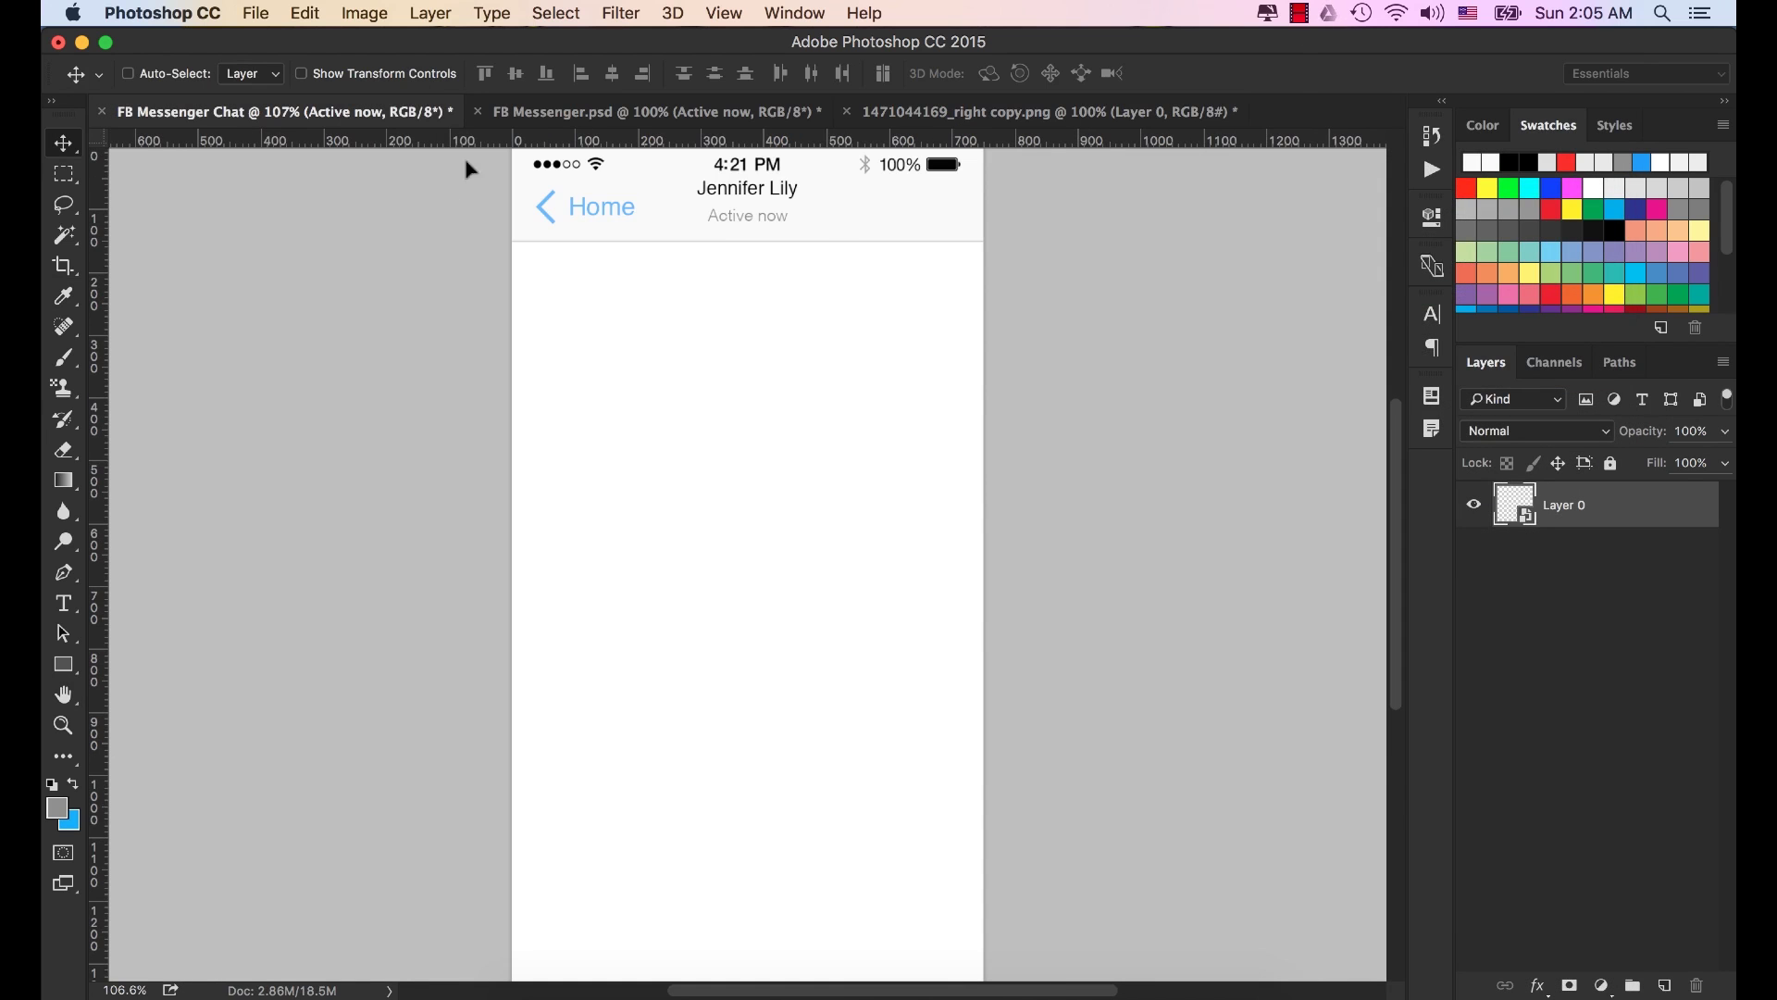
# Drop the chevron into the chat mockup and scale it to about 47%.
pyautogui.moveTo(852, 238); pyautogui.dragTo(928, 323)
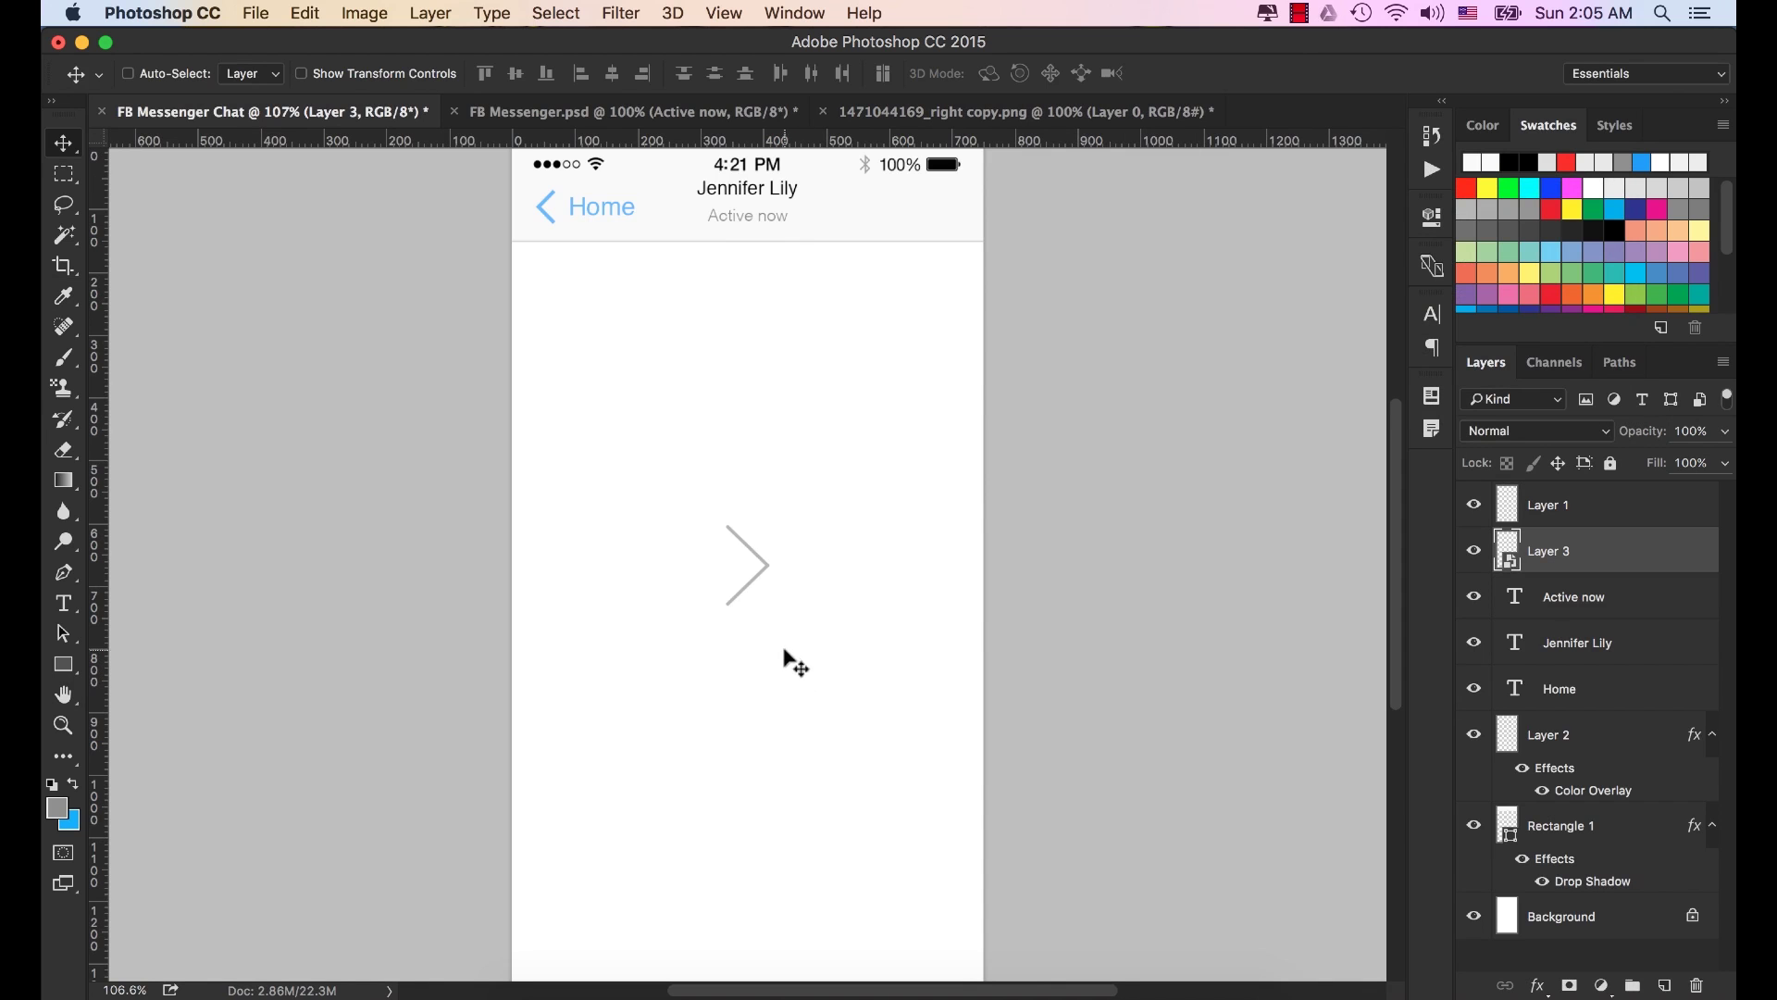
pyautogui.scroll(3, 860, 436)
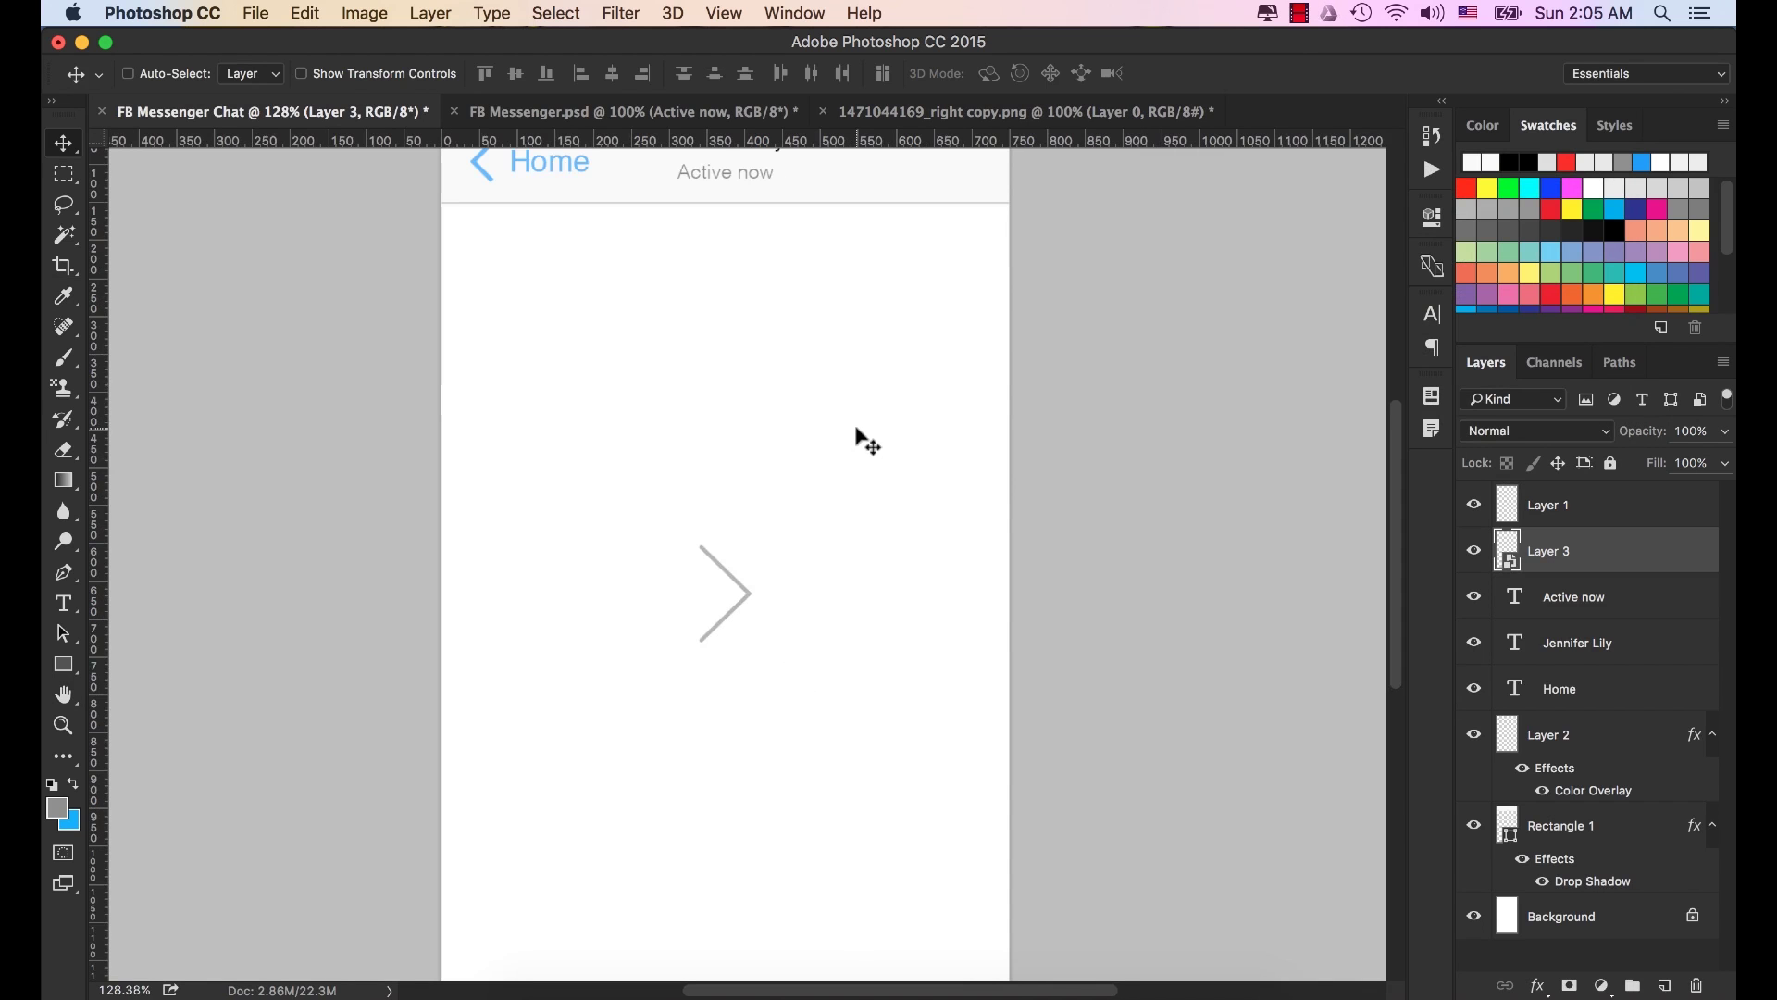
pyautogui.scroll(-4, 811, 335)
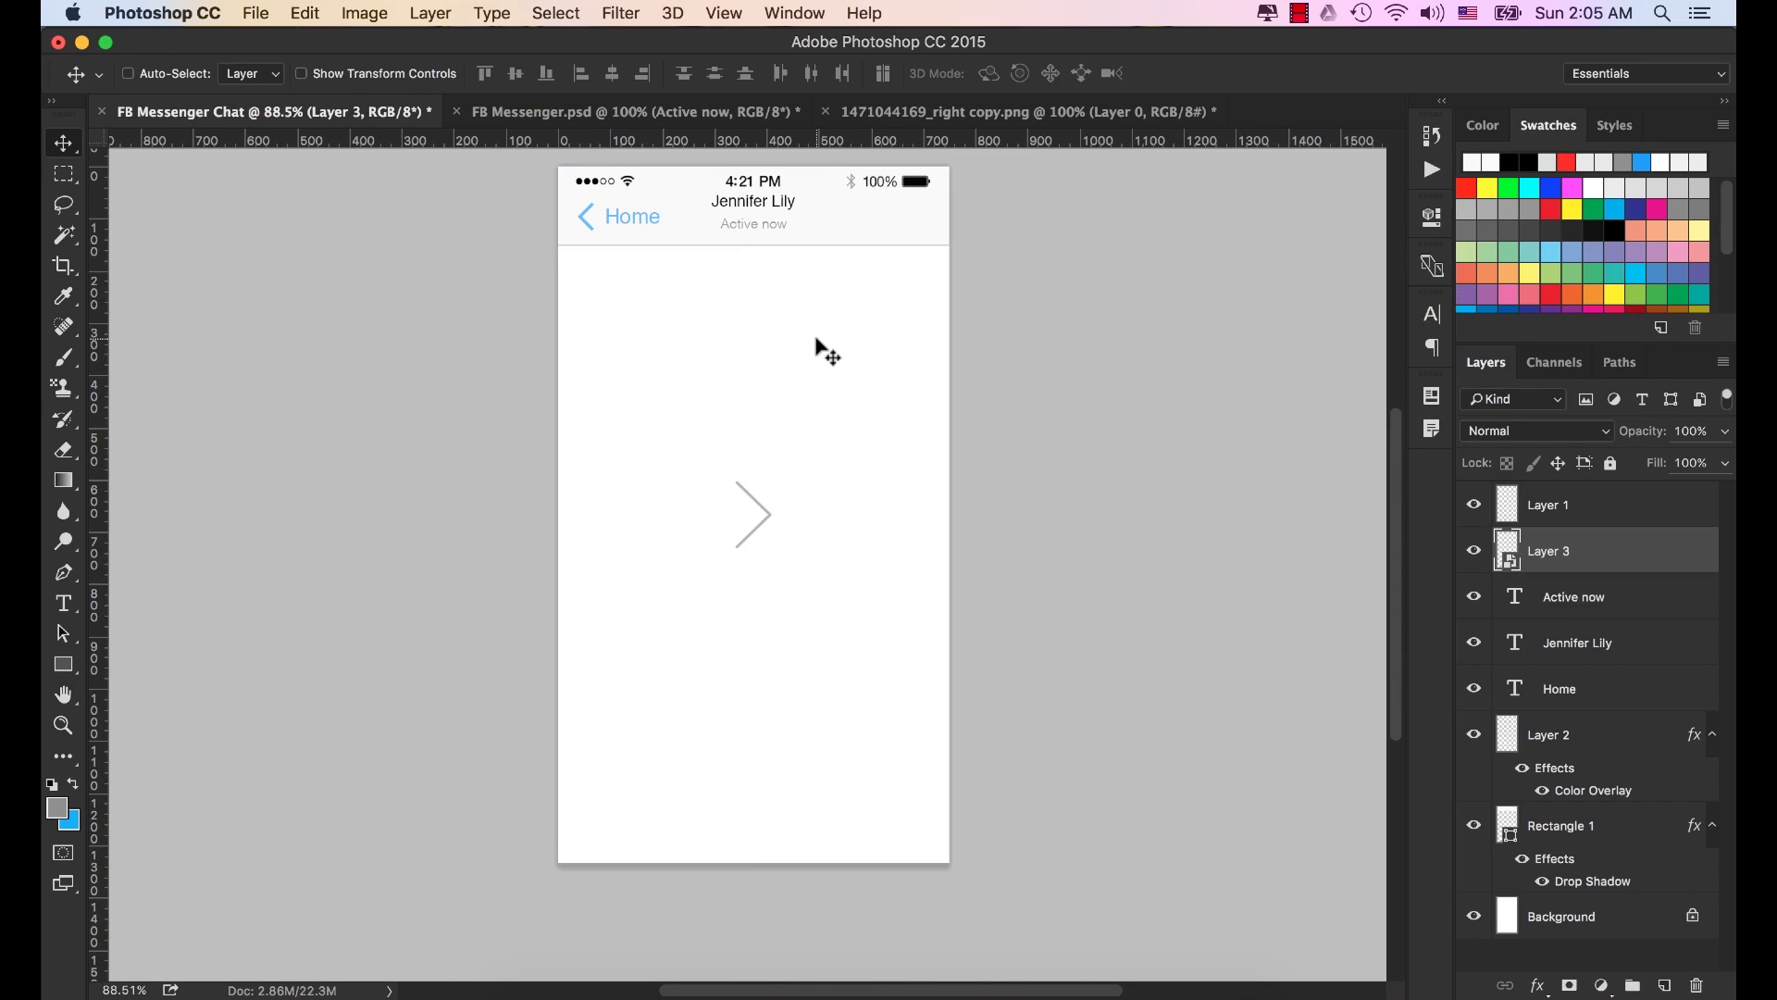
pyautogui.press('super+t')
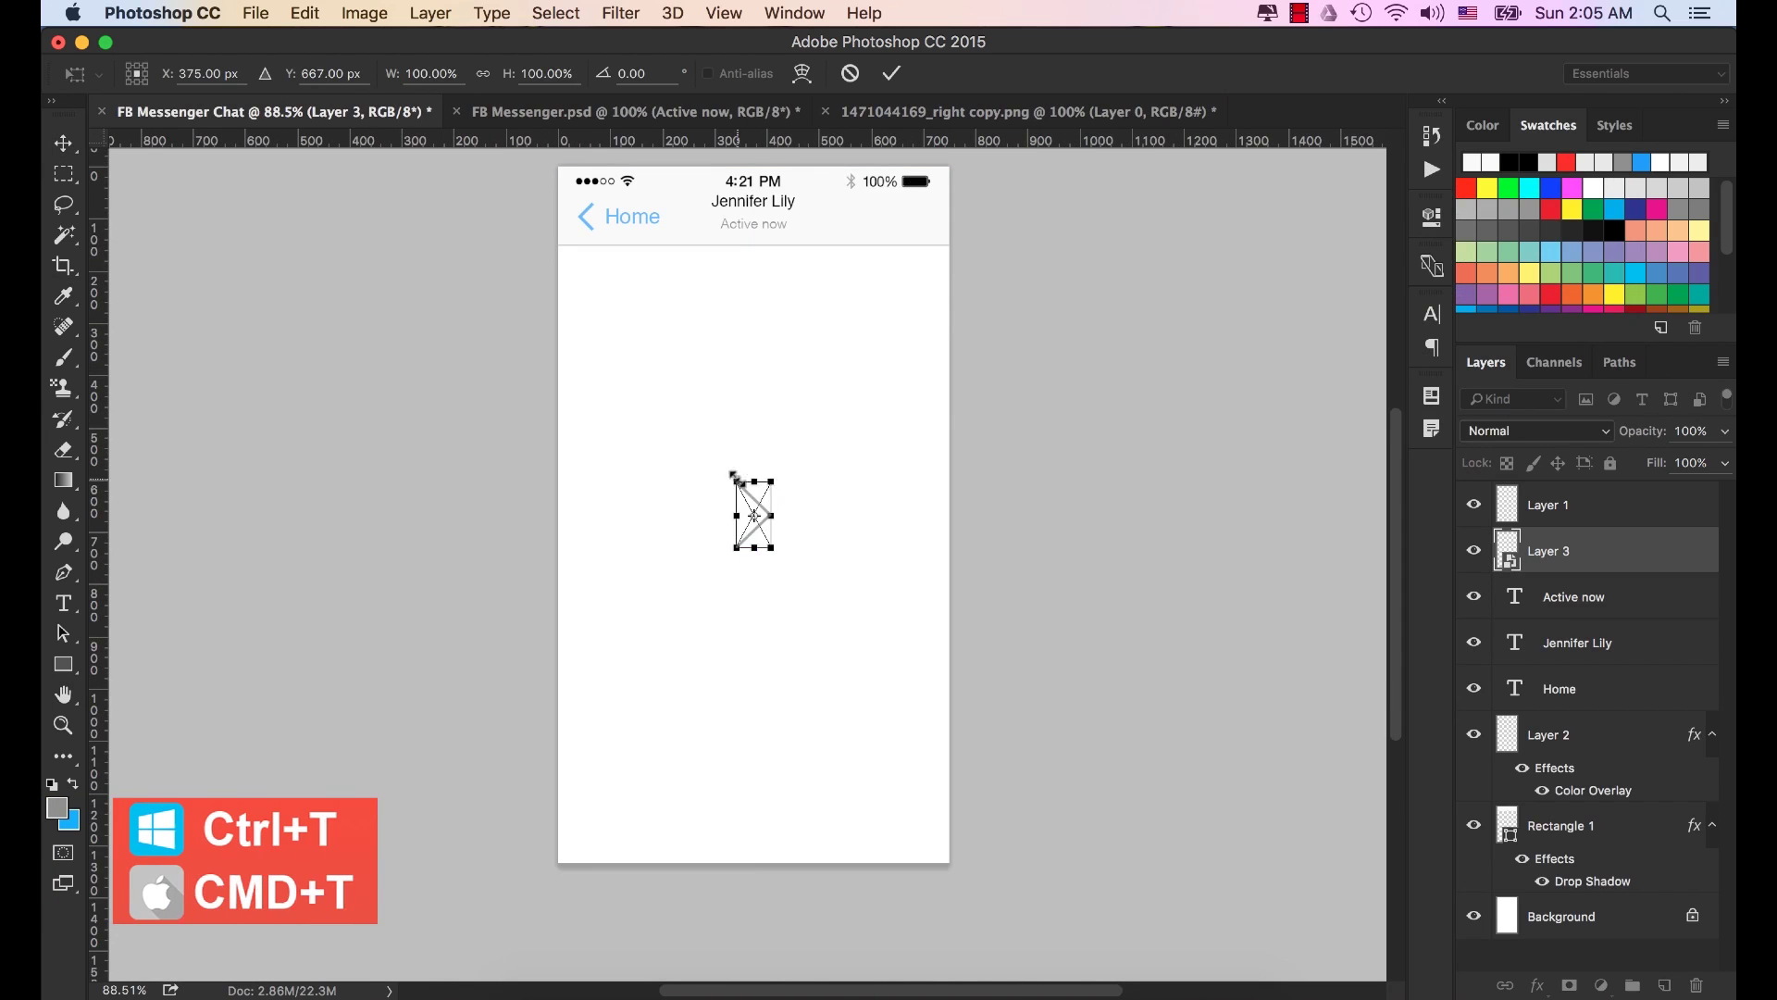
pyautogui.moveTo(738, 483); pyautogui.dragTo(754, 515)
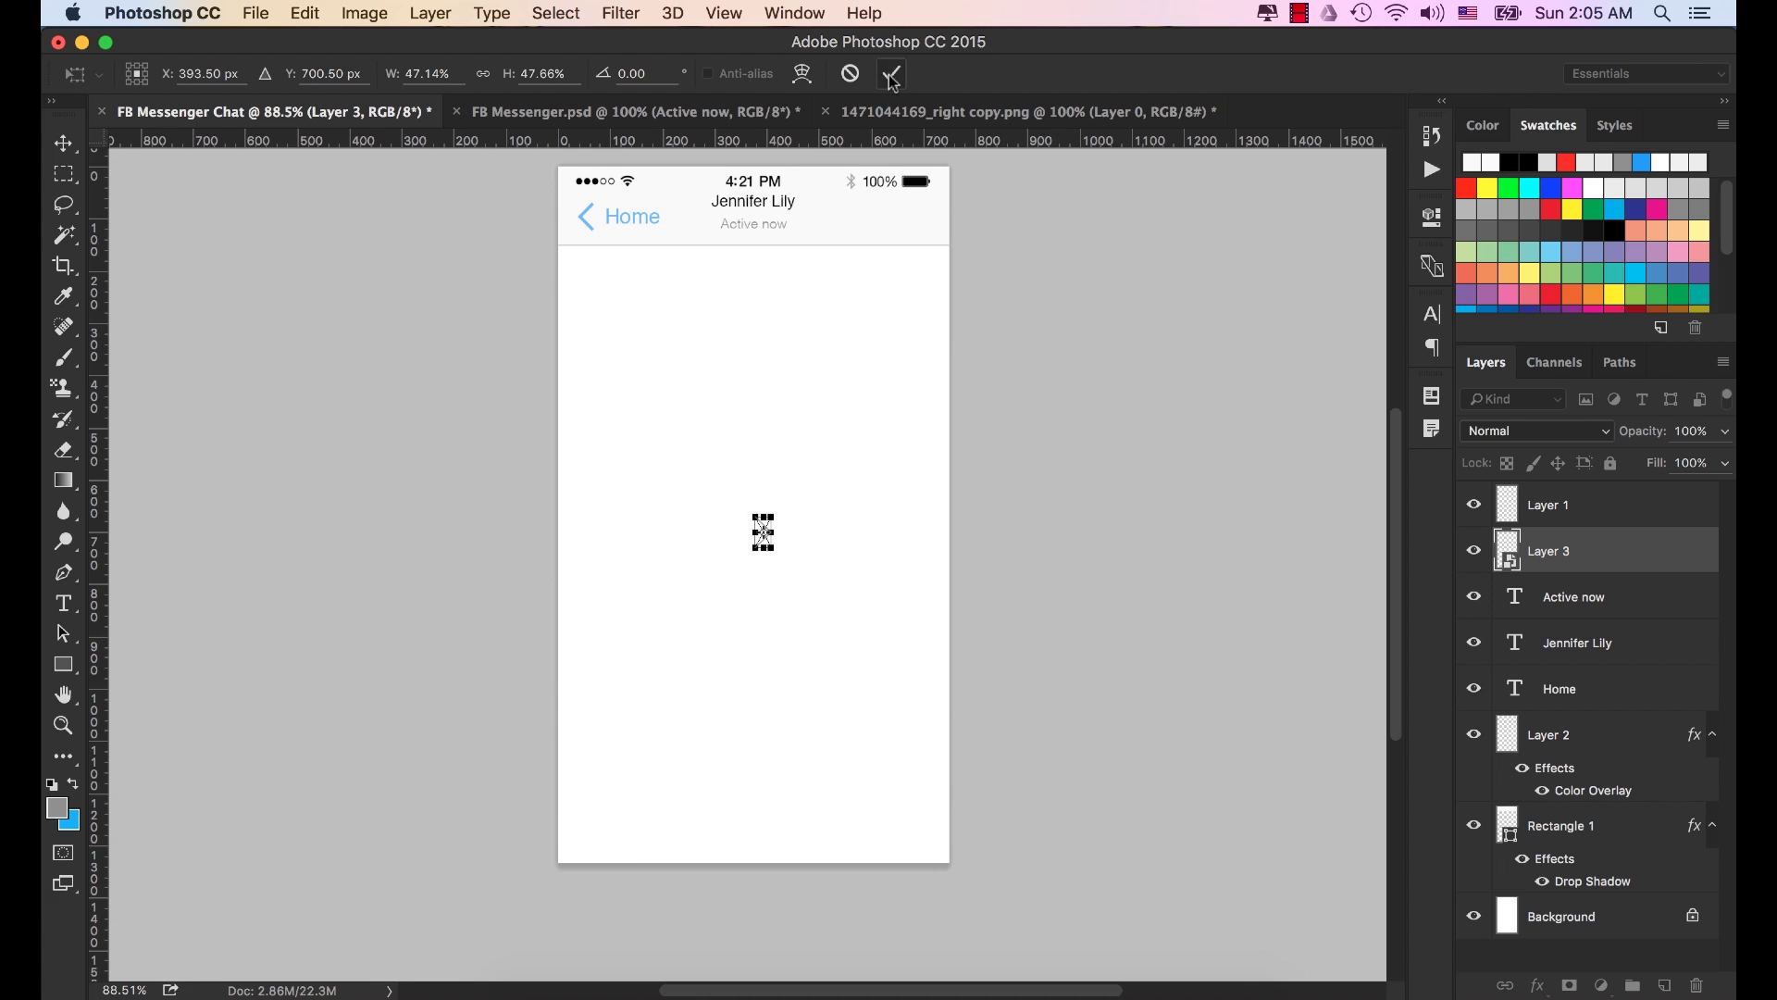
pyautogui.click(891, 74)
pyautogui.moveTo(784, 575); pyautogui.dragTo(834, 244)
pyautogui.scroll(5, 845, 257)
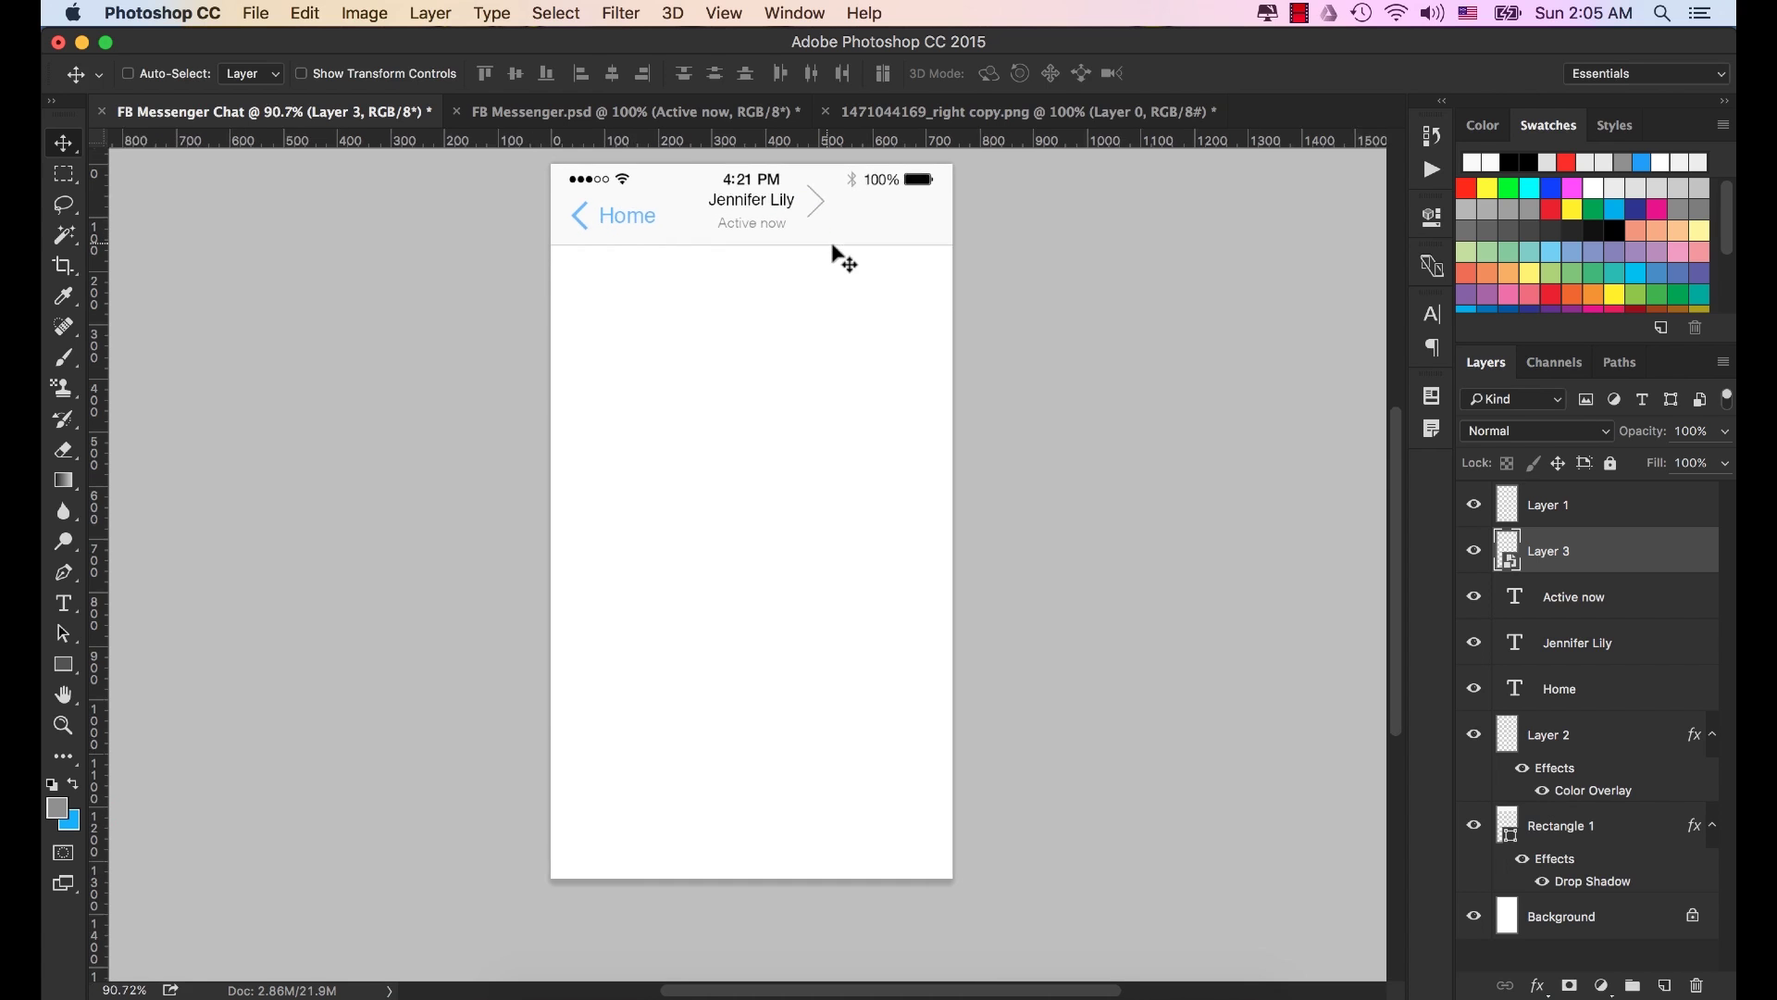
pyautogui.moveTo(749, 273); pyautogui.dragTo(880, 449)
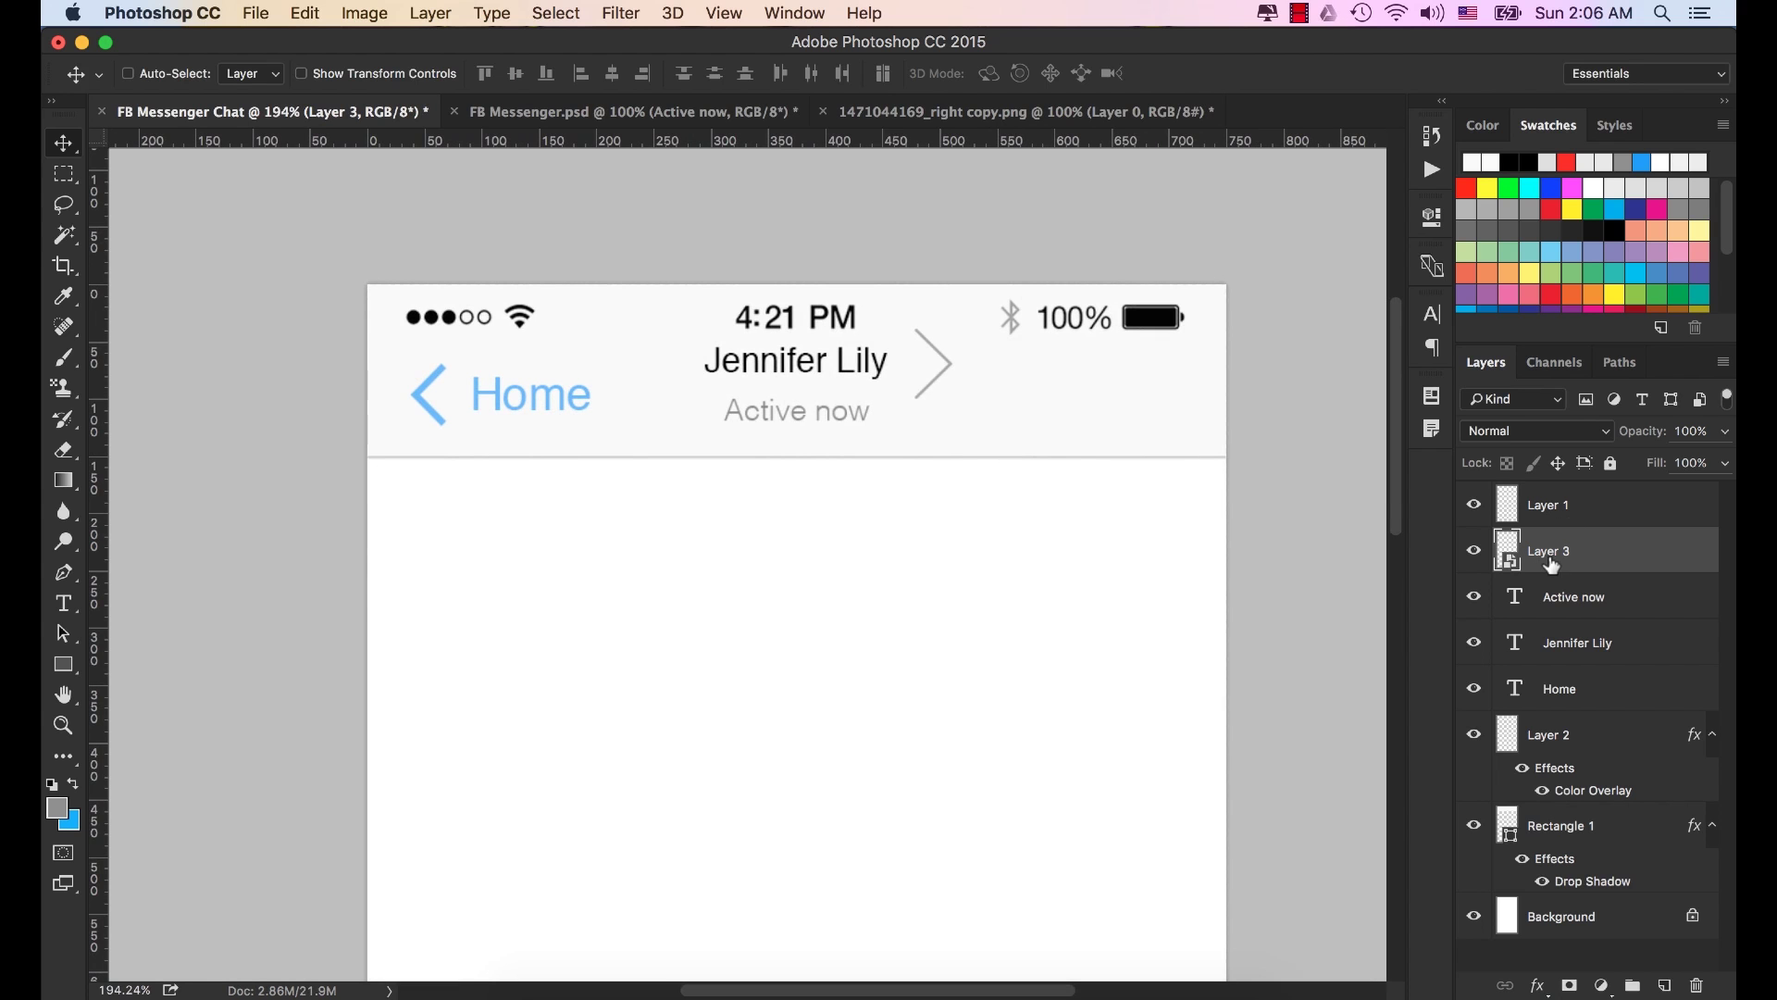
# Shrink the chevron to about a quarter size and place it beside the name.
pyautogui.press('super+t')
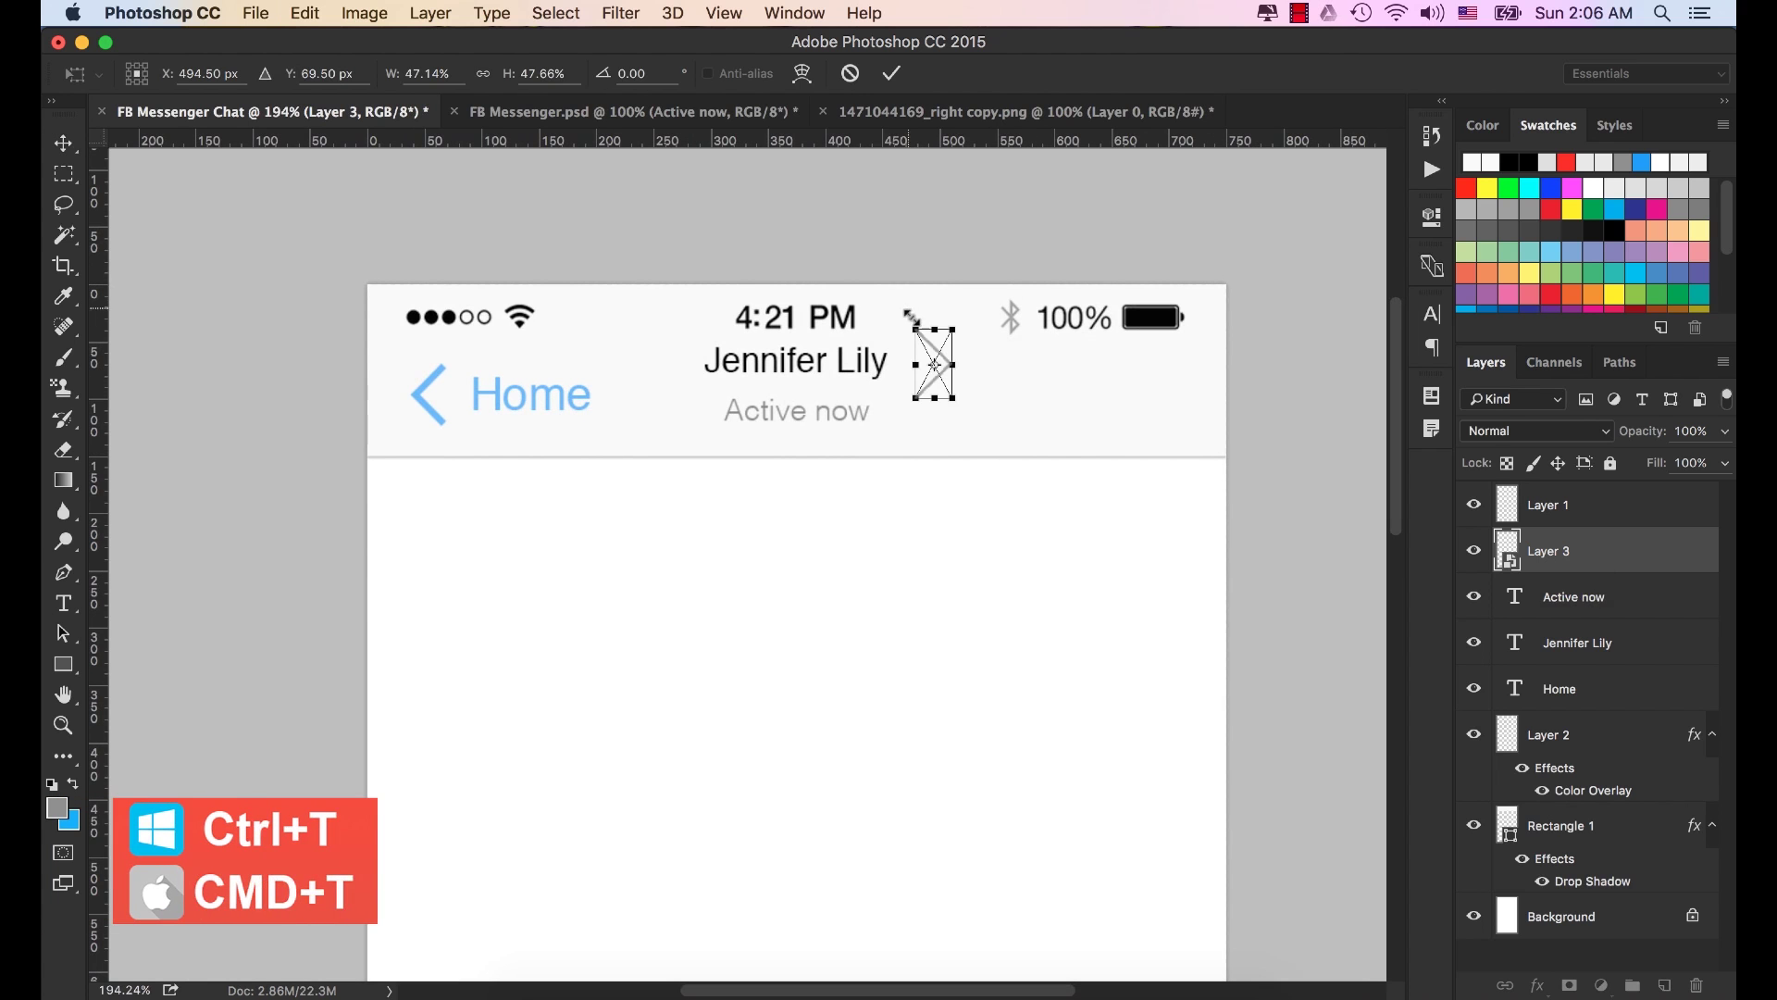
pyautogui.moveTo(910, 321); pyautogui.dragTo(962, 368)
pyautogui.click(891, 73)
pyautogui.press('super')
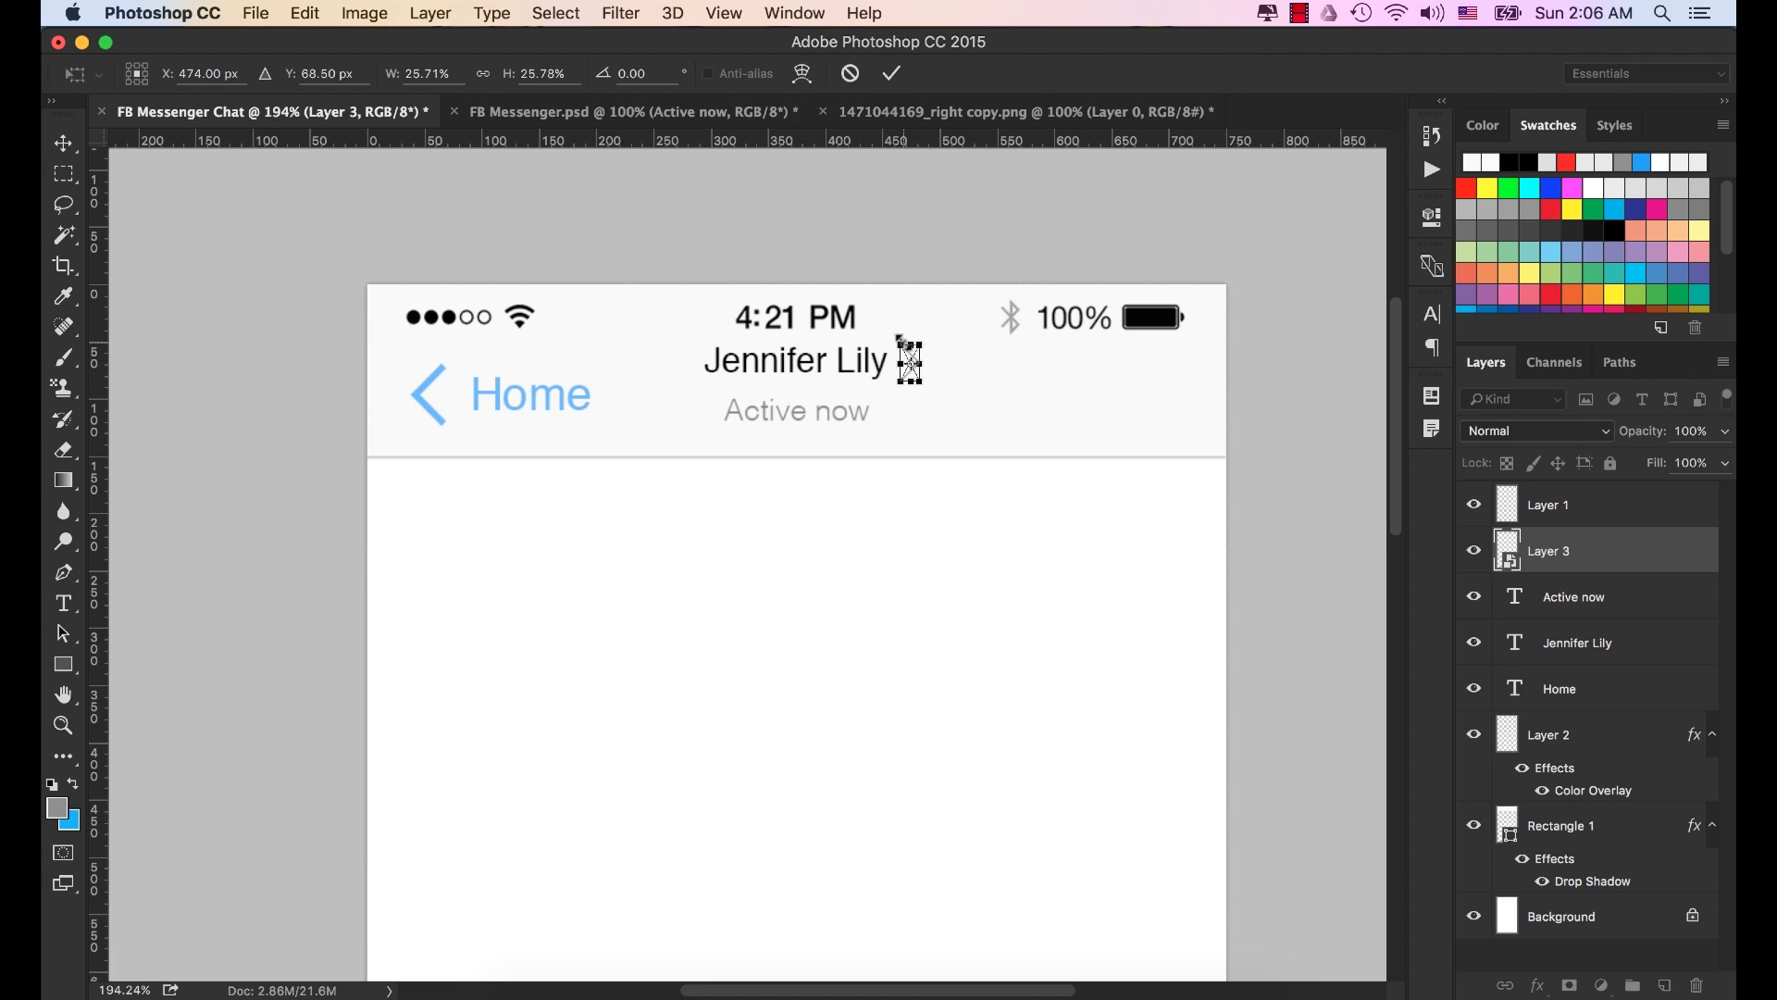
pyautogui.scroll(3, 910, 363)
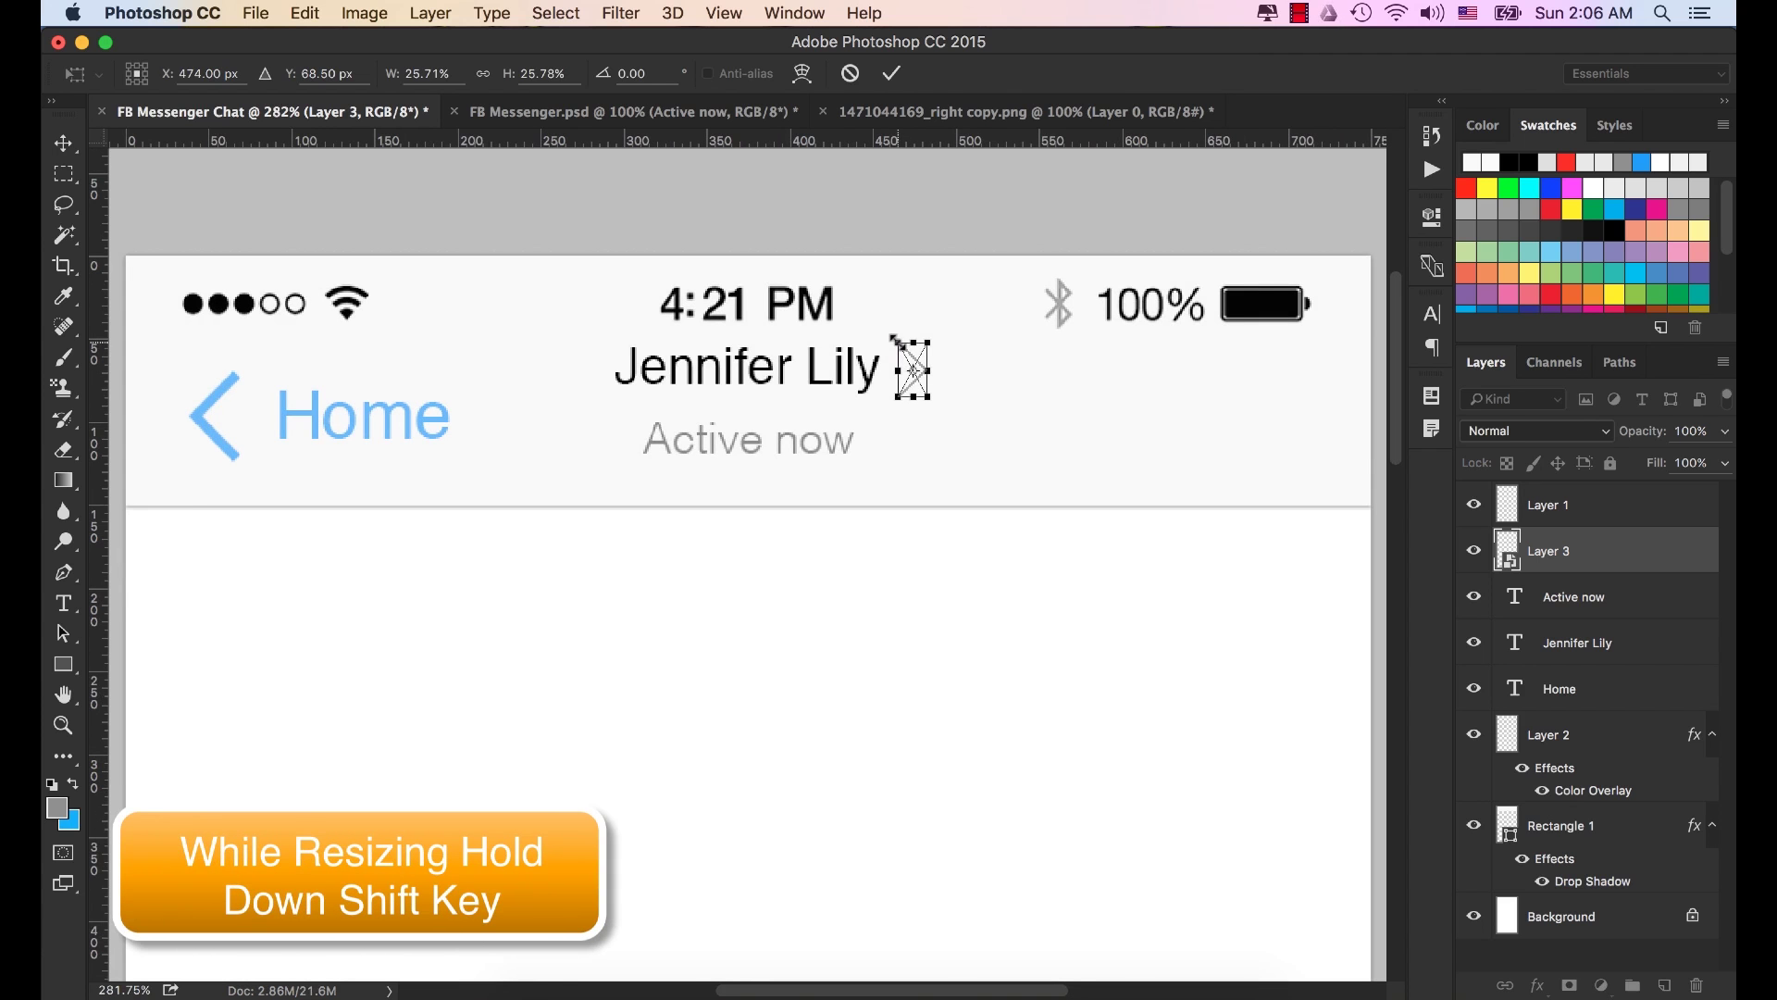
pyautogui.moveTo(894, 338); pyautogui.dragTo(898, 341)
pyautogui.press('Return')
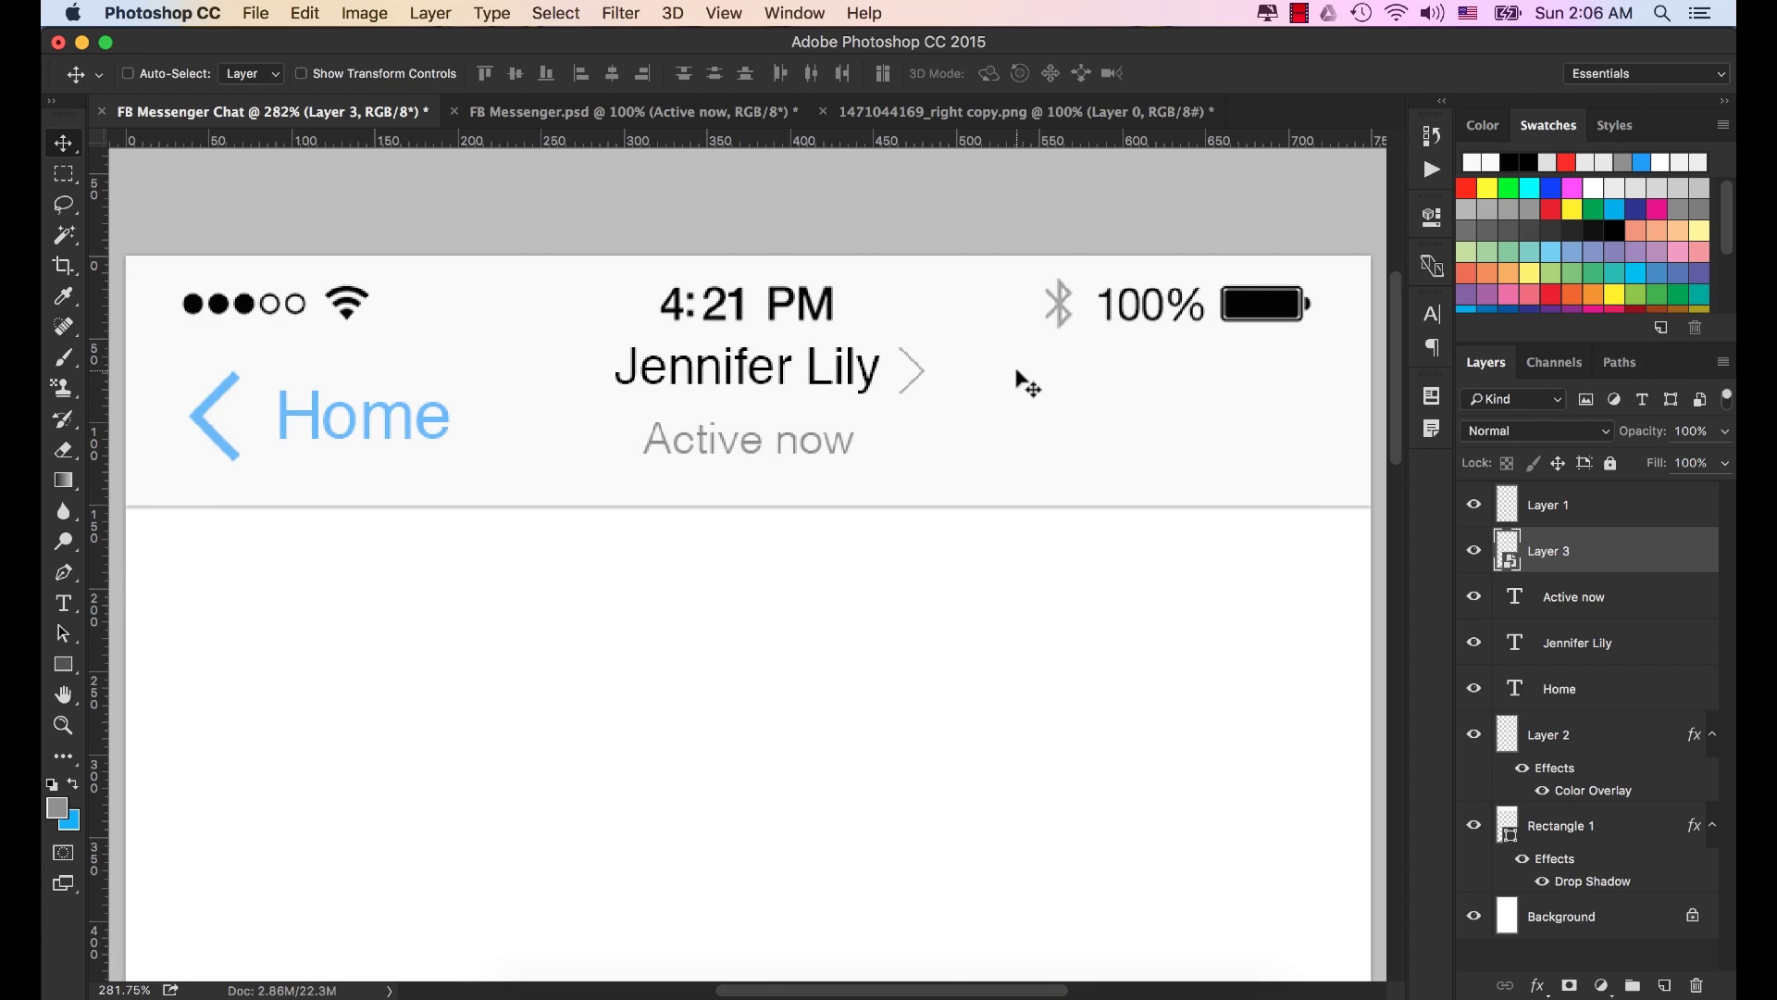
# Shrink the chevron slightly more to its final size of about 21%.
pyautogui.press('super')
pyautogui.press('super+0')
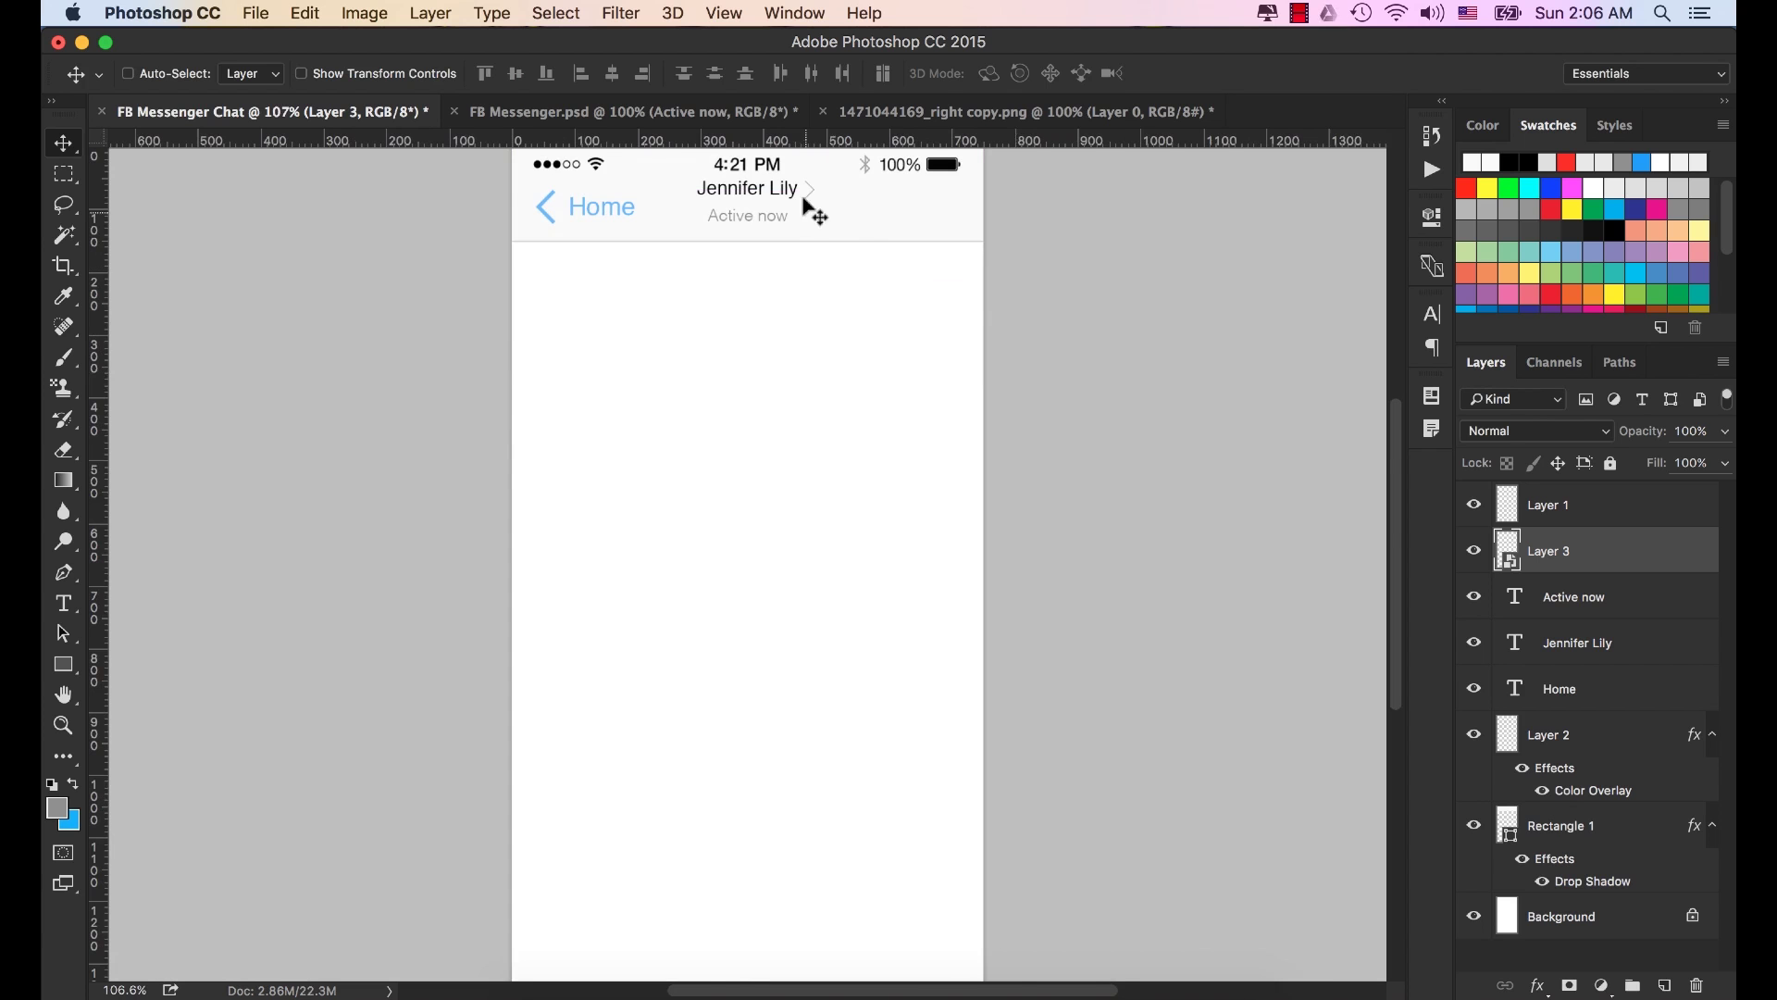
pyautogui.scroll(5, 806, 198)
pyautogui.scroll(3, 810, 213)
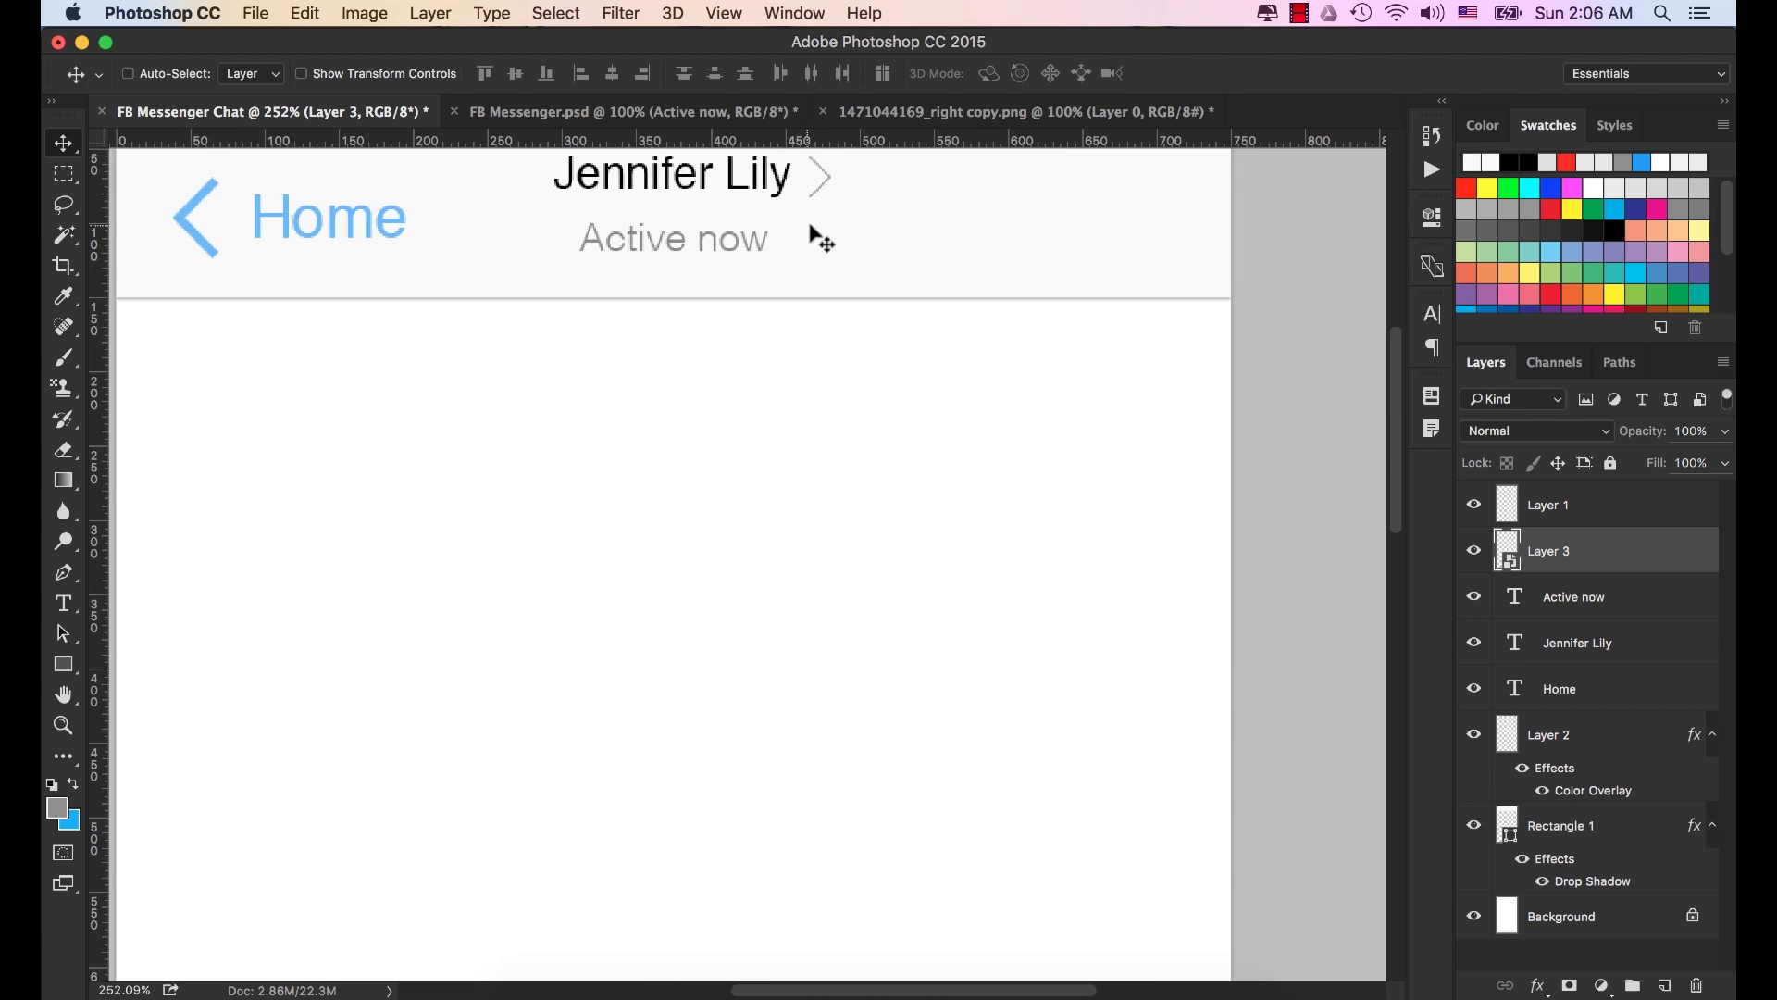
pyautogui.press('super+t')
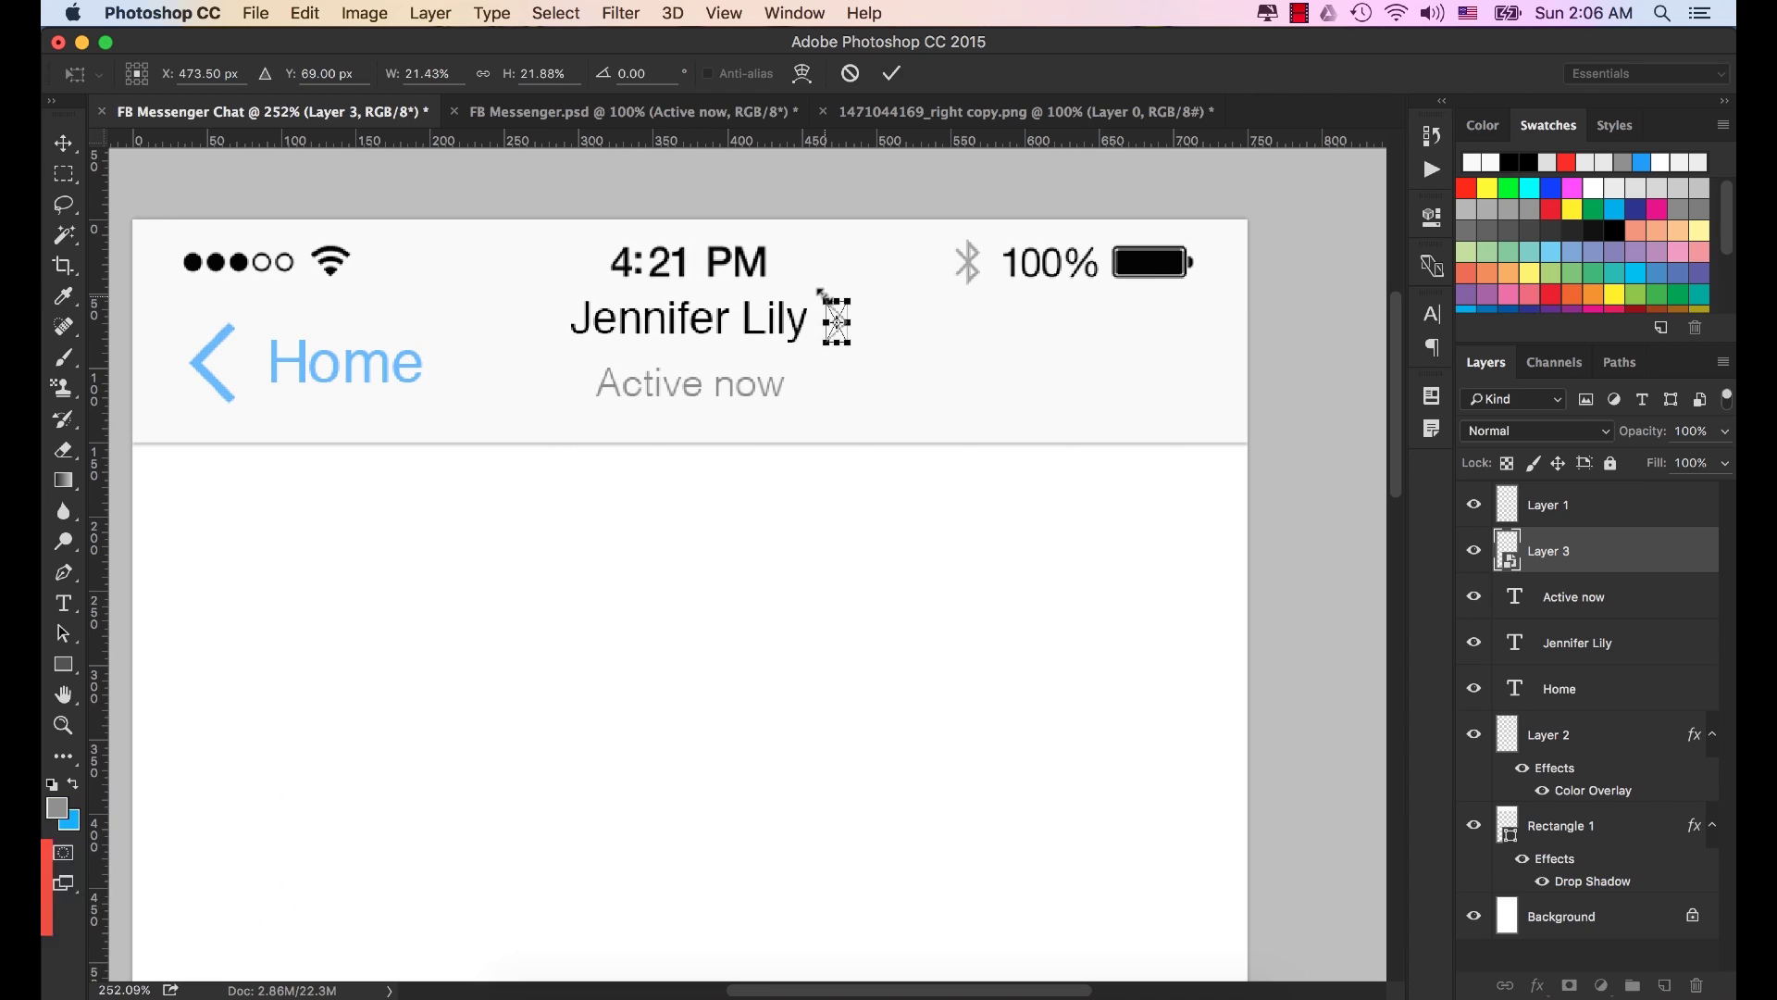
pyautogui.moveTo(821, 293); pyautogui.dragTo(826, 304)
pyautogui.click(891, 72)
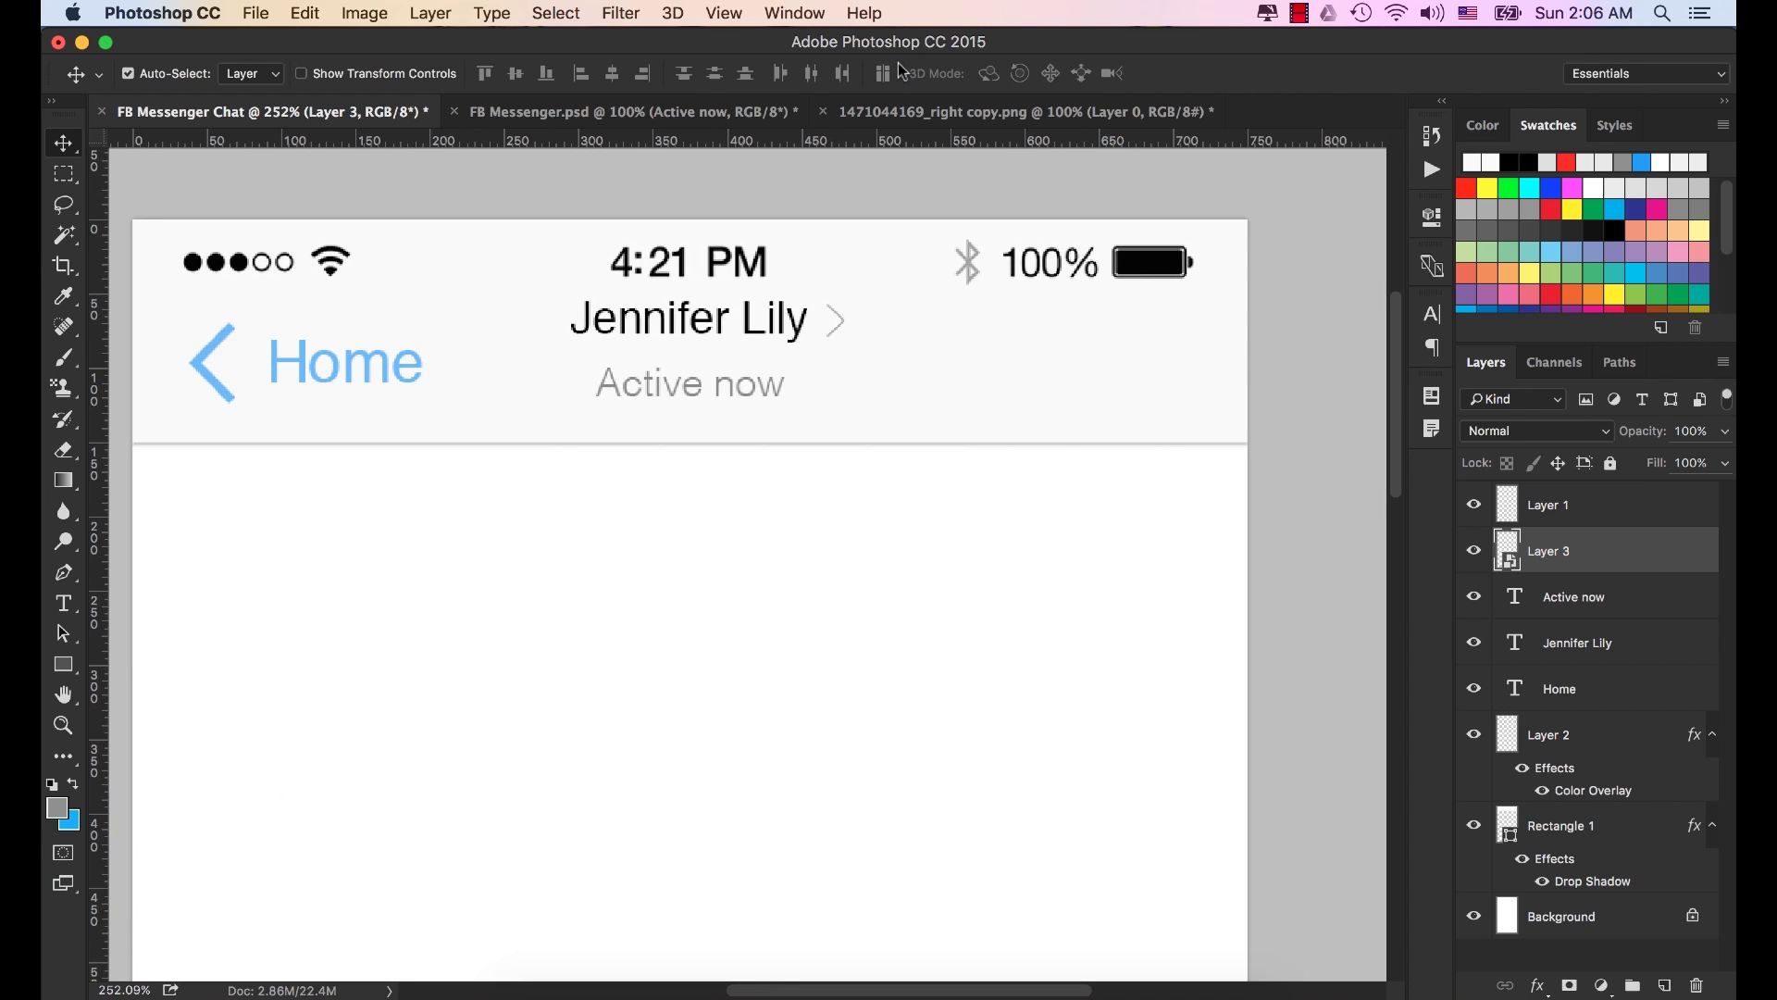
pyautogui.press('super+0')
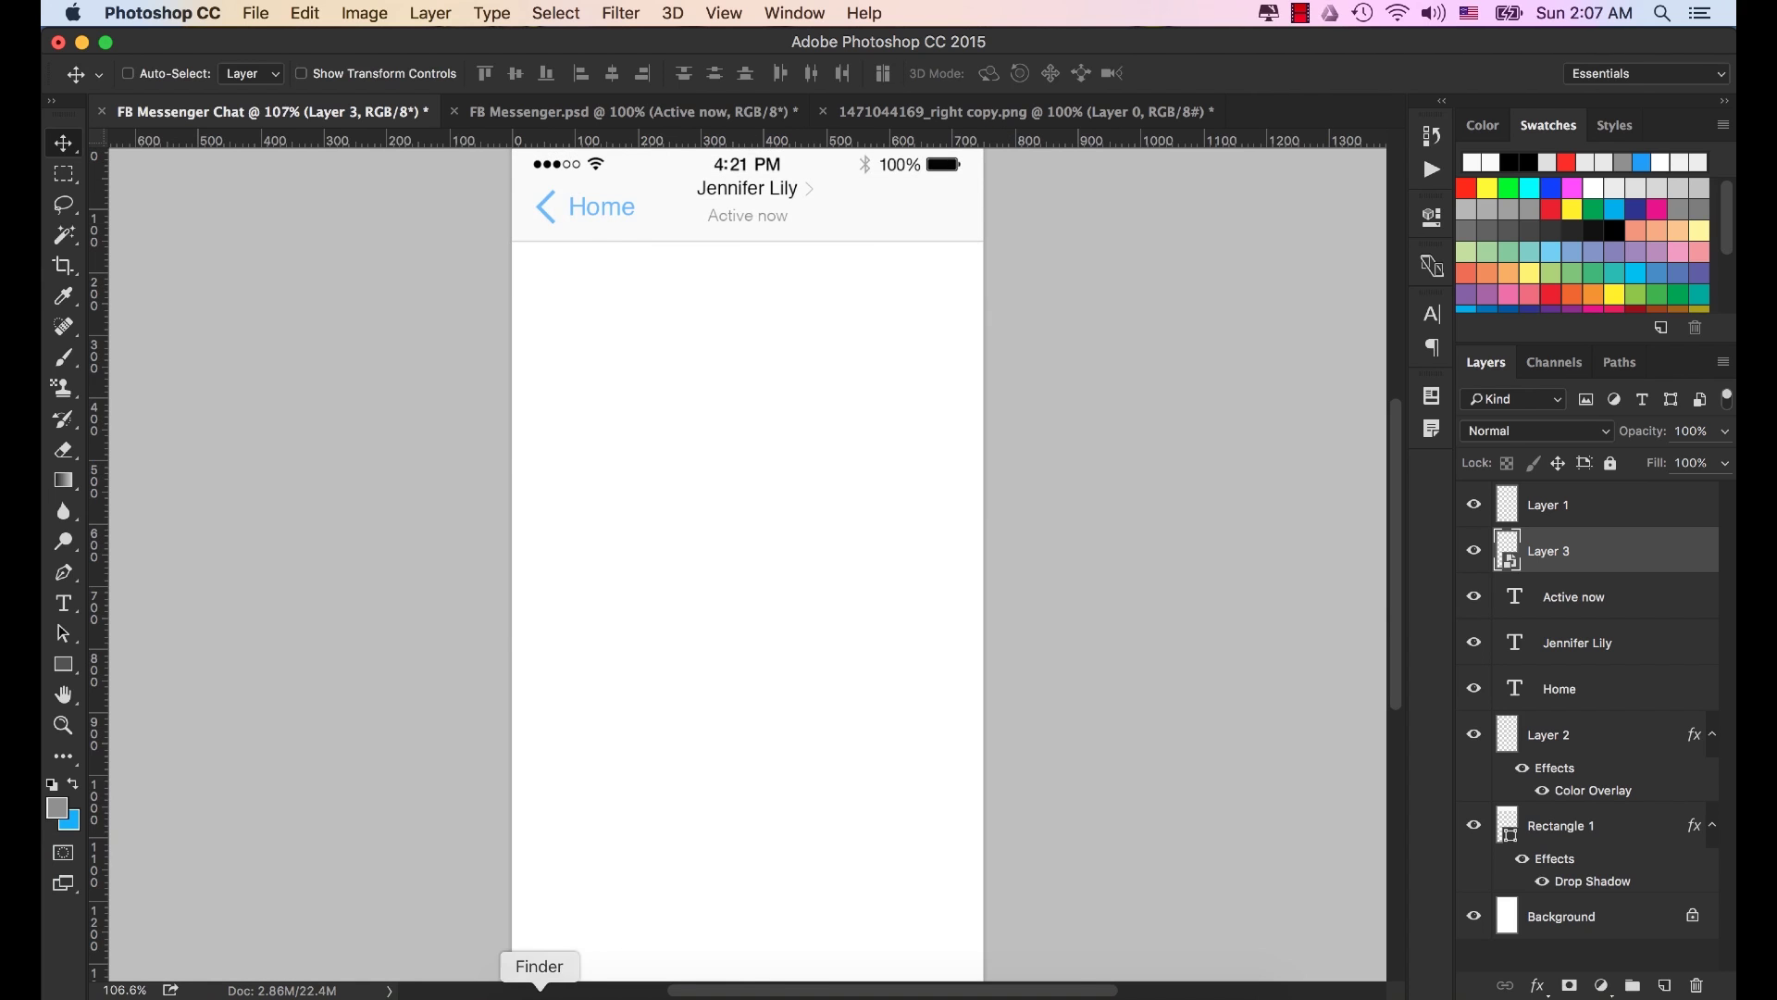
# Open Layer 0.png from the FB Messenger folder with Adobe Photoshop CC 2015.
pyautogui.click(540, 995)
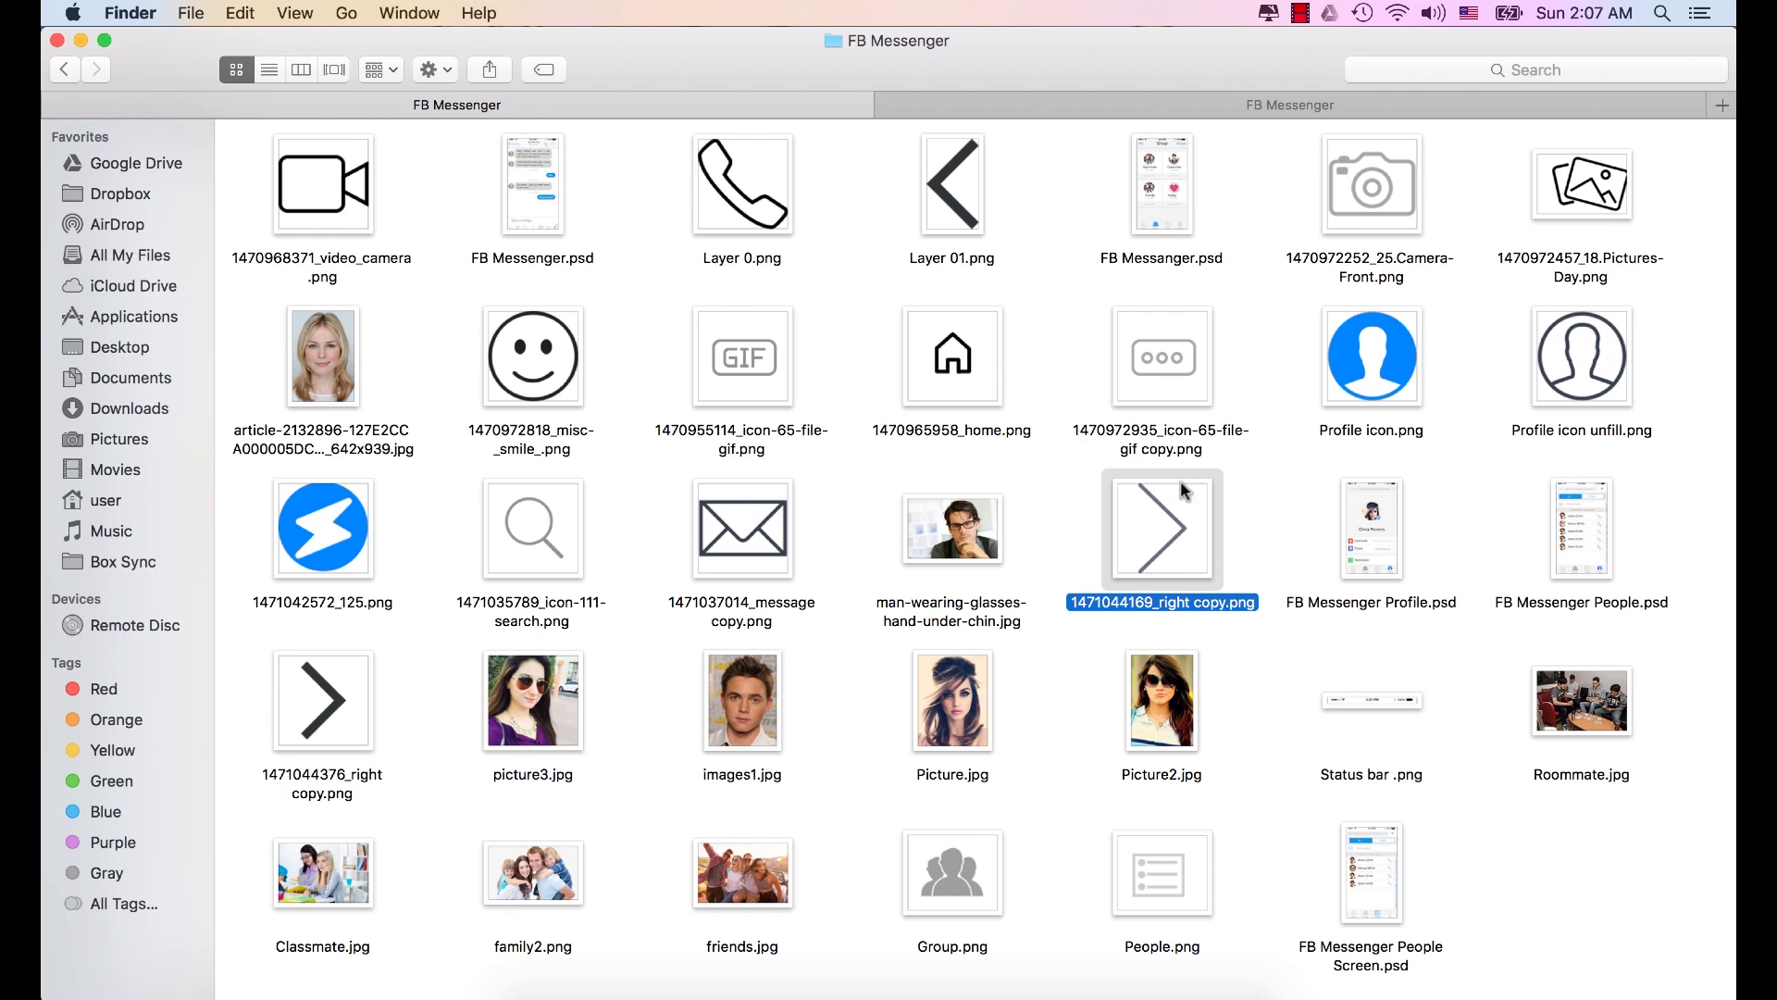
pyautogui.click(724, 176)
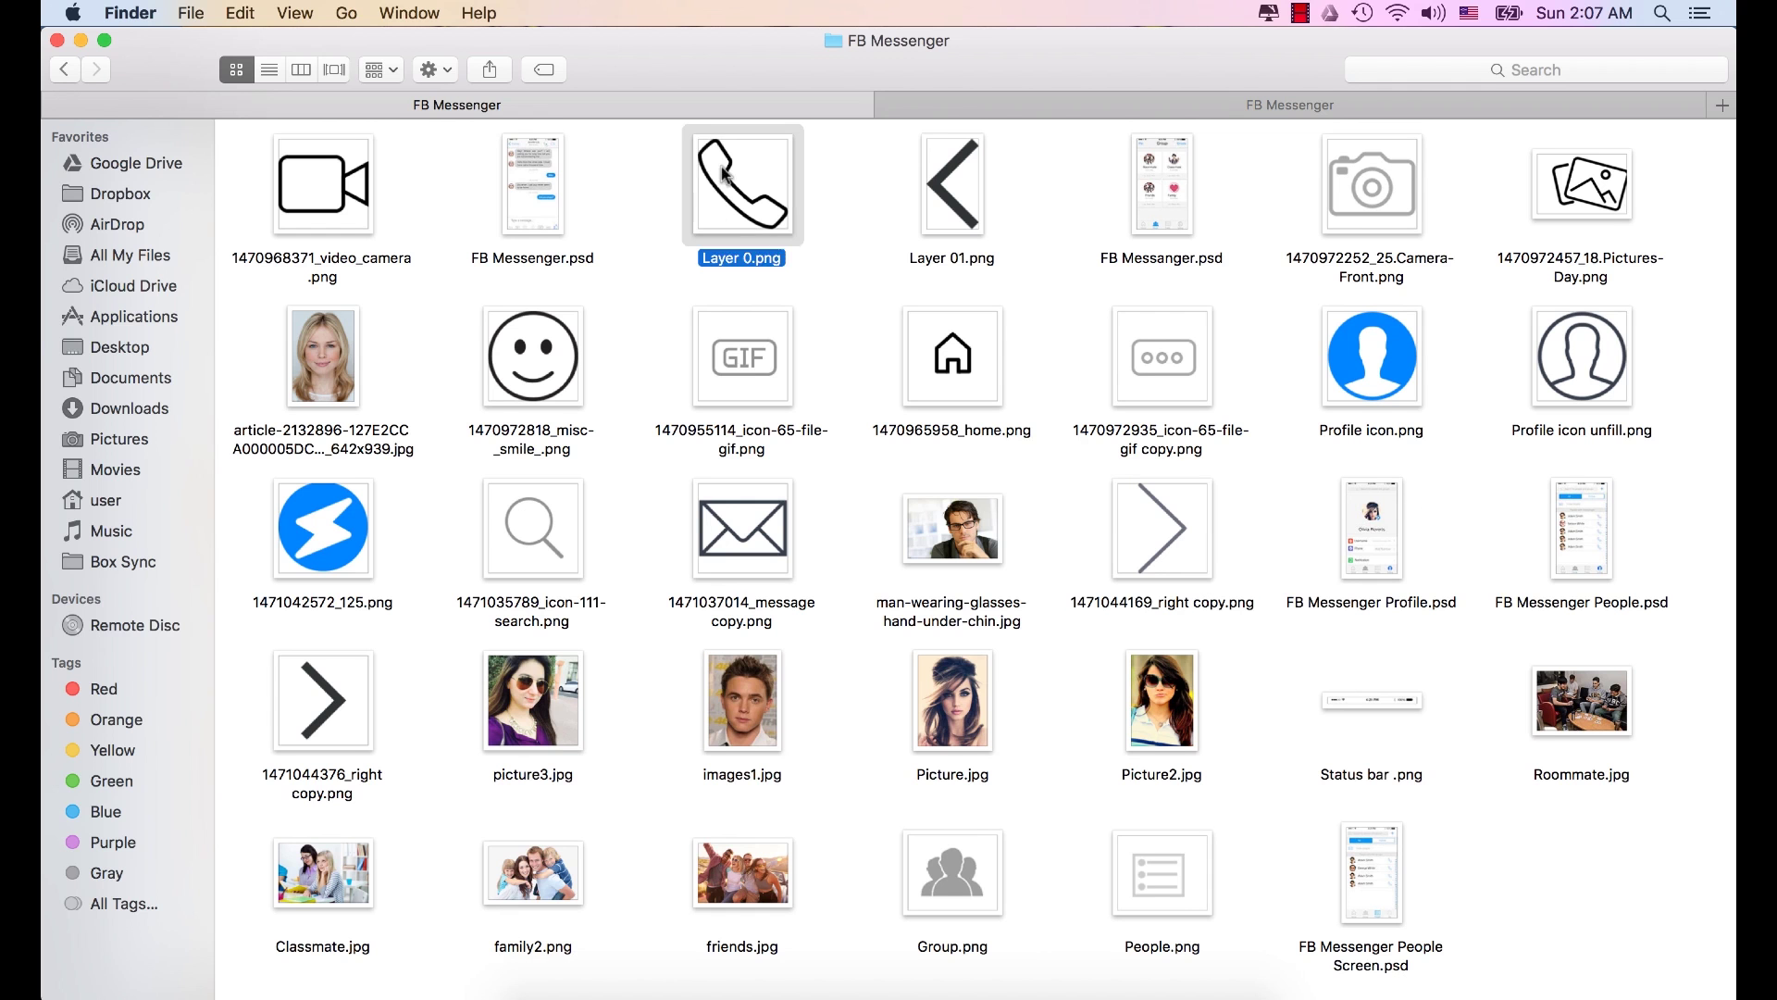
pyautogui.rightClick(725, 176)
pyautogui.moveTo(995, 204)
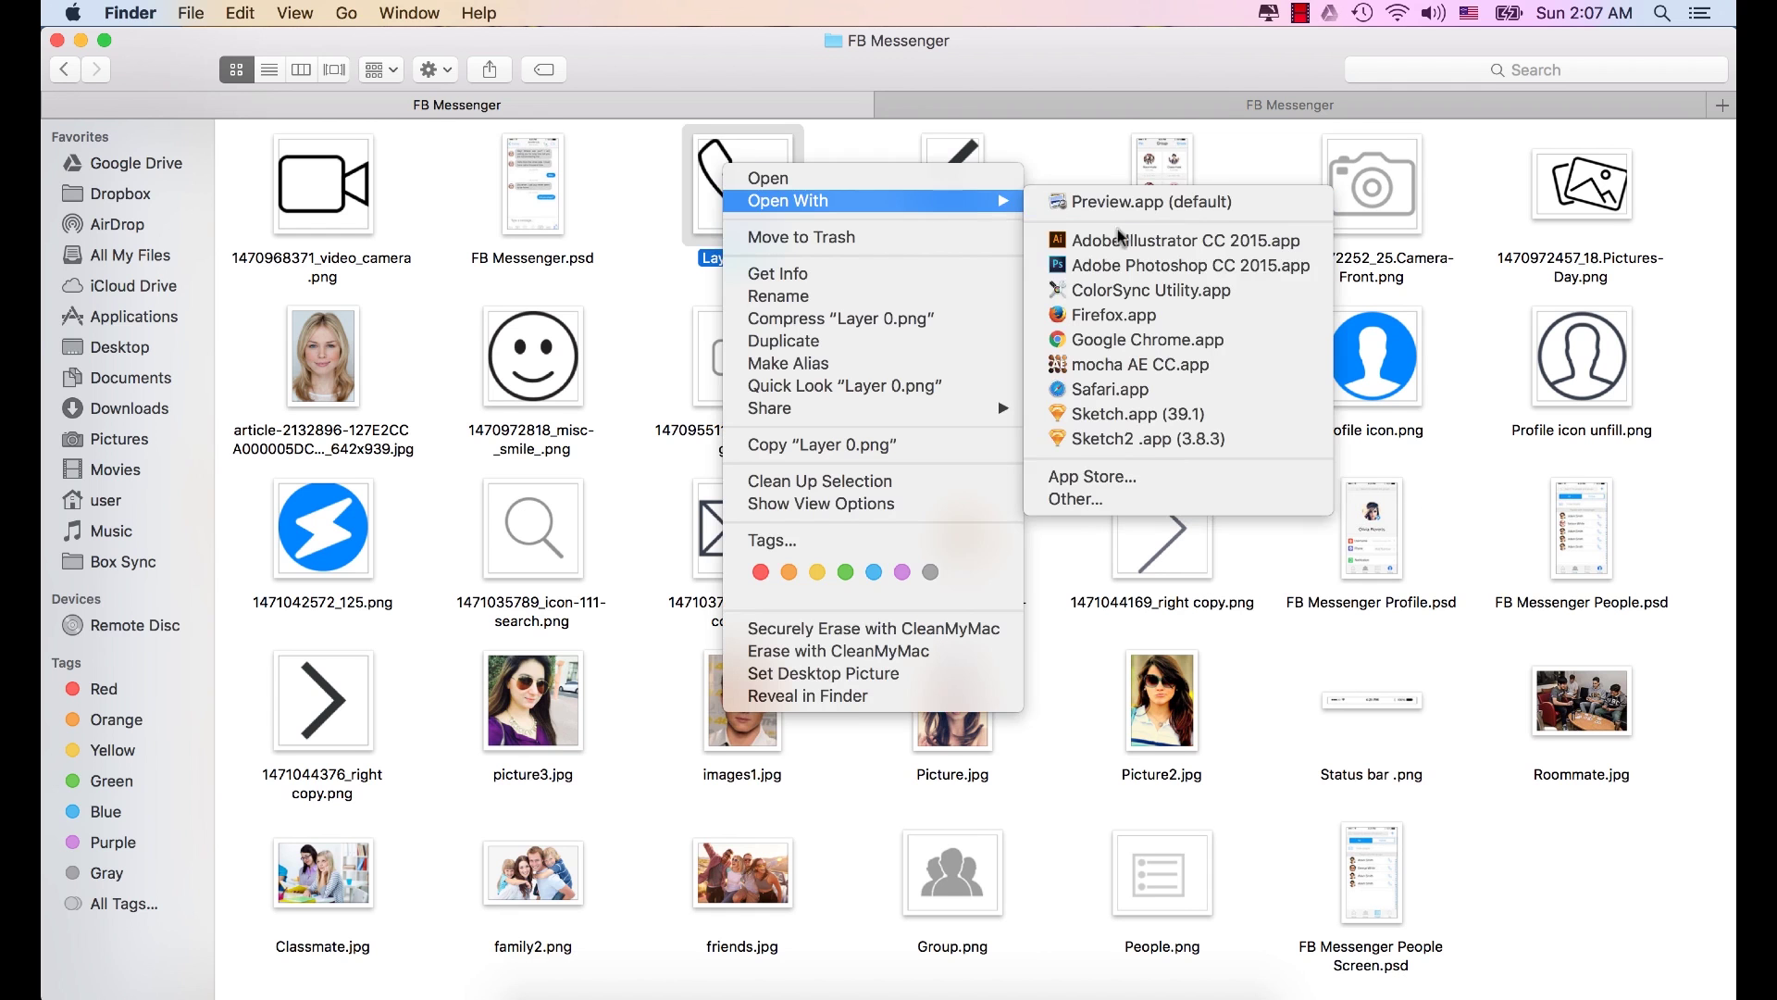
pyautogui.click(1122, 266)
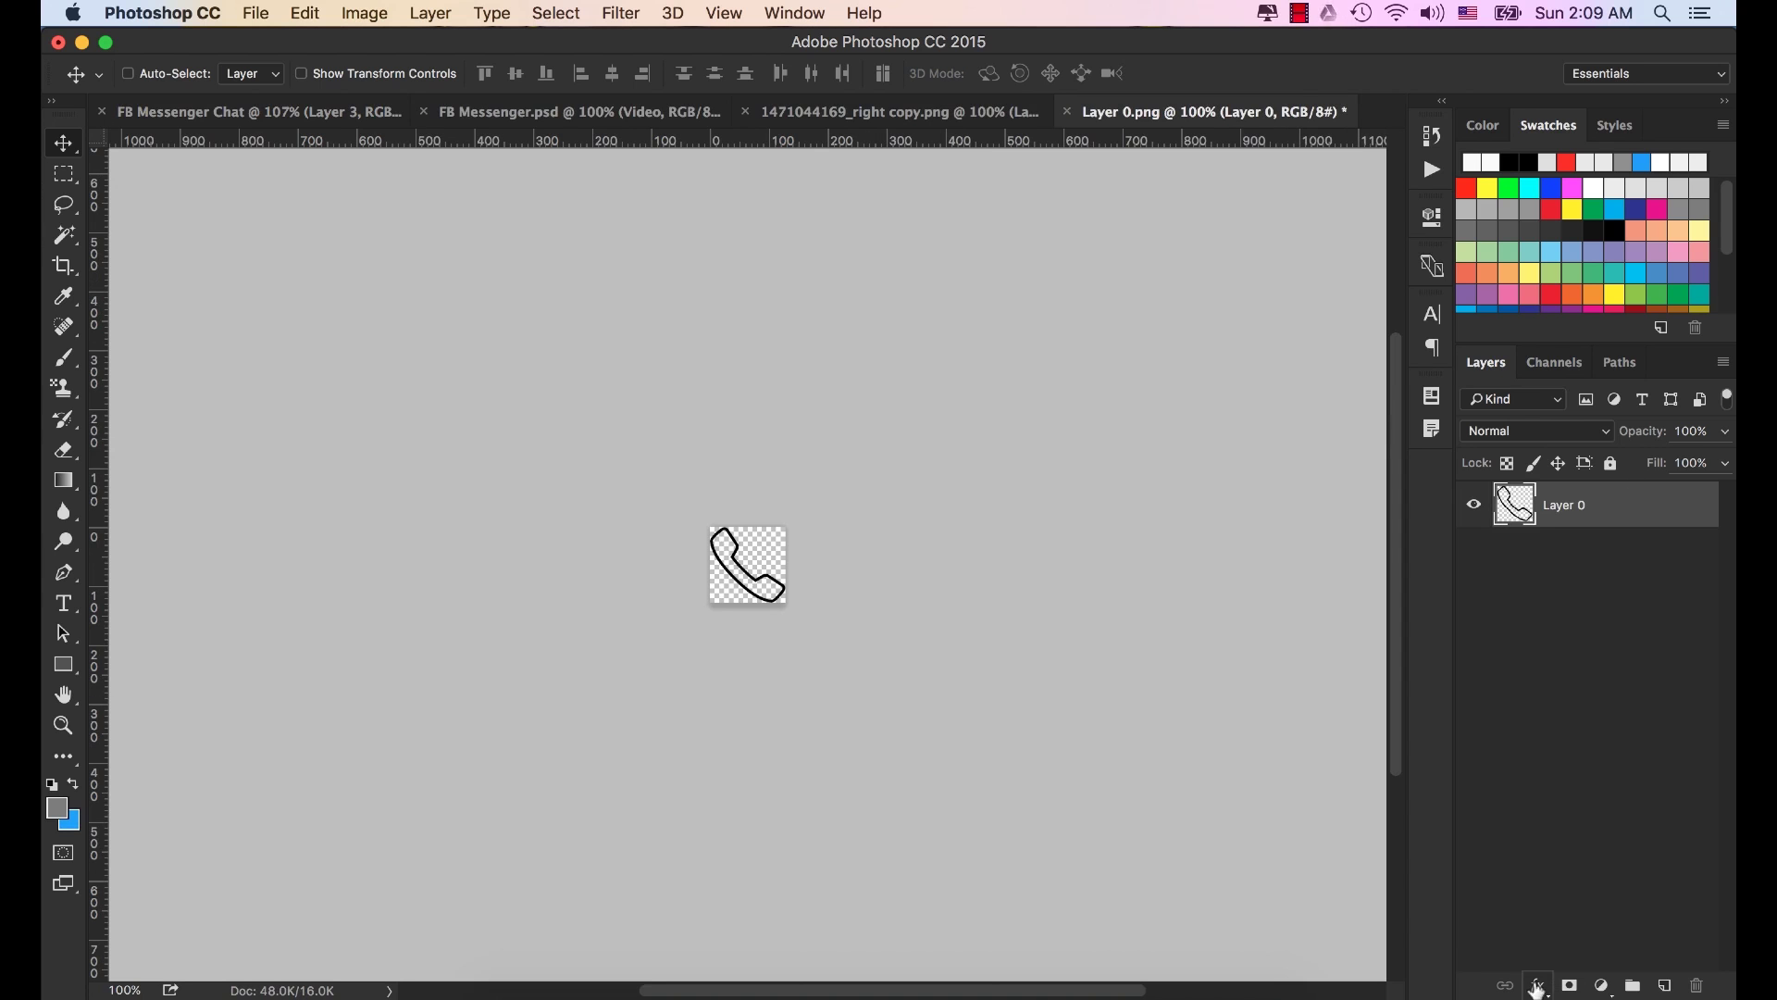
# Give the phone icon a blue 57a9fd Color Overlay.
pyautogui.click(1538, 985)
pyautogui.click(1570, 860)
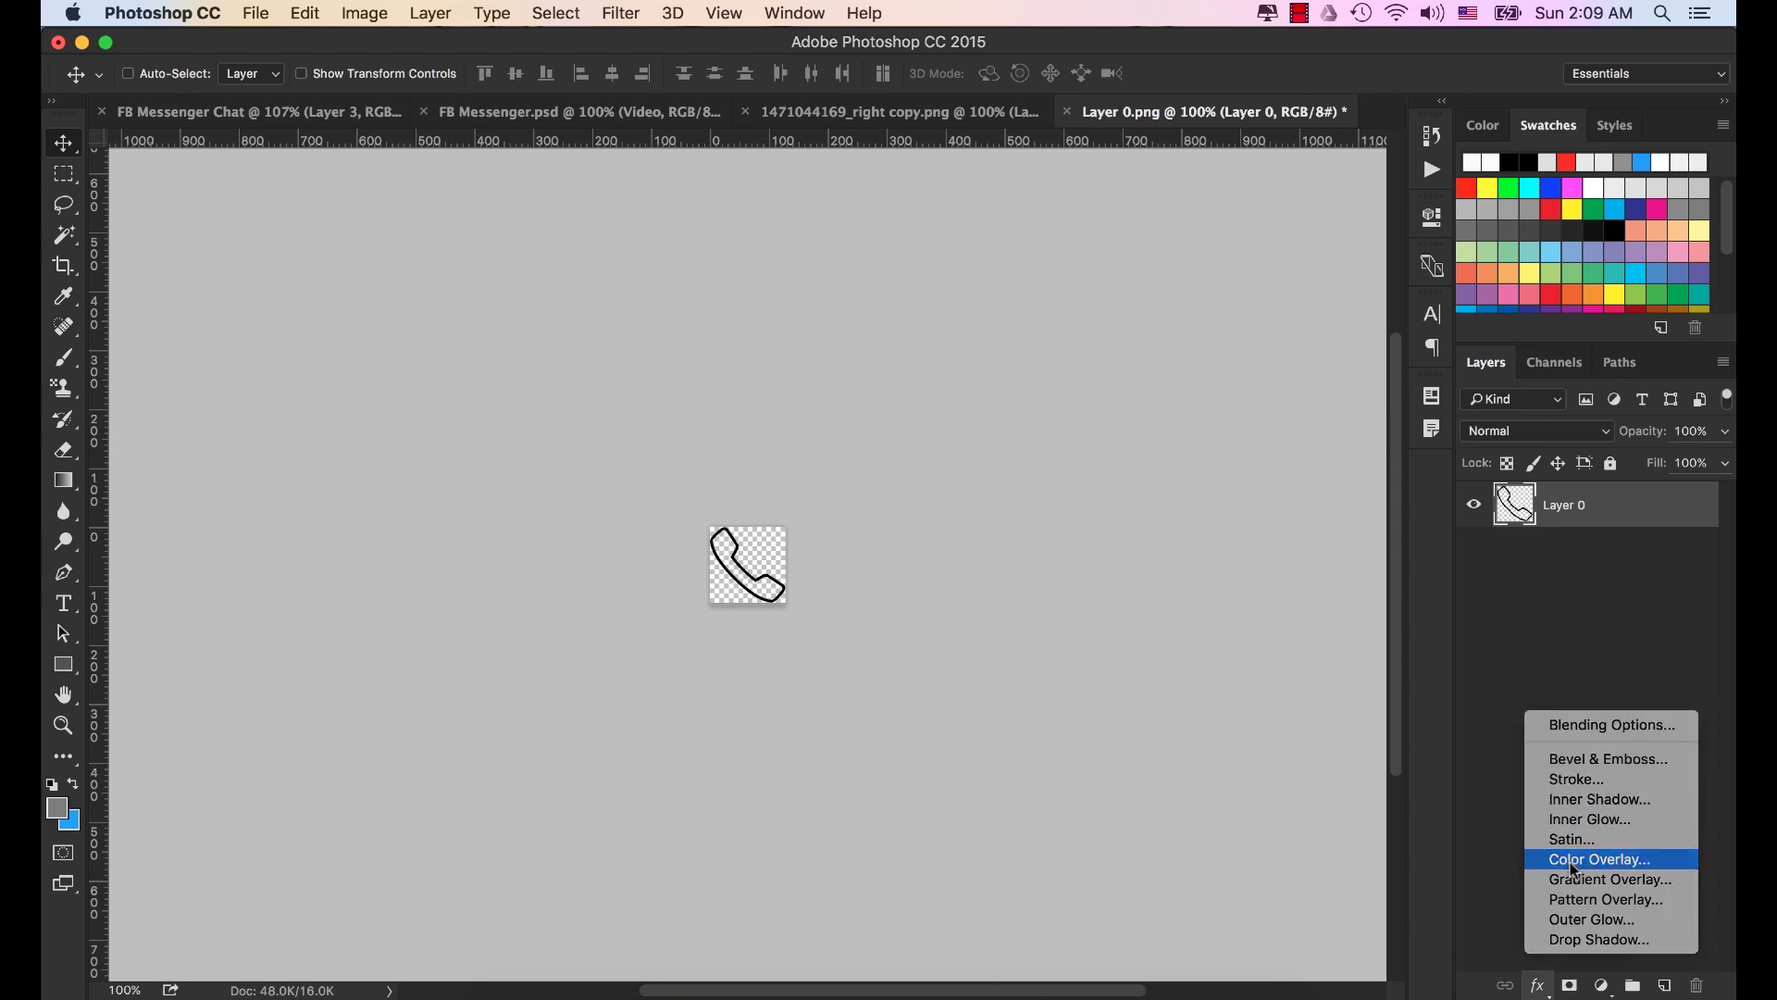
pyautogui.click(1204, 276)
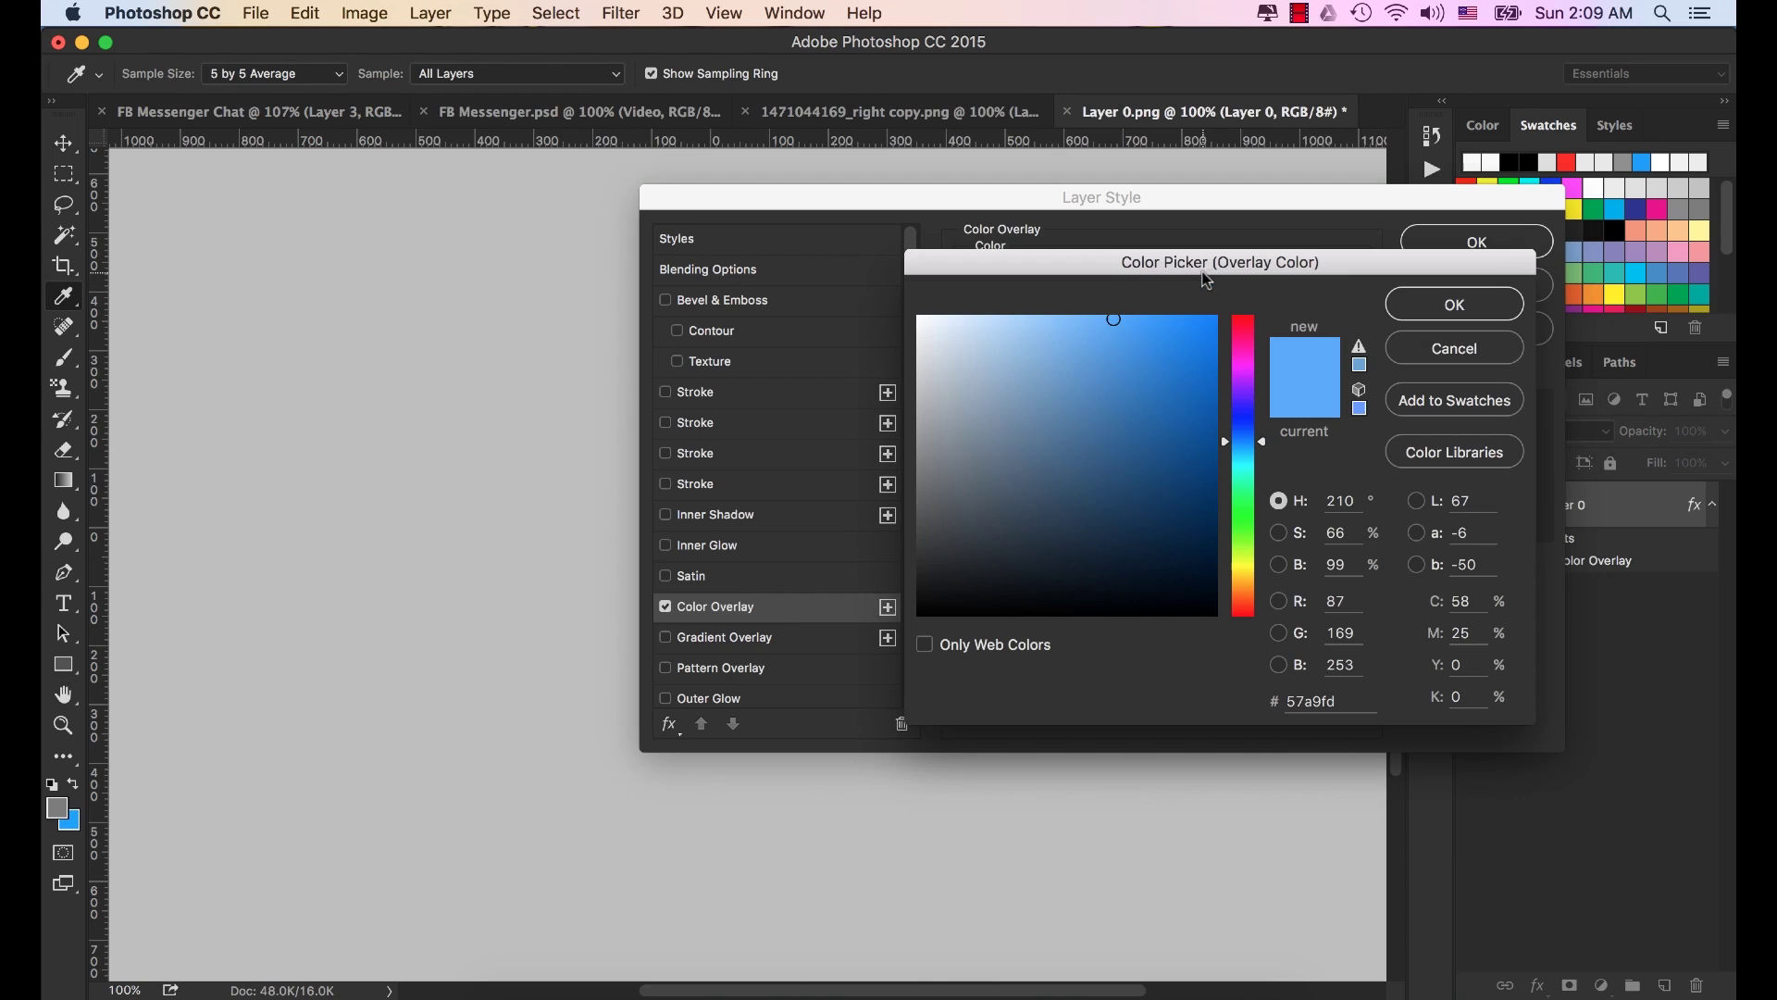
pyautogui.doubleClick(1315, 701)
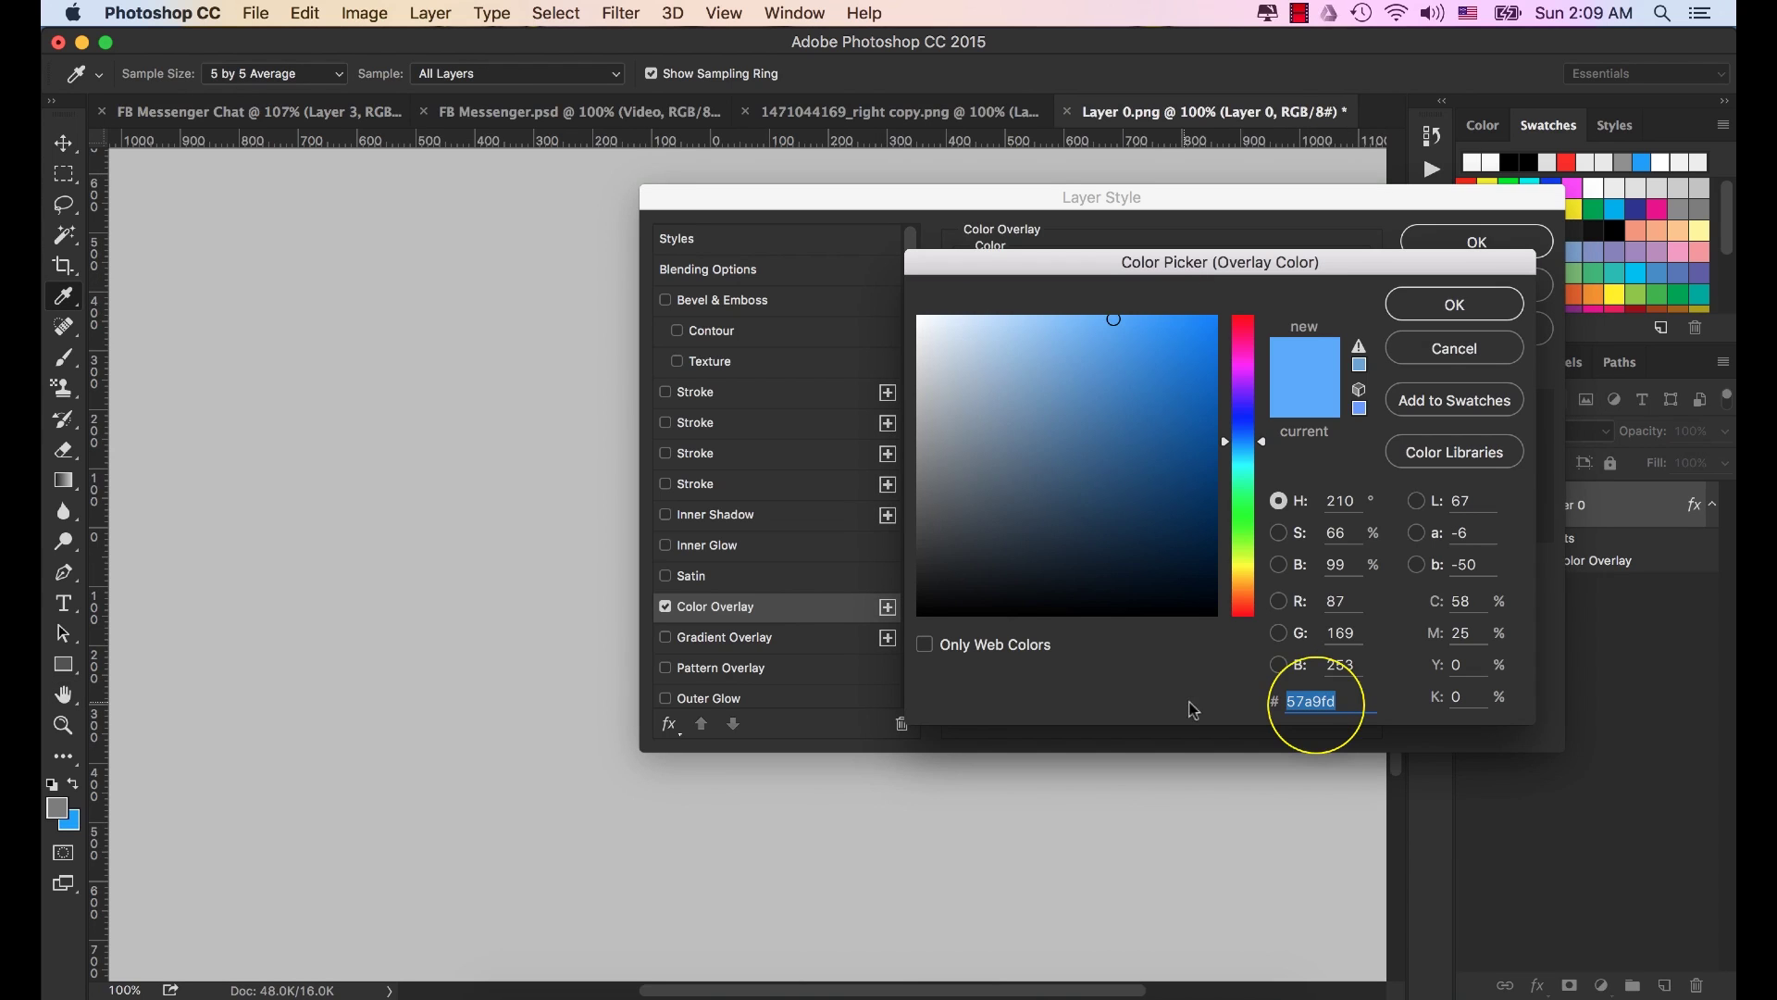
pyautogui.click(1475, 305)
pyautogui.click(1478, 242)
# Convert the phone layer to a smart object and drag it toward the chat mockup.
pyautogui.click(1606, 500)
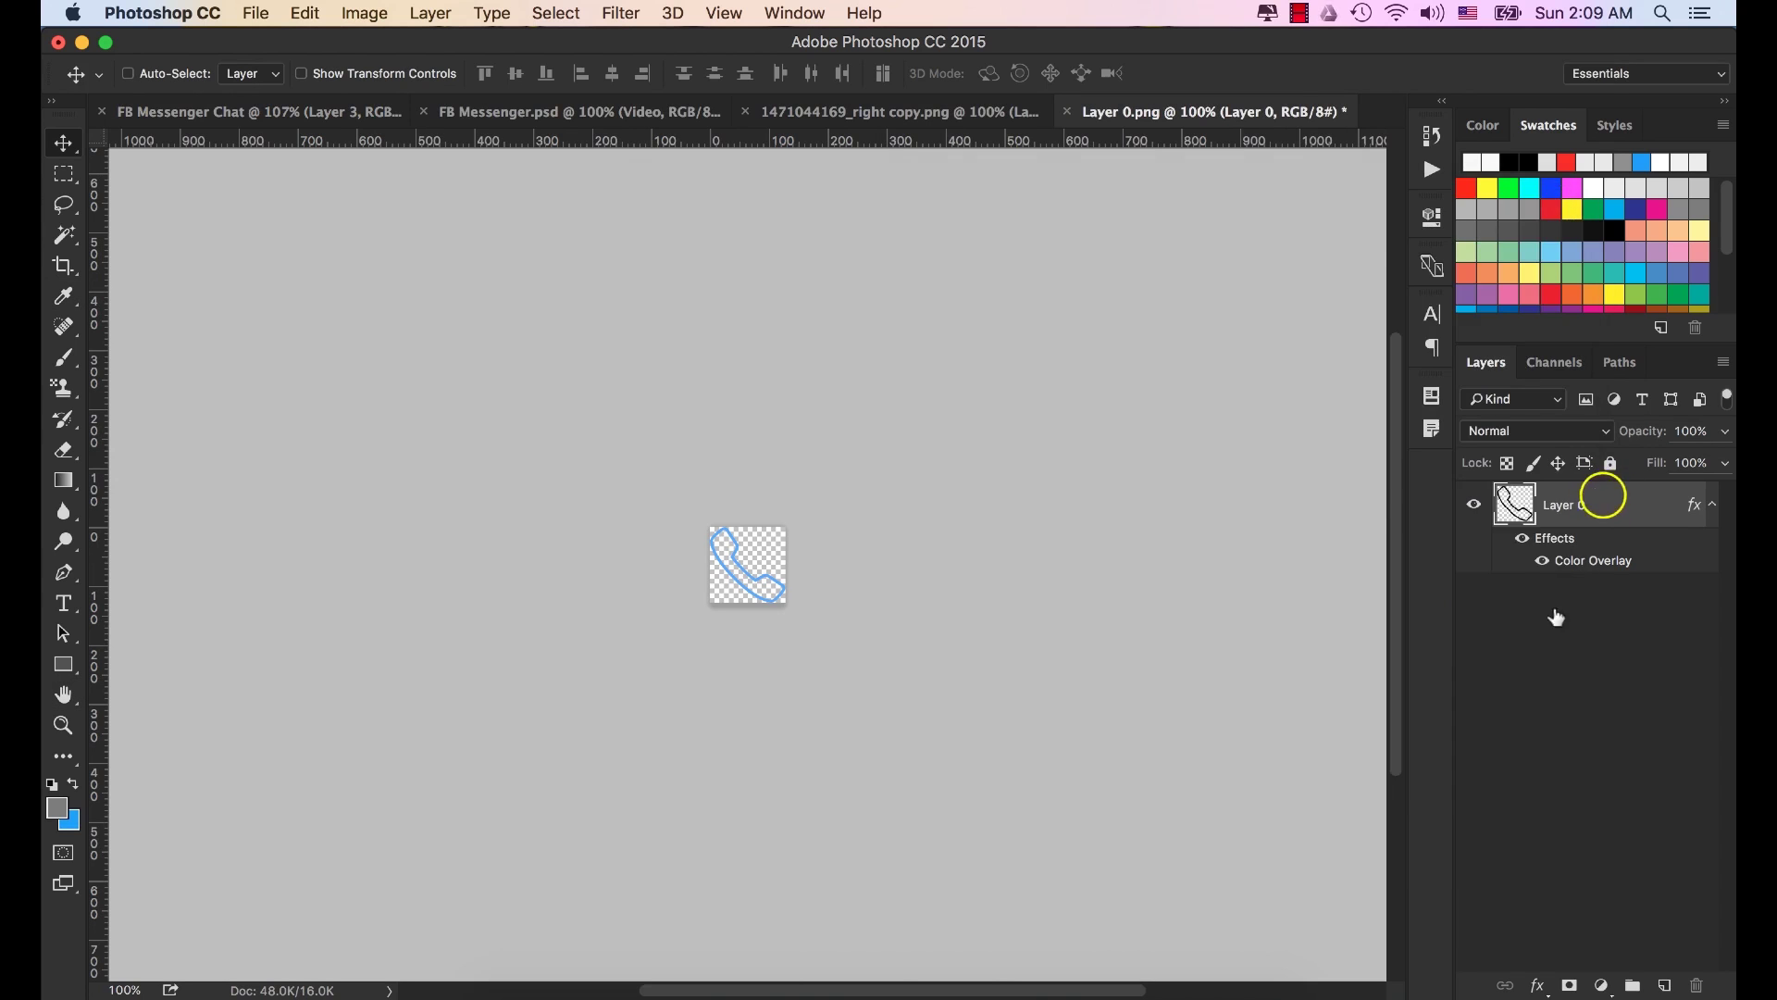
pyautogui.rightClick(1608, 502)
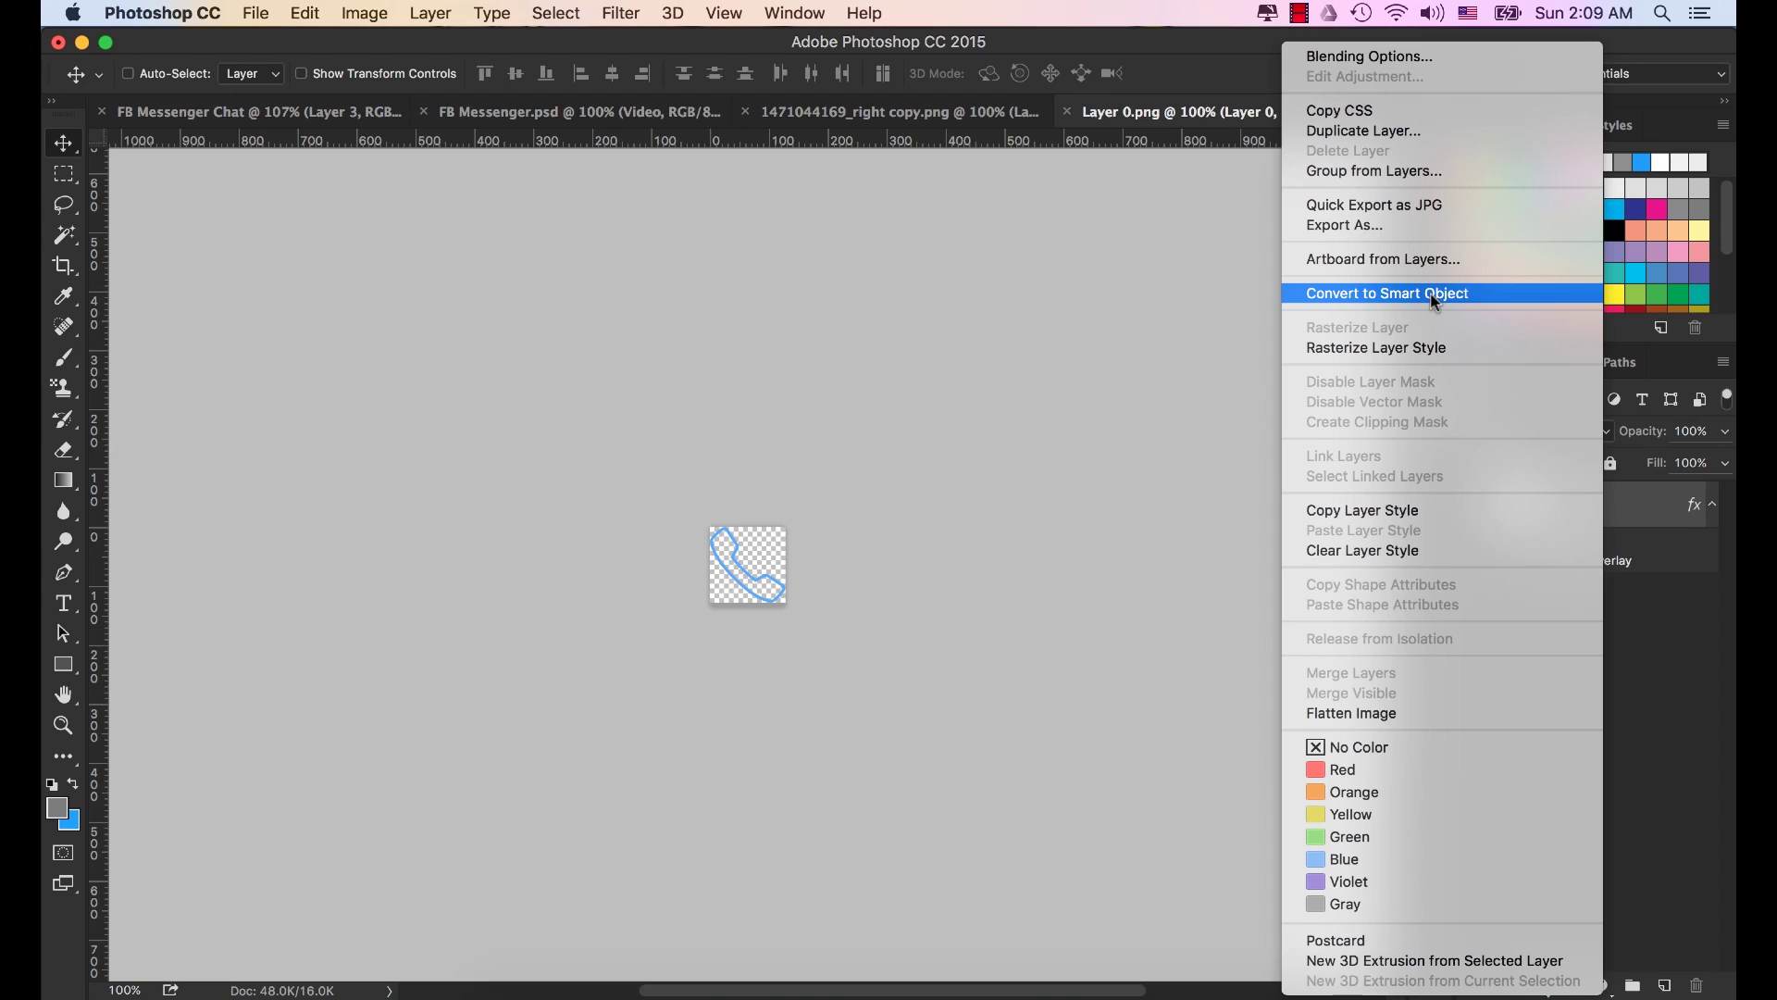
pyautogui.click(1434, 294)
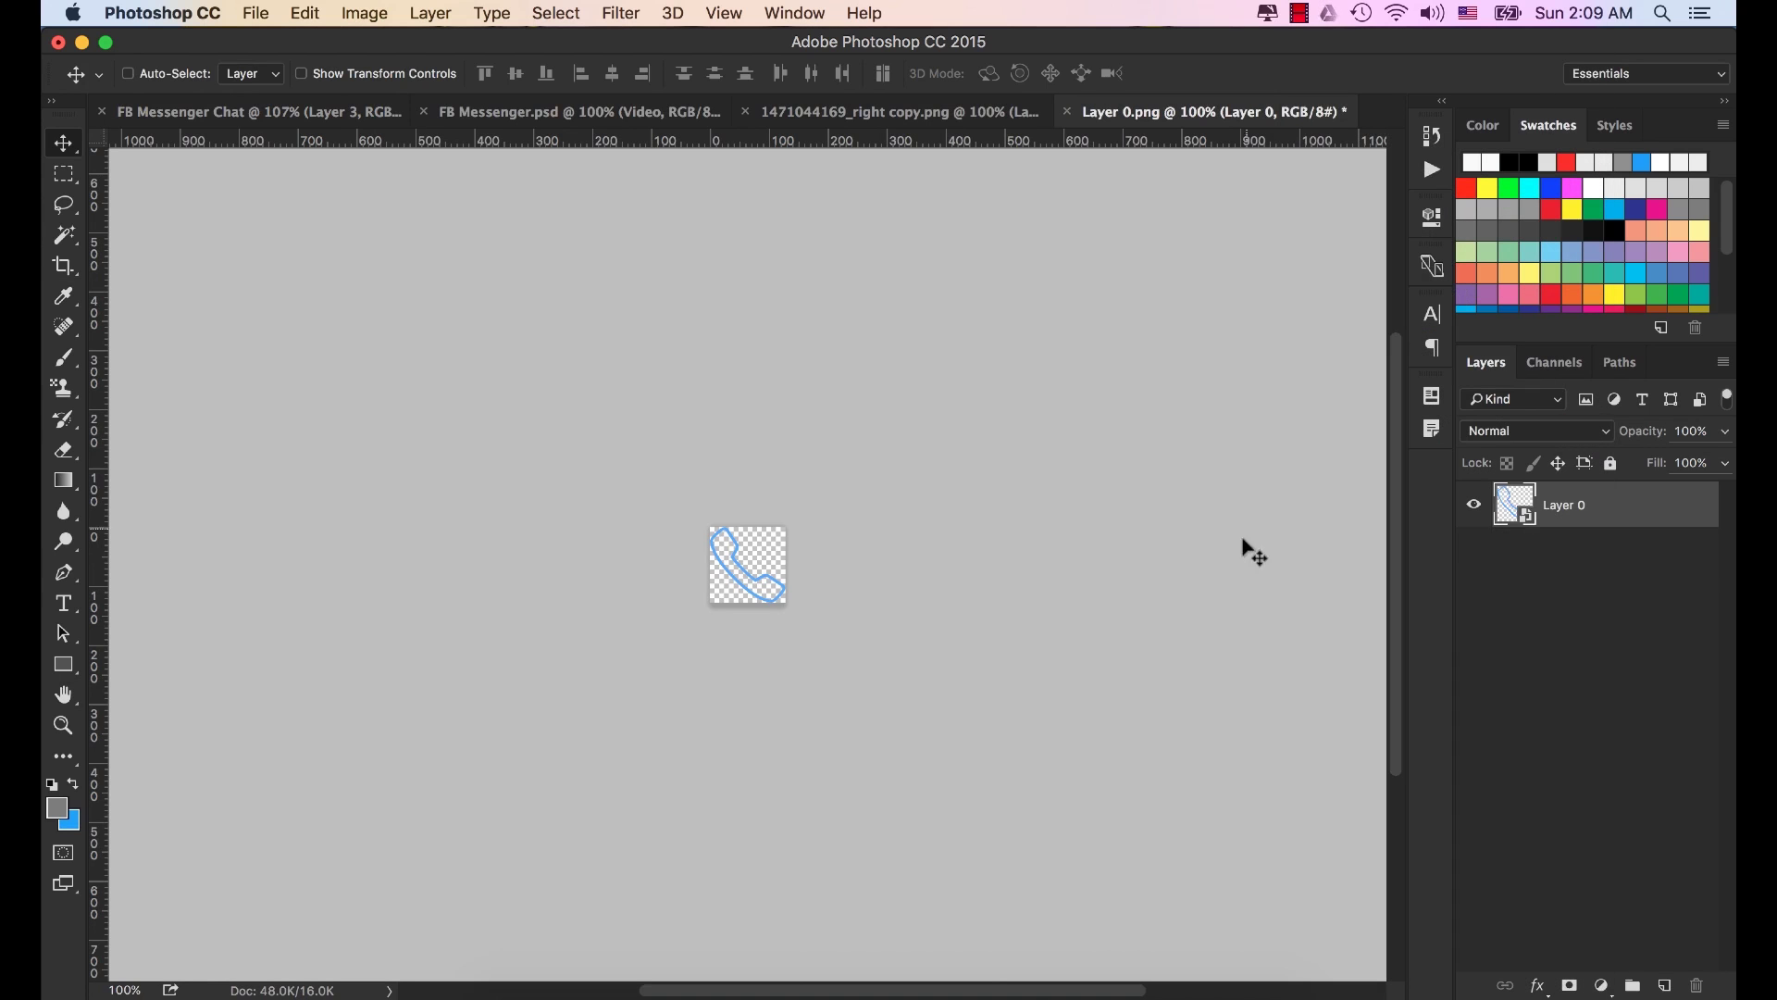
pyautogui.moveTo(736, 520); pyautogui.dragTo(374, 213)
# Drop the phone icon into the chat mockup at the header's right end.
pyautogui.moveTo(330, 112); pyautogui.dragTo(330, 112)
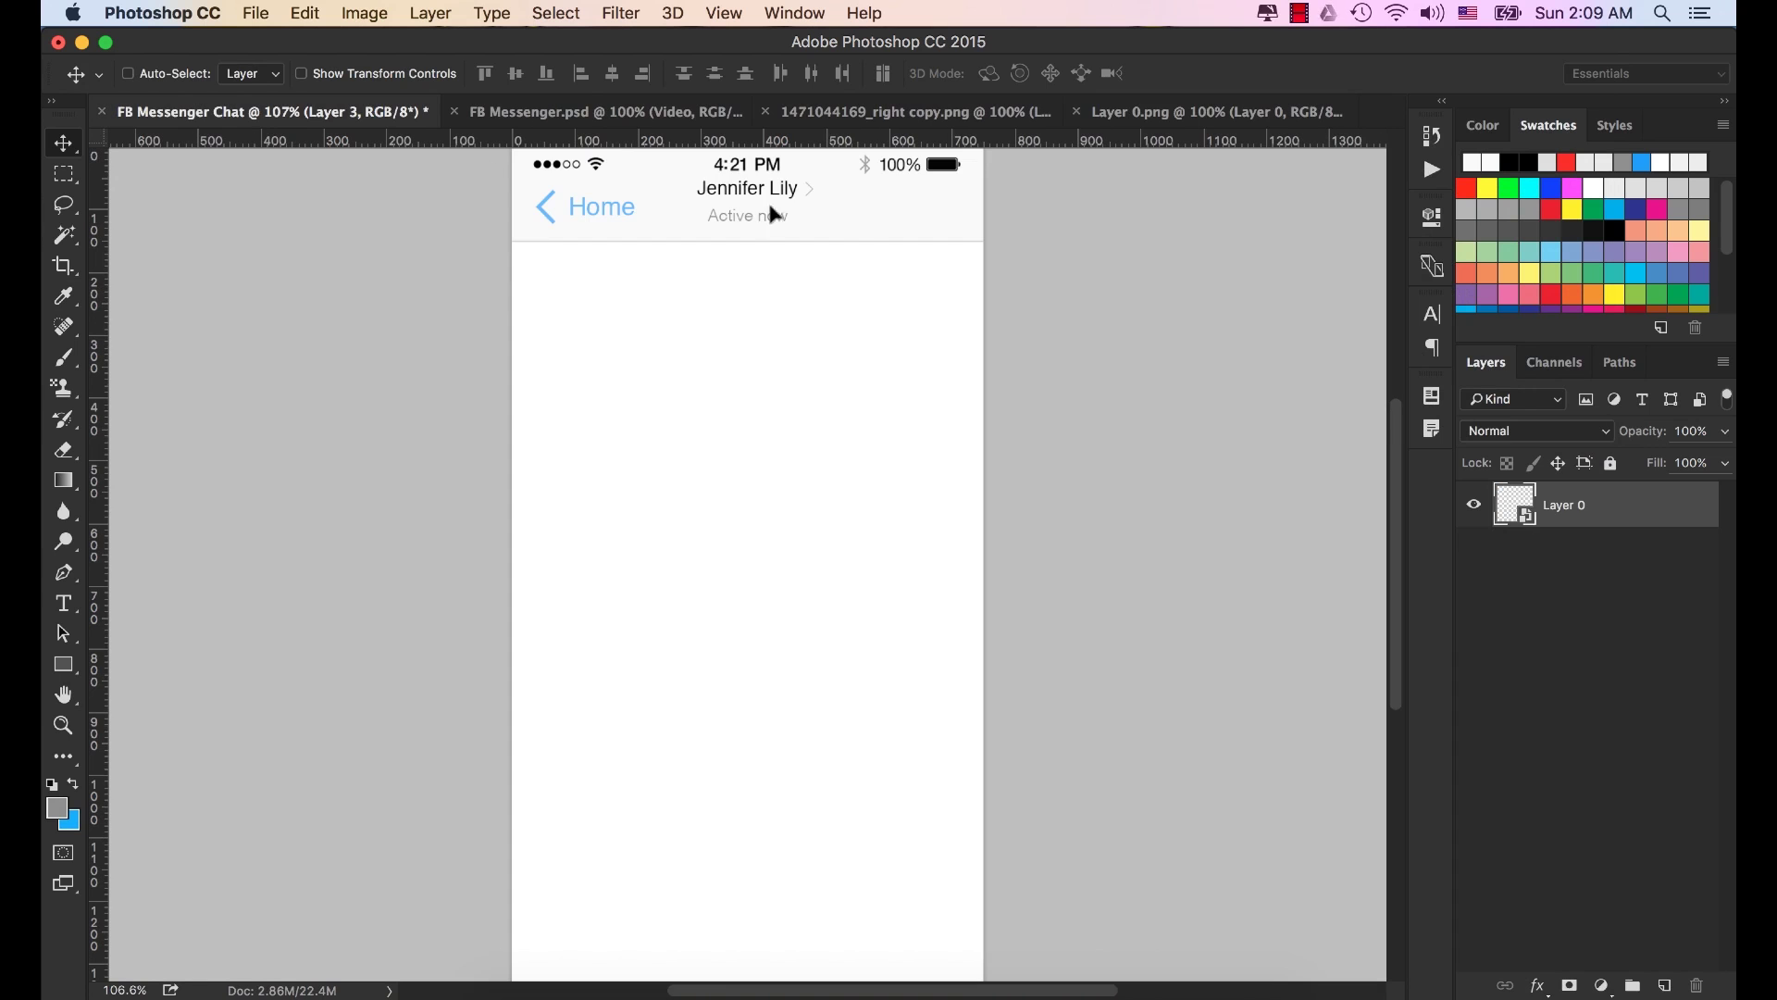
pyautogui.moveTo(849, 215); pyautogui.dragTo(861, 472)
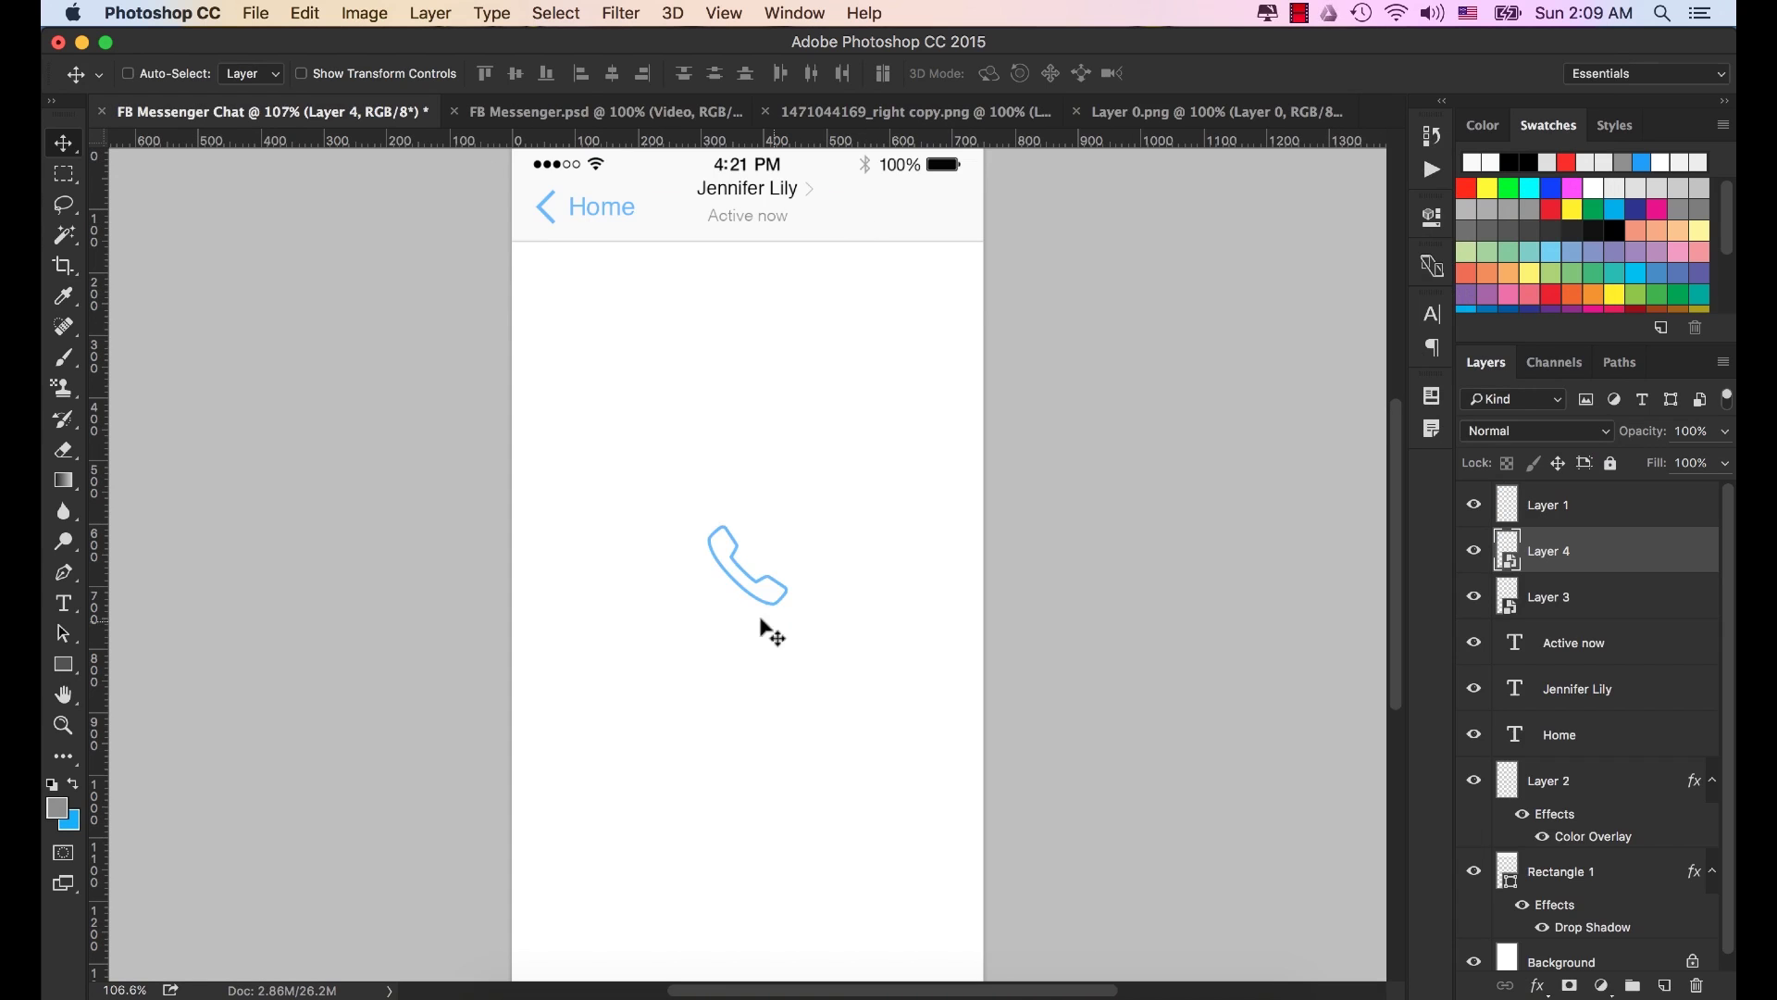
pyautogui.moveTo(769, 627); pyautogui.dragTo(884, 236)
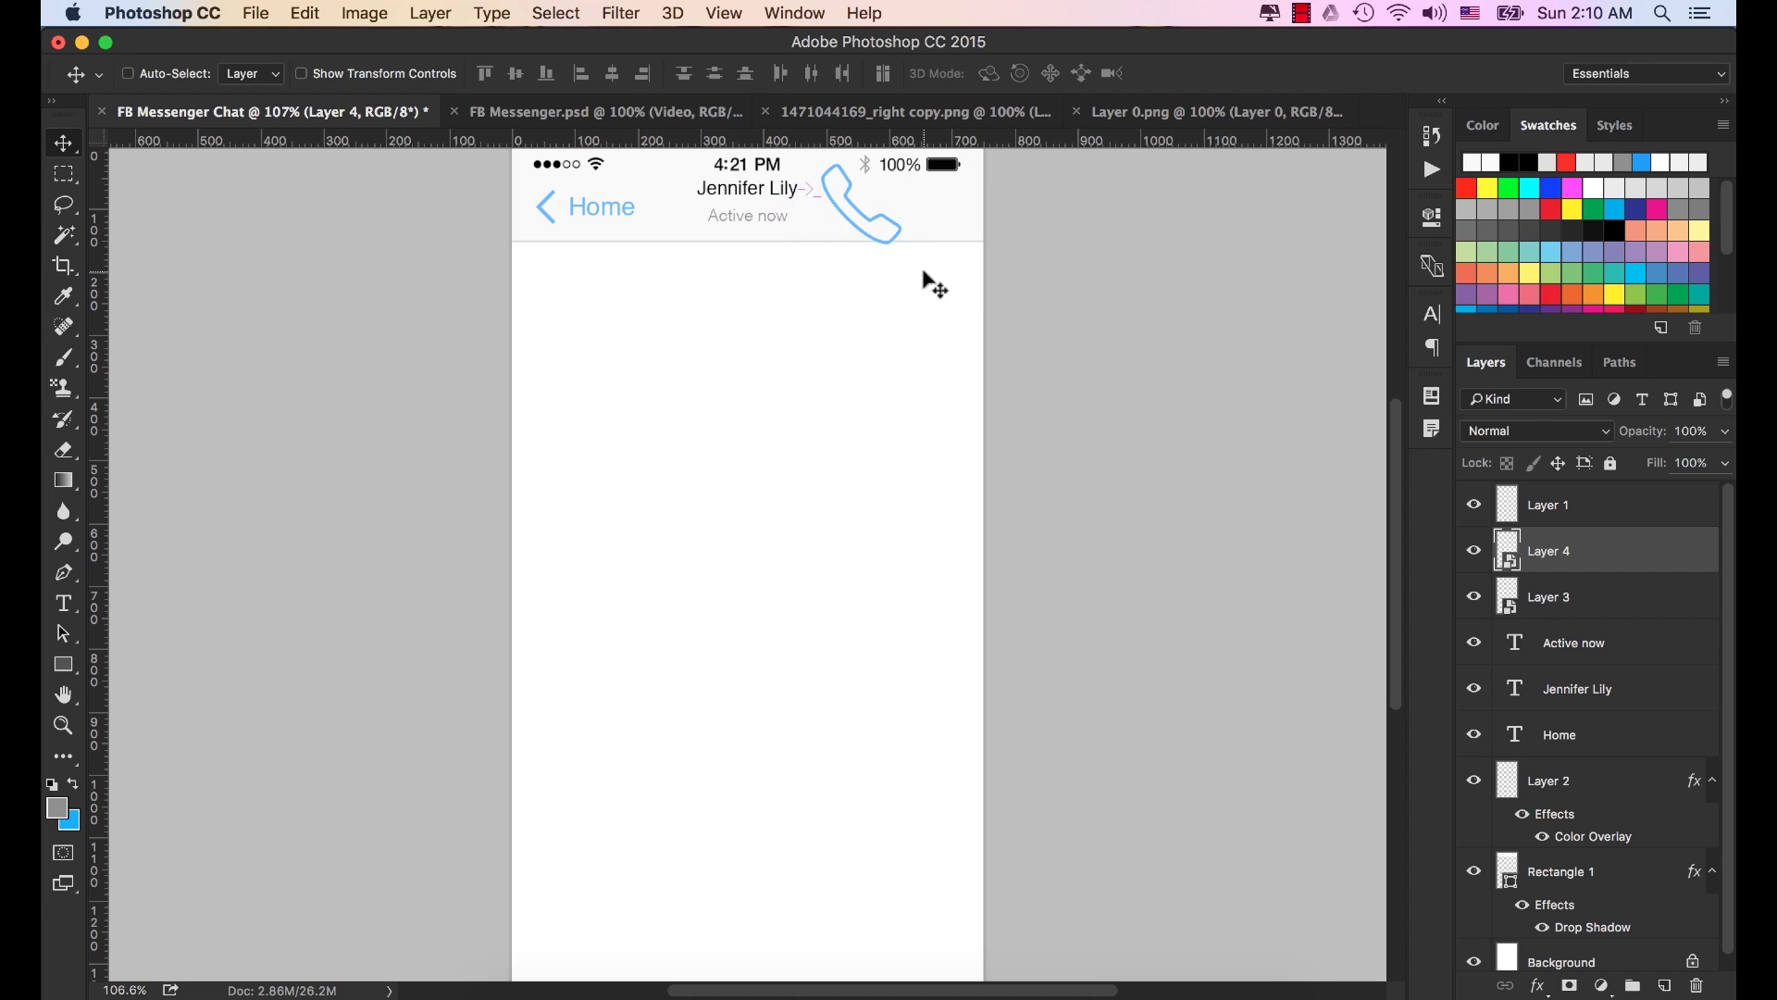
# Scale the phone icon down around its centre and commit the transform.
pyautogui.press('super+t')
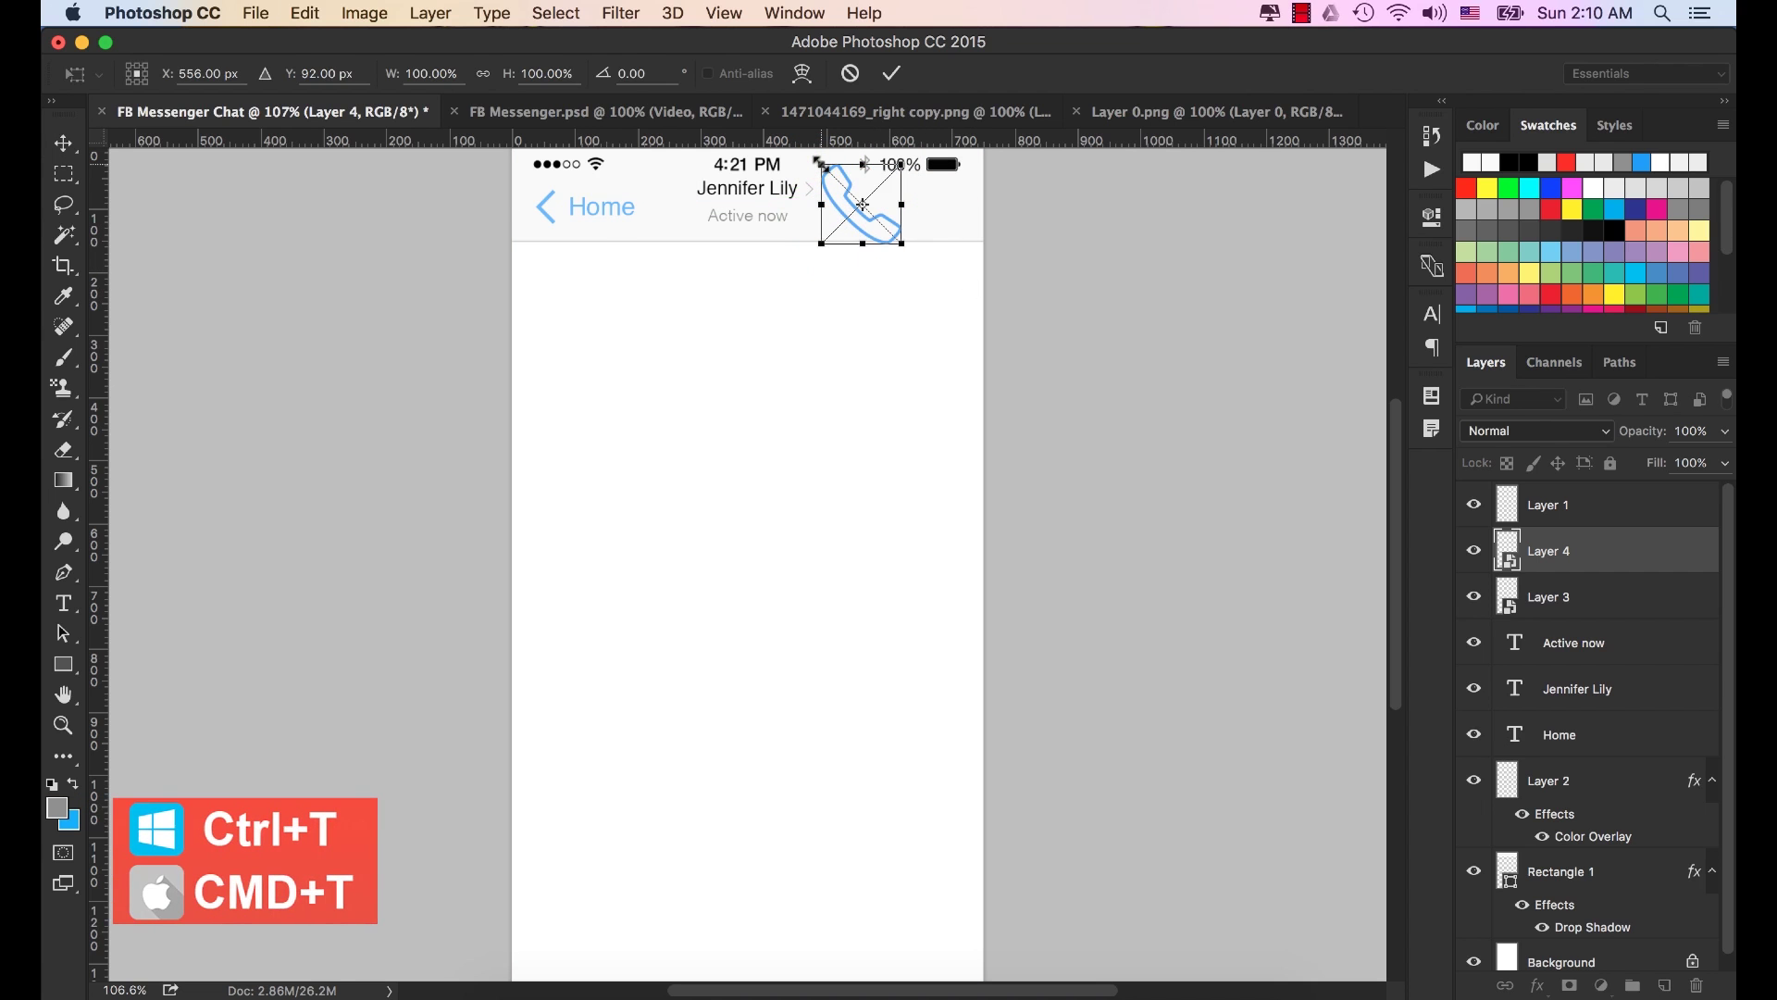
pyautogui.moveTo(820, 163); pyautogui.dragTo(854, 167)
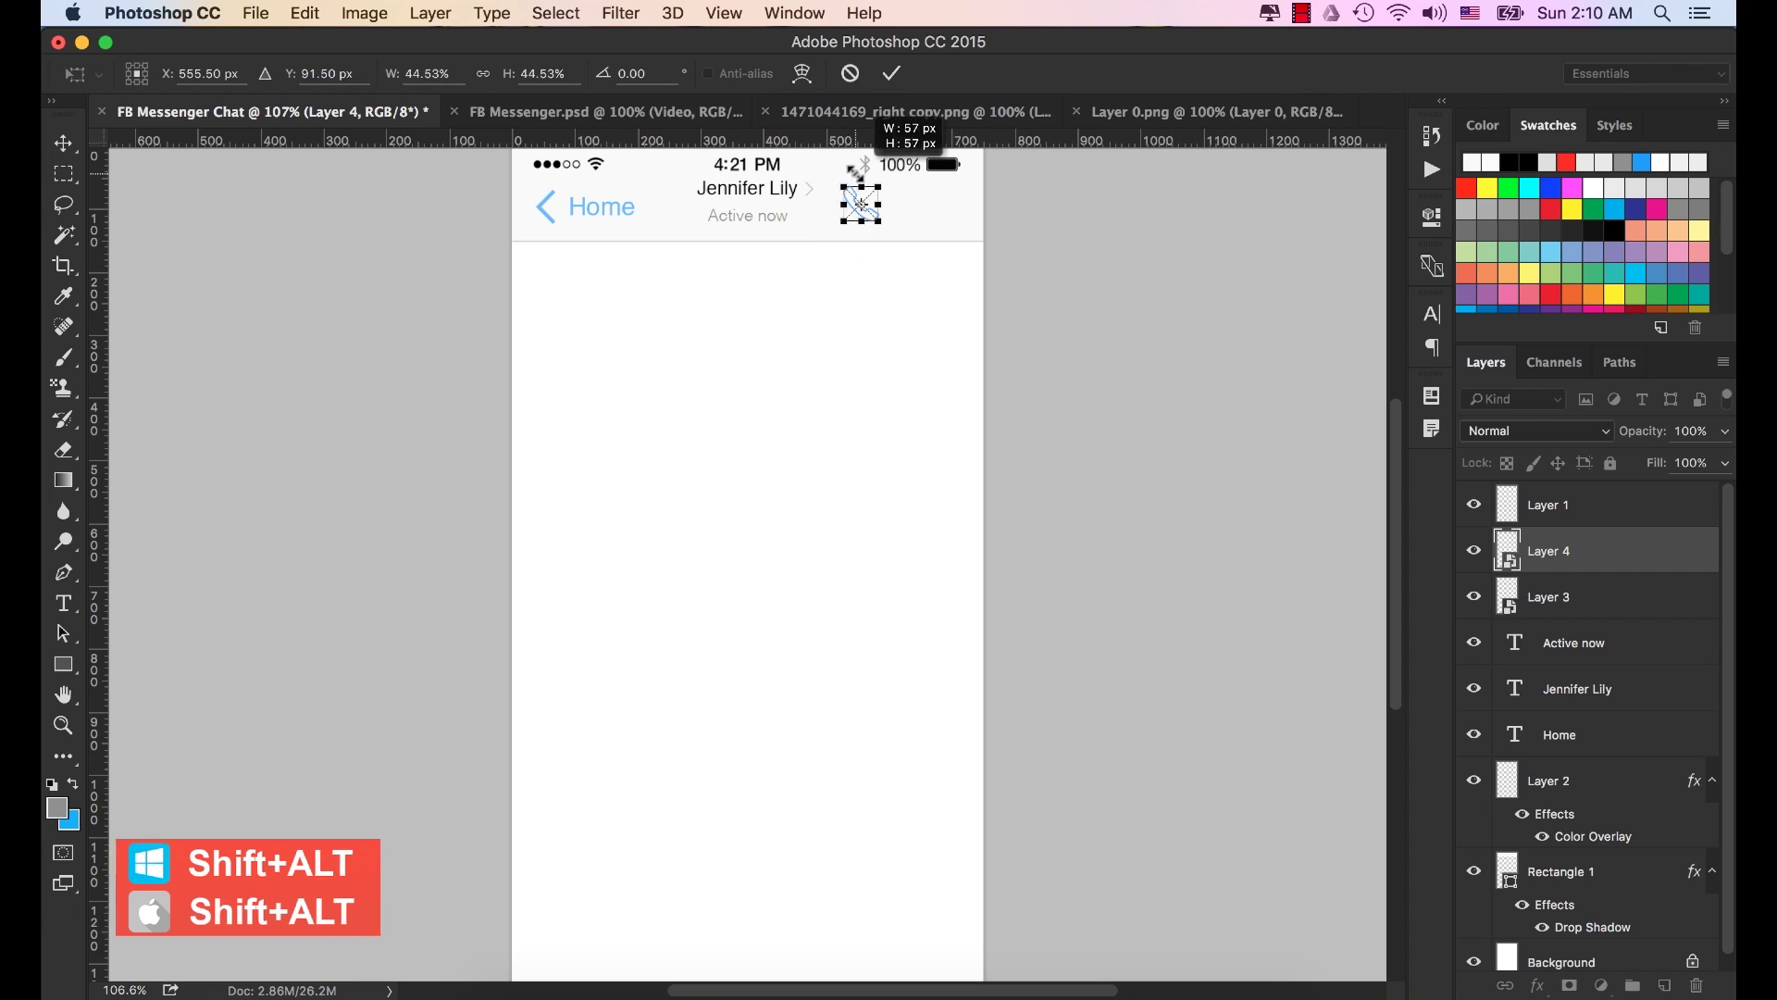
pyautogui.click(894, 73)
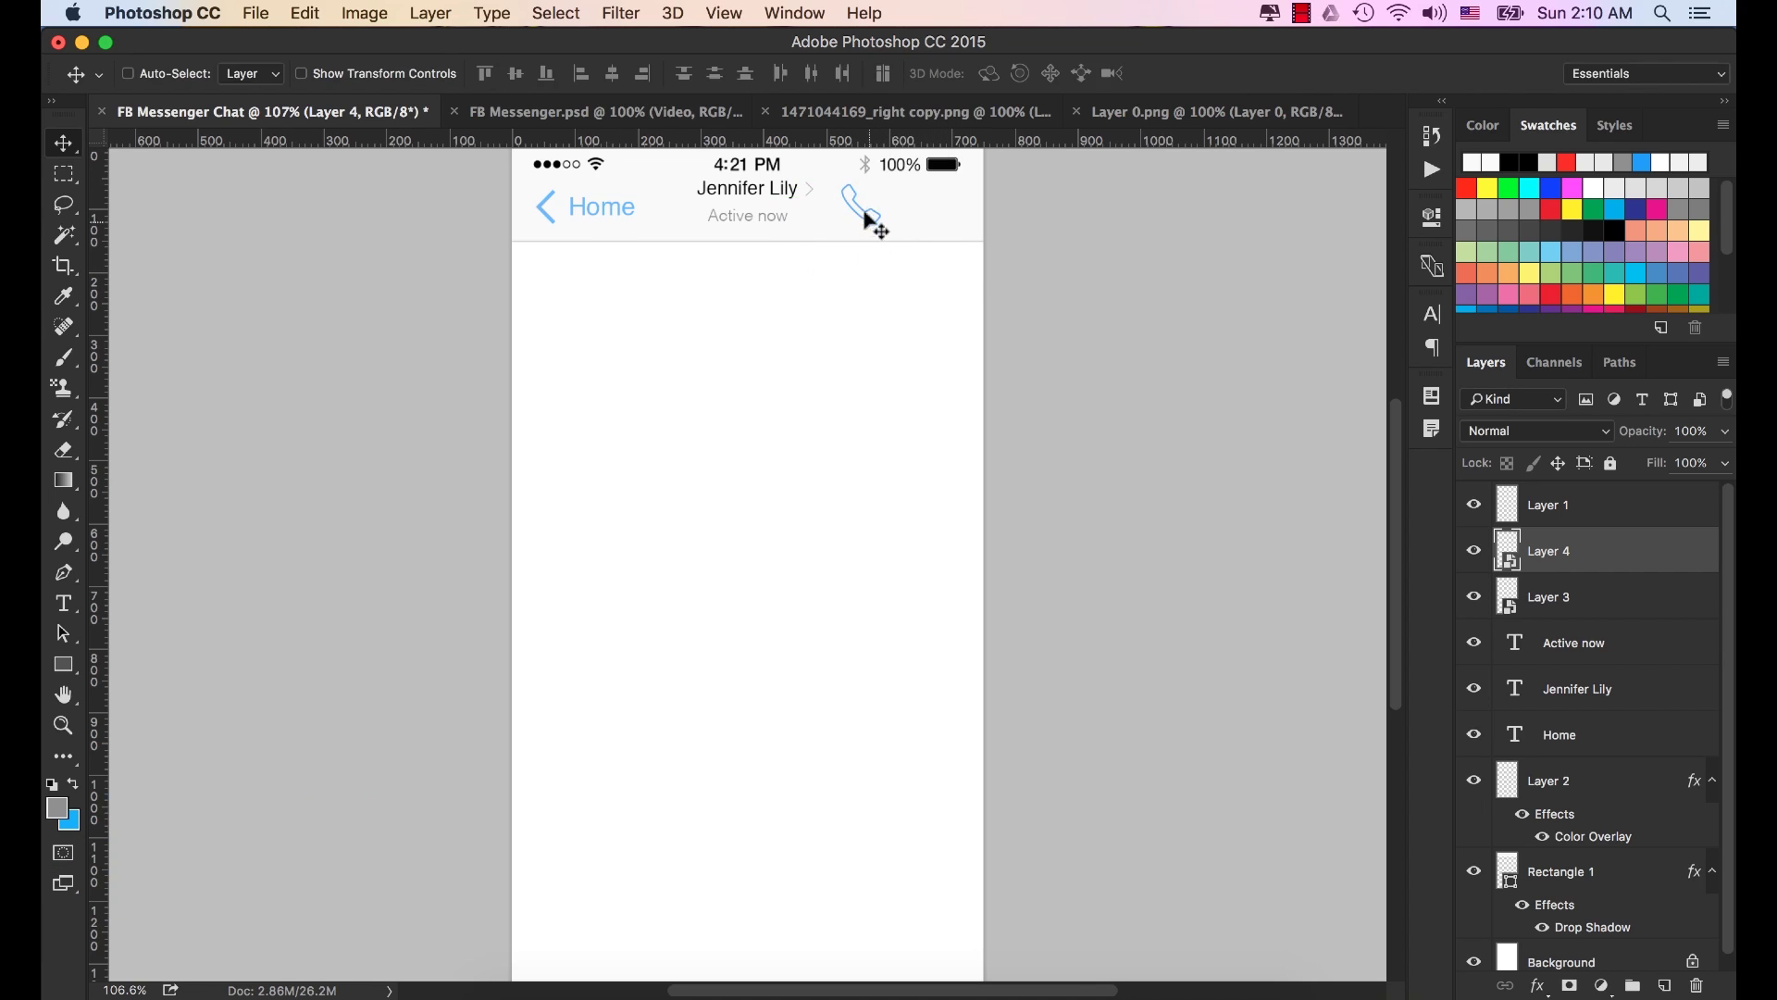
pyautogui.press('super+t')
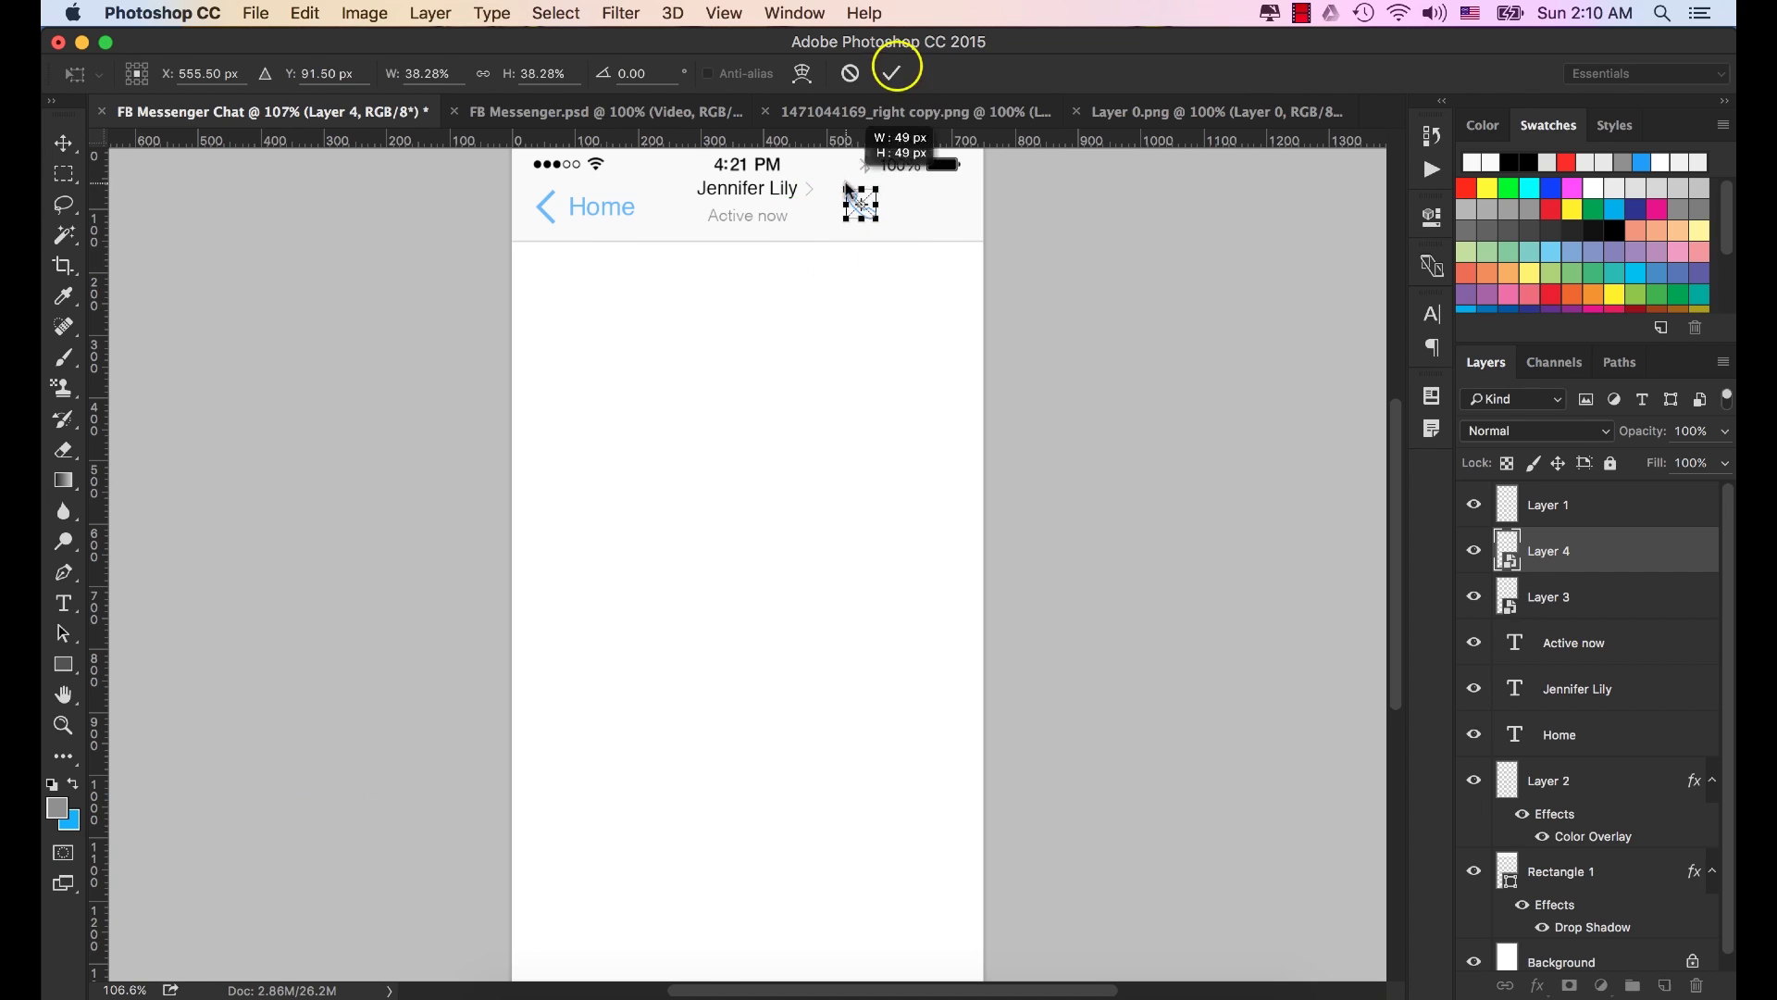
pyautogui.click(894, 73)
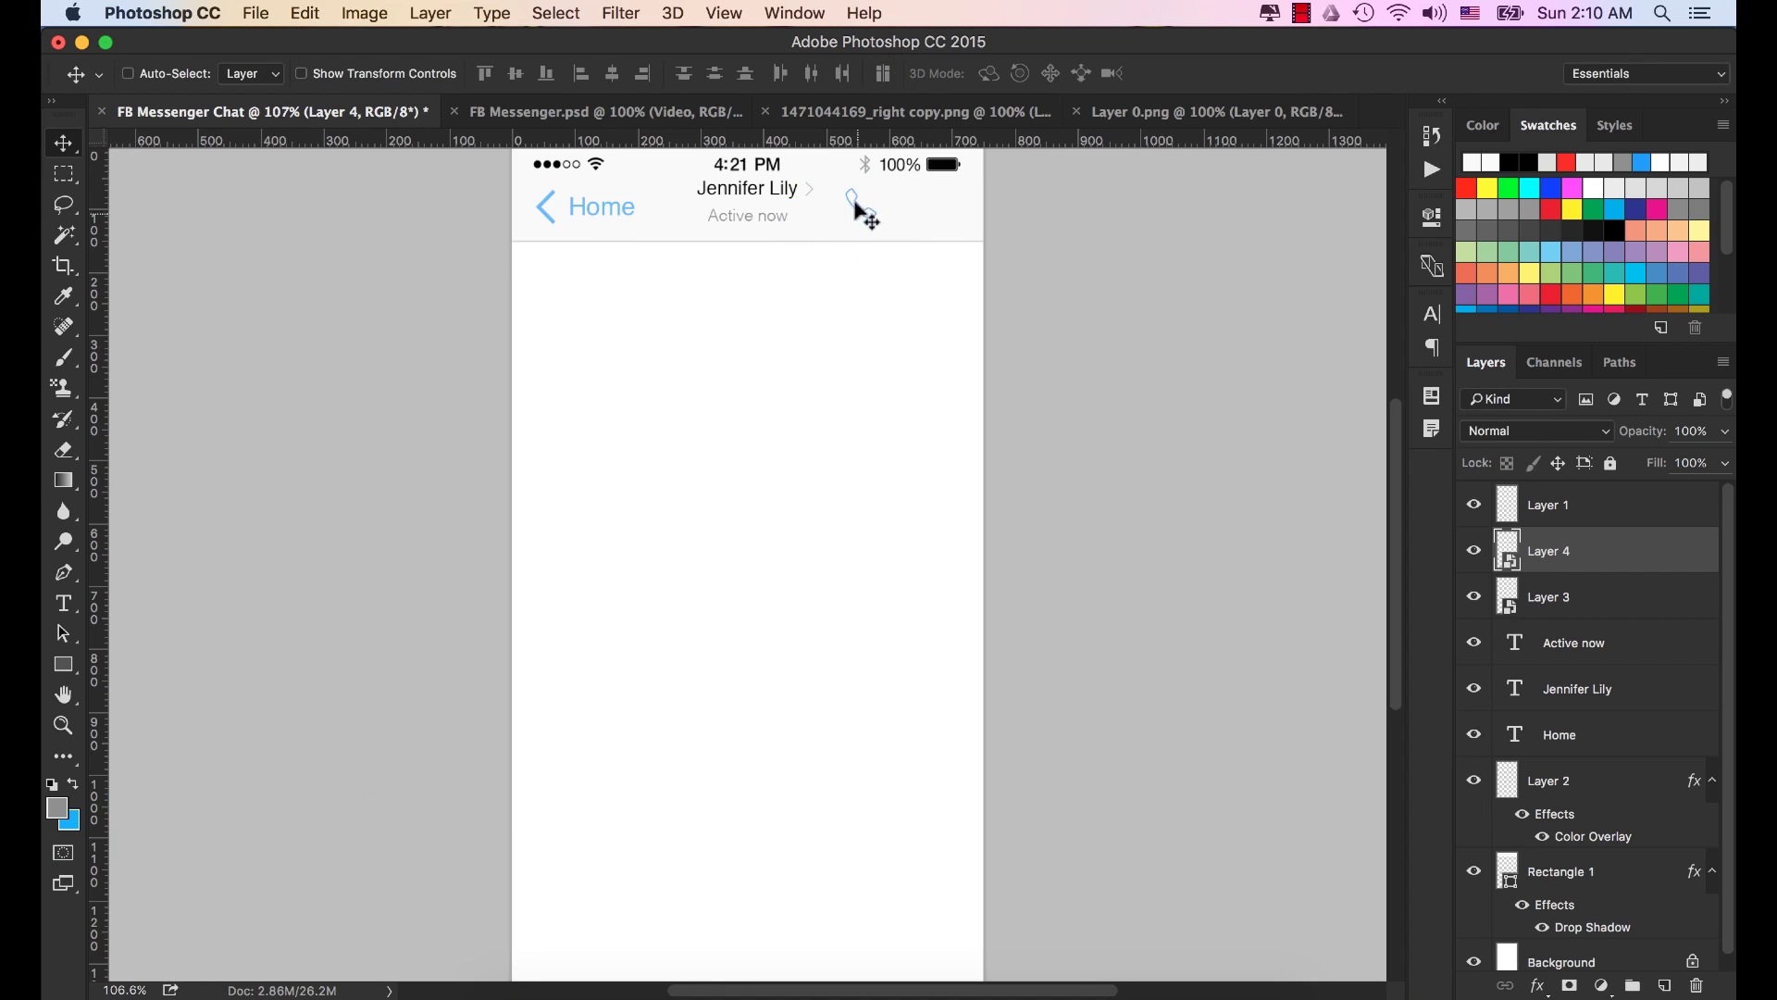
pyautogui.scroll(4, 833, 213)
pyautogui.moveTo(790, 217); pyautogui.dragTo(892, 351)
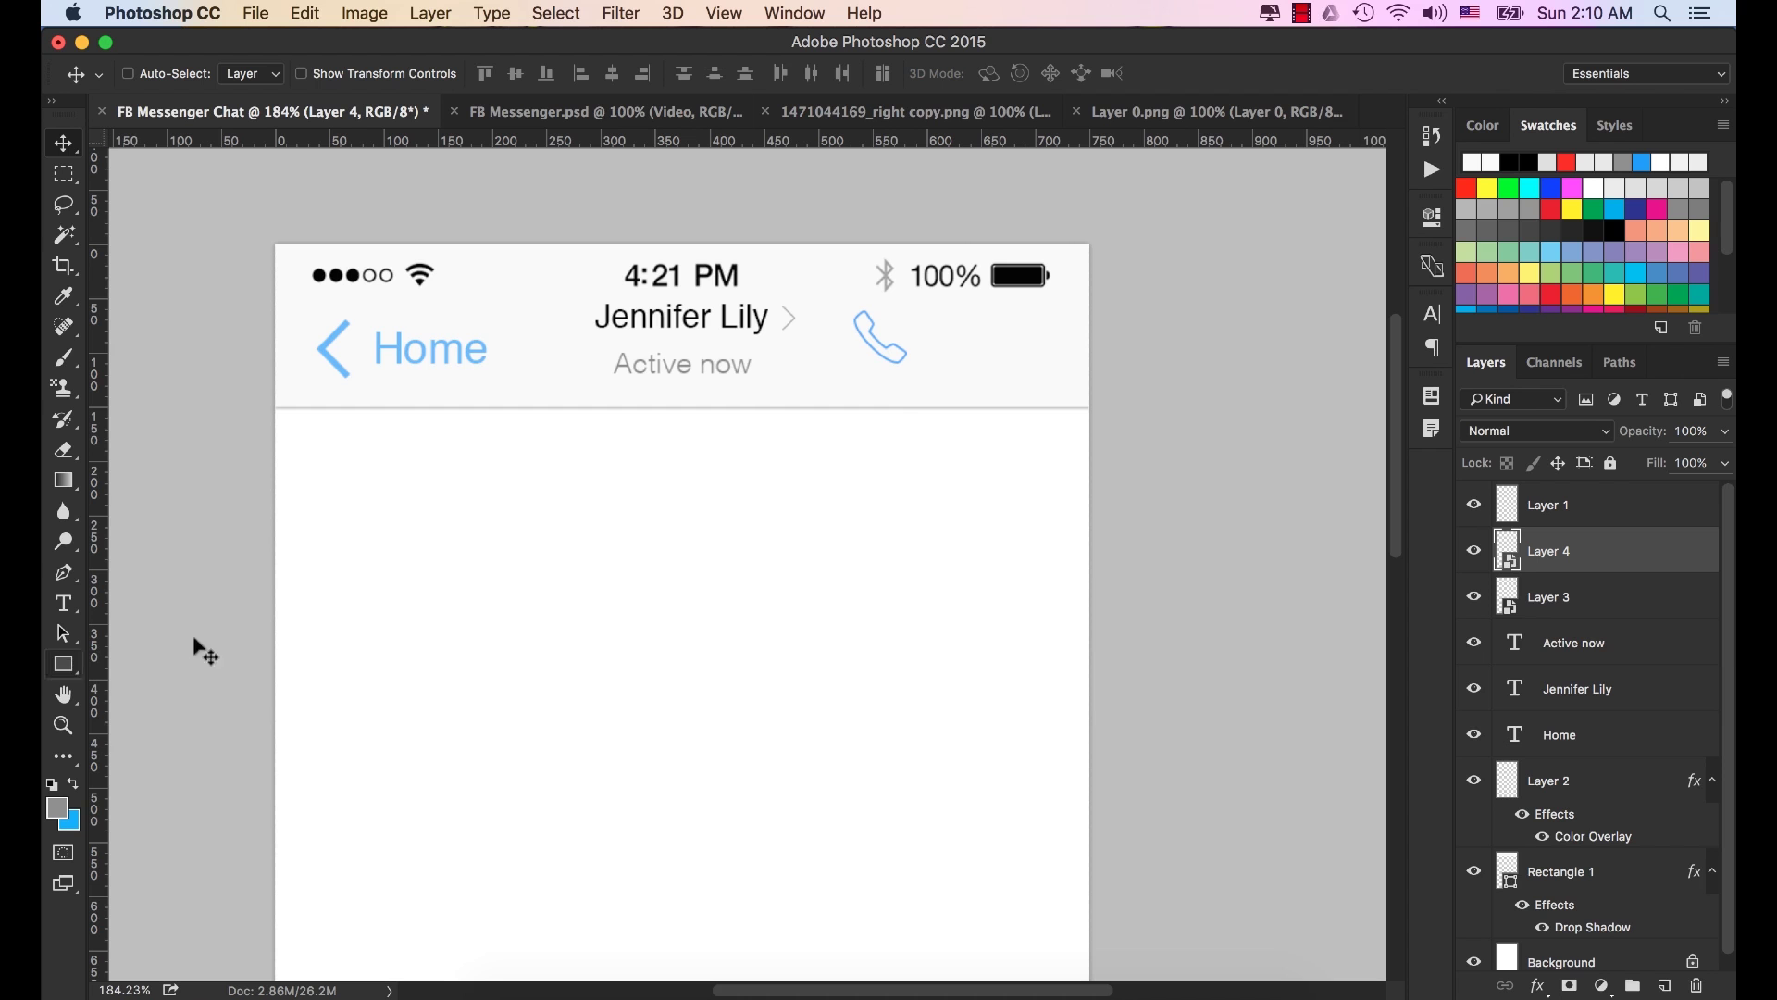
# Draw a 9x9 px circle filled bright green (00ff00) with the Ellipse tool.
pyautogui.click(63, 663)
pyautogui.moveTo(92, 652); pyautogui.dragTo(159, 709)
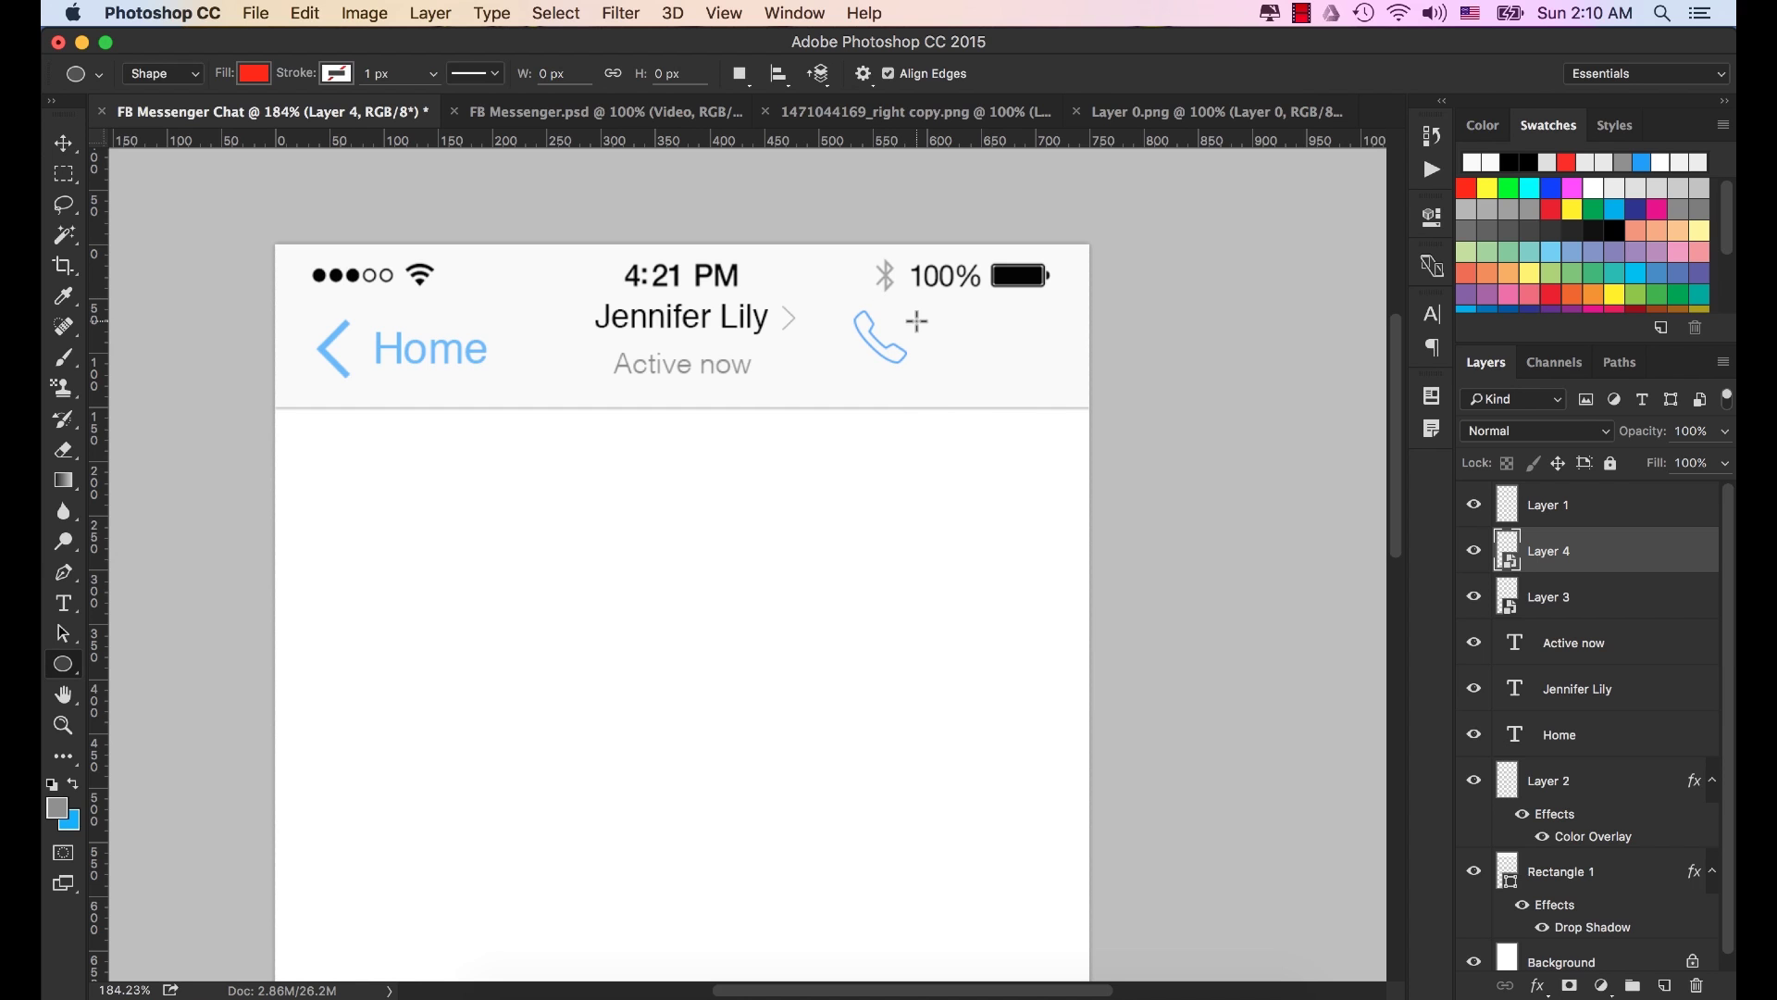
pyautogui.moveTo(901, 320); pyautogui.dragTo(908, 330)
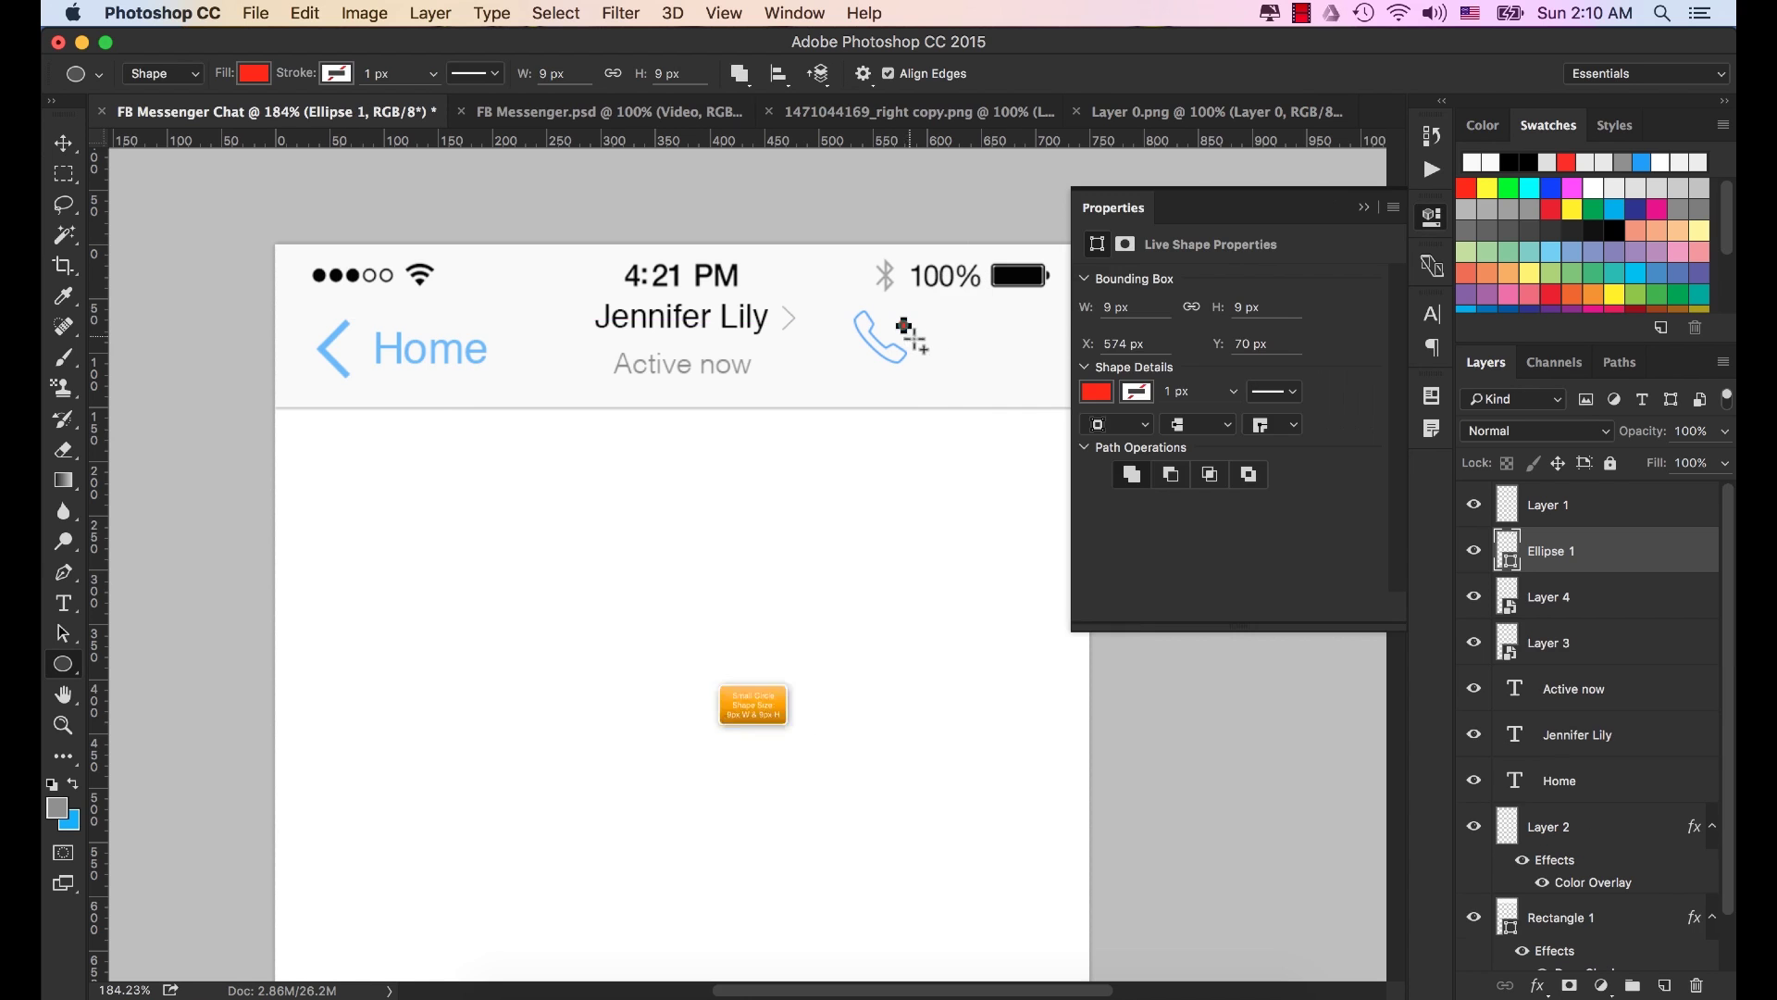
pyautogui.click(1101, 397)
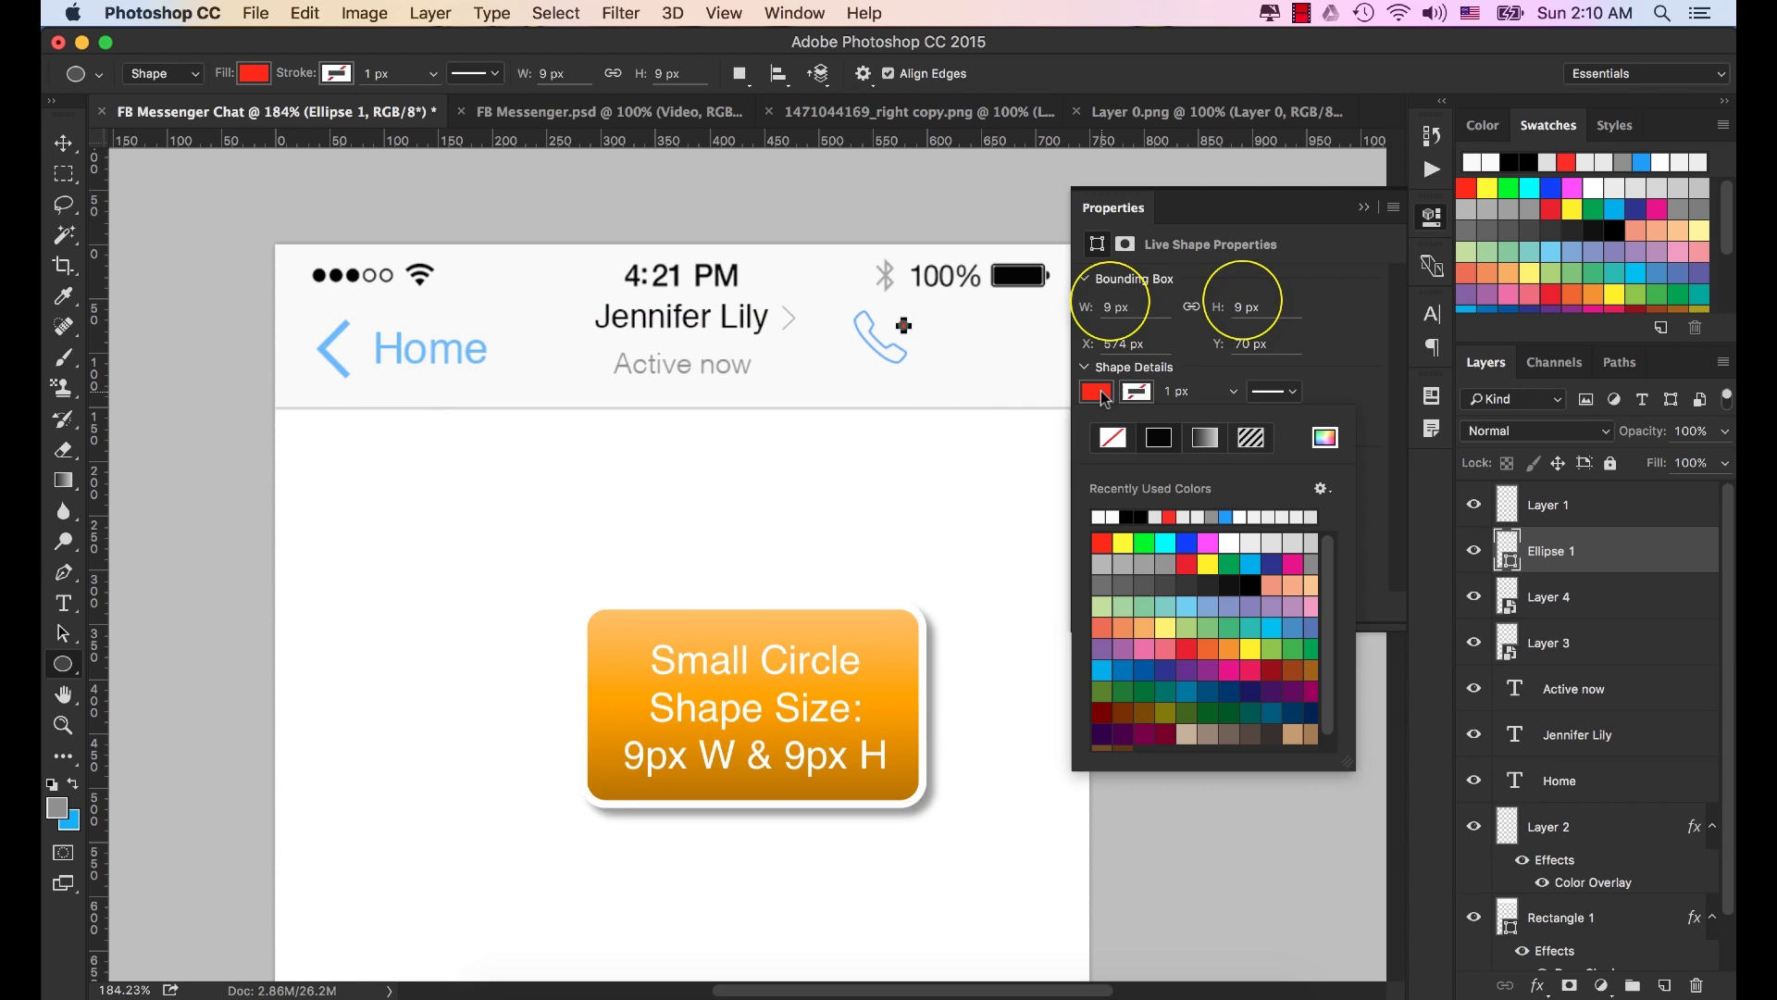
pyautogui.click(1146, 543)
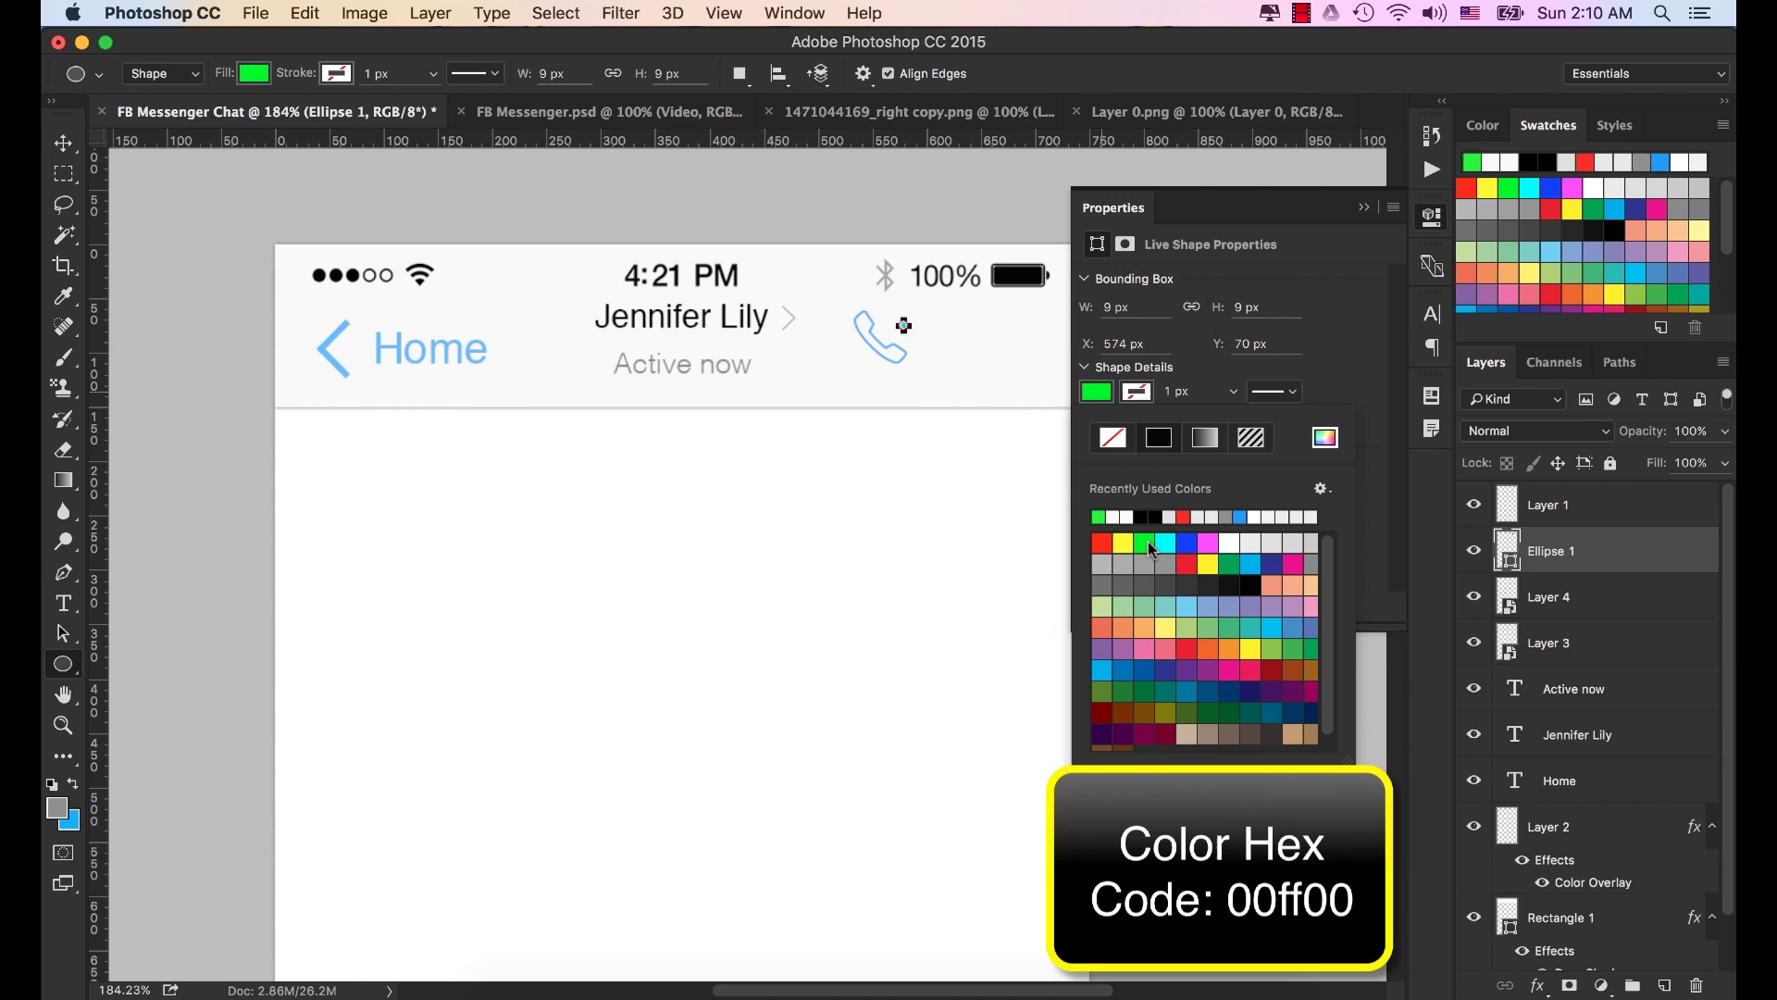
pyautogui.click(1363, 207)
# Move the green dot to the phone icon's top-right corner.
pyautogui.click(65, 144)
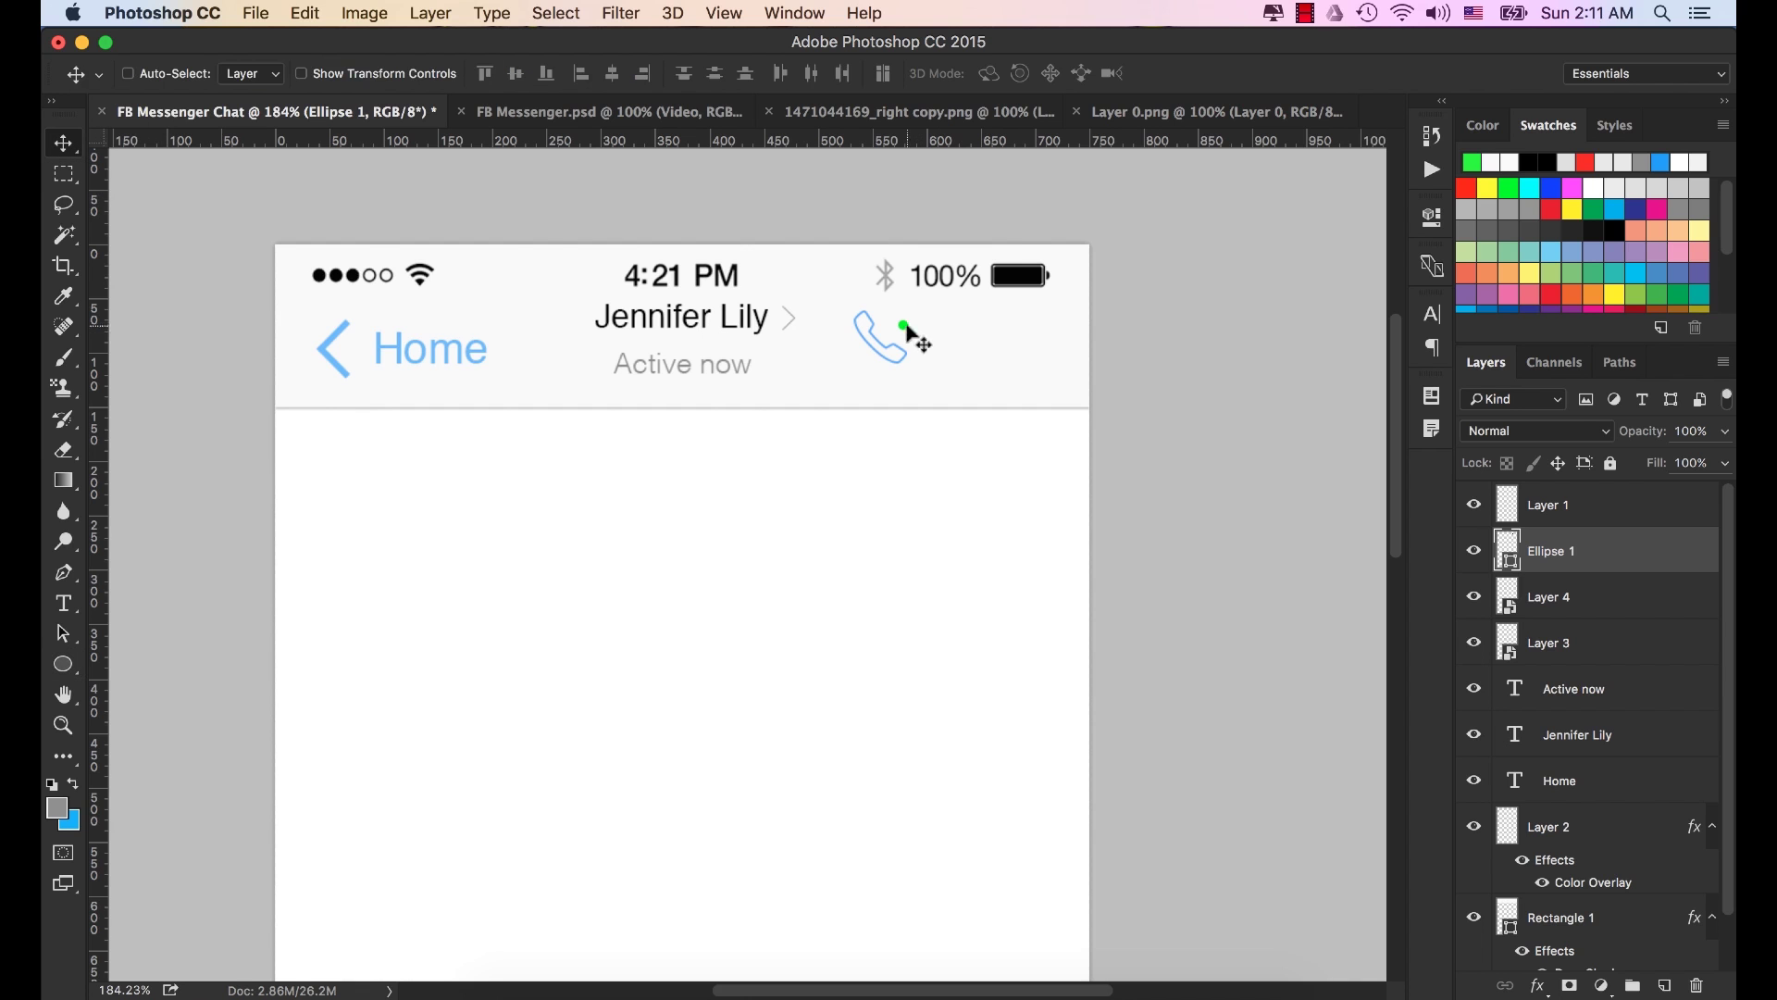
pyautogui.moveTo(972, 337); pyautogui.dragTo(899, 340)
pyautogui.scroll(-2, 973, 348)
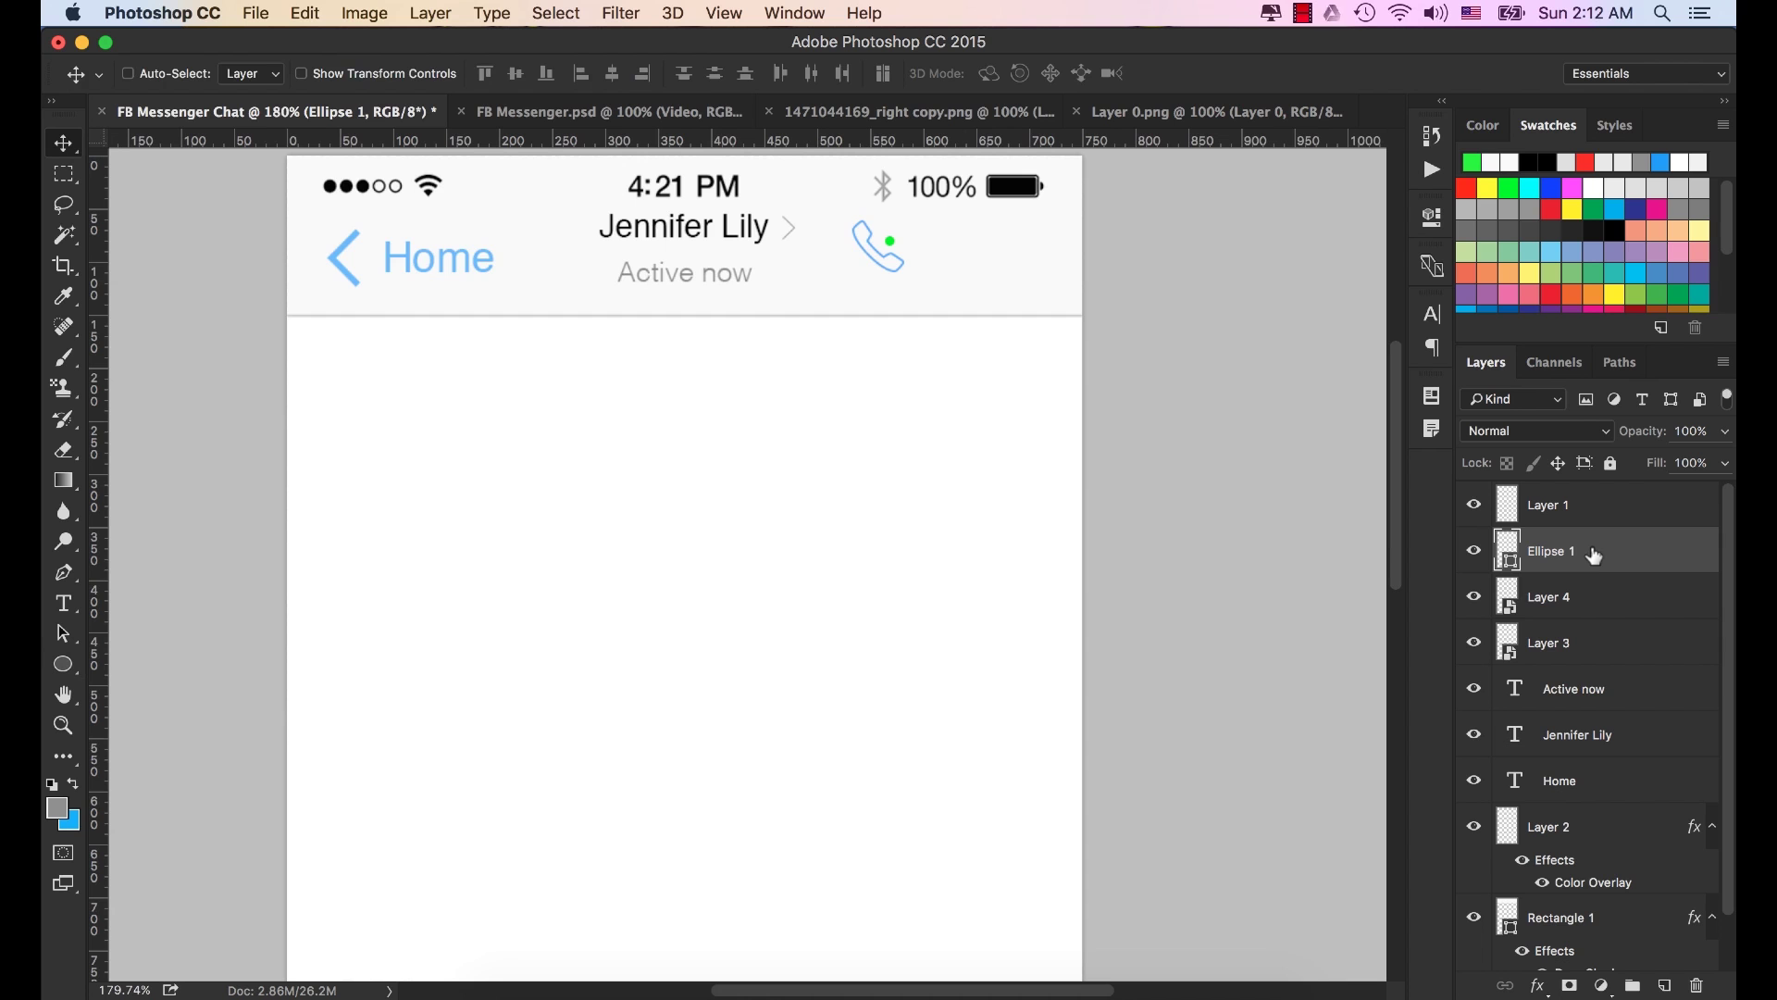
# Select the phone icon with its green dot and nudge both down two steps.
pyautogui.moveTo(1592, 558); pyautogui.dragTo(1516, 603)
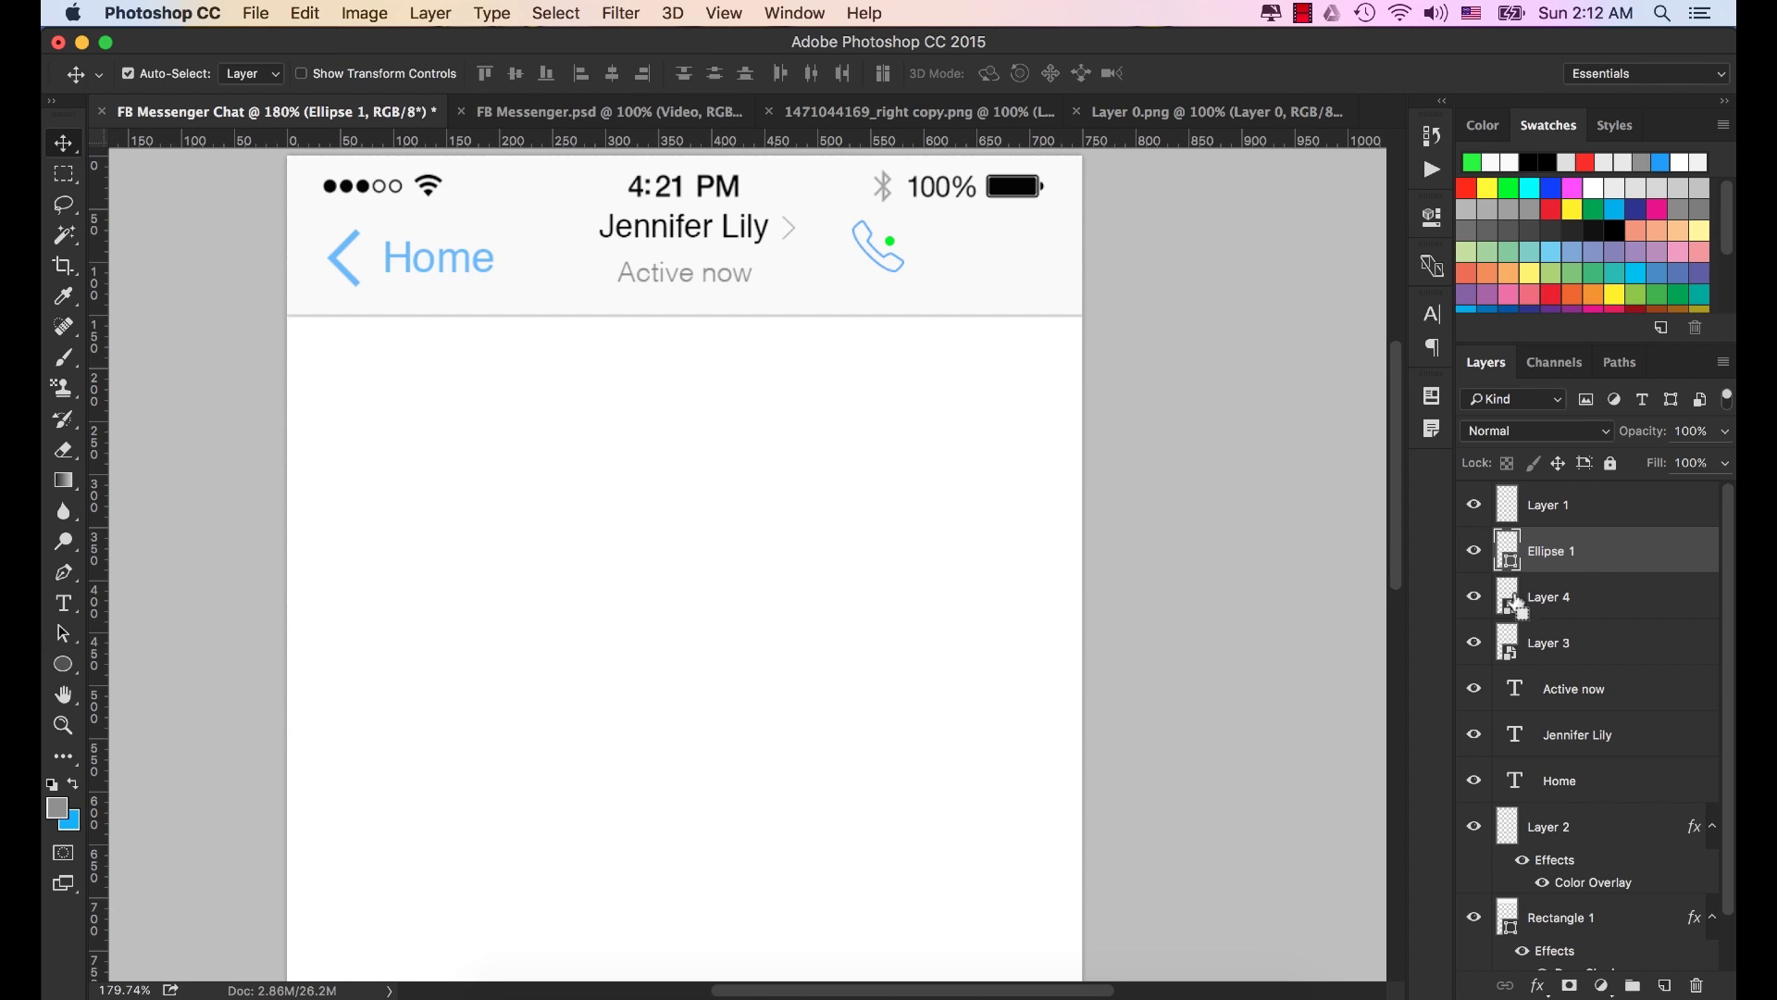
pyautogui.keyDown('shift'); pyautogui.click(1568, 600); pyautogui.keyUp('shift')
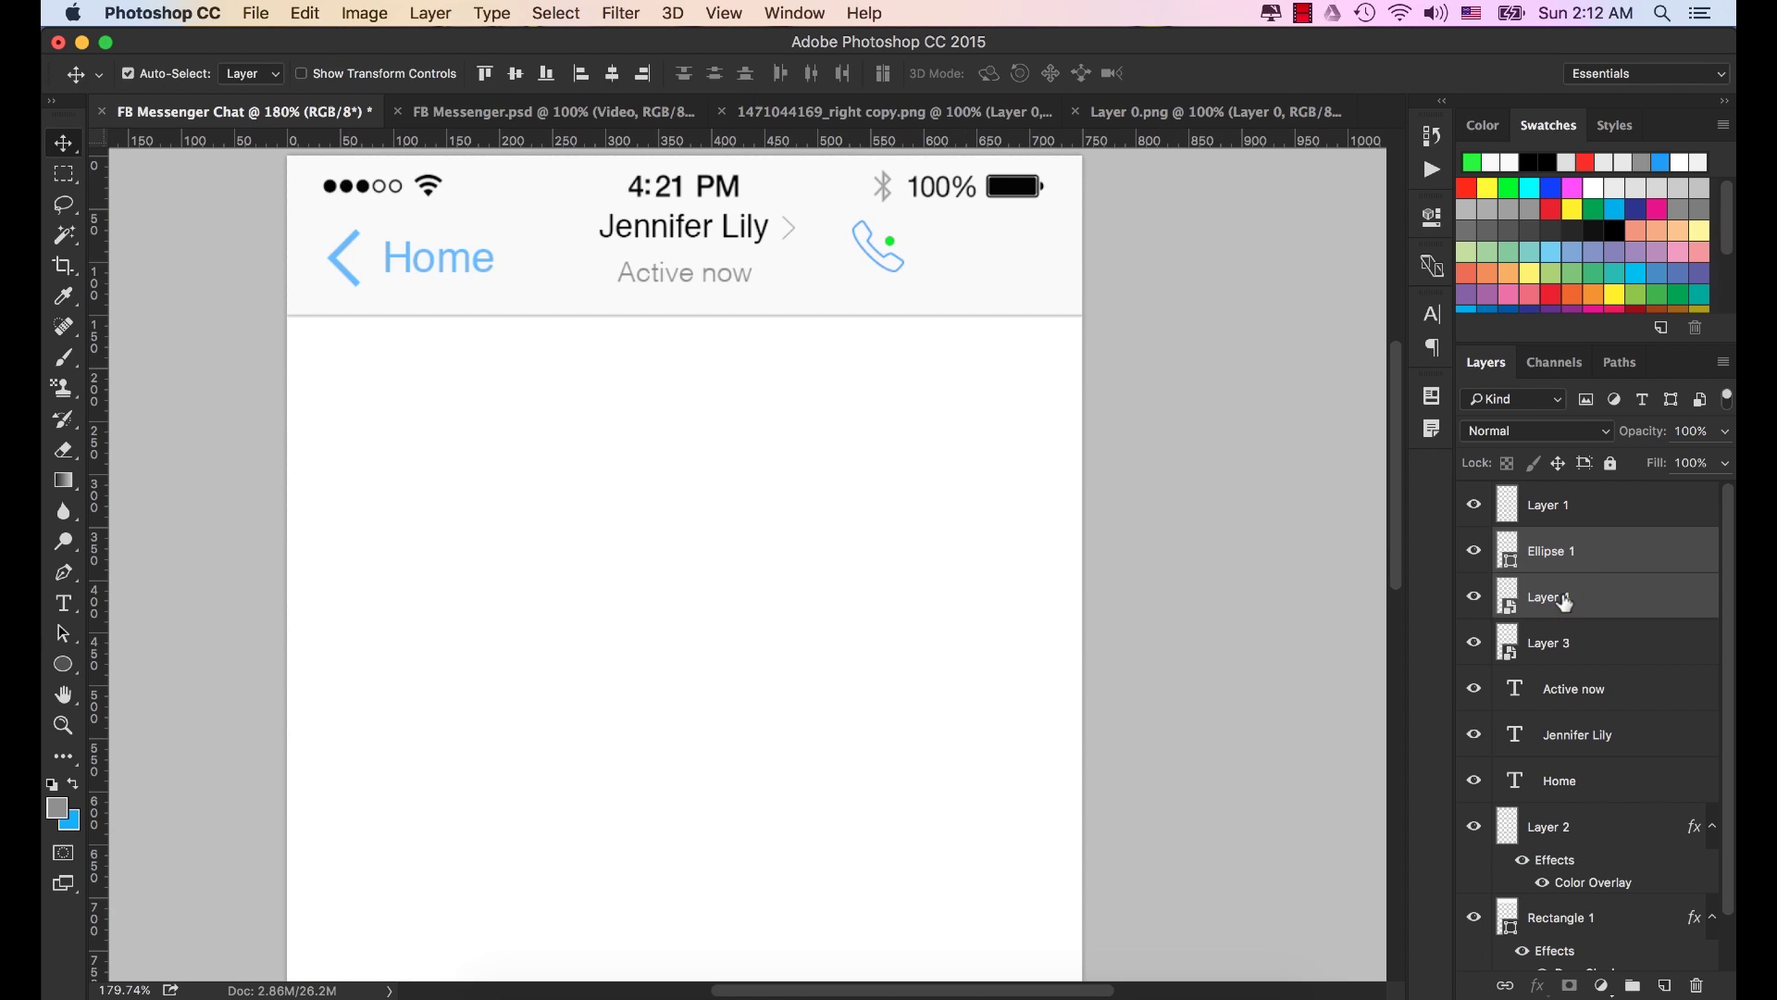
pyautogui.click(1473, 601)
pyautogui.click(1473, 602)
pyautogui.press('Down')
pyautogui.press('Down')
pyautogui.press('Down')
pyautogui.press('Down')
pyautogui.press('Down')
pyautogui.press('Down')
pyautogui.press('Down')
pyautogui.press('Down')
pyautogui.press('Down')
# Open the video_camera PNG from the icon folder in Adobe Photoshop CC 2015.
pyautogui.click(539, 989)
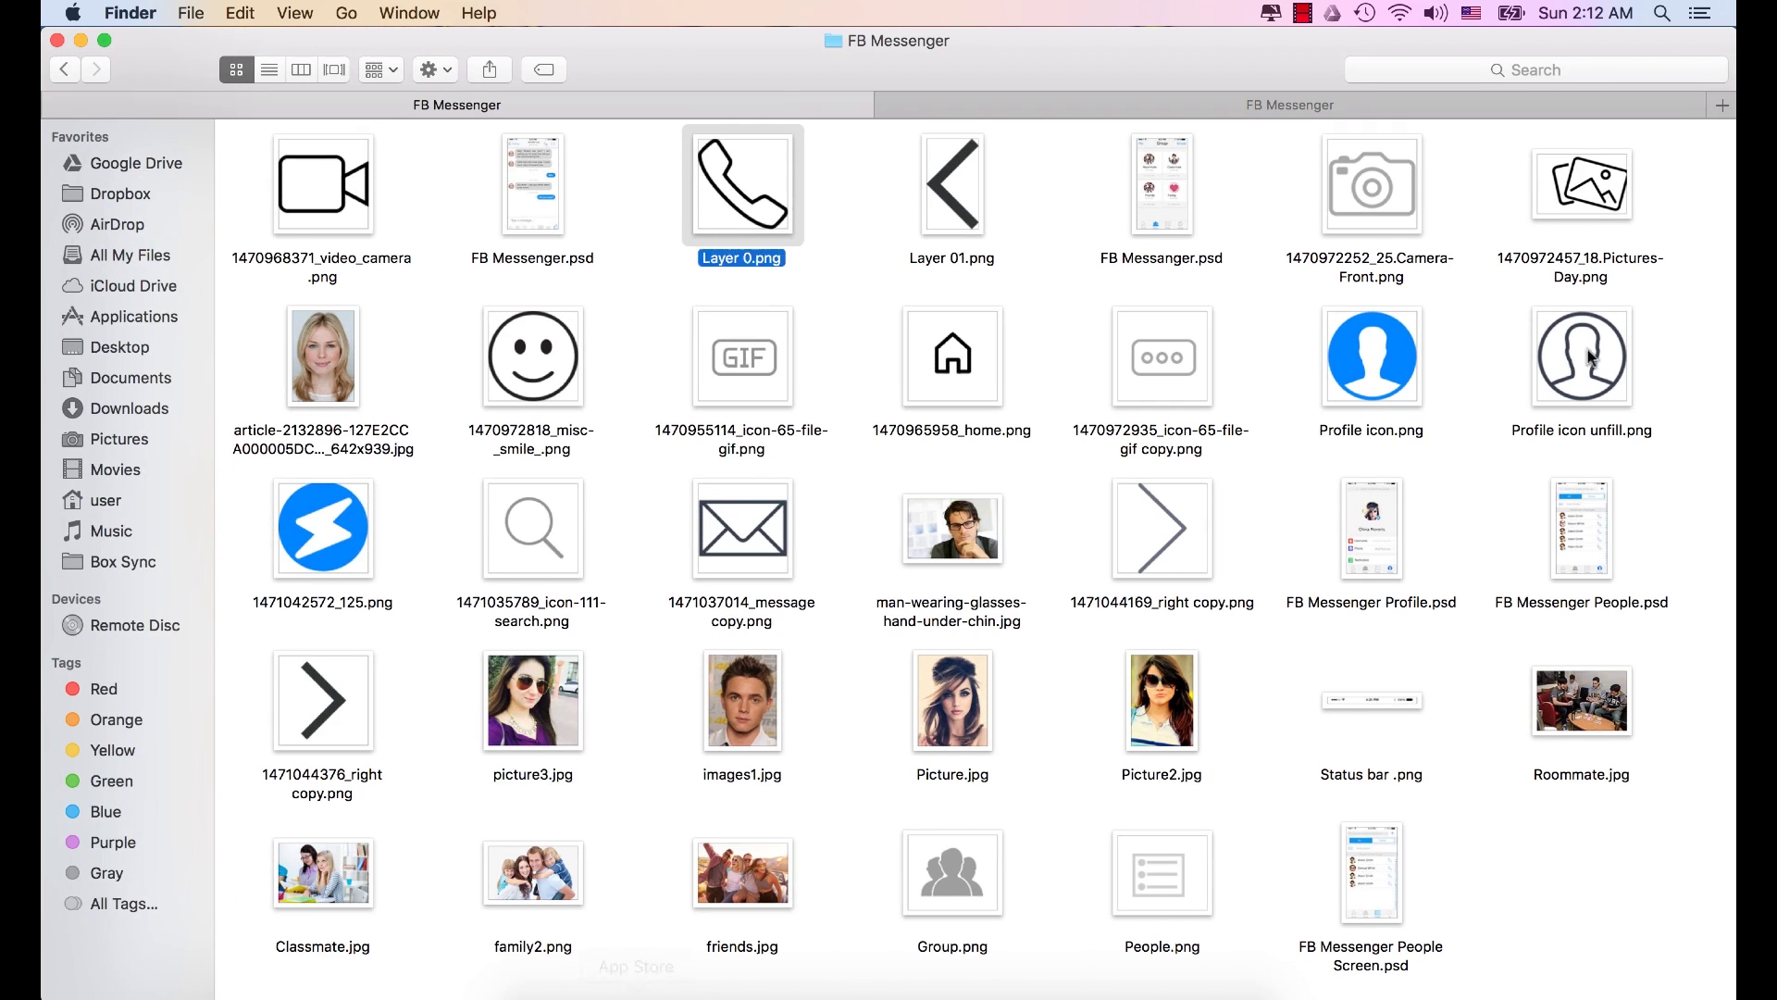
pyautogui.click(310, 190)
pyautogui.rightClick(309, 189)
pyautogui.moveTo(370, 225)
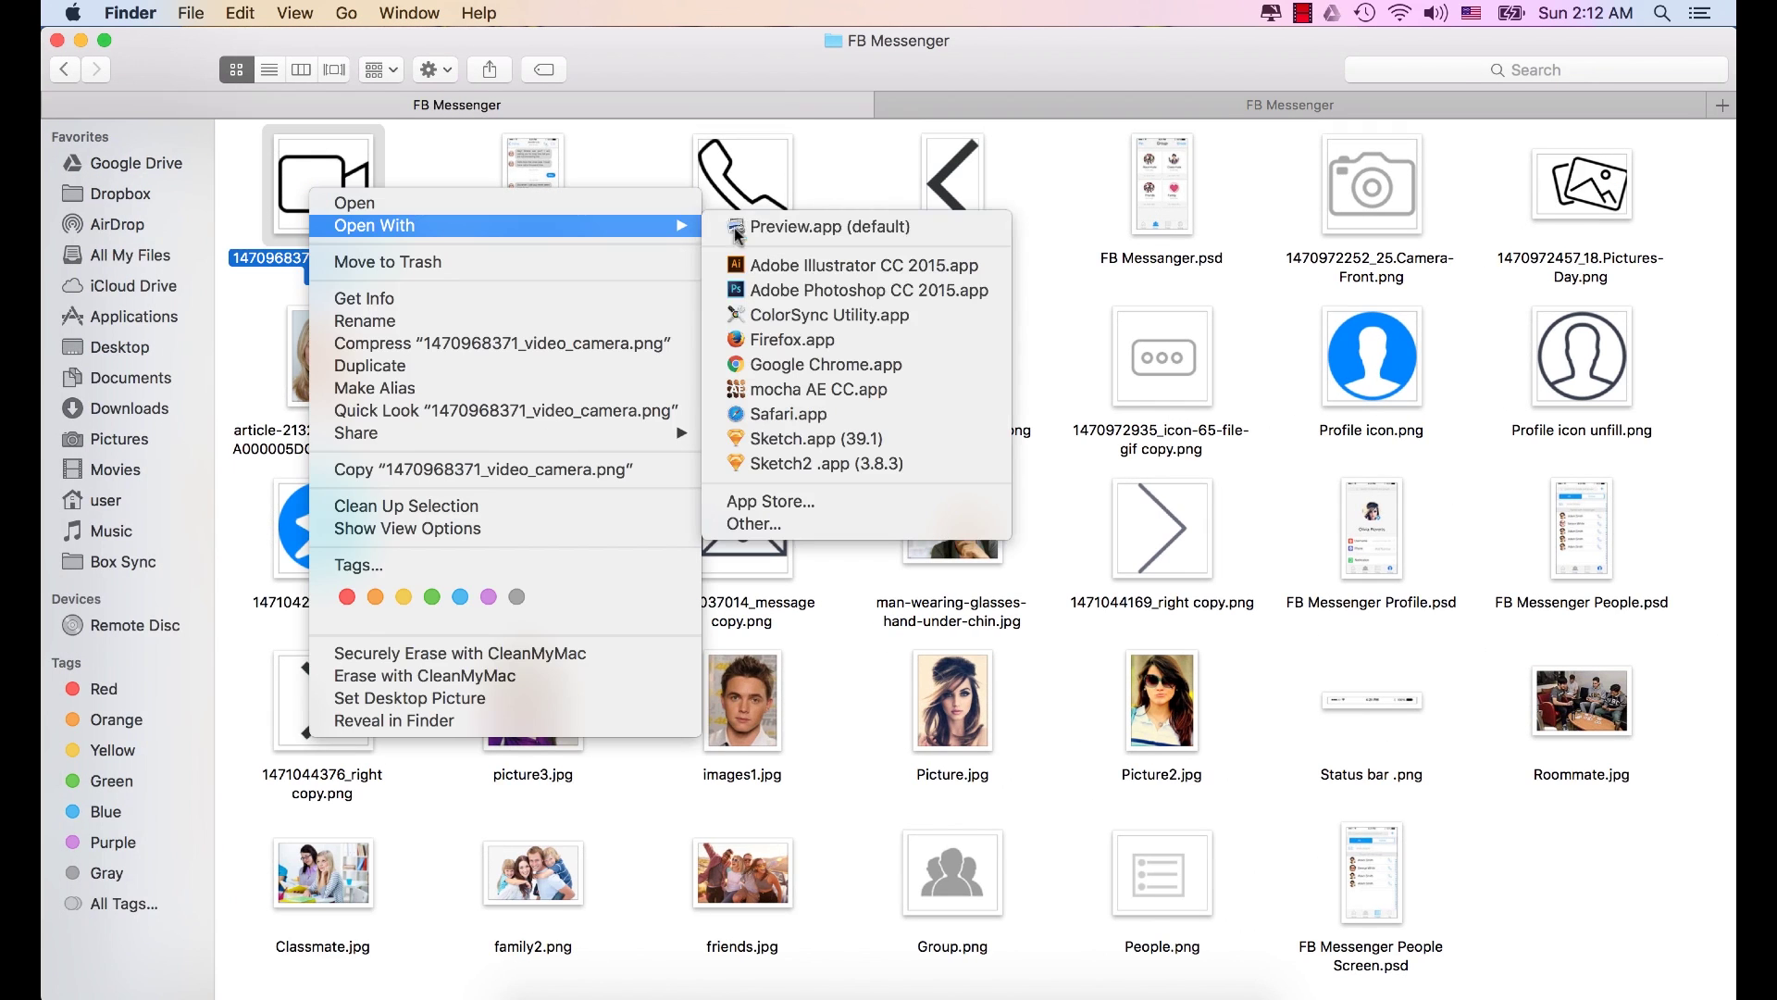
pyautogui.click(821, 293)
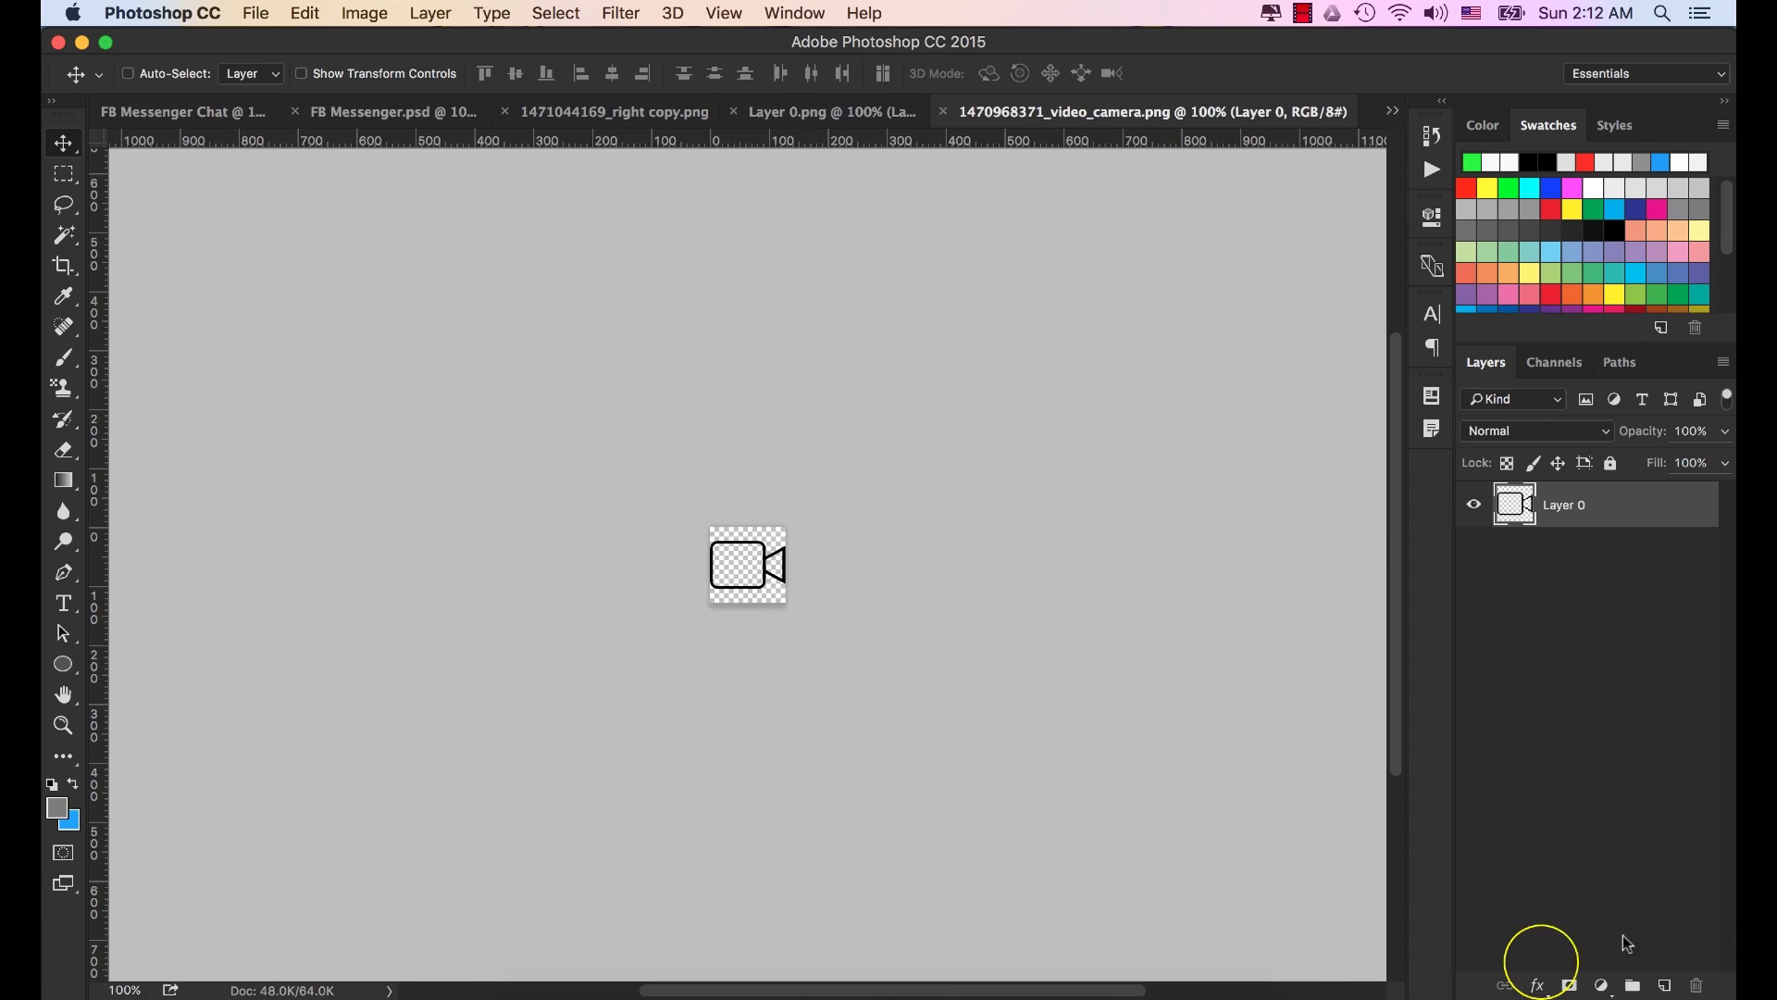
# Give the video camera icon a blue #57a9fd Color Overlay.
pyautogui.click(1538, 986)
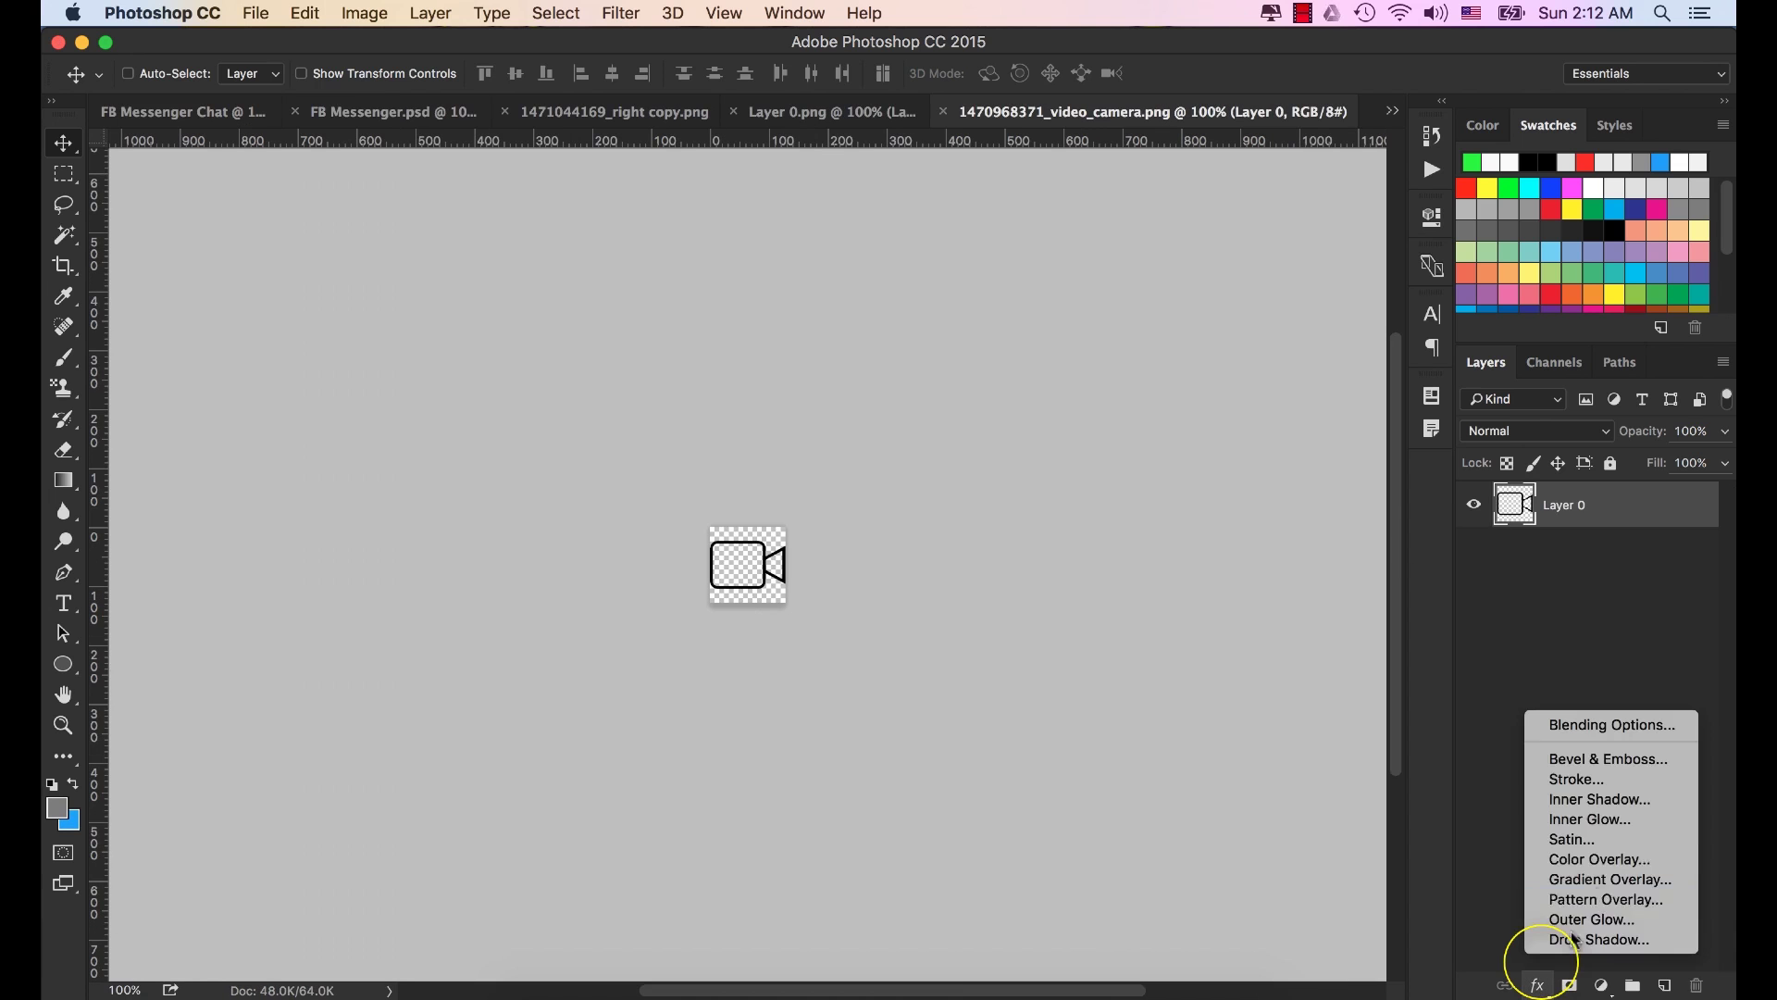
pyautogui.click(1602, 863)
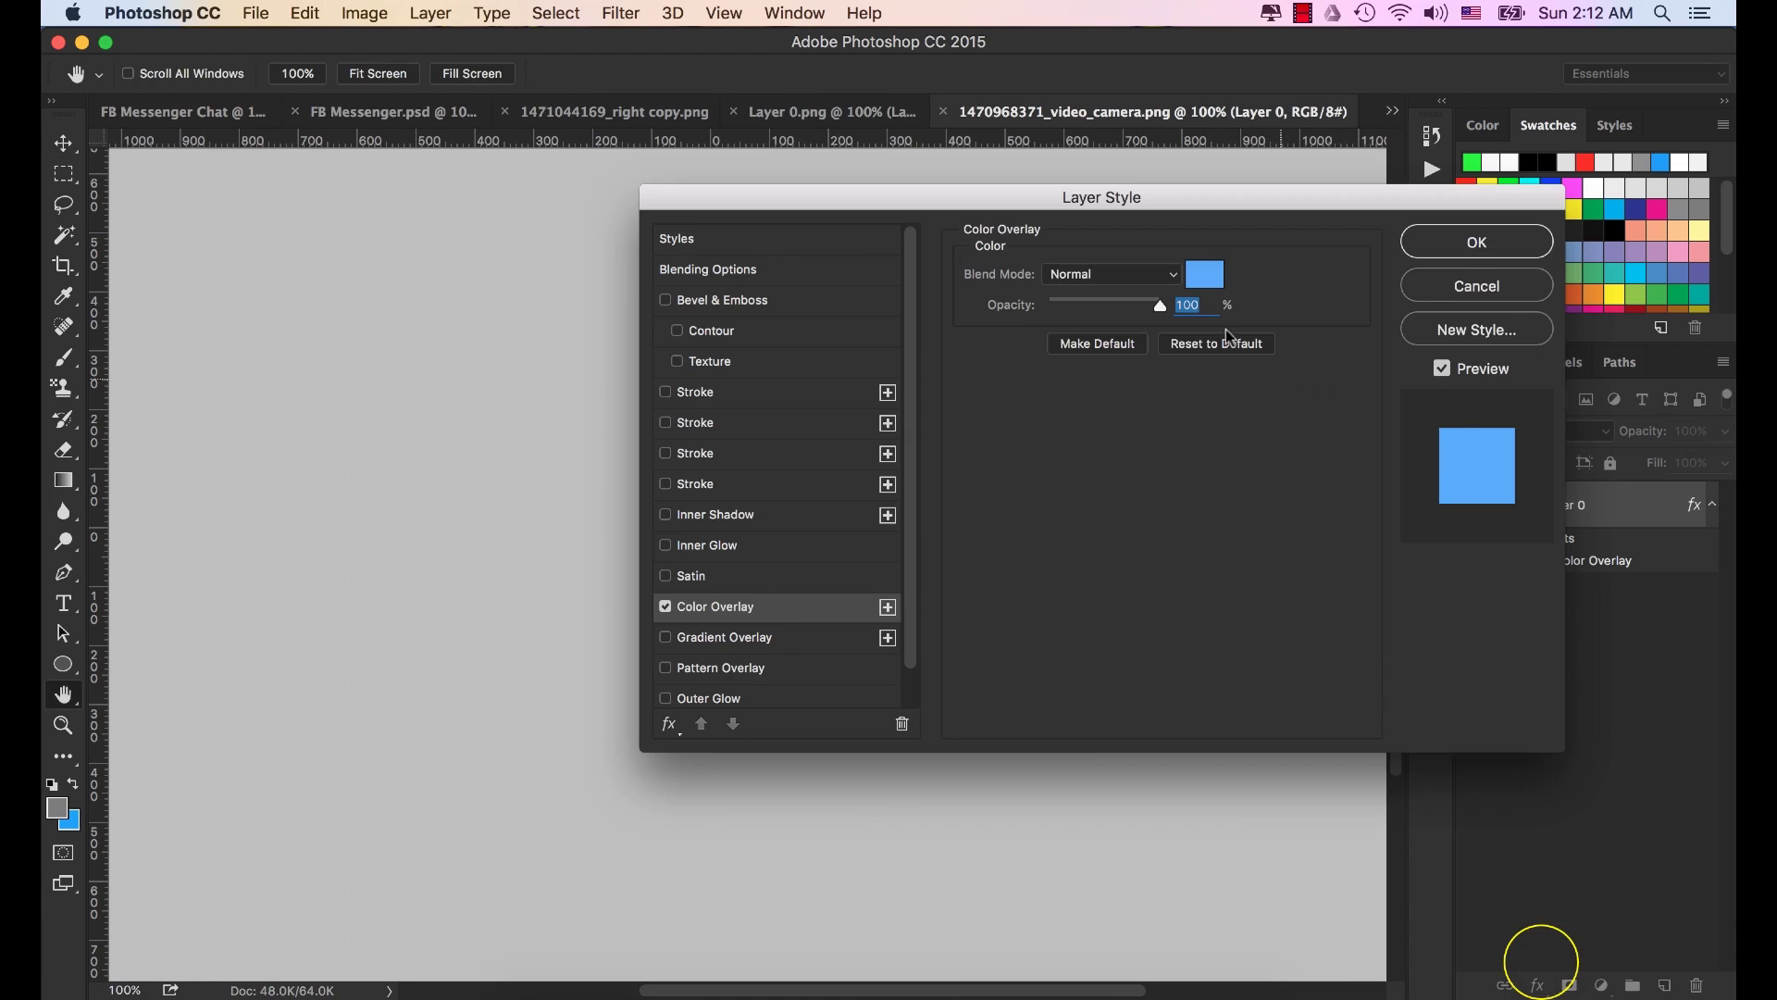
pyautogui.click(1202, 272)
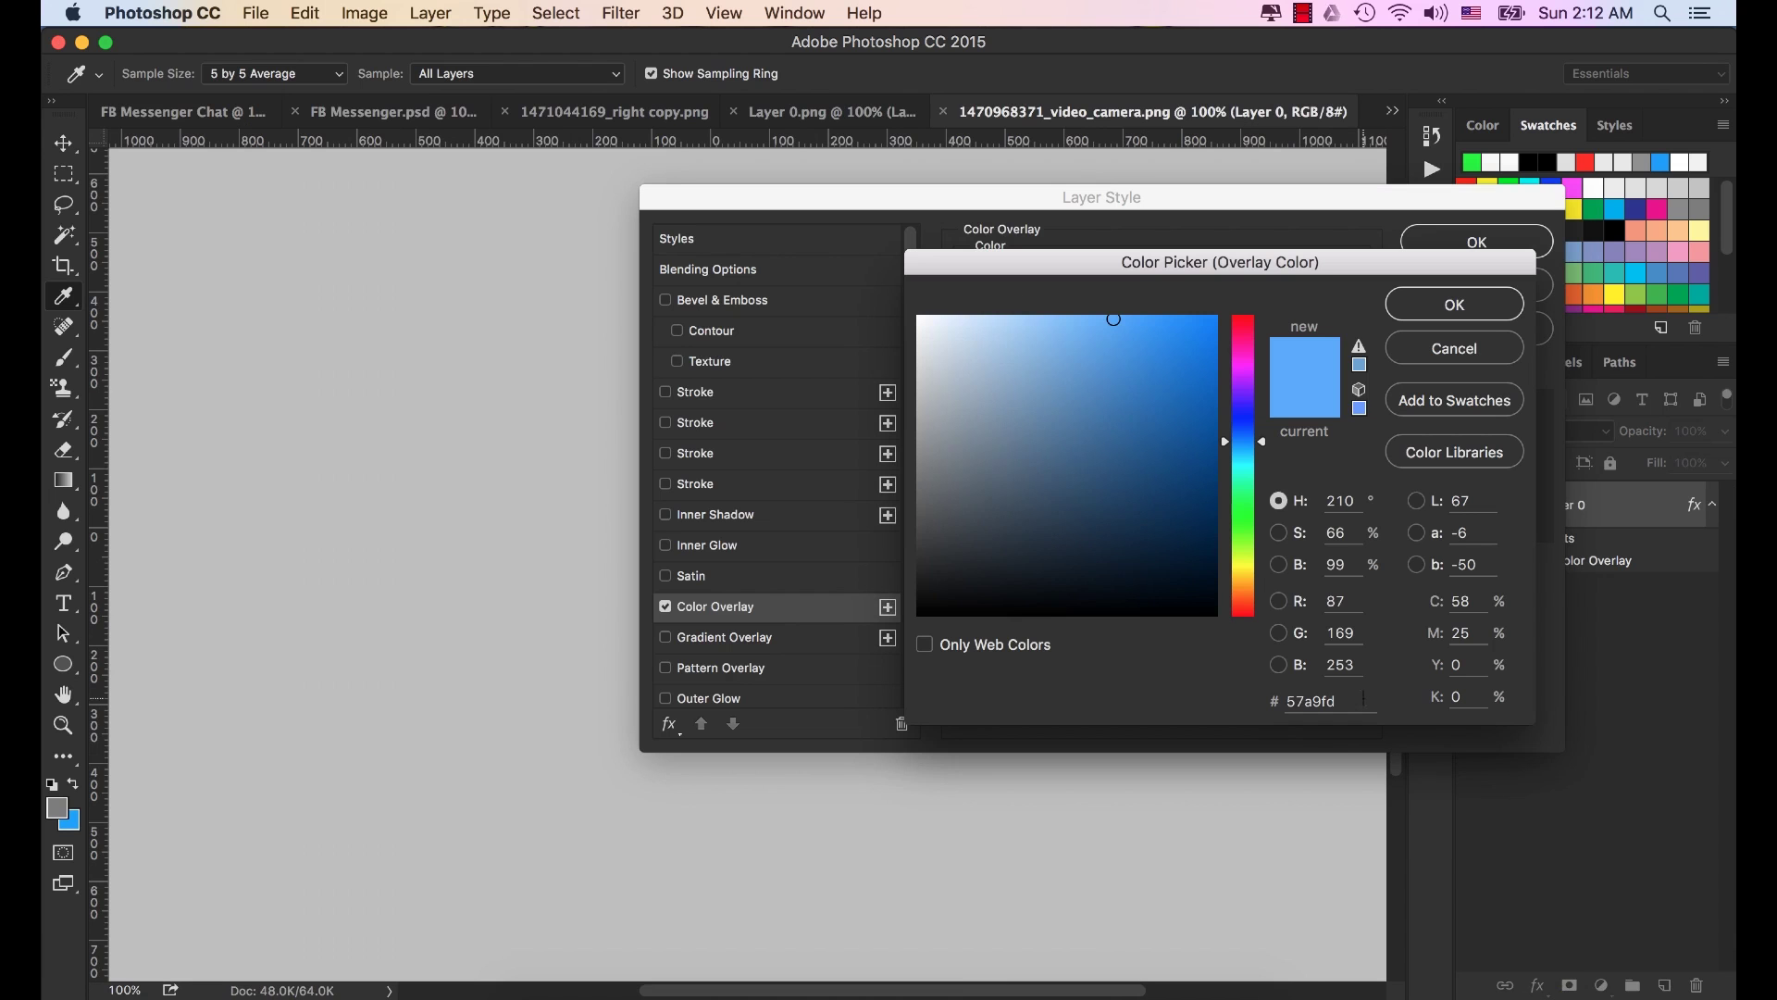
pyautogui.doubleClick(1319, 701)
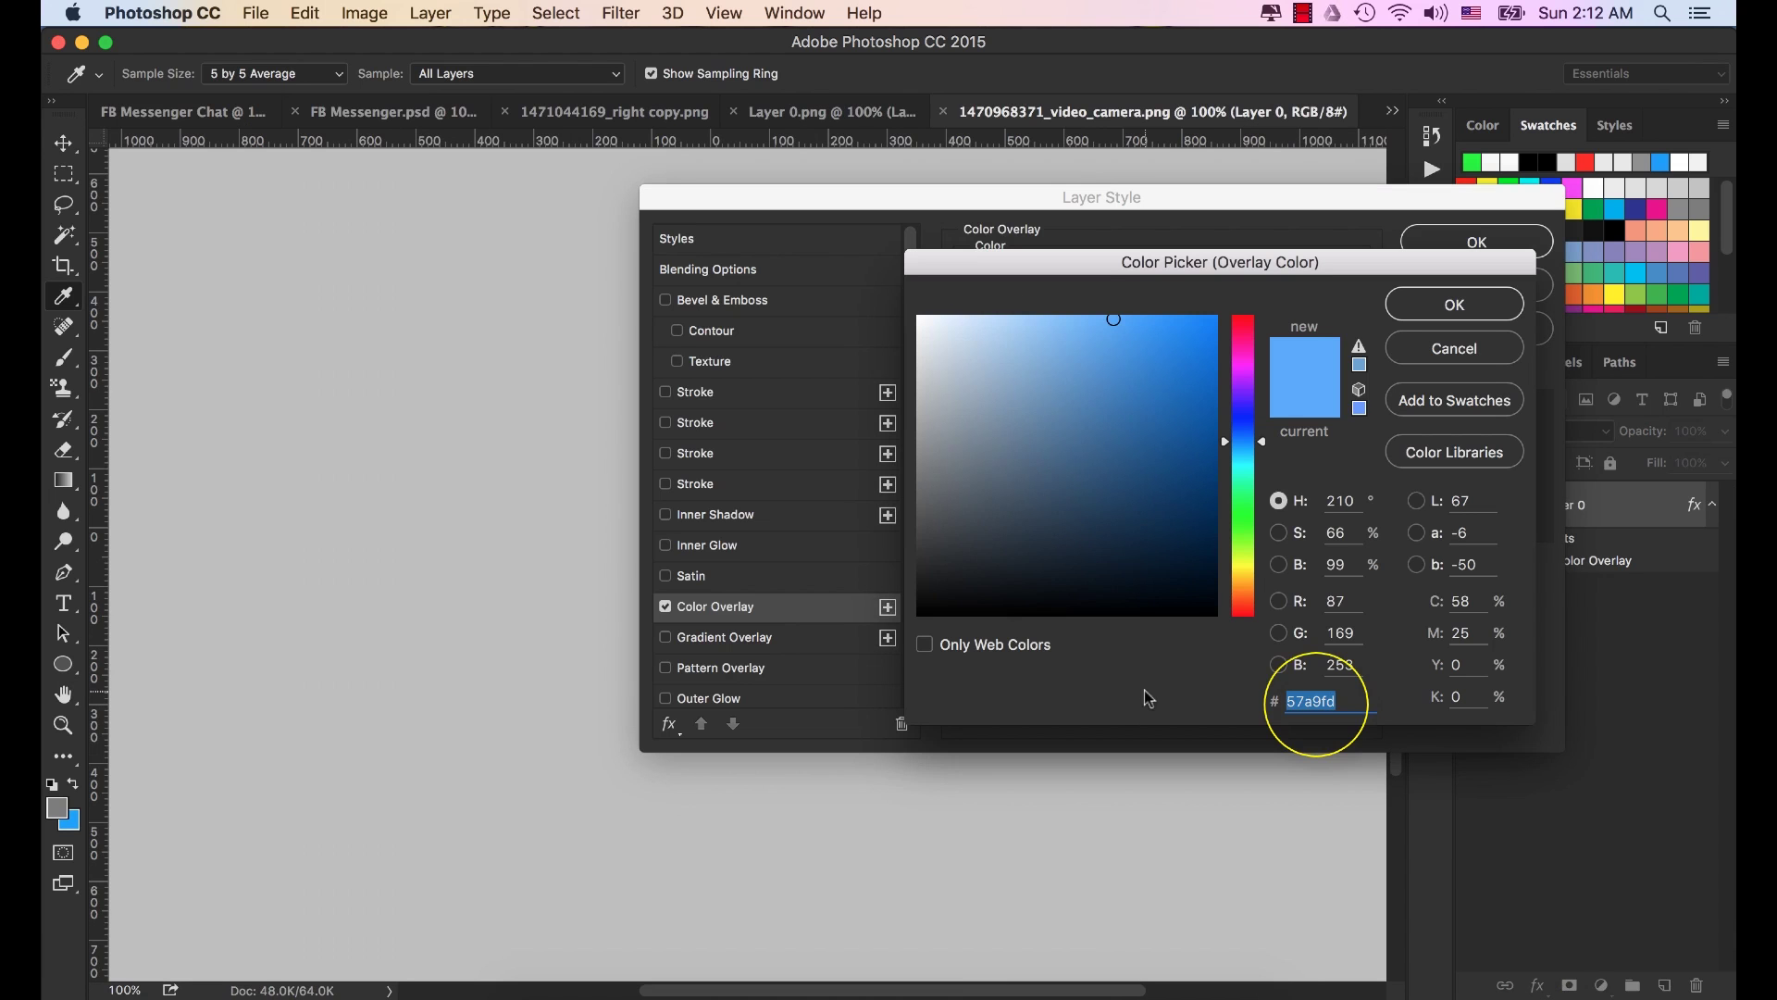
pyautogui.click(1467, 307)
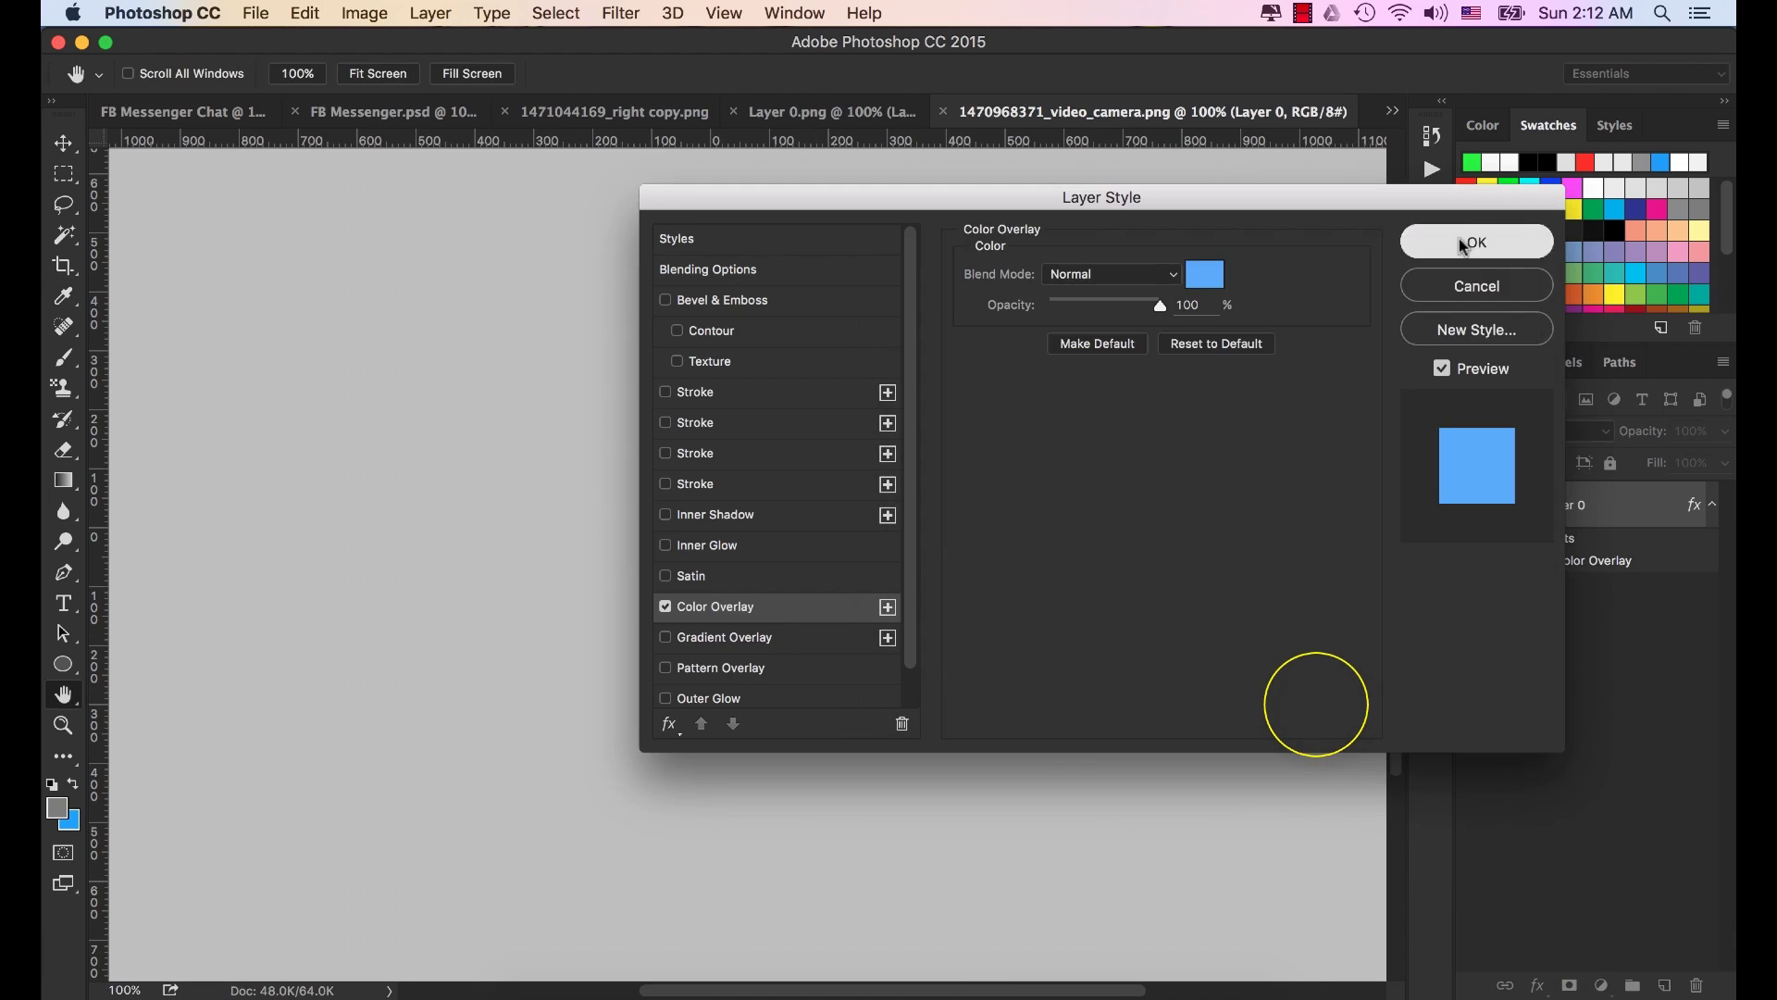
pyautogui.click(1462, 243)
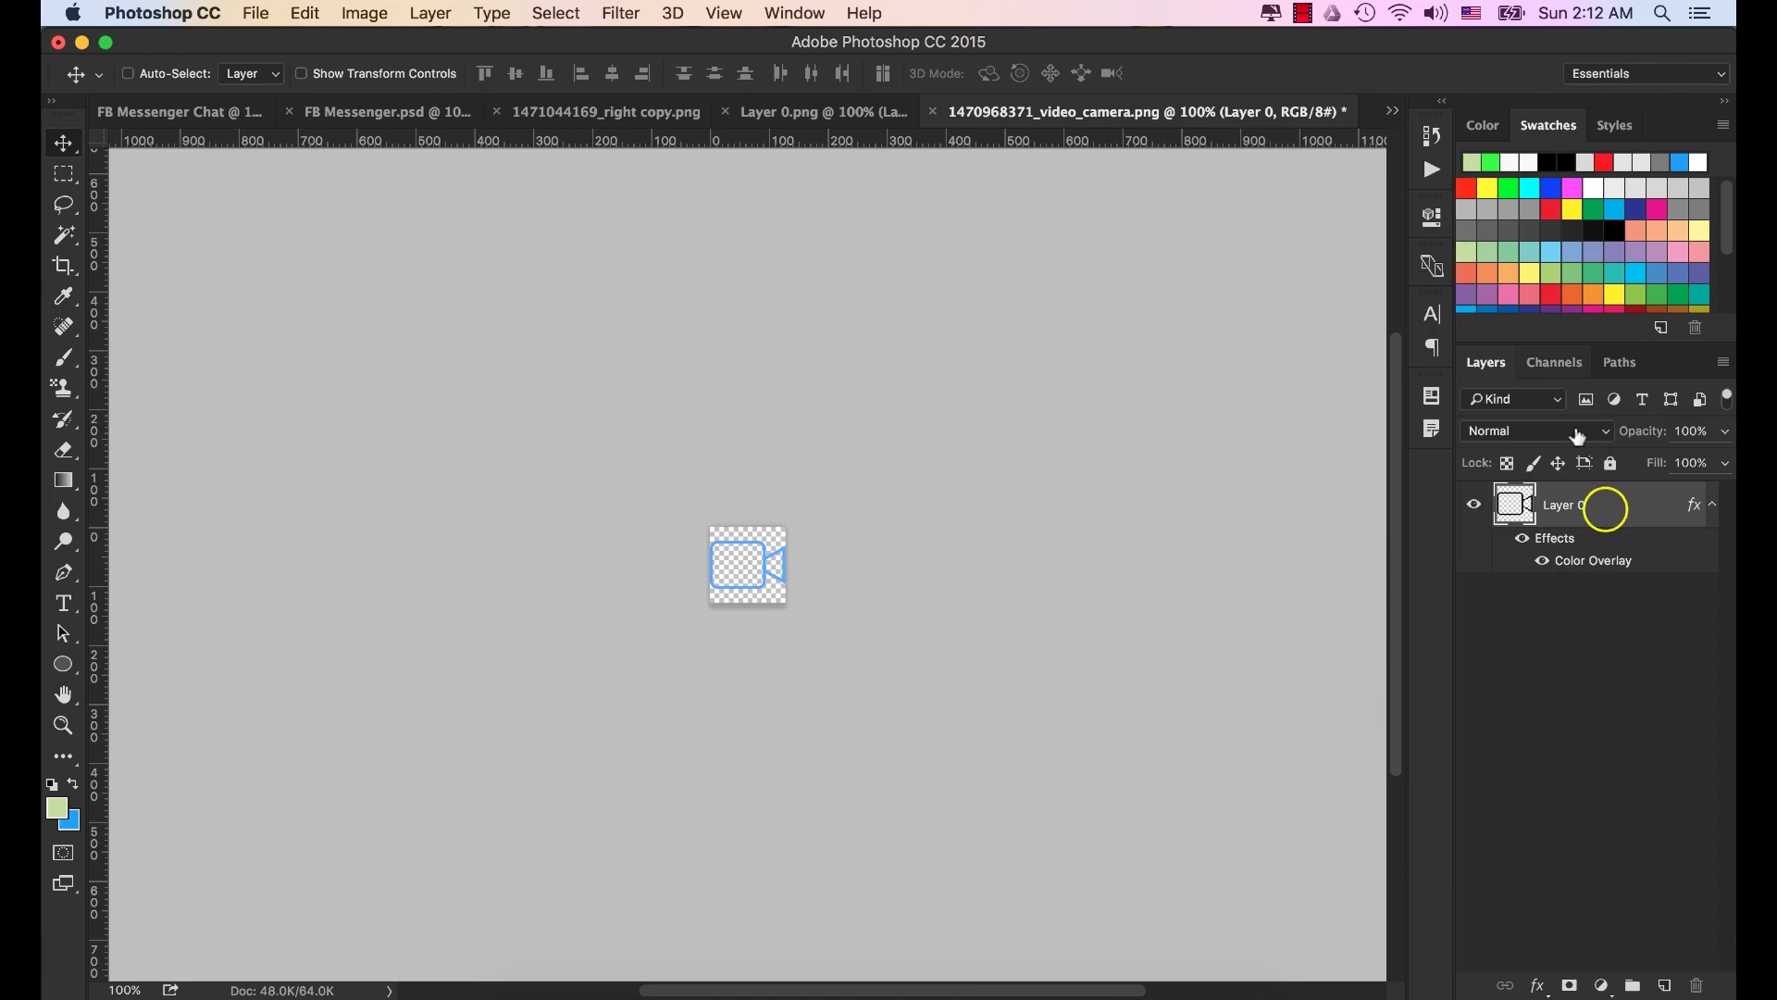
# Convert the camera layer to a smart object and carry it to the FB Messenger Chat document.
pyautogui.rightClick(1605, 509)
pyautogui.click(1396, 294)
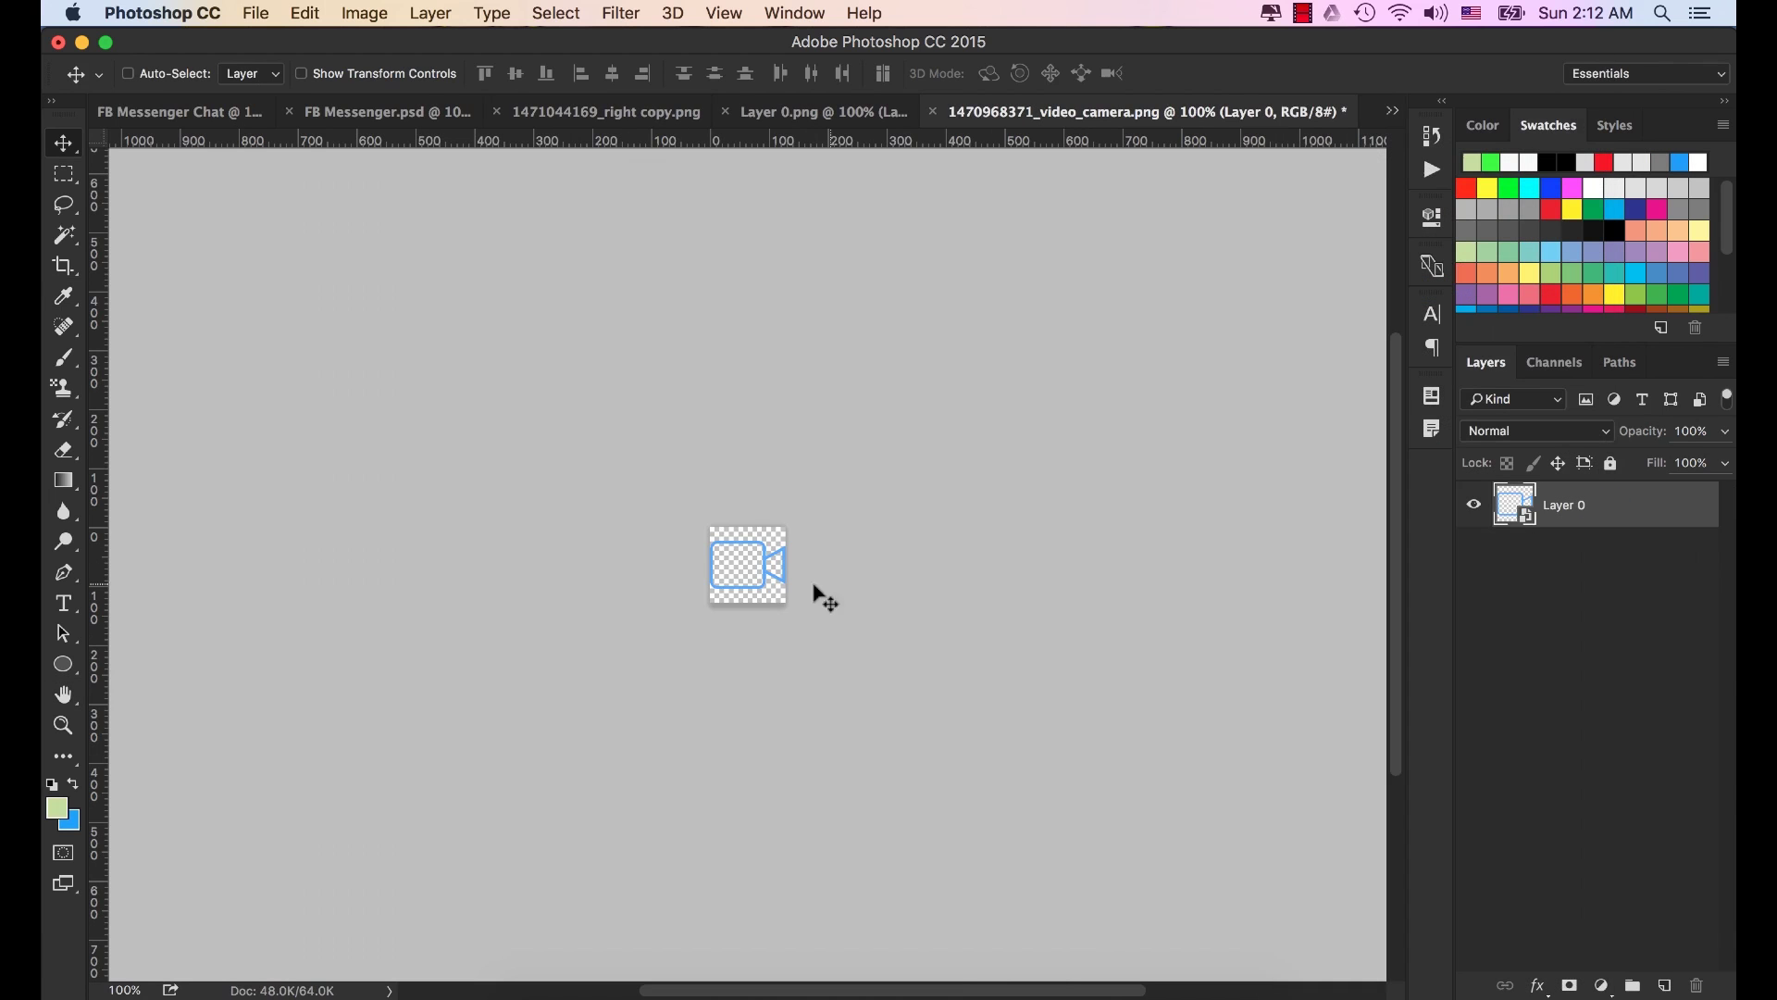
pyautogui.moveTo(742, 564); pyautogui.dragTo(209, 156)
pyautogui.click(199, 113)
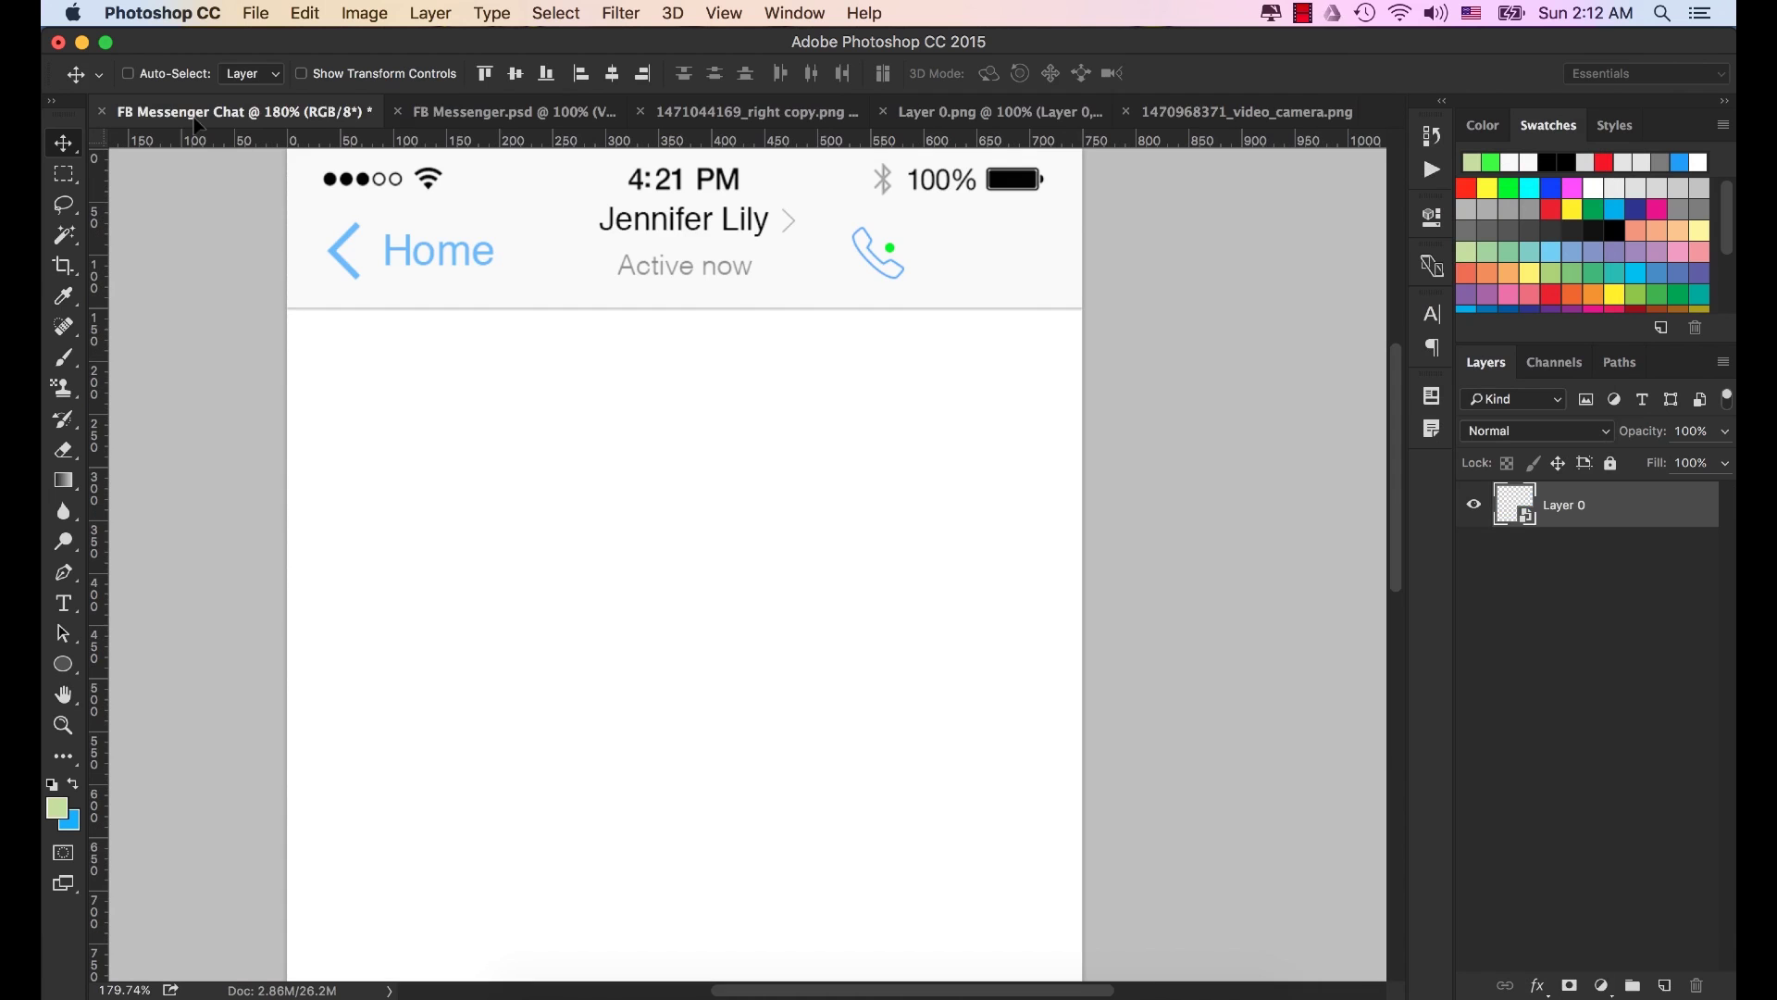
# Paste the blue camera icon, shrink it from its centre, and seat it just right of the phone icon.
pyautogui.press('super+v')
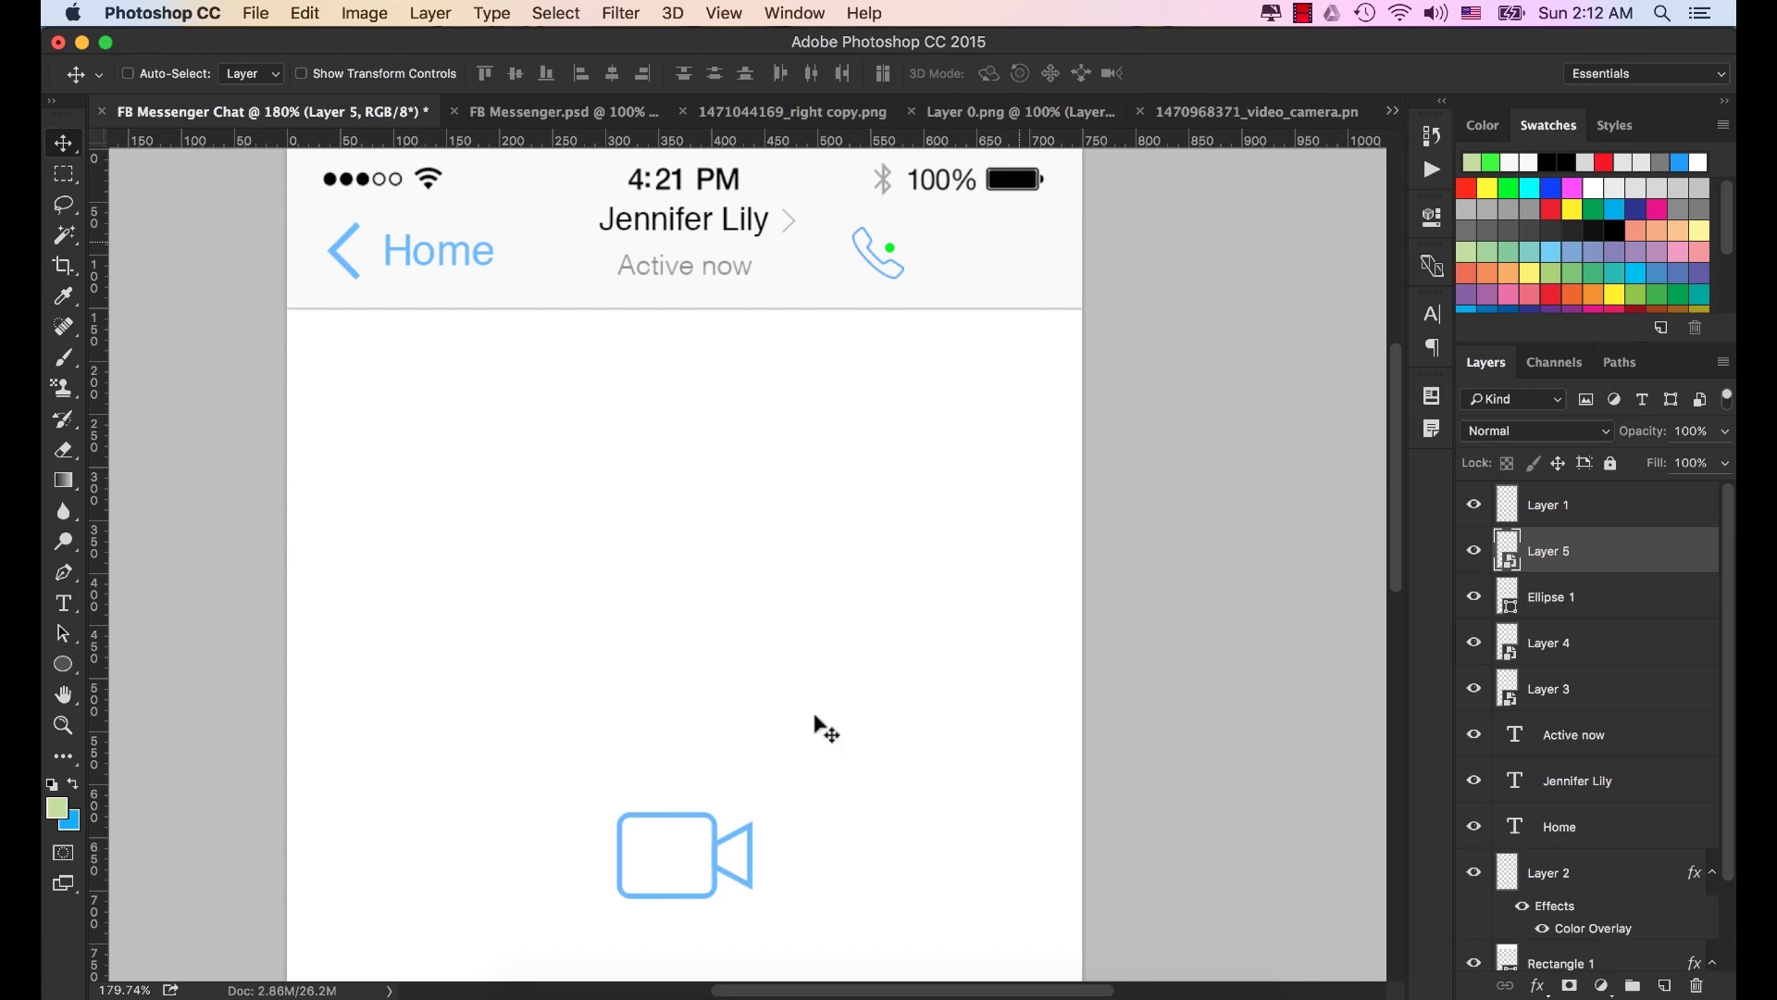
pyautogui.moveTo(685, 867); pyautogui.dragTo(987, 258)
pyautogui.press('super+t')
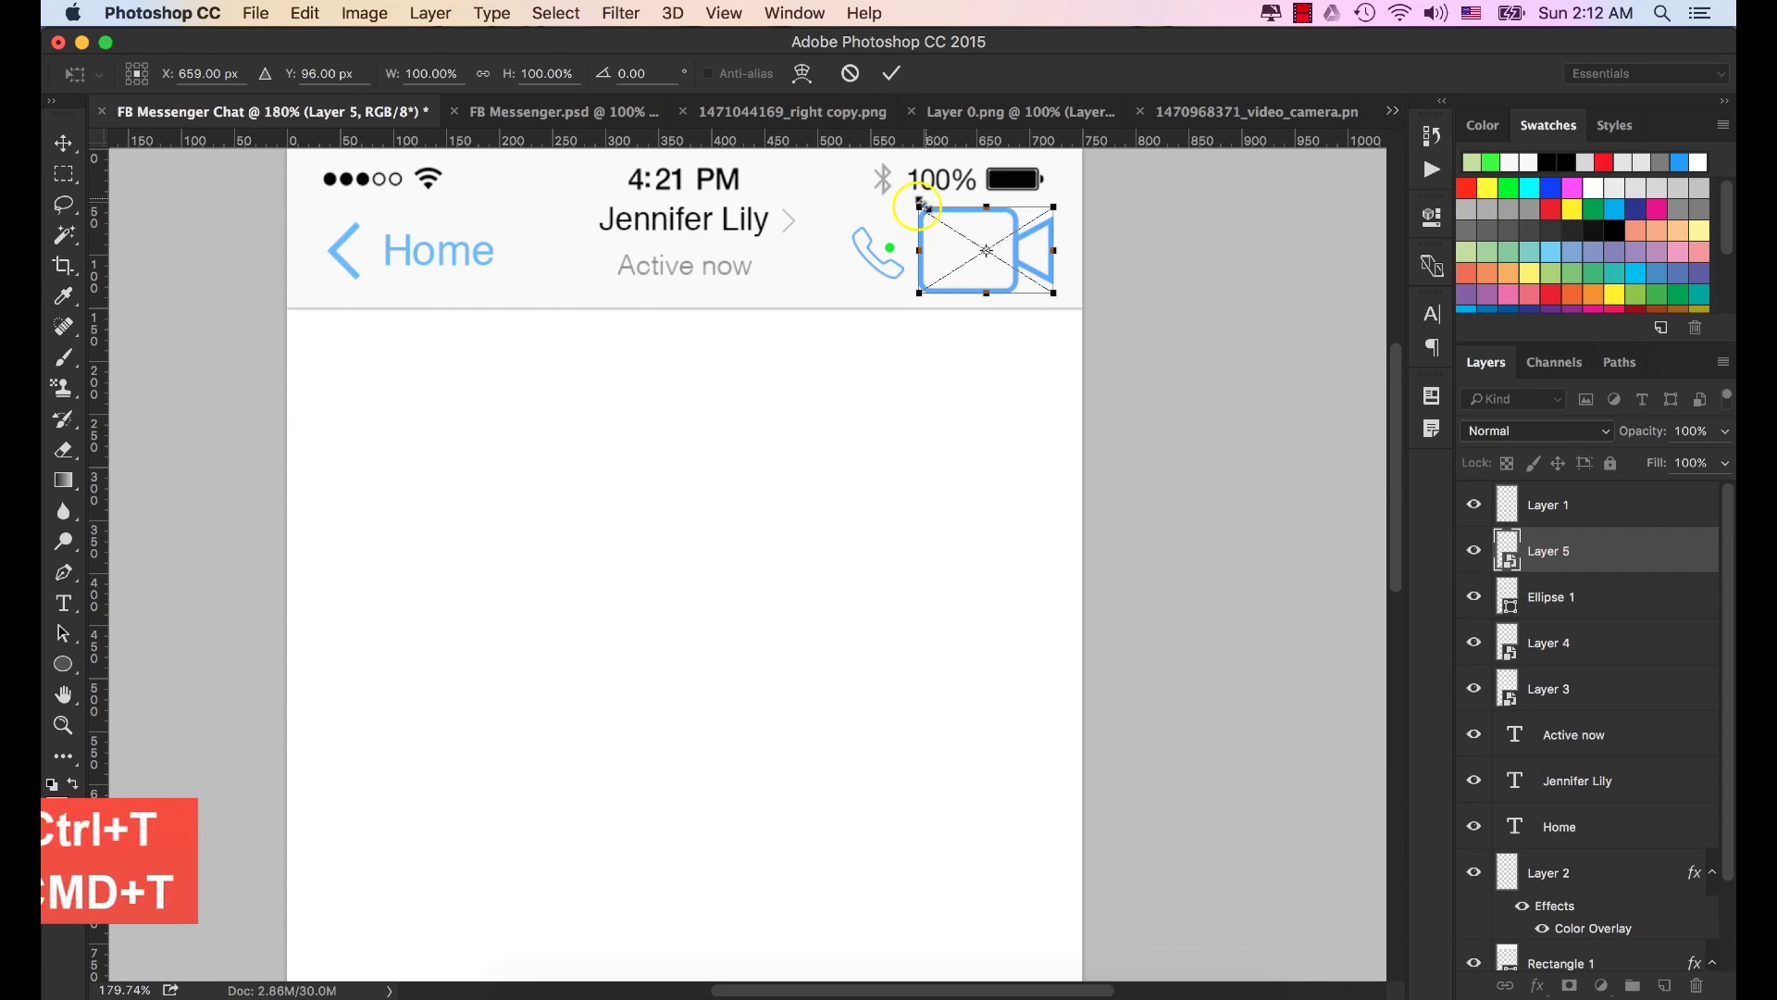
pyautogui.moveTo(919, 206); pyautogui.dragTo(960, 218)
pyautogui.click(891, 73)
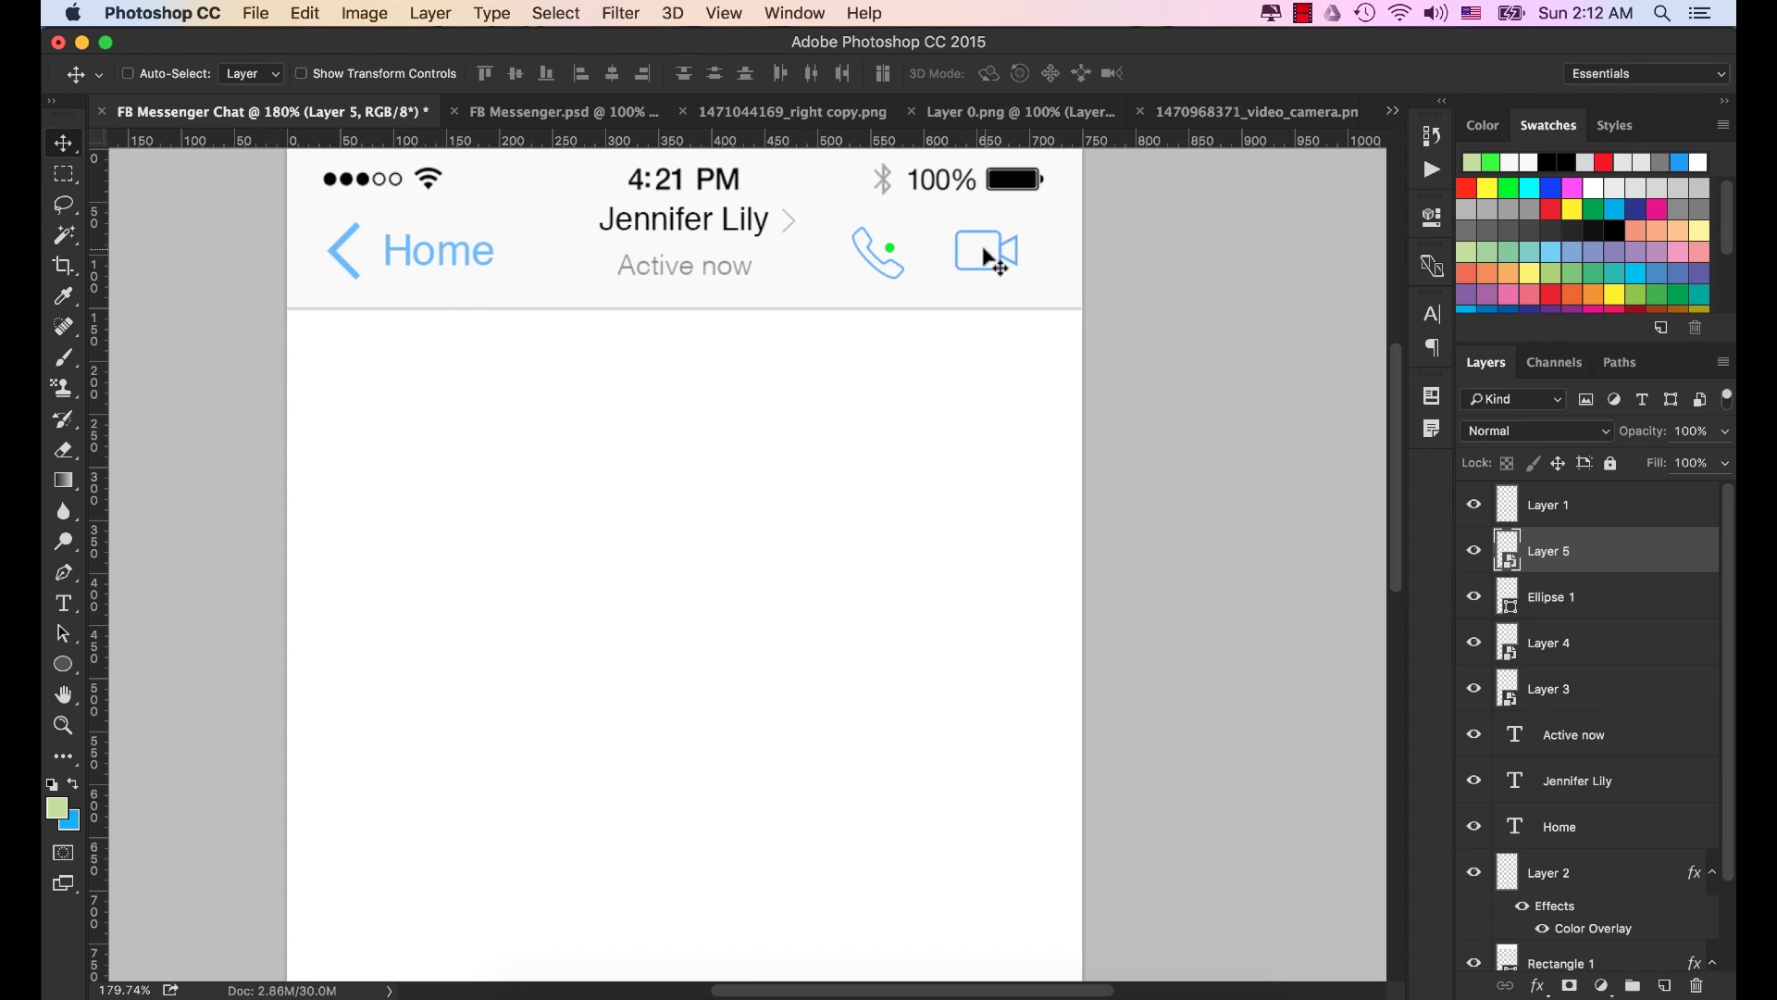
pyautogui.moveTo(988, 250); pyautogui.dragTo(976, 250)
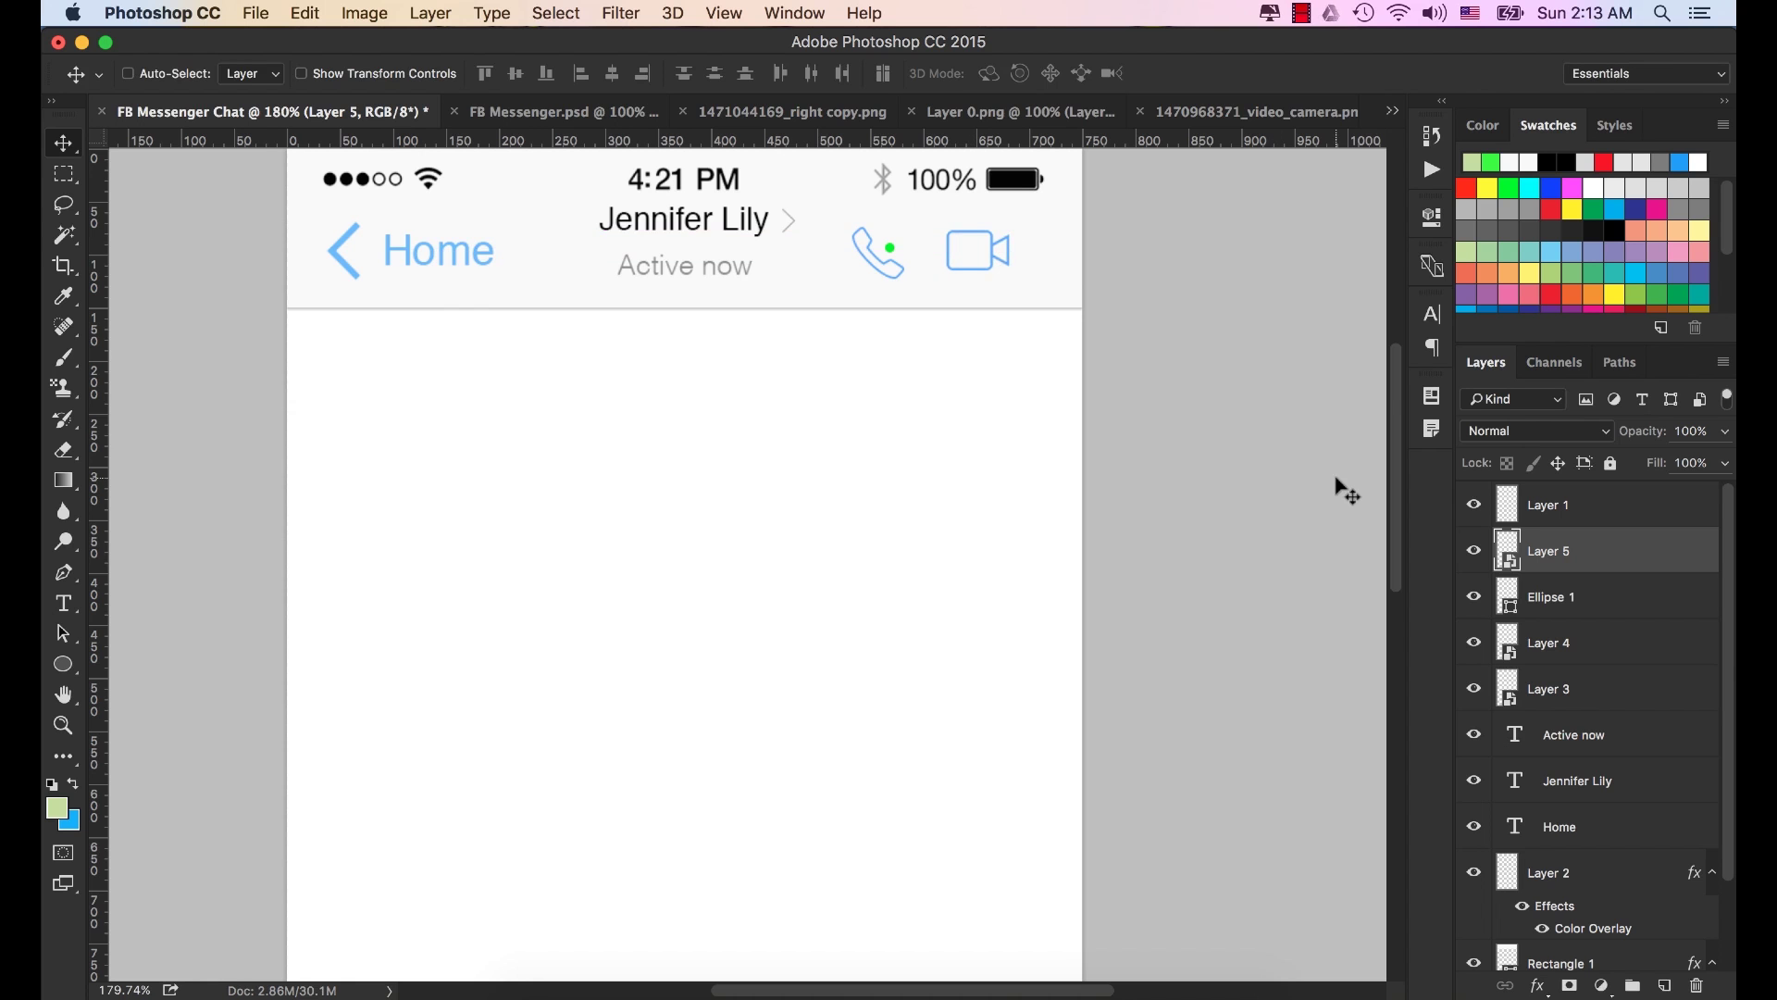
pyautogui.press('super+0')
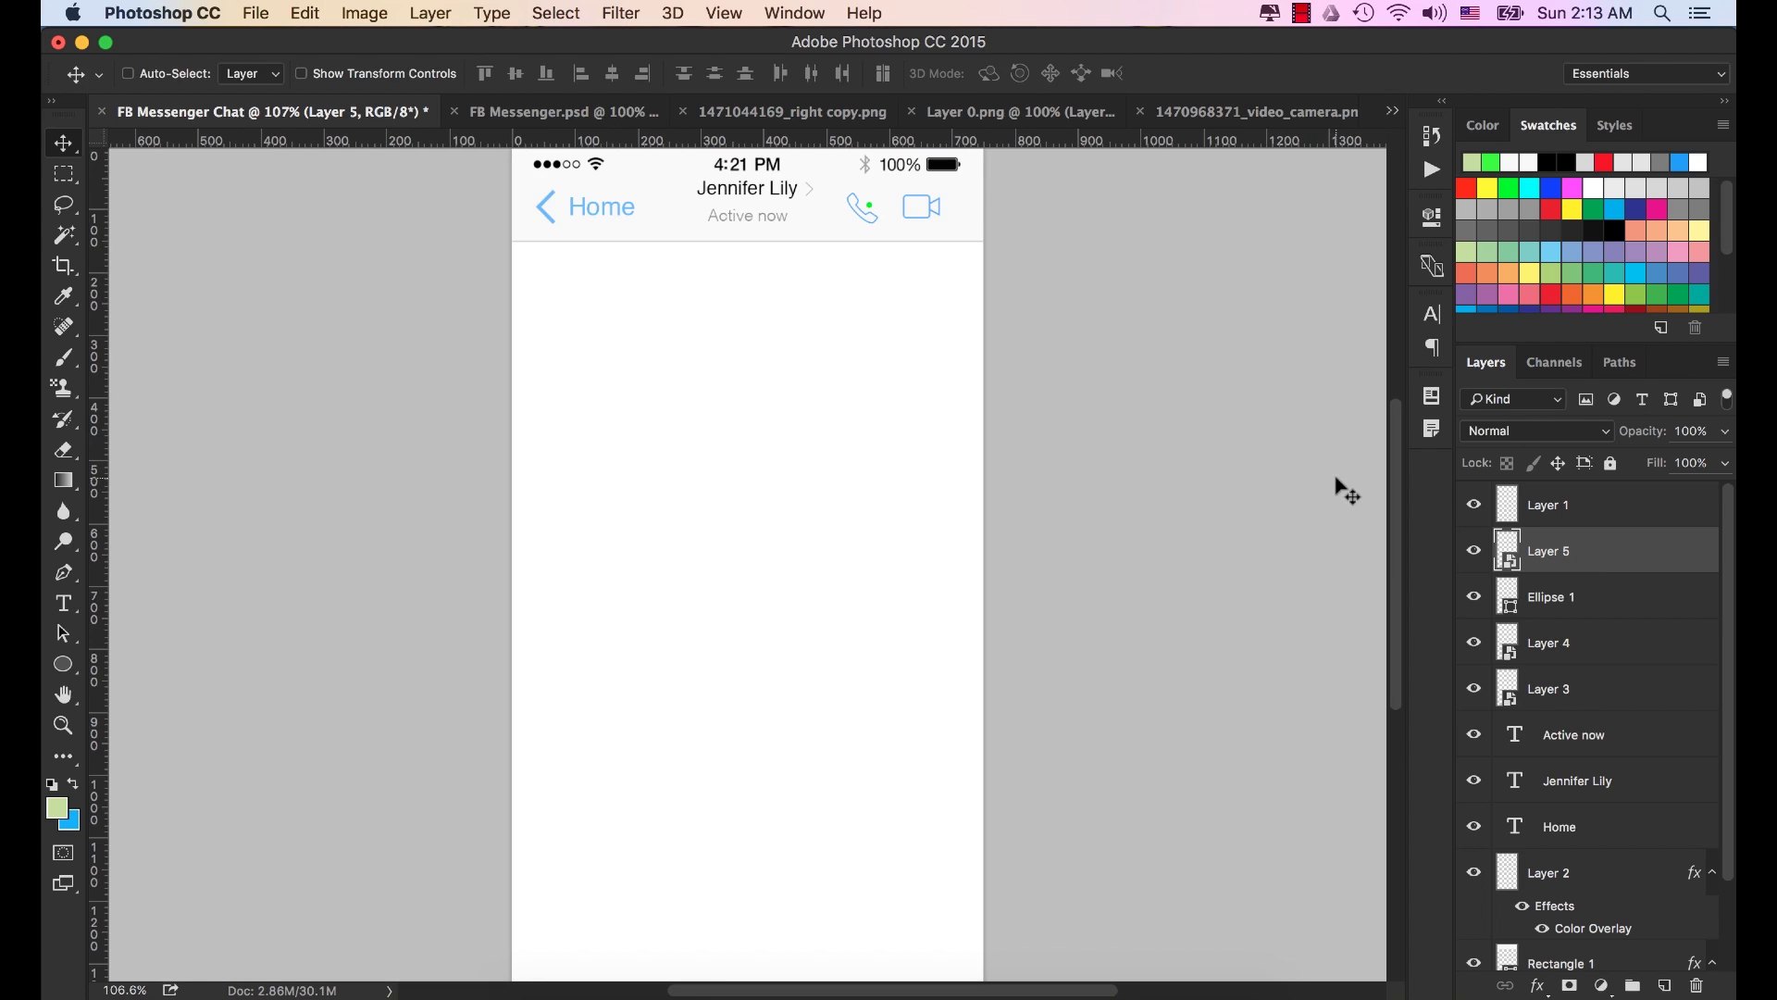